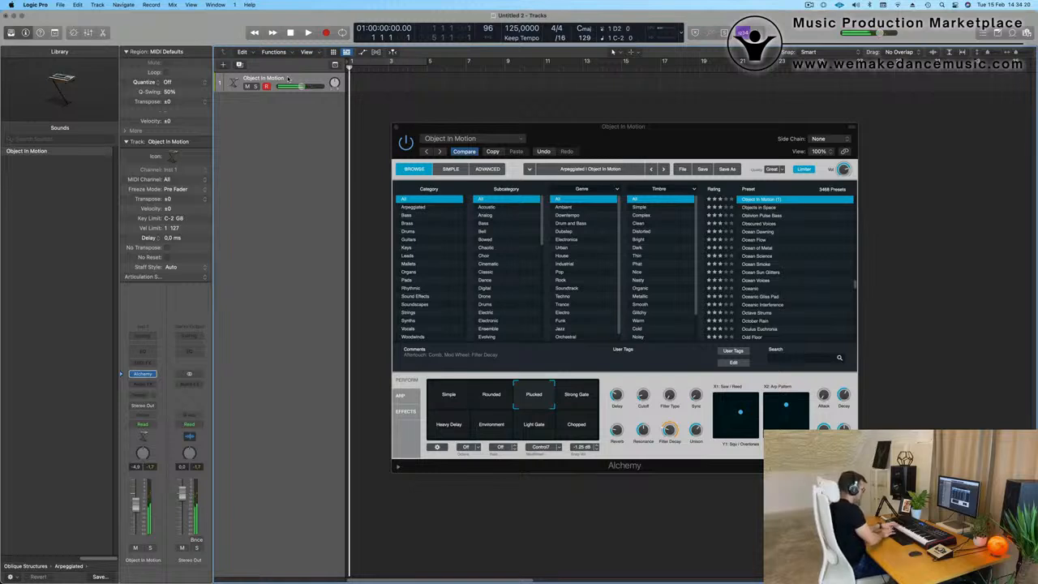
{"action": "key", "text": "r"}
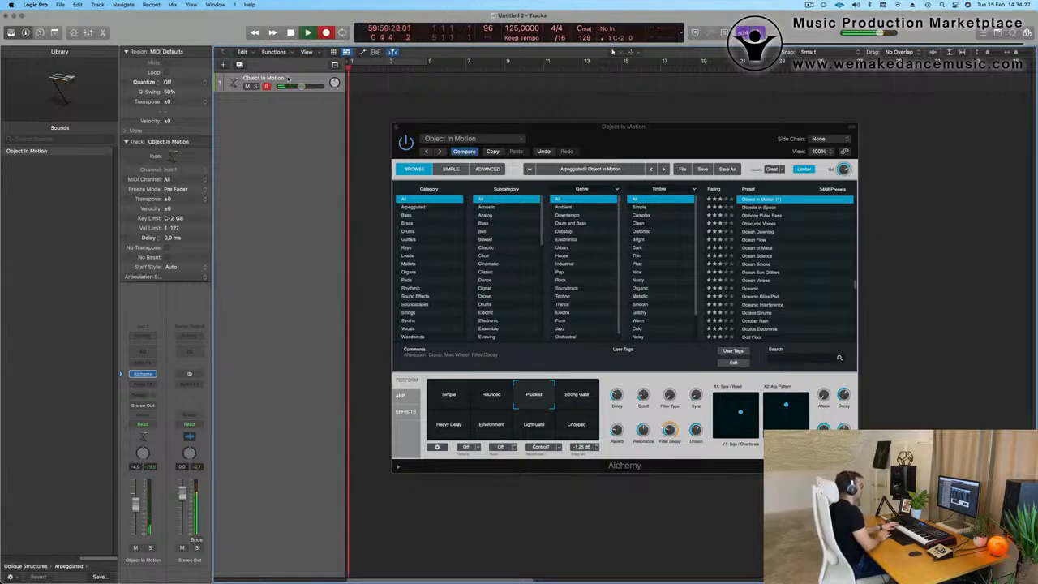
{"action": "key", "text": "space"}
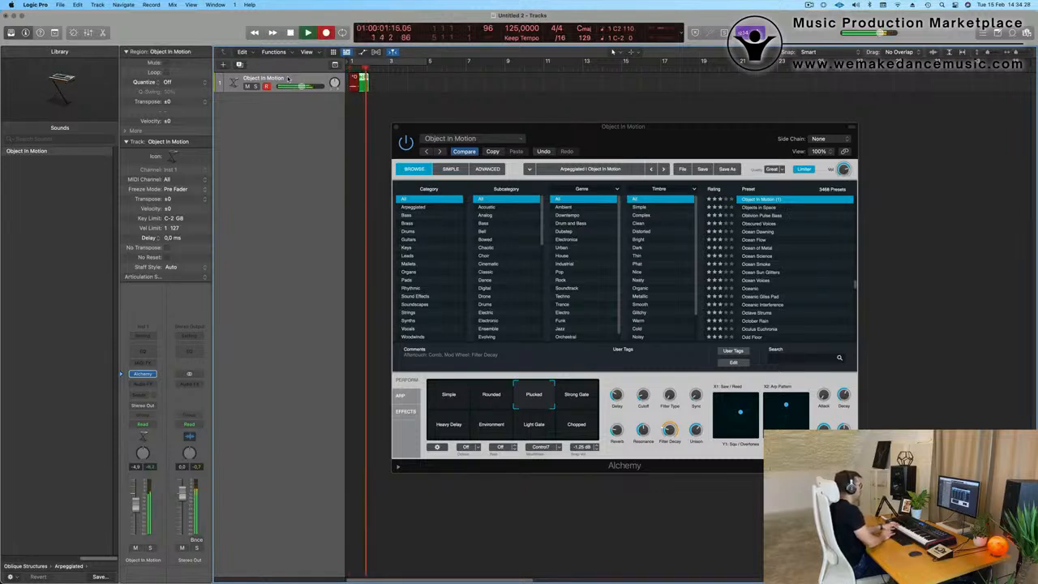
{"action": "key", "text": "space"}
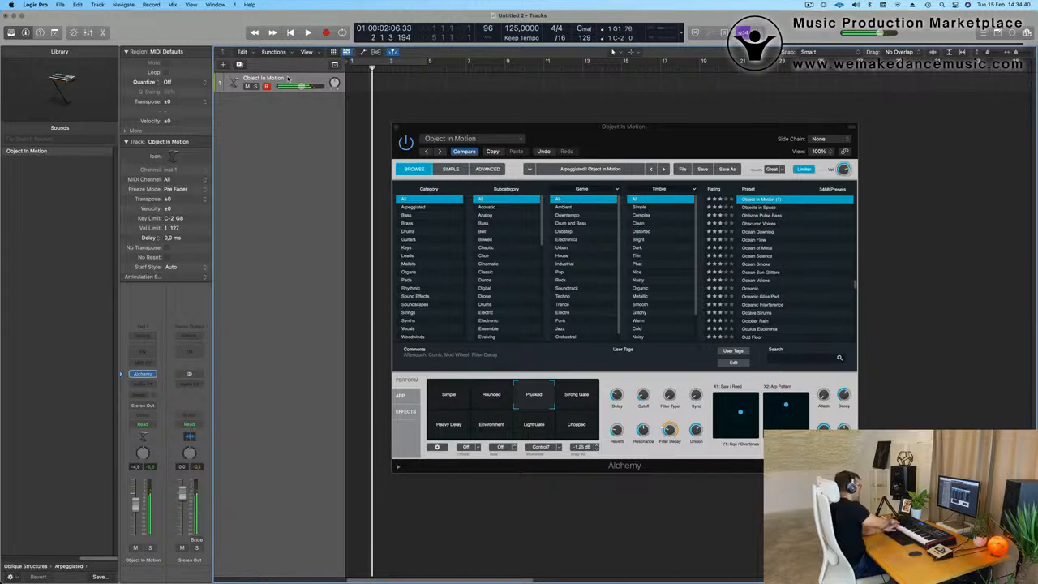
Step: Record a fresh MIDI take of the bass notes on the Object In Motion track, from bar 4 up to bar 9
{"action": "key", "text": "space"}
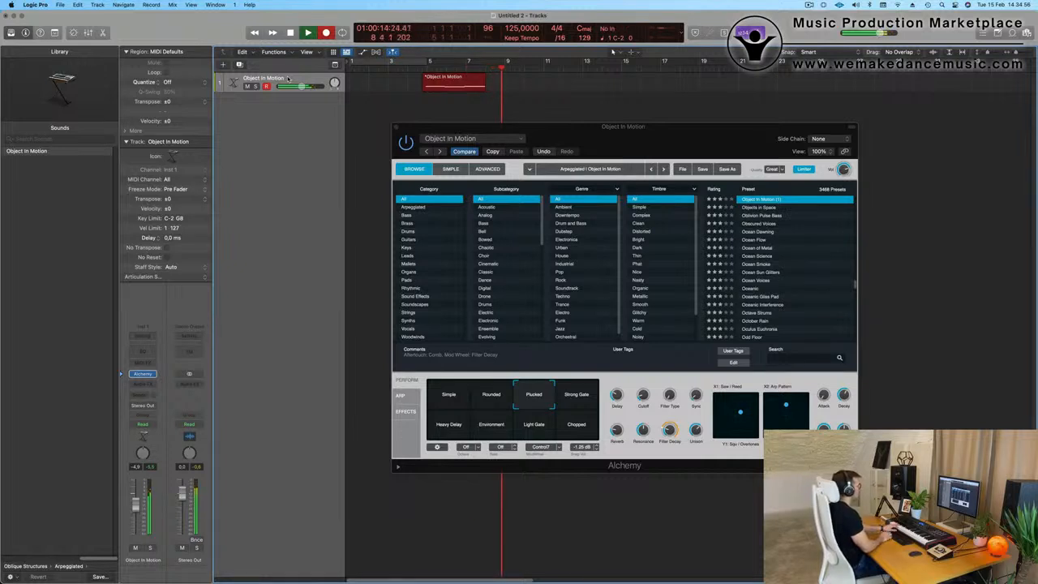
{"action": "key", "text": "space"}
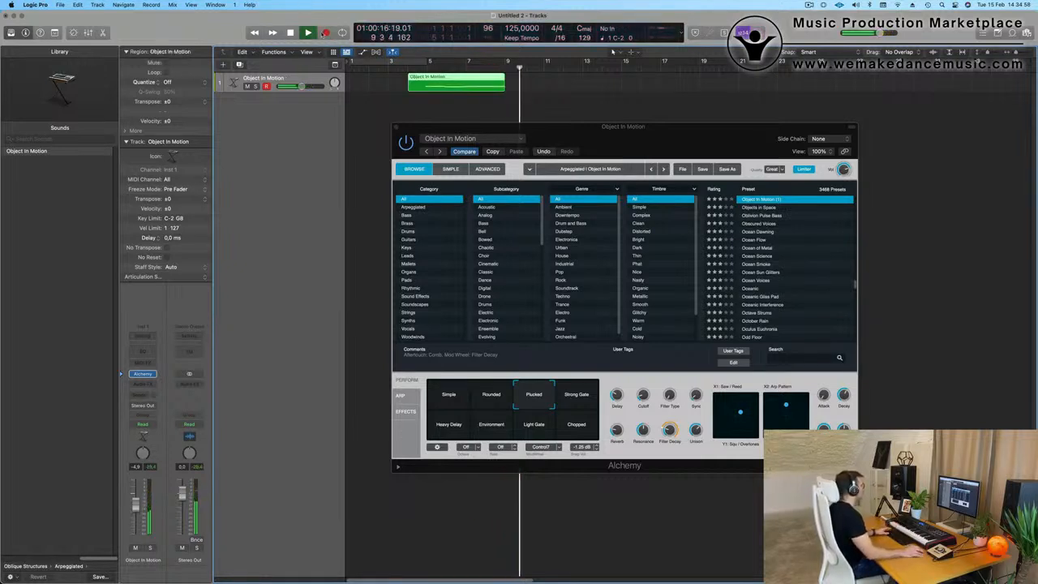
Step: Split the recorded region at bar 5, remove the short lead-in piece, and move the remaining four bars to bar 1
{"action": "double_click", "coordinate": [426, 82], "text": "super"}
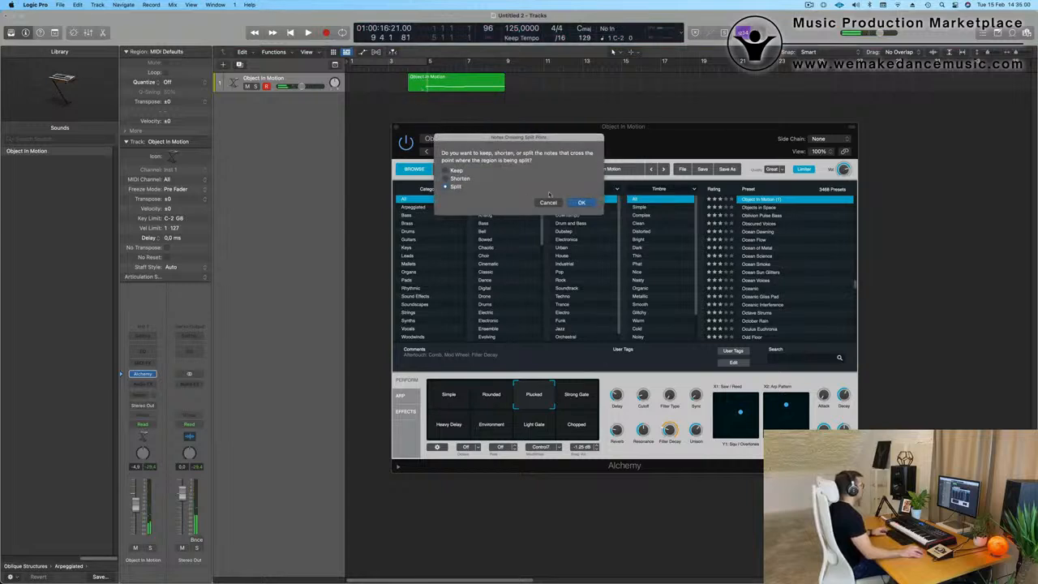
{"action": "left_click", "coordinate": [582, 202]}
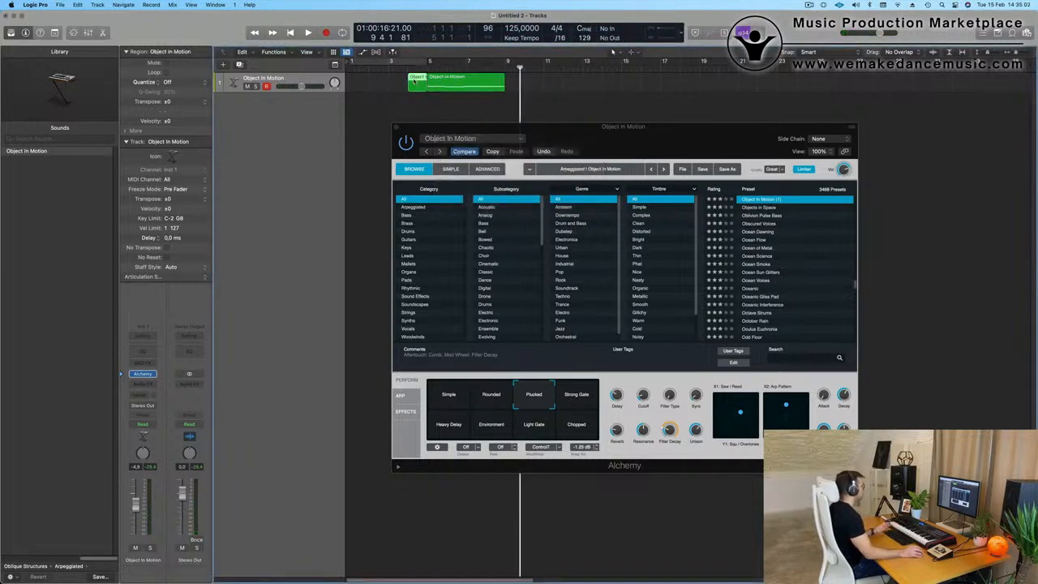
{"action": "left_click_drag", "start_coordinate": [453, 82], "coordinate": [318, 81]}
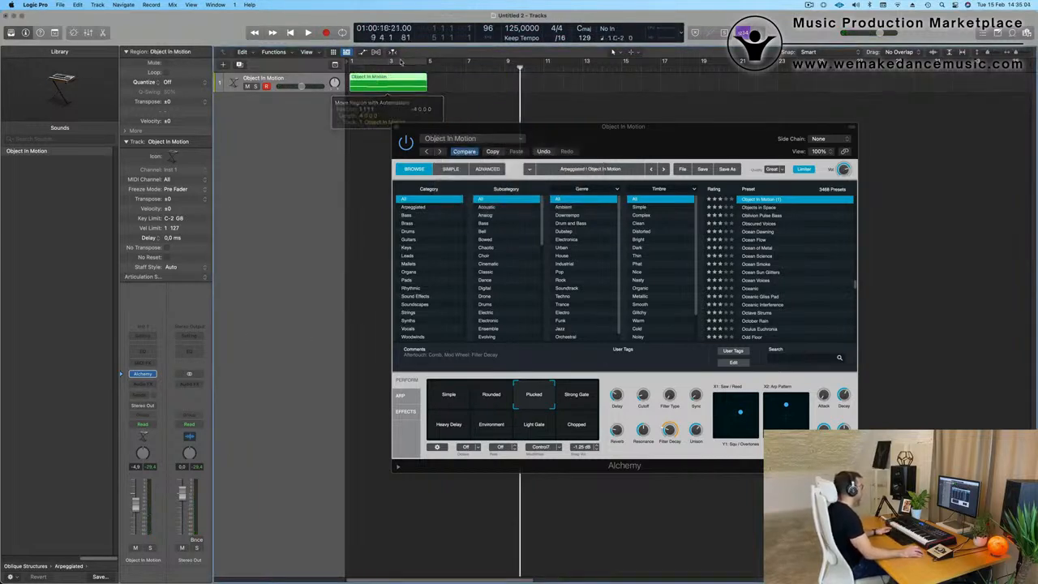
Step: Set the cycle range to the four-bar region and briefly play the loop
{"action": "key", "text": "super+u"}
{"action": "key", "text": "space"}
{"action": "key", "text": "space"}
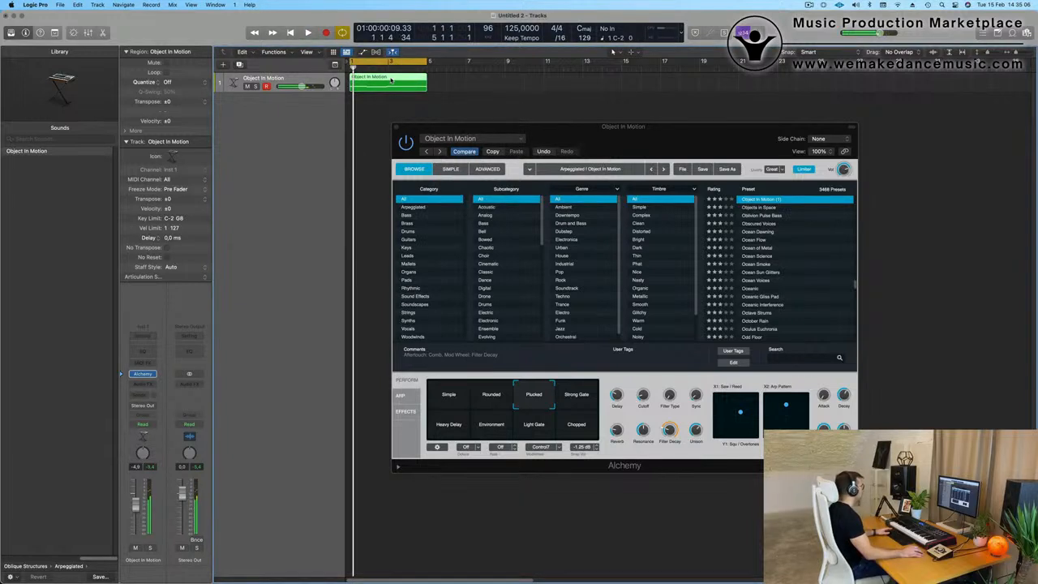
Step: Open the region in the Piano Roll and shift its last three notes to start on bars 2, 3 and 4
{"action": "double_click", "coordinate": [391, 79]}
{"action": "scroll", "coordinate": [468, 552], "scroll_direction": "left", "scroll_amount": 2}
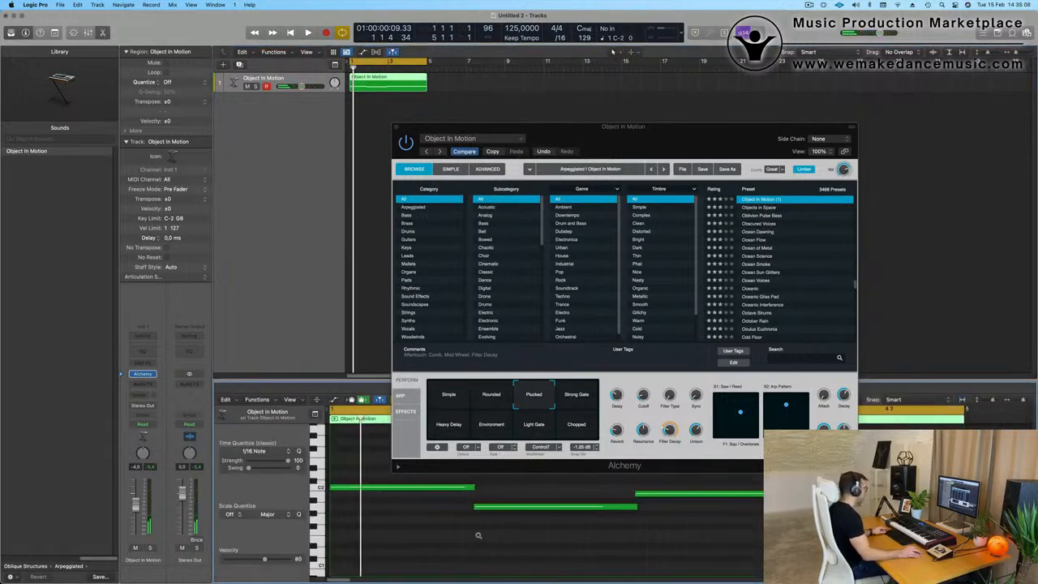
{"action": "scroll", "coordinate": [479, 535], "scroll_direction": "left", "scroll_amount": 2}
{"action": "left_click_drag", "start_coordinate": [523, 485], "coordinate": [753, 531]}
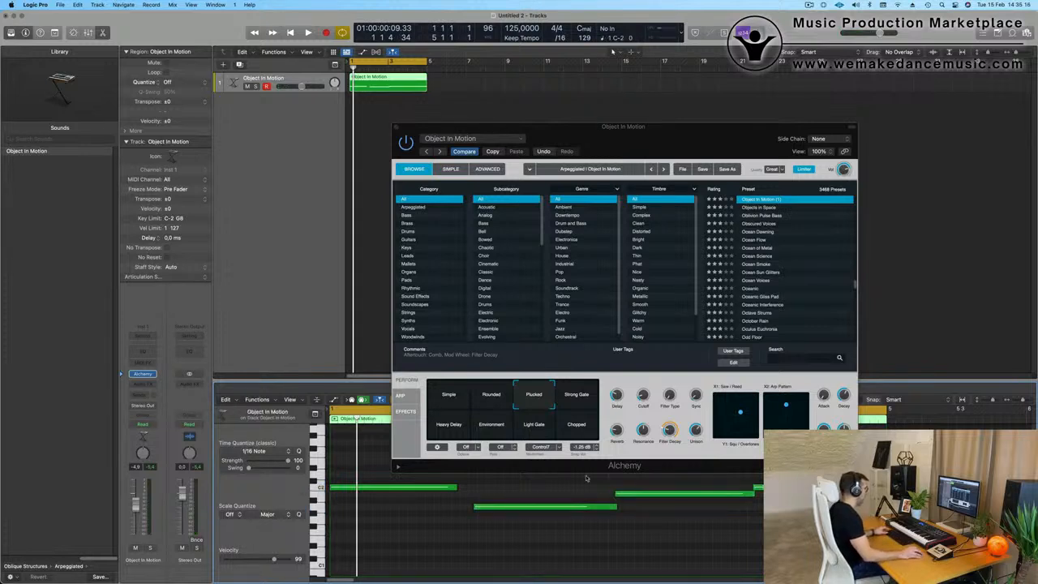
{"action": "key", "text": "super+a"}
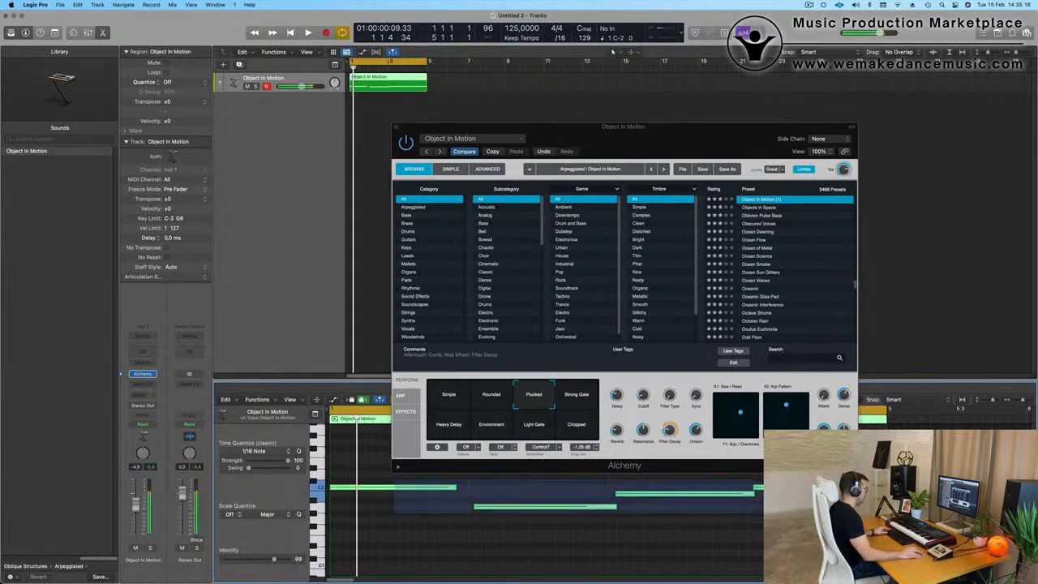
{"action": "left_click", "coordinate": [477, 501]}
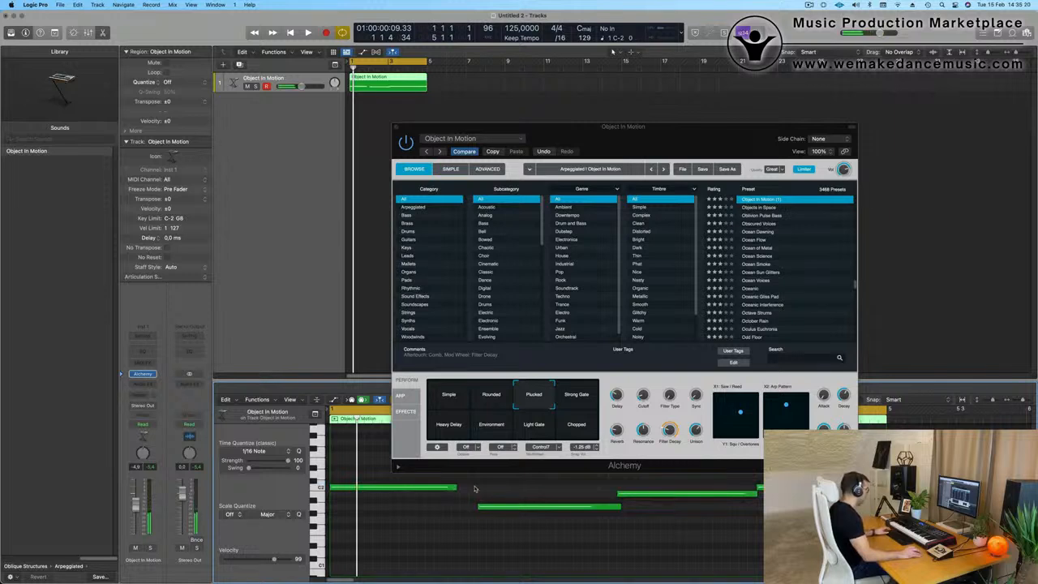
{"action": "left_click_drag", "start_coordinate": [476, 488], "coordinate": [766, 510]}
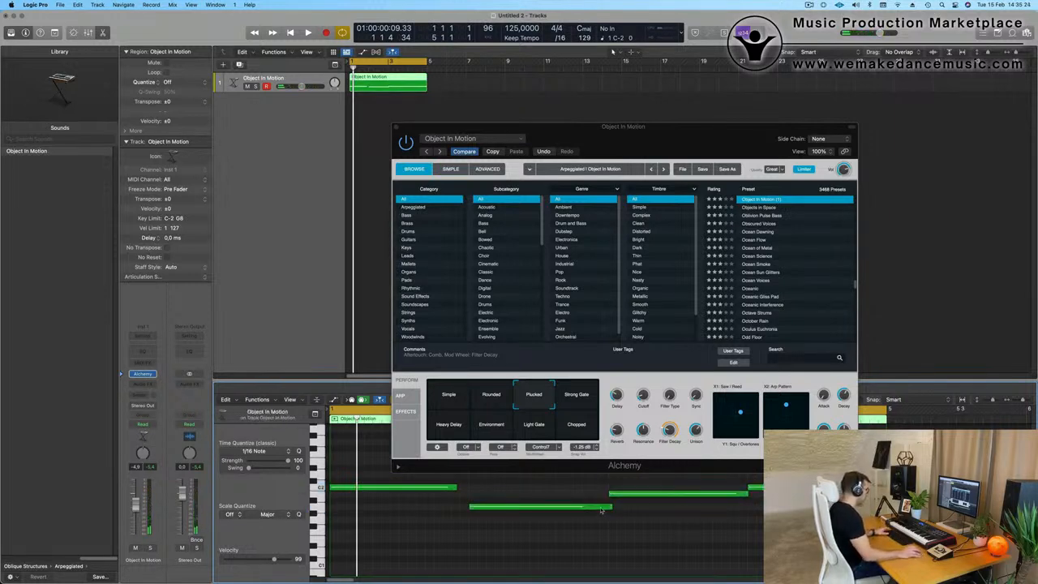
Step: Trim the second note to end at bar 3 and extend the first note to bar 2
{"action": "left_click_drag", "start_coordinate": [613, 508], "coordinate": [606, 510]}
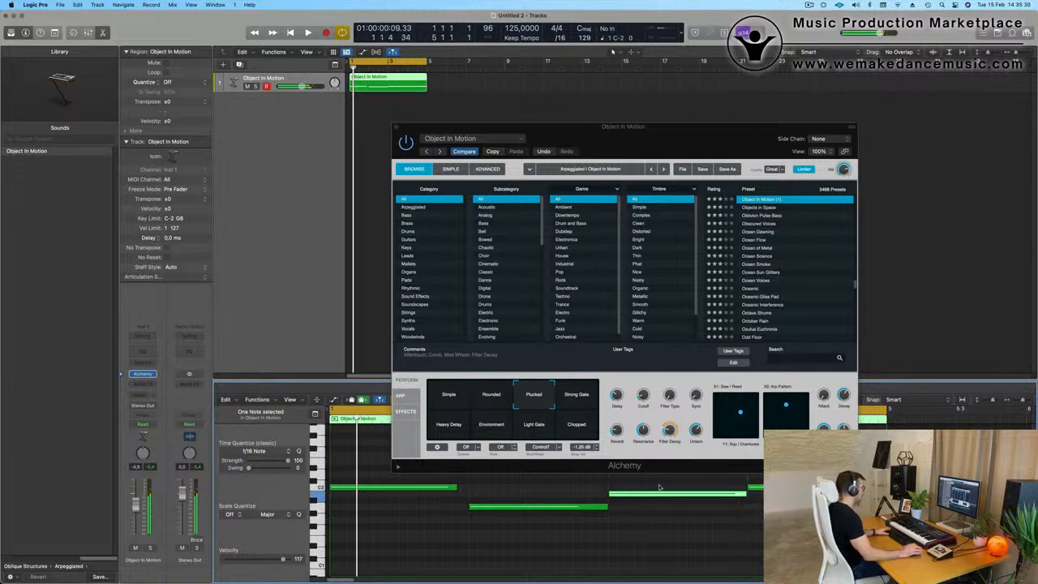
{"action": "left_click_drag", "start_coordinate": [457, 488], "coordinate": [467, 489]}
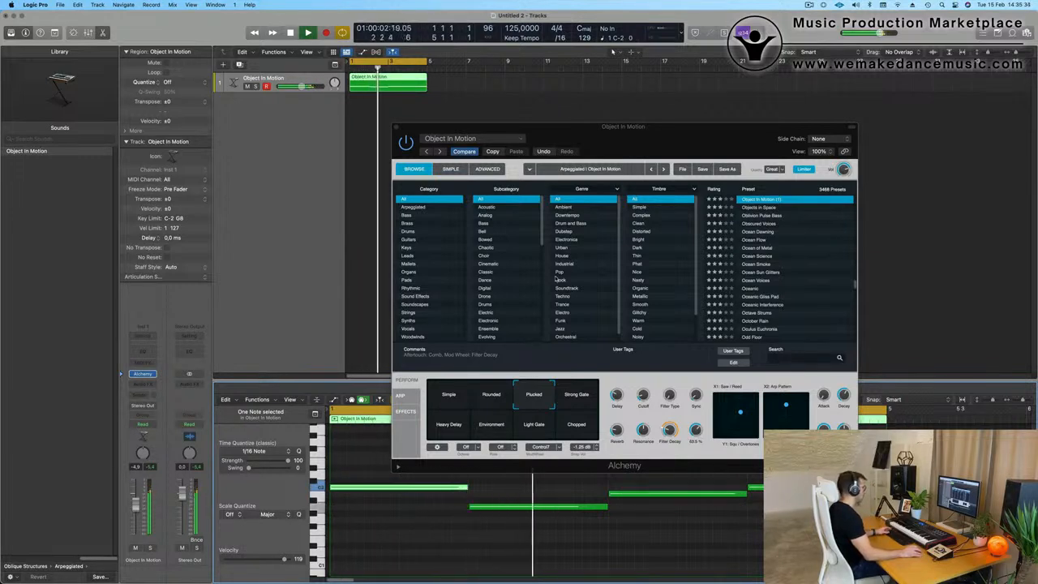
Step: Move the Alchemy window clear of the notes in the Piano Roll
{"action": "left_click_drag", "start_coordinate": [629, 145], "coordinate": [733, 90]}
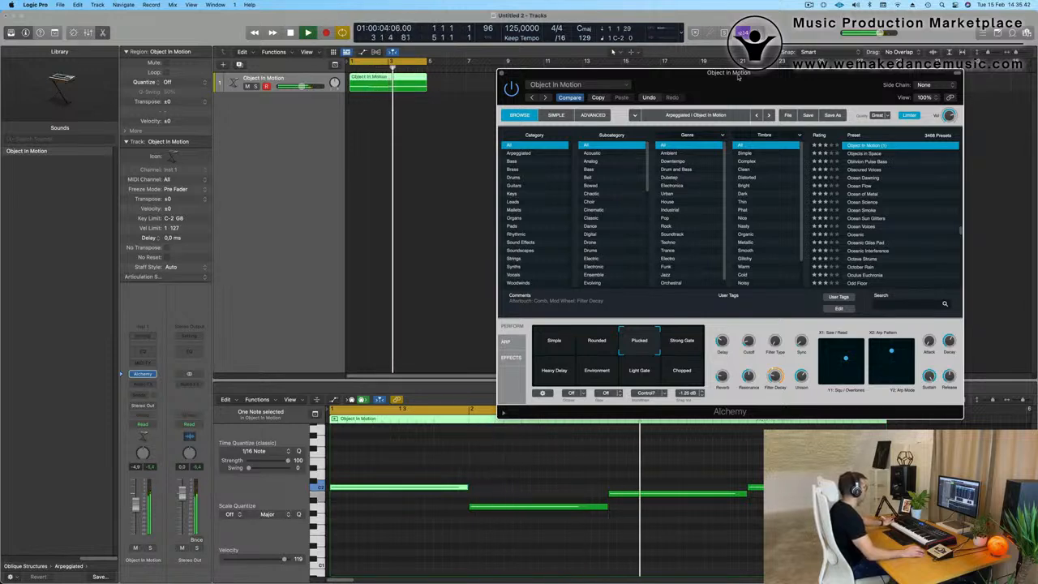
{"action": "left_click_drag", "start_coordinate": [738, 77], "coordinate": [729, 77]}
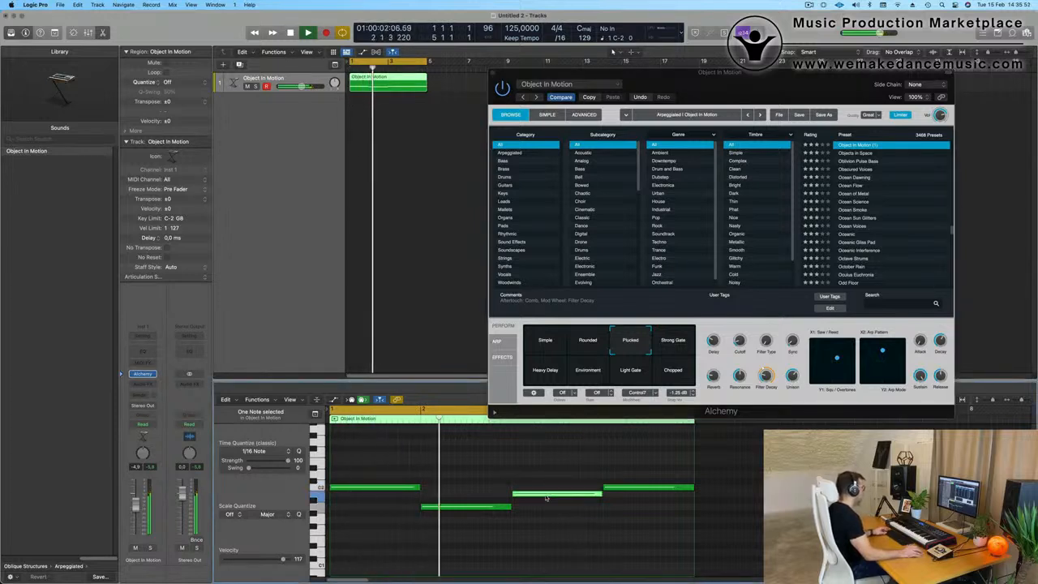
Step: Try the third note at a lower pitch before restoring it, and try the fourth note two semitones higher
{"action": "left_click_drag", "start_coordinate": [546, 498], "coordinate": [557, 523]}
{"action": "key", "text": "super+Left"}
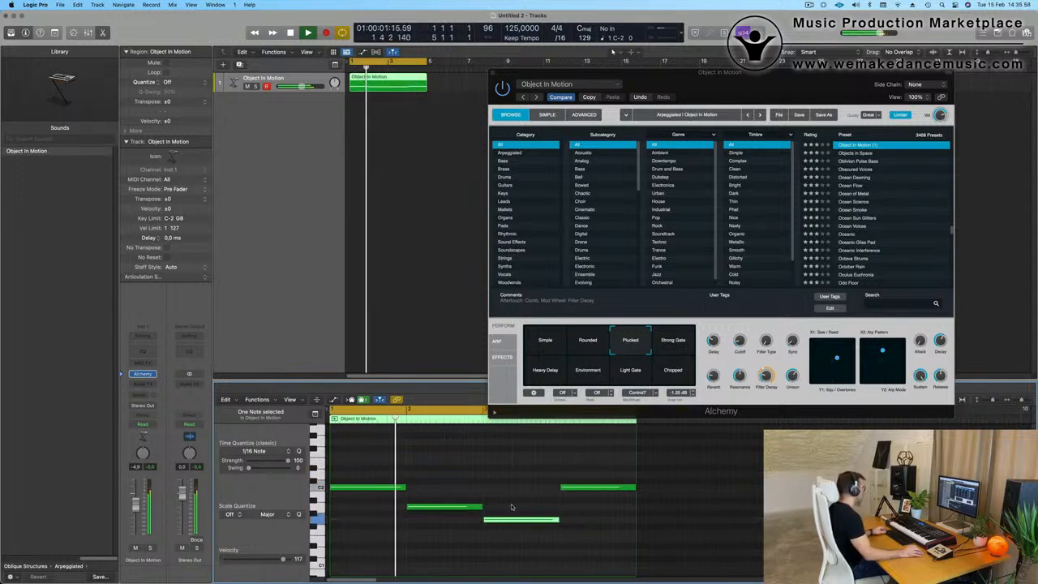
{"action": "key", "text": "super+Left"}
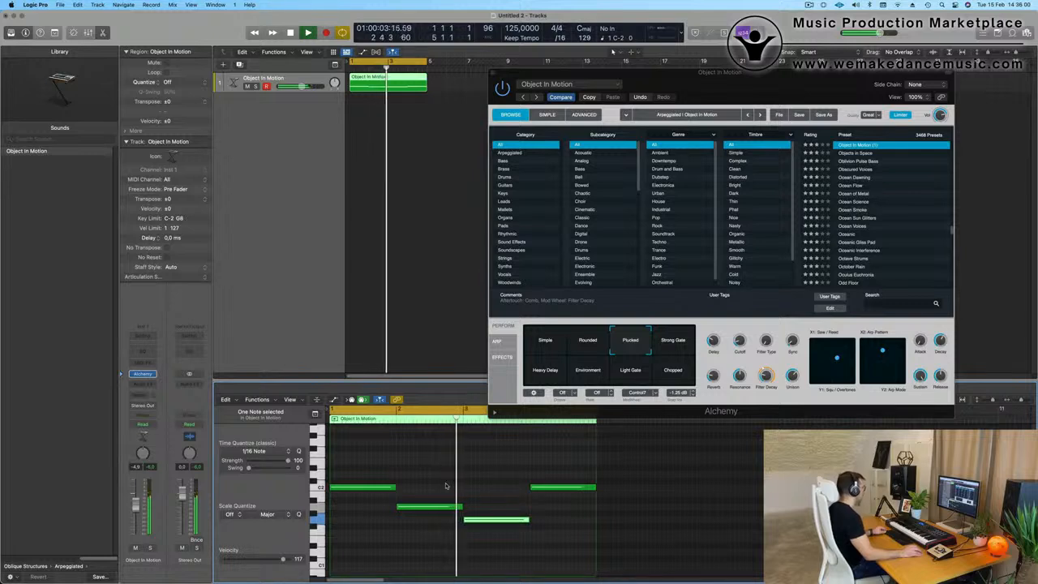
{"action": "key", "text": "super+Right"}
{"action": "left_click_drag", "start_coordinate": [502, 520], "coordinate": [505, 497]}
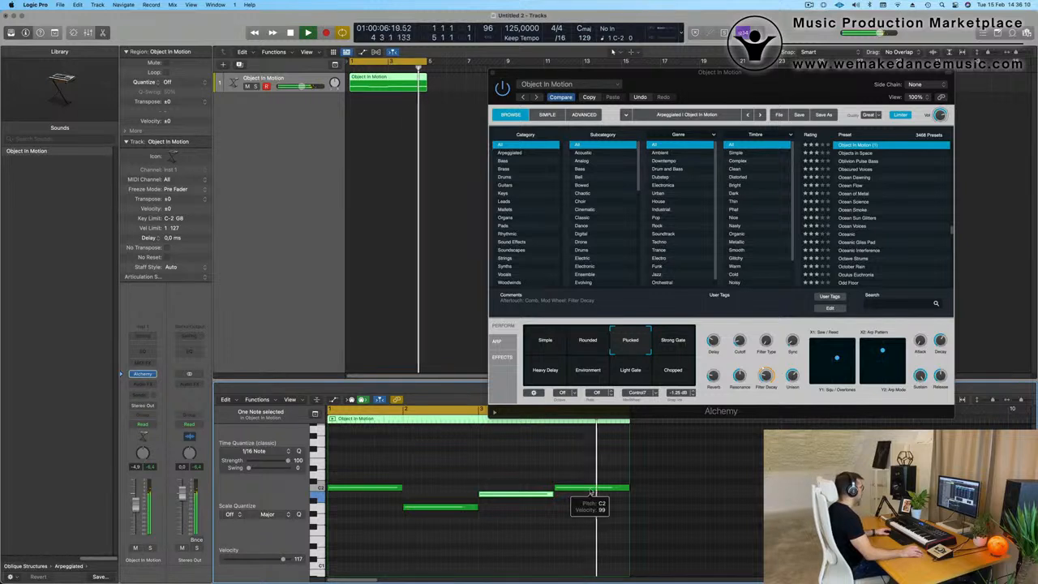
{"action": "left_click_drag", "start_coordinate": [591, 493], "coordinate": [591, 480]}
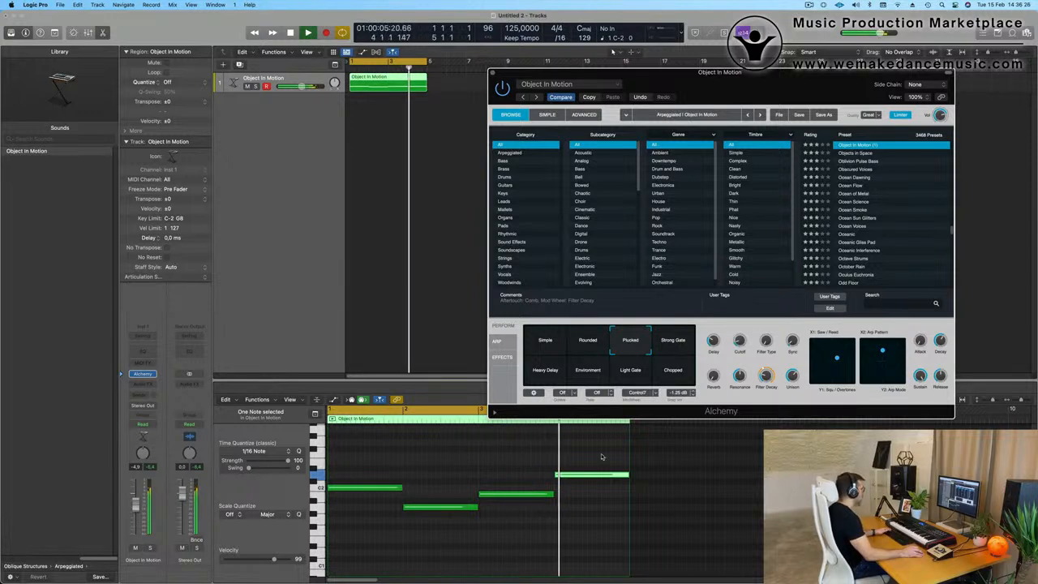
Step: Delete the fourth note, extending the third to the region's end, and increase the height of the Object In Motion track
{"action": "left_click_drag", "start_coordinate": [597, 457], "coordinate": [629, 494]}
{"action": "key", "text": "Delete"}
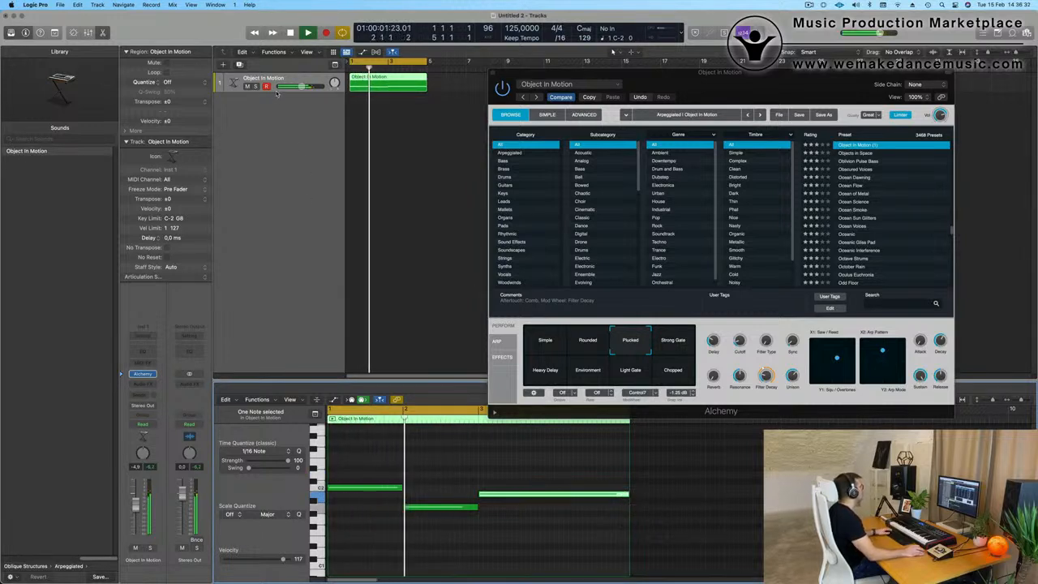
{"action": "left_click_drag", "start_coordinate": [277, 91], "coordinate": [277, 245]}
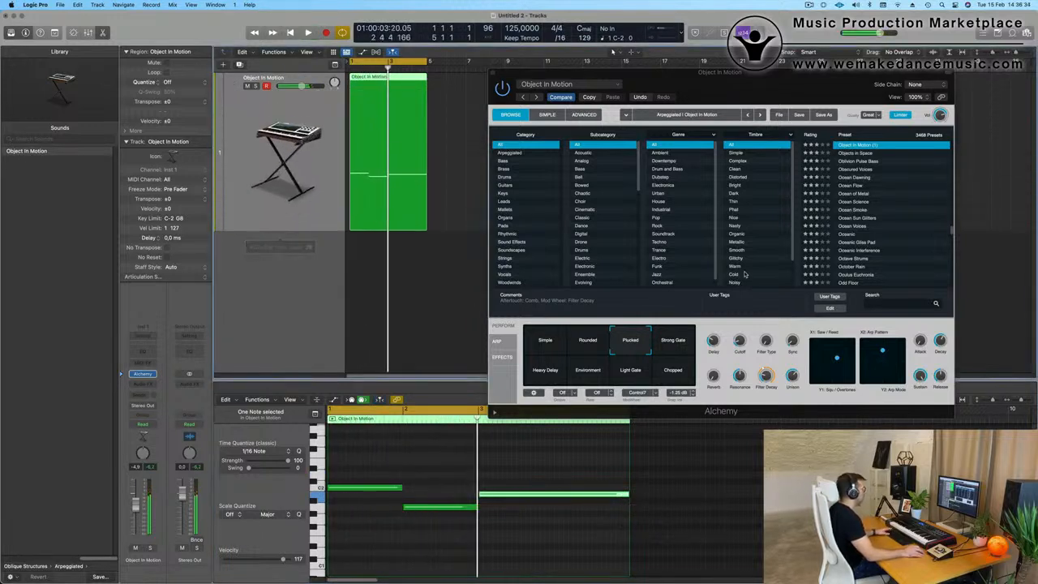
Step: Shape the looping Alchemy sound by shifting the Saw/Reed pad toward Saw and slightly lowering the Arp Pattern pad's position
{"action": "left_click_drag", "start_coordinate": [840, 359], "coordinate": [842, 358]}
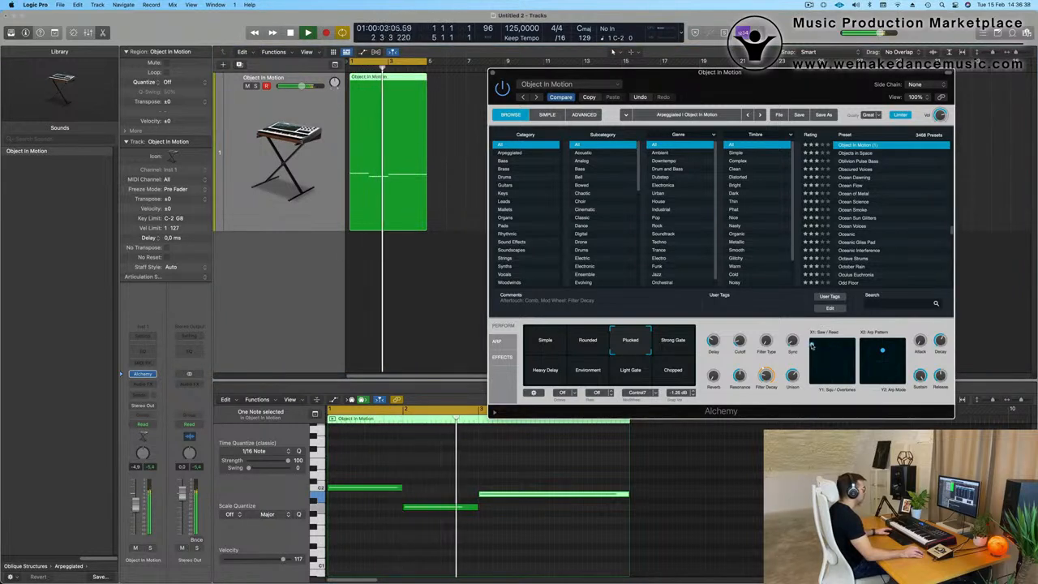
{"action": "left_click_drag", "start_coordinate": [813, 347], "coordinate": [854, 385]}
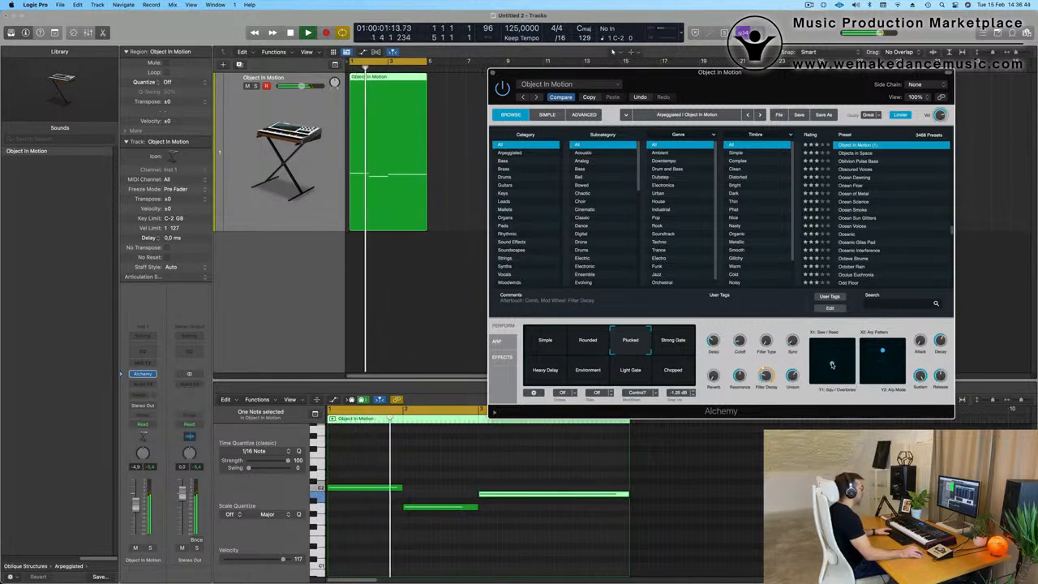
{"action": "left_click_drag", "start_coordinate": [841, 364], "coordinate": [827, 365]}
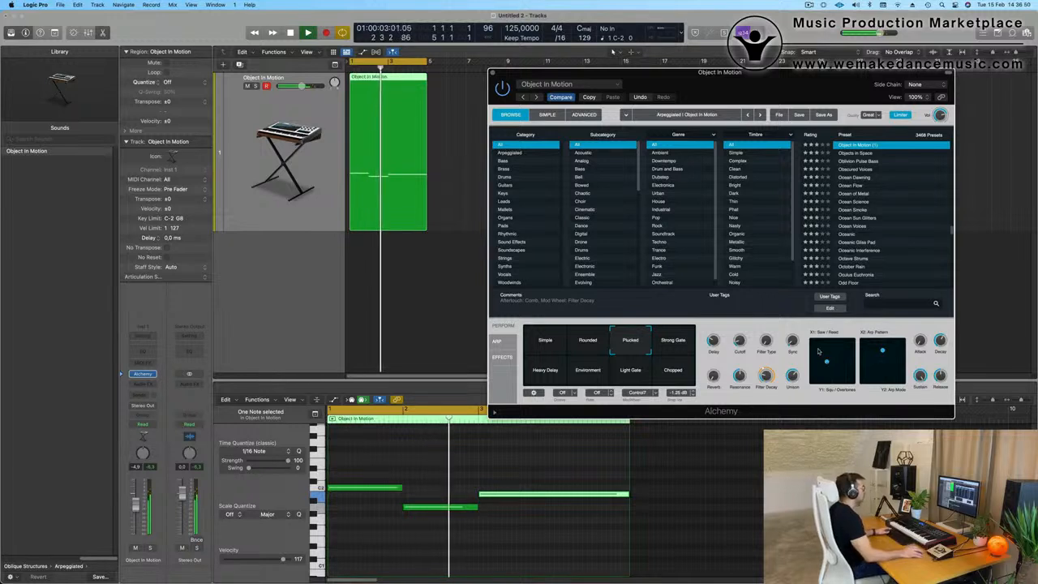
{"action": "mouse_move", "coordinate": [882, 349]}
{"action": "left_mouse_down"}
{"action": "mouse_move", "coordinate": [870, 348]}
{"action": "mouse_move", "coordinate": [898, 350]}
{"action": "mouse_move", "coordinate": [868, 380]}
{"action": "mouse_move", "coordinate": [864, 346]}
{"action": "mouse_move", "coordinate": [873, 348]}
{"action": "left_mouse_up"}
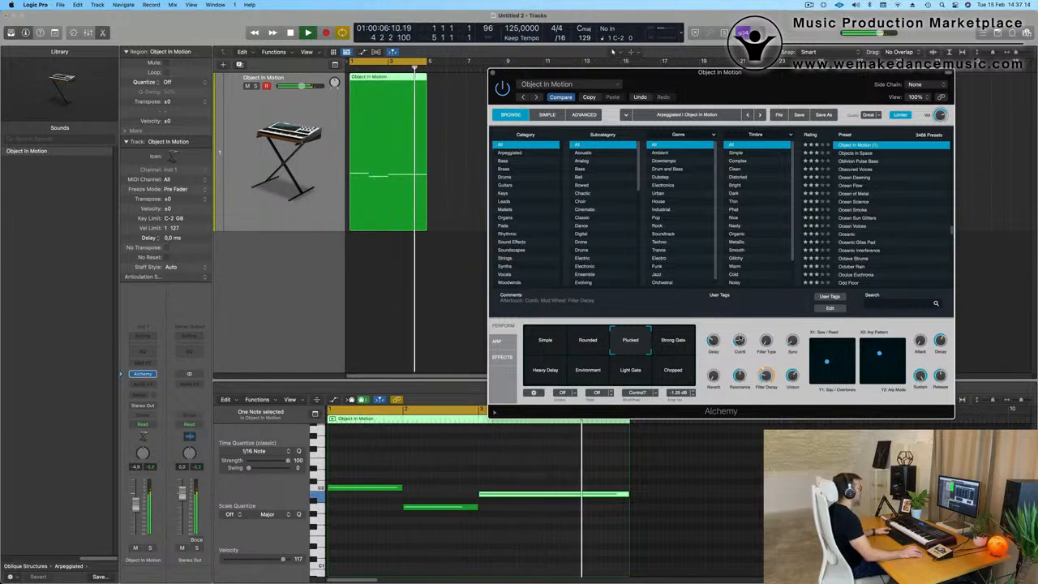
Step: Close the Alchemy window and stop playback near the start of the loop
{"action": "left_click_drag", "start_coordinate": [797, 85], "coordinate": [872, 99]}
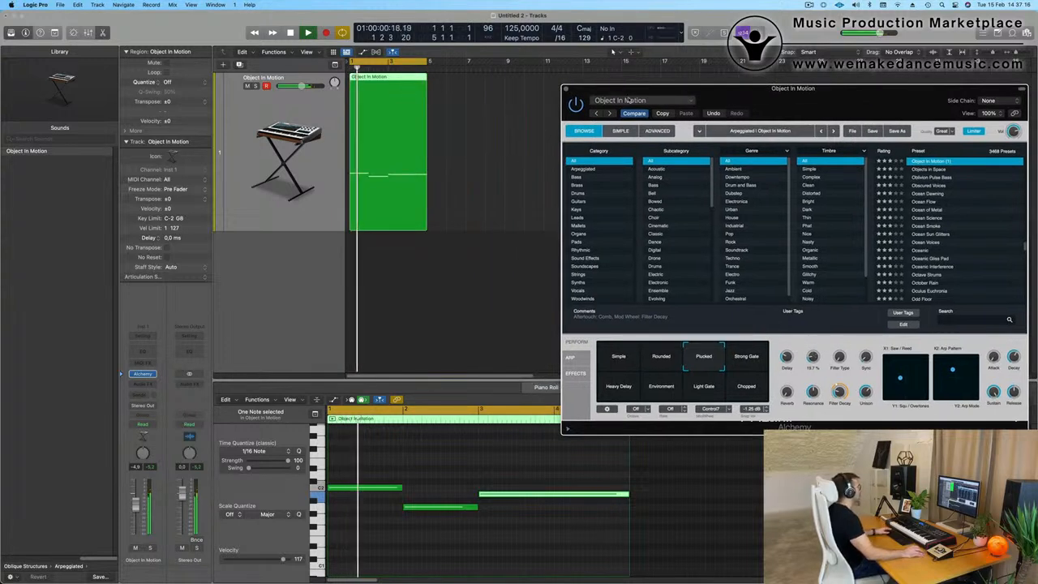
{"action": "left_click", "coordinate": [568, 89]}
{"action": "key", "text": "Return"}
{"action": "key", "text": "space"}
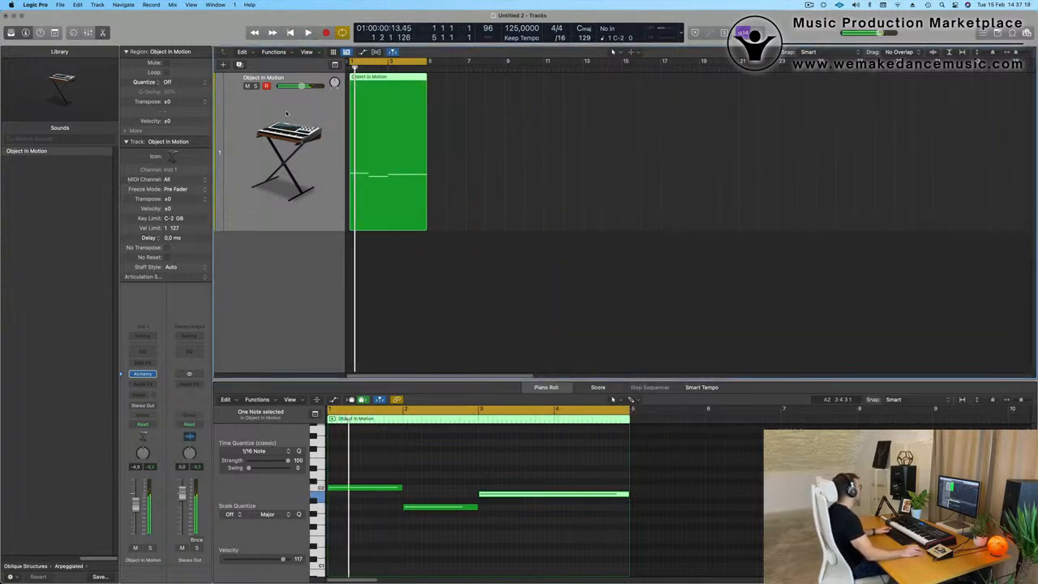
Step: Duplicate the Object In Motion track and replace the new track's instrument with Drum Machine Designer
{"action": "left_click", "coordinate": [240, 64]}
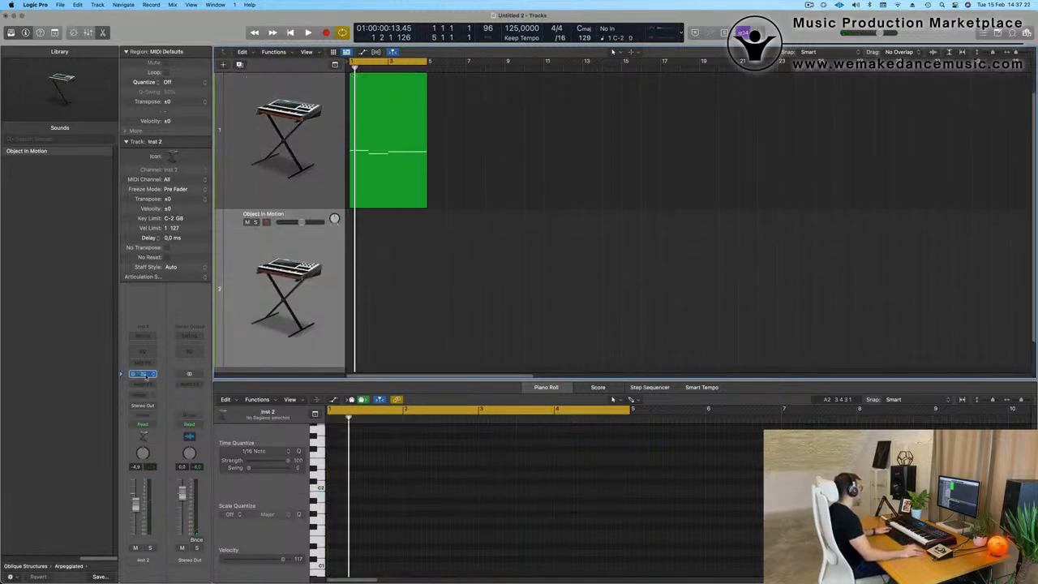
{"action": "left_click", "coordinate": [152, 375]}
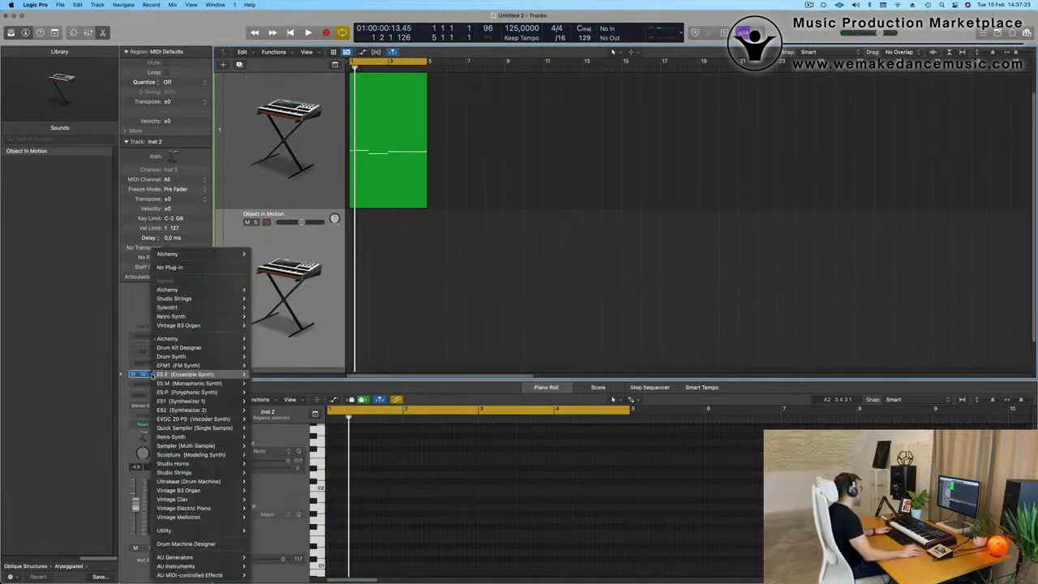
{"action": "left_click", "coordinate": [202, 548]}
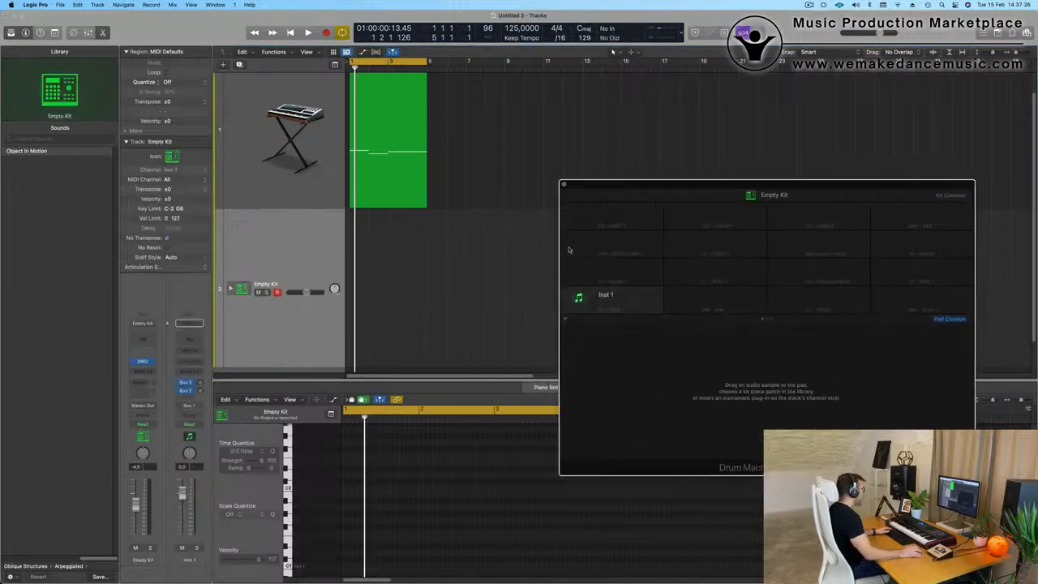
Step: Load the Radiant kit from the Electronic Drum Kit sounds onto the Empty Kit track
{"action": "left_click", "coordinate": [299, 193]}
{"action": "left_click", "coordinate": [297, 253]}
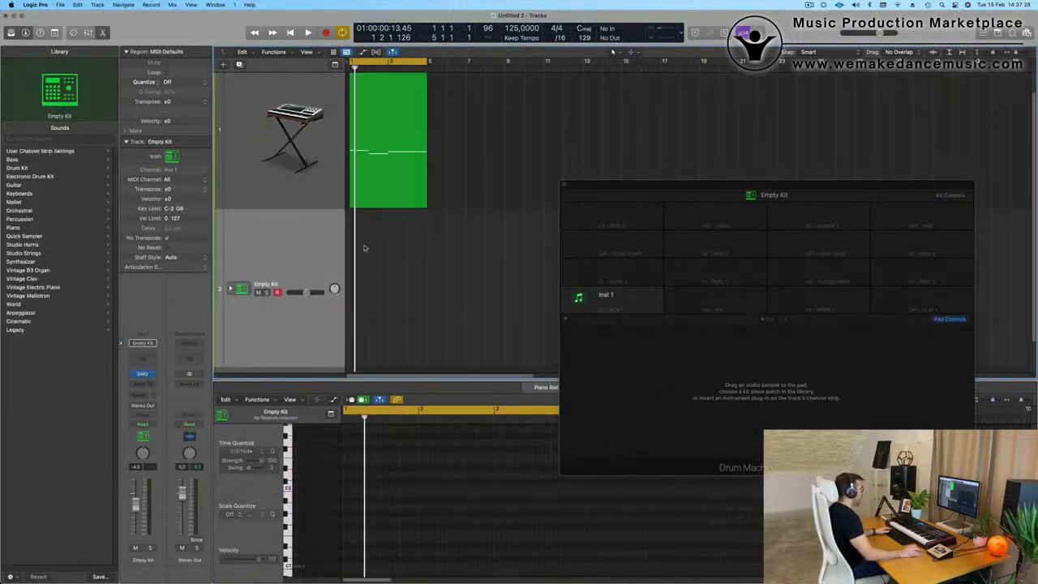
{"action": "key", "text": "space"}
{"action": "key", "text": "space"}
{"action": "left_click_drag", "start_coordinate": [828, 186], "coordinate": [693, 181]}
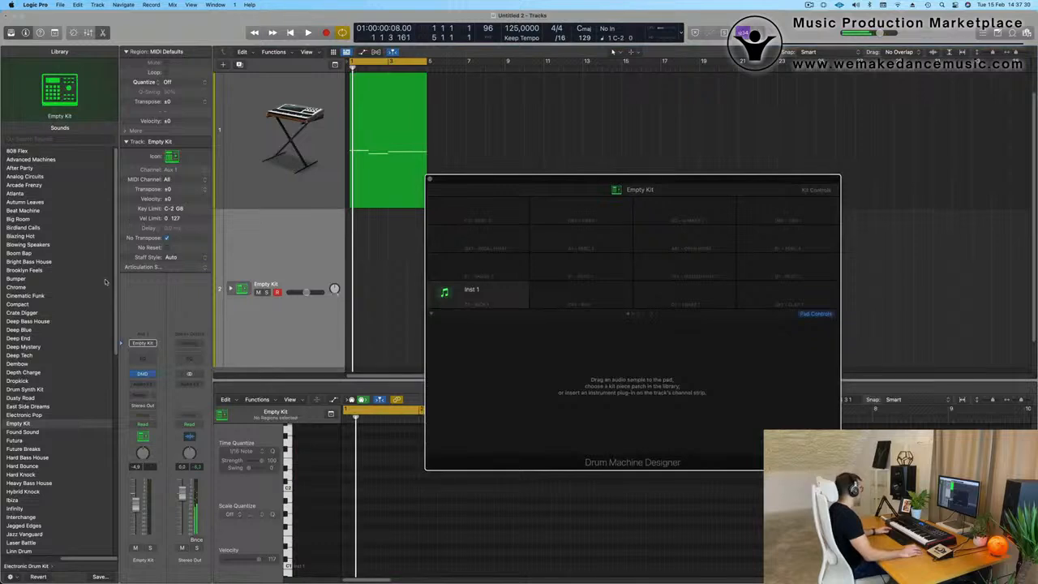
{"action": "scroll", "coordinate": [70, 346], "scroll_direction": "down", "scroll_amount": 10}
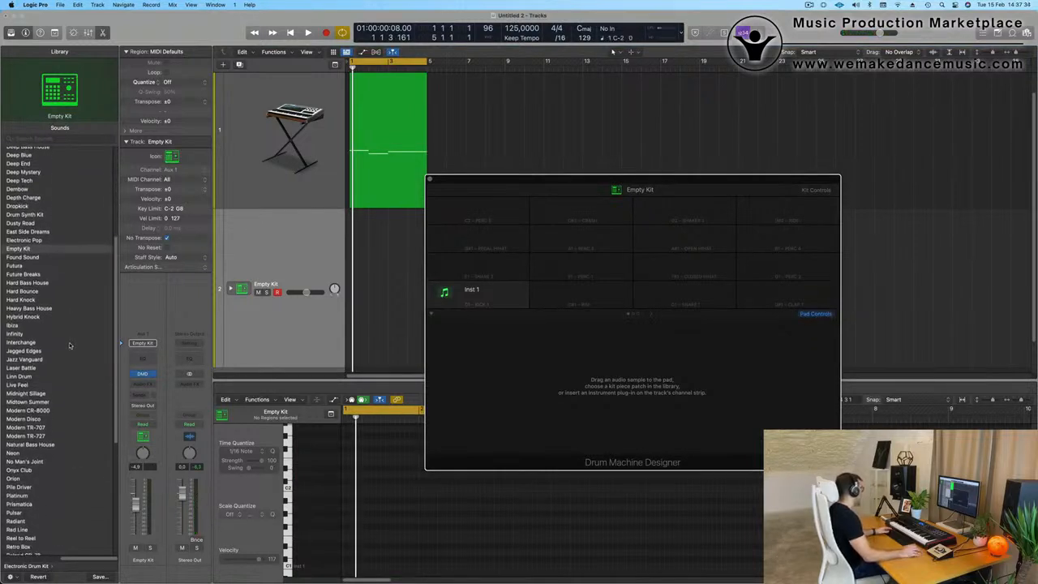
{"action": "scroll", "coordinate": [70, 346], "scroll_direction": "down", "scroll_amount": 8}
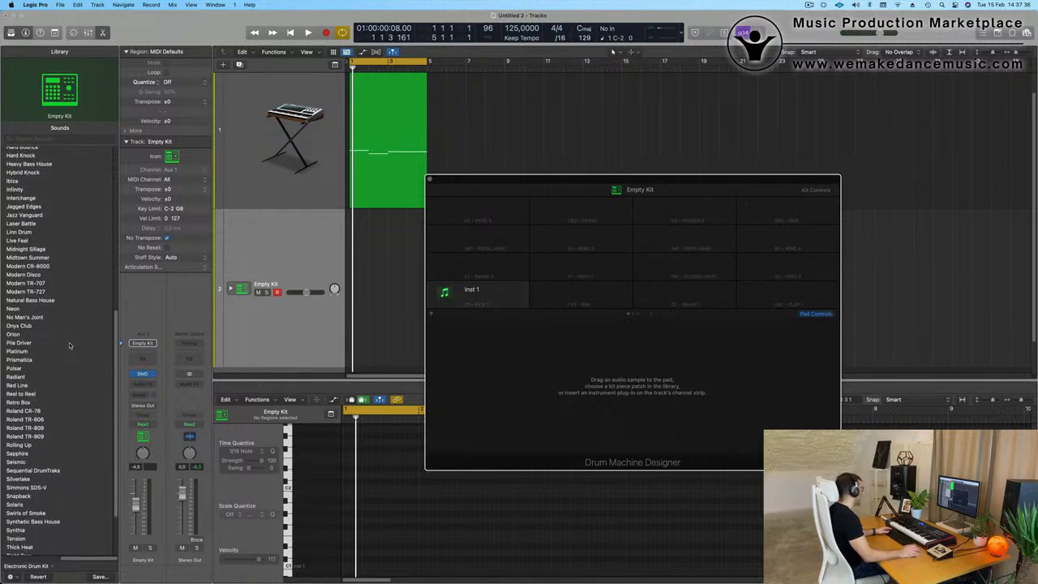
{"action": "scroll", "coordinate": [53, 345], "scroll_direction": "down", "scroll_amount": 1}
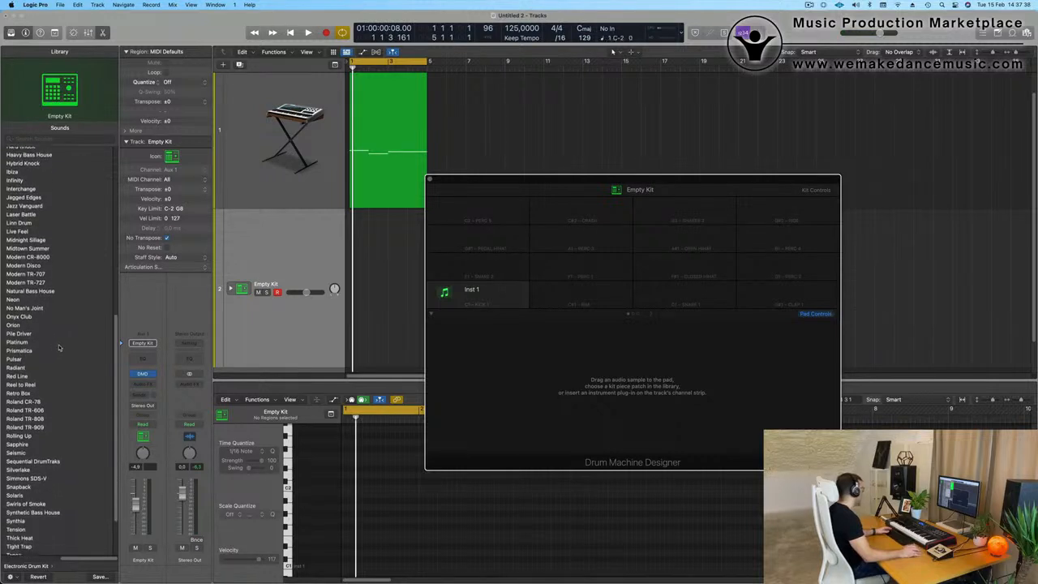
{"action": "left_click", "coordinate": [23, 369]}
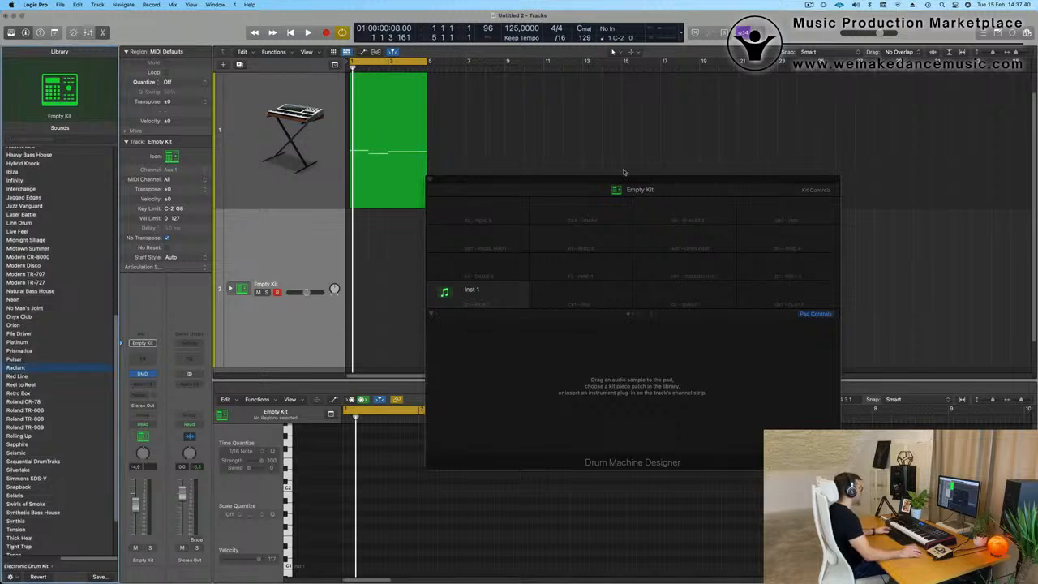
{"action": "left_click_drag", "start_coordinate": [604, 179], "coordinate": [638, 181]}
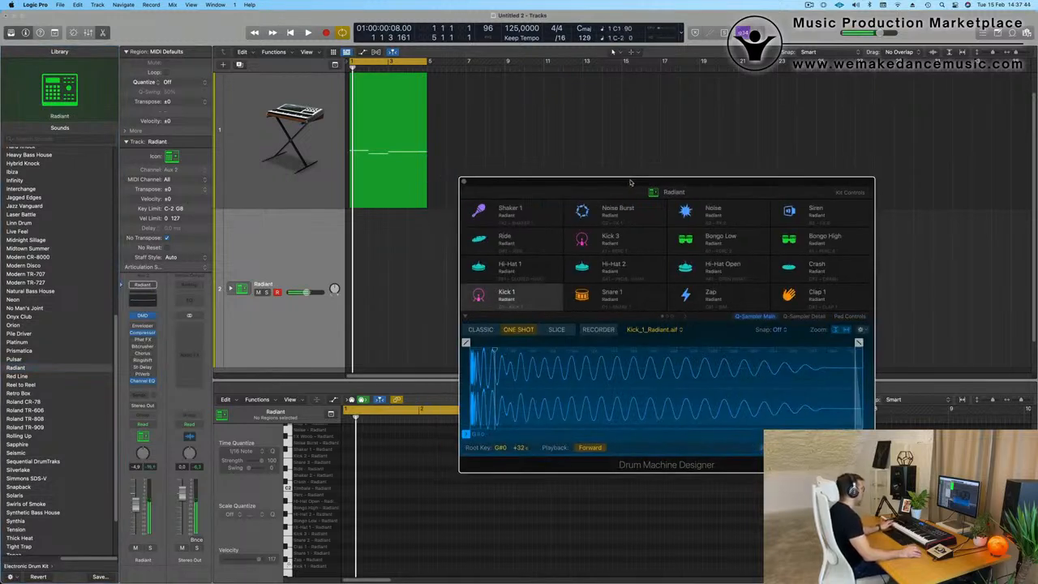
Step: Expand the Radiant kit's subtracks, compare Kick 1 with Kick 2, and record a one-bar pattern of four kicks on Kick 1
{"action": "left_click", "coordinate": [230, 288]}
{"action": "scroll", "coordinate": [312, 276], "scroll_direction": "down", "scroll_amount": 4}
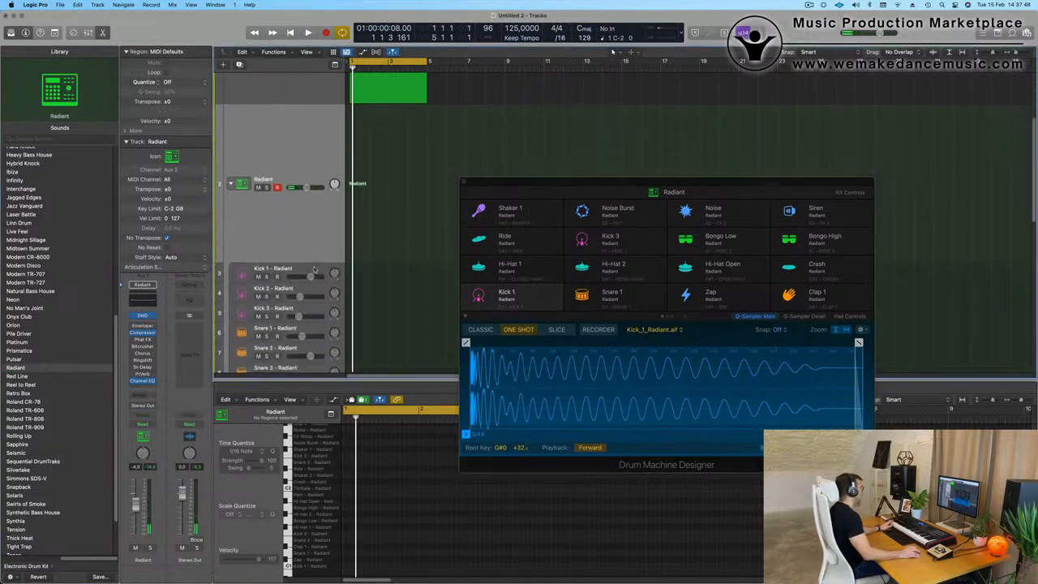
{"action": "left_click", "coordinate": [315, 269]}
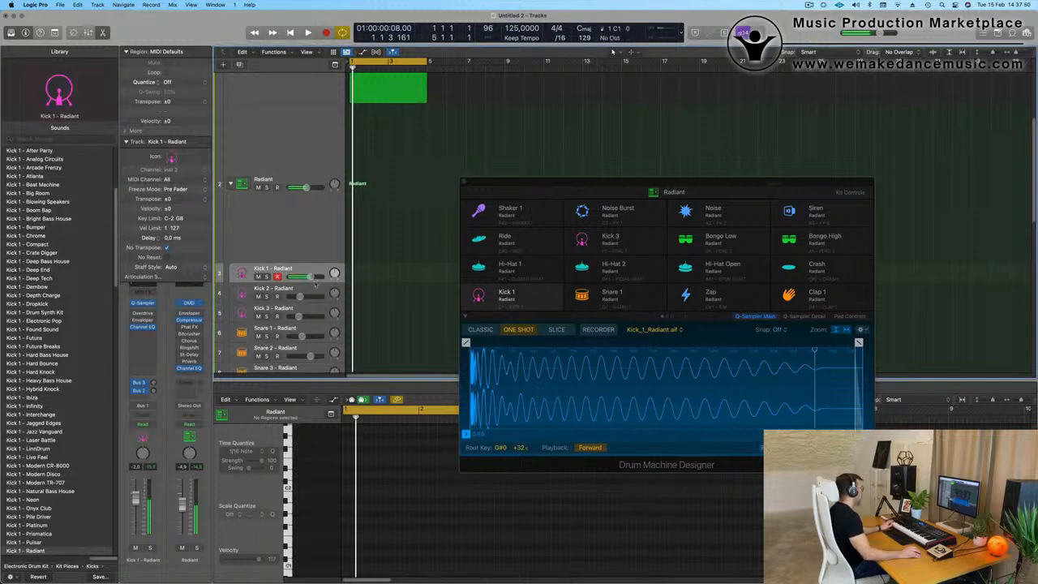
{"action": "left_click", "coordinate": [316, 289]}
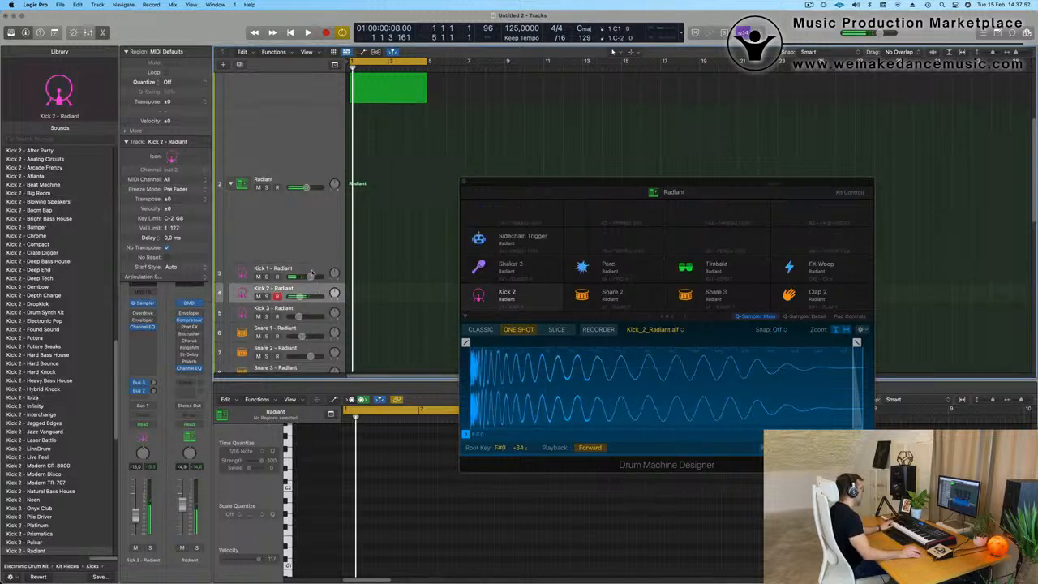
{"action": "left_click", "coordinate": [313, 272]}
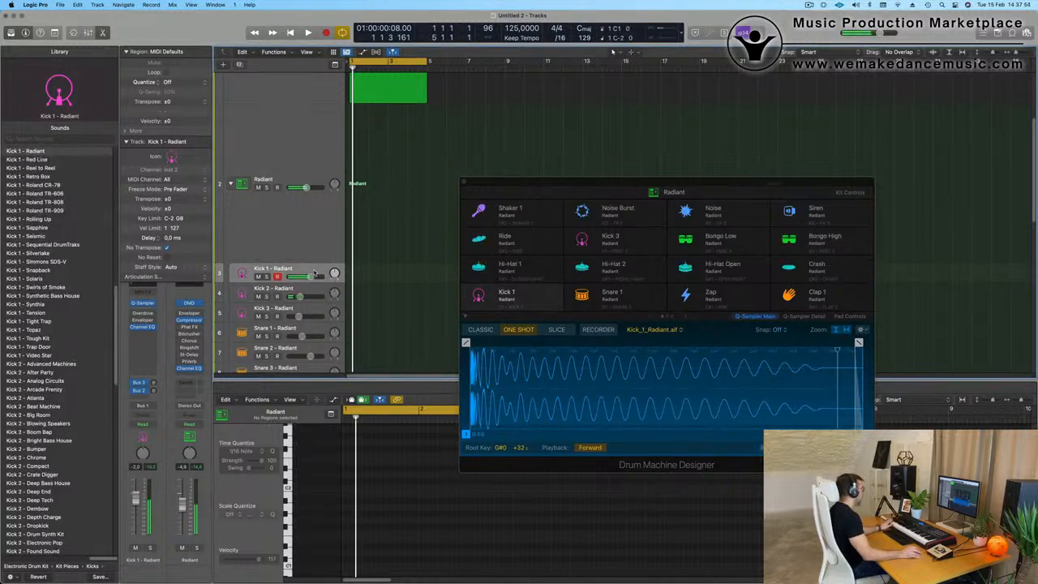
{"action": "key", "text": "space"}
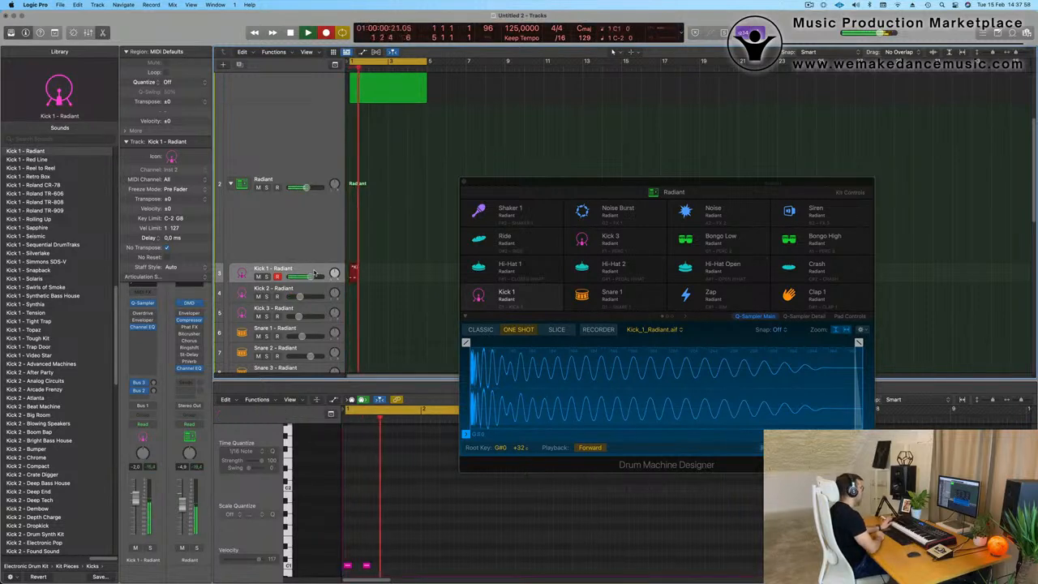
{"action": "key", "text": "space"}
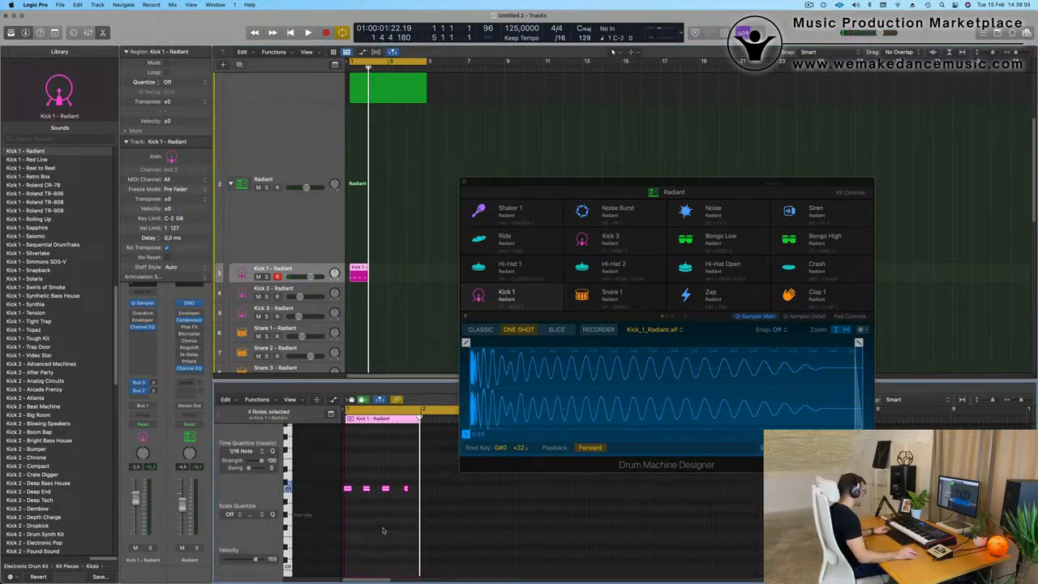
Step: Move the fourth kick note in the recorded Kick 1 region to beat 4 and lengthen it to match the other notes
{"action": "key", "text": "space"}
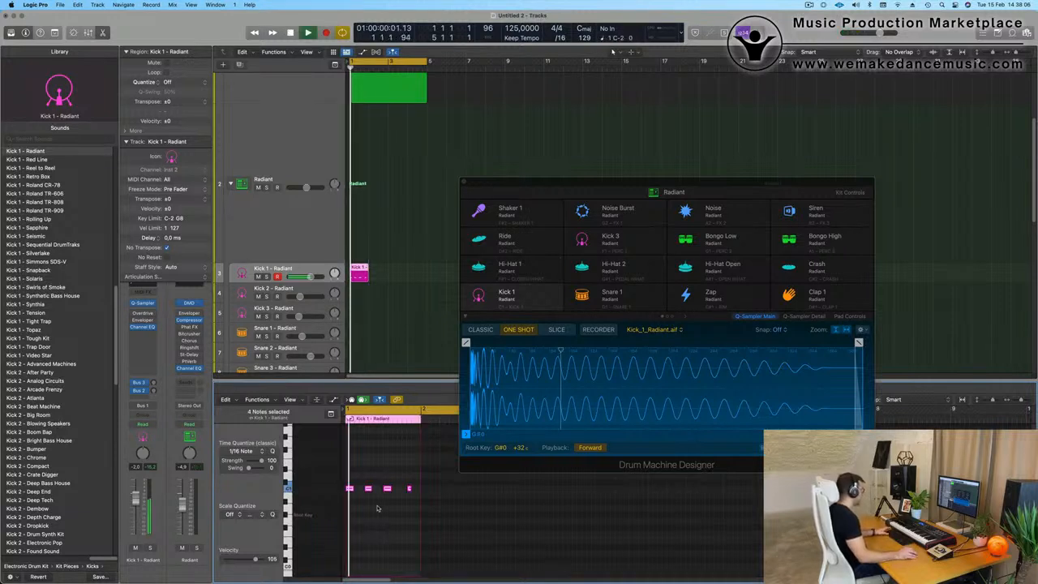
{"action": "key", "text": "super+Right"}
{"action": "key", "text": "super+Right"}
{"action": "key", "text": "super+Right"}
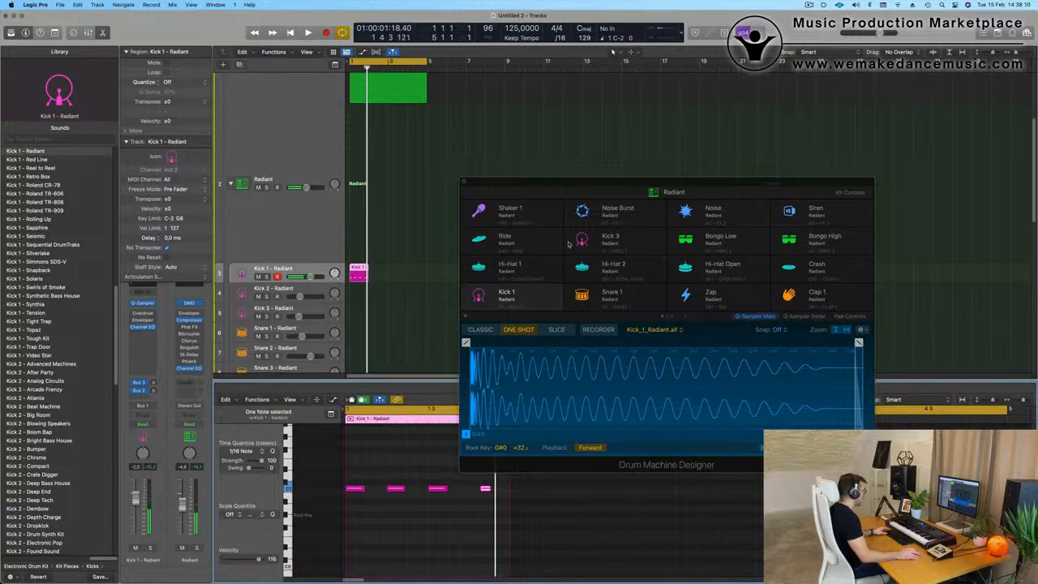
{"action": "left_click_drag", "start_coordinate": [576, 182], "coordinate": [738, 102]}
{"action": "left_click", "coordinate": [487, 489]}
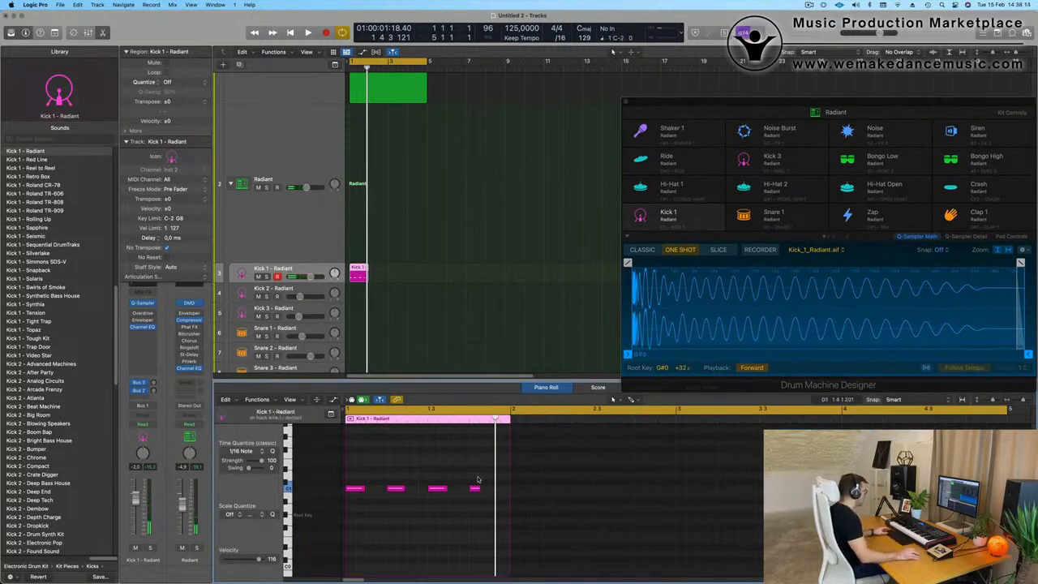
{"action": "scroll", "coordinate": [478, 479], "scroll_direction": "up", "scroll_amount": 1}
{"action": "mouse_move", "coordinate": [478, 482]}
{"action": "left_mouse_down"}
{"action": "mouse_move", "coordinate": [463, 497]}
{"action": "mouse_move", "coordinate": [479, 499]}
{"action": "left_mouse_up"}
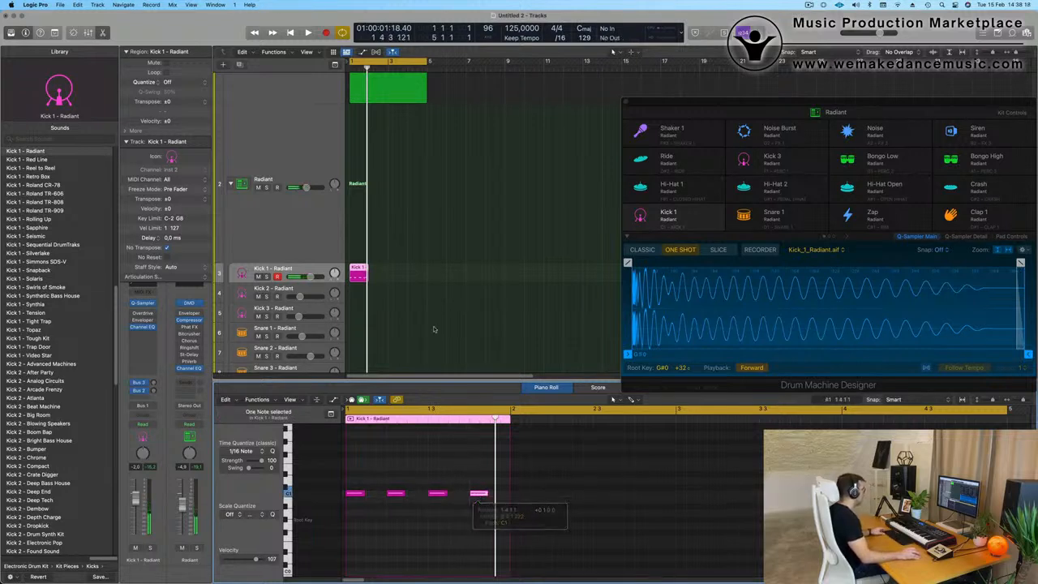
Step: Repeat the one-bar Kick 1 region three times to fill the four-bar loop
{"action": "left_click", "coordinate": [410, 272]}
{"action": "key", "text": "super+r"}
{"action": "key", "text": "super+r"}
{"action": "key", "text": "super+r"}
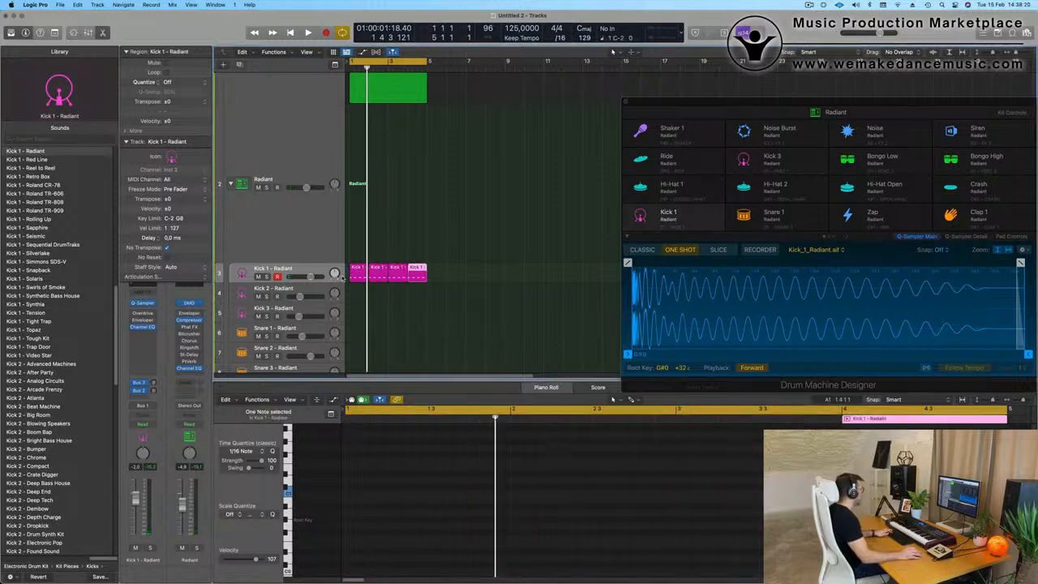
Step: Play the loop and turn the Object In Motion track's volume down to hear the kick clearly
{"action": "key", "text": "space"}
{"action": "left_click_drag", "start_coordinate": [424, 252], "coordinate": [358, 276]}
{"action": "scroll", "coordinate": [357, 121], "scroll_direction": "up", "scroll_amount": 5}
{"action": "left_click", "coordinate": [358, 122]}
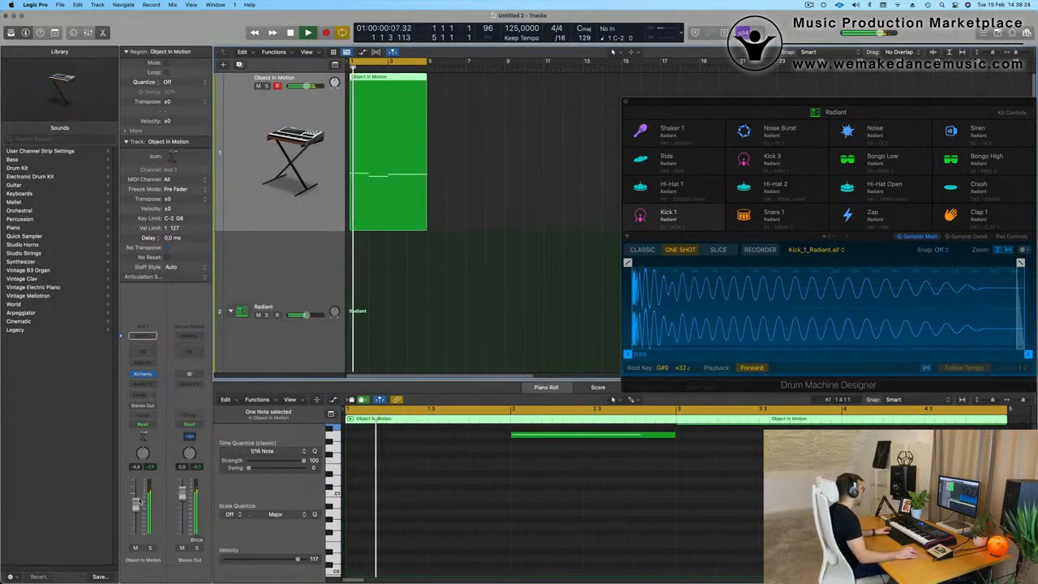
{"action": "scroll", "coordinate": [320, 280], "scroll_direction": "down", "scroll_amount": 4}
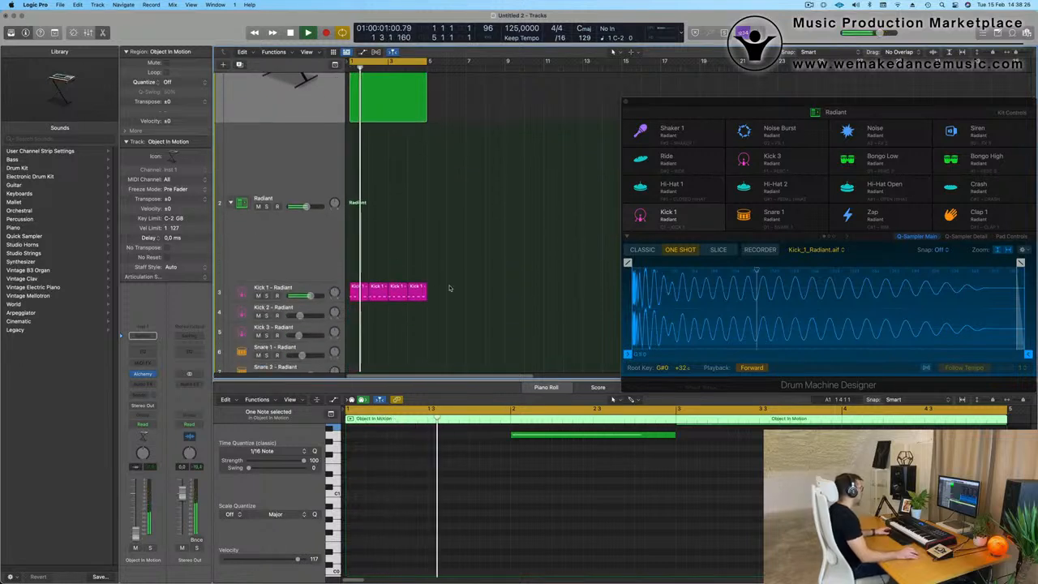
Step: Audition the Deep End, Dembow, Hard Bass House, Hard Knock and Heavy Bass House sounds on Kick 1, settling on Ibiza
{"action": "left_click", "coordinate": [300, 288]}
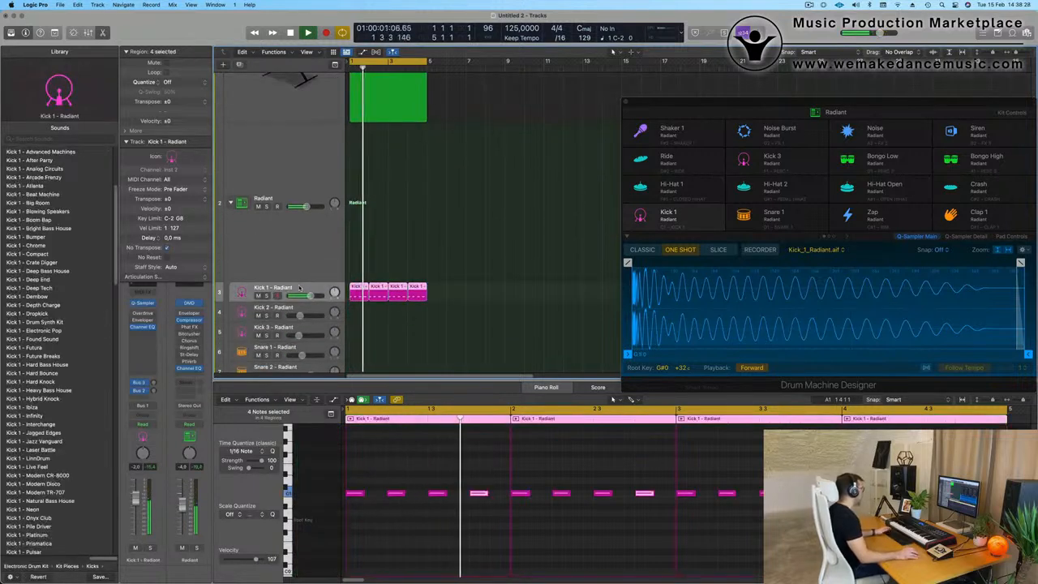
{"action": "left_click", "coordinate": [28, 280]}
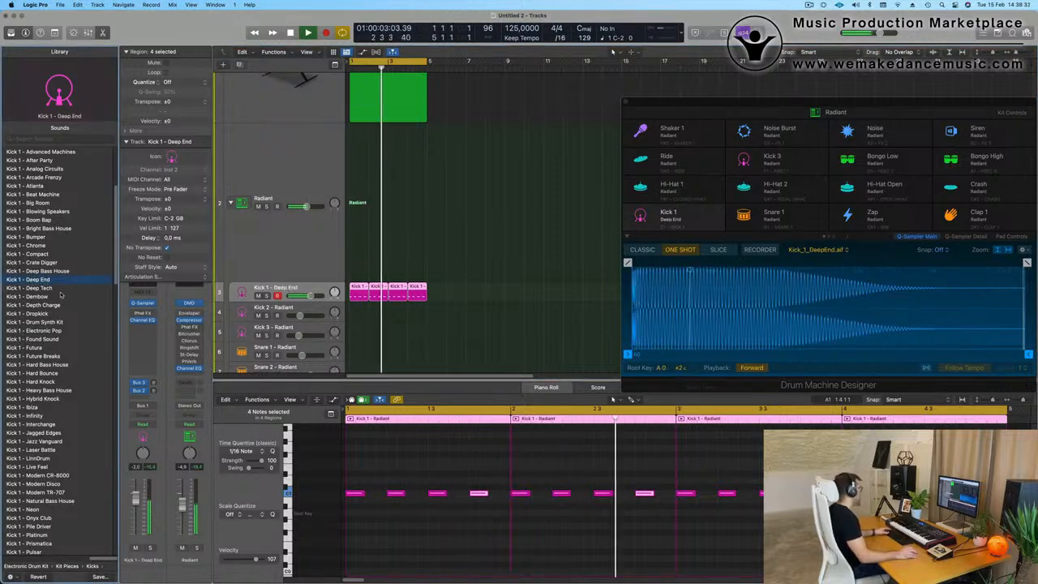
{"action": "scroll", "coordinate": [64, 293], "scroll_direction": "down", "scroll_amount": 3}
{"action": "left_click", "coordinate": [36, 260]}
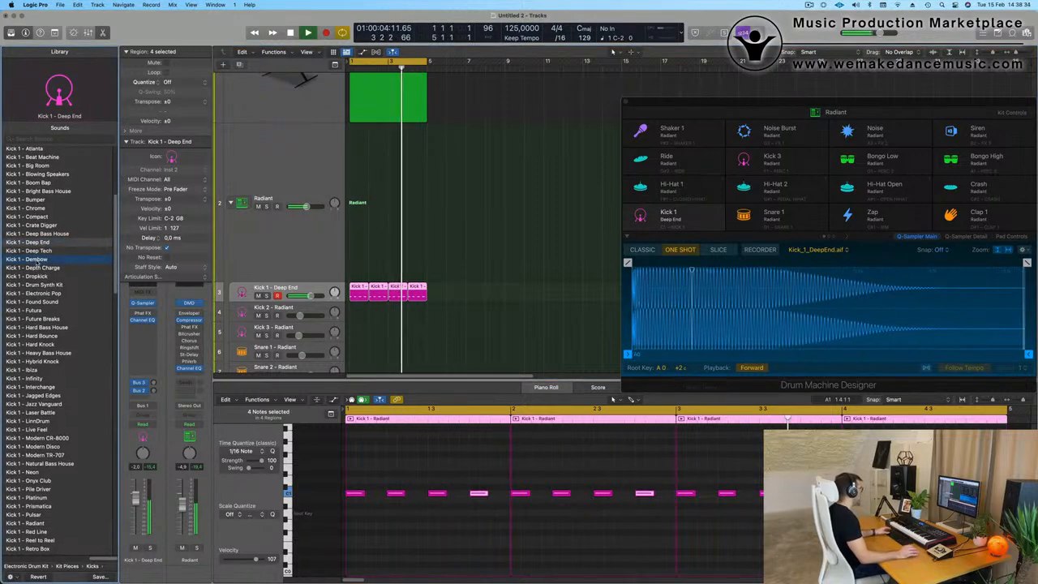
{"action": "scroll", "coordinate": [72, 227], "scroll_direction": "up", "scroll_amount": 3}
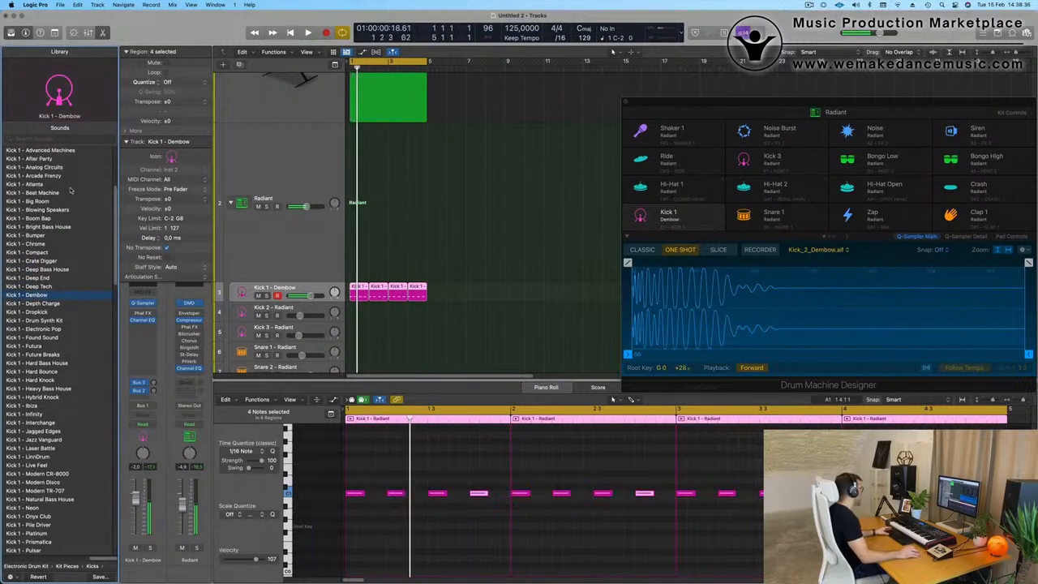
{"action": "scroll", "coordinate": [64, 325], "scroll_direction": "down", "scroll_amount": 3}
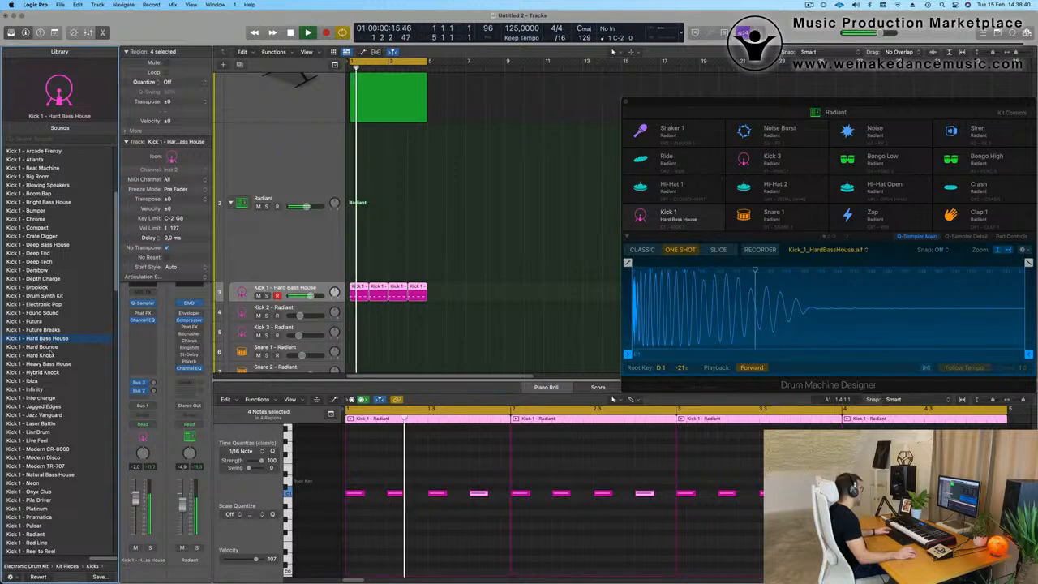
{"action": "scroll", "coordinate": [50, 354], "scroll_direction": "down", "scroll_amount": 2}
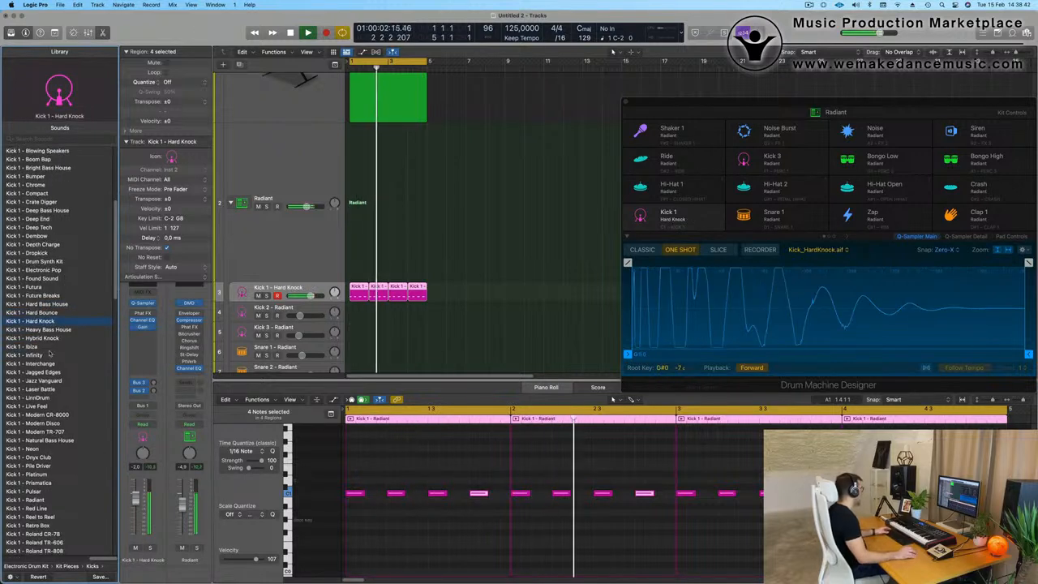
{"action": "left_click", "coordinate": [43, 331]}
{"action": "left_click", "coordinate": [40, 338]}
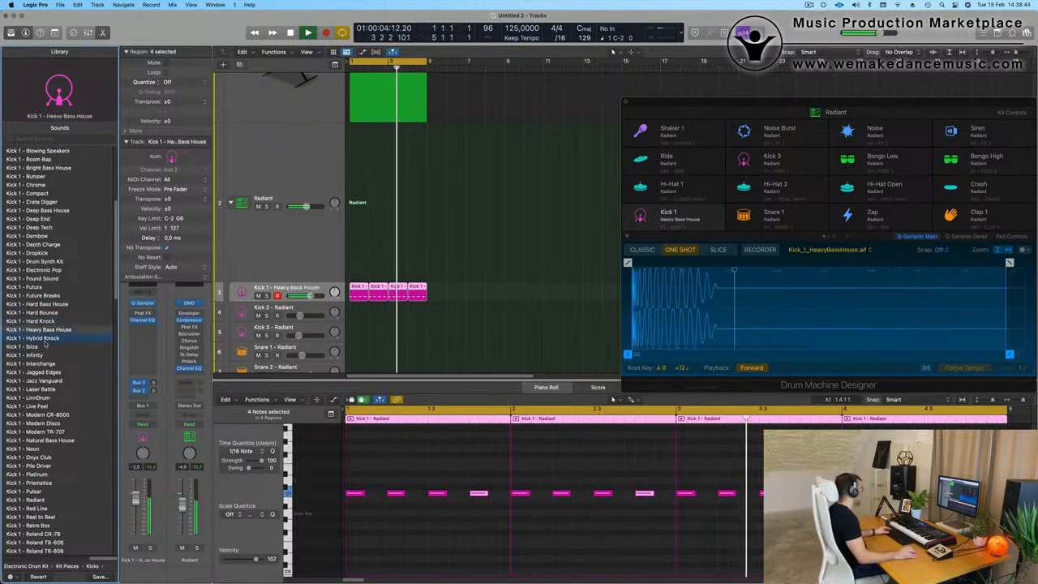
{"action": "left_click", "coordinate": [36, 348]}
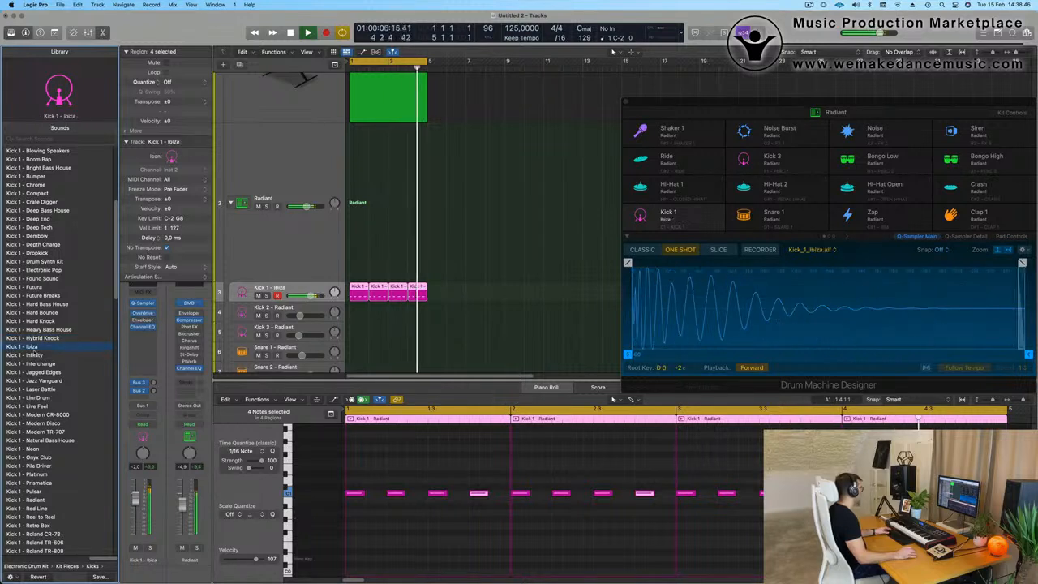
Step: Transpose all the kick notes in the four Kick 1 regions down one octave
{"action": "left_click", "coordinate": [423, 519]}
{"action": "key", "text": "super+a"}
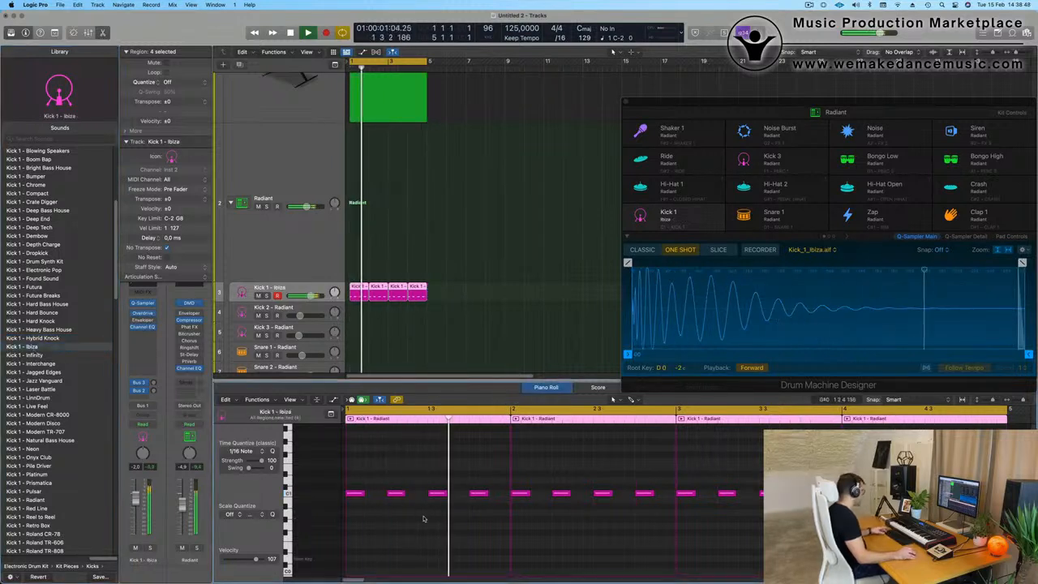
{"action": "key", "text": "alt+shift+Down"}
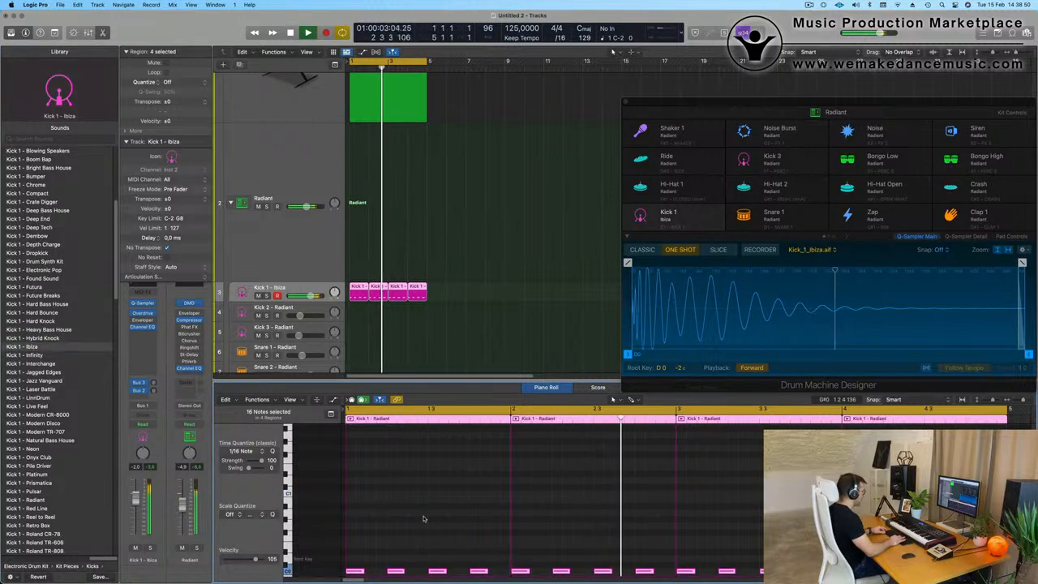
Step: Restart loop playback and lower the Kick 1 - Ibiza track's volume to -5.2 dB
{"action": "key", "text": "space"}
{"action": "scroll", "coordinate": [359, 266], "scroll_direction": "down", "scroll_amount": 2}
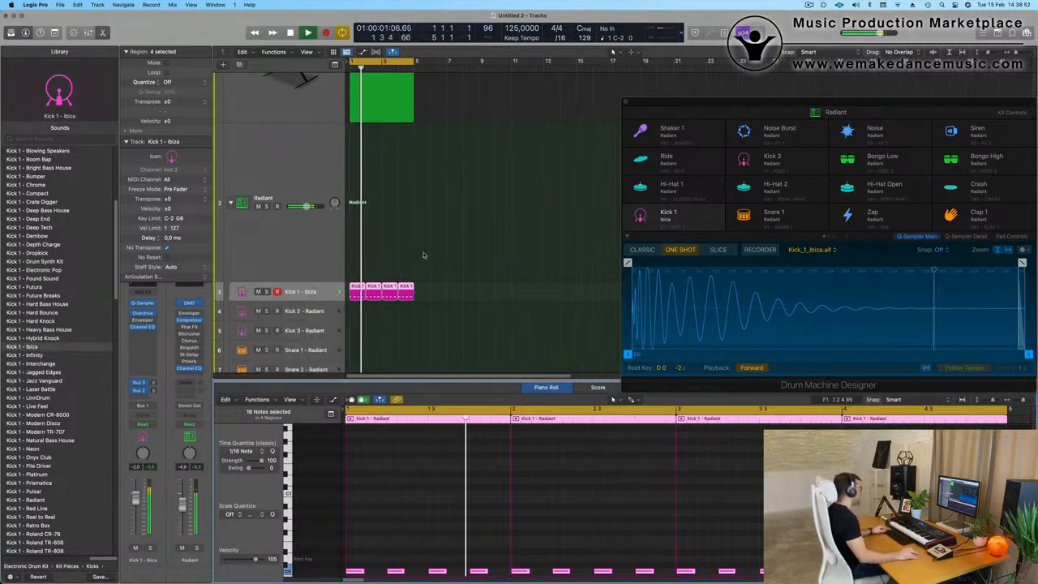
{"action": "key", "text": "space"}
{"action": "key", "text": "space"}
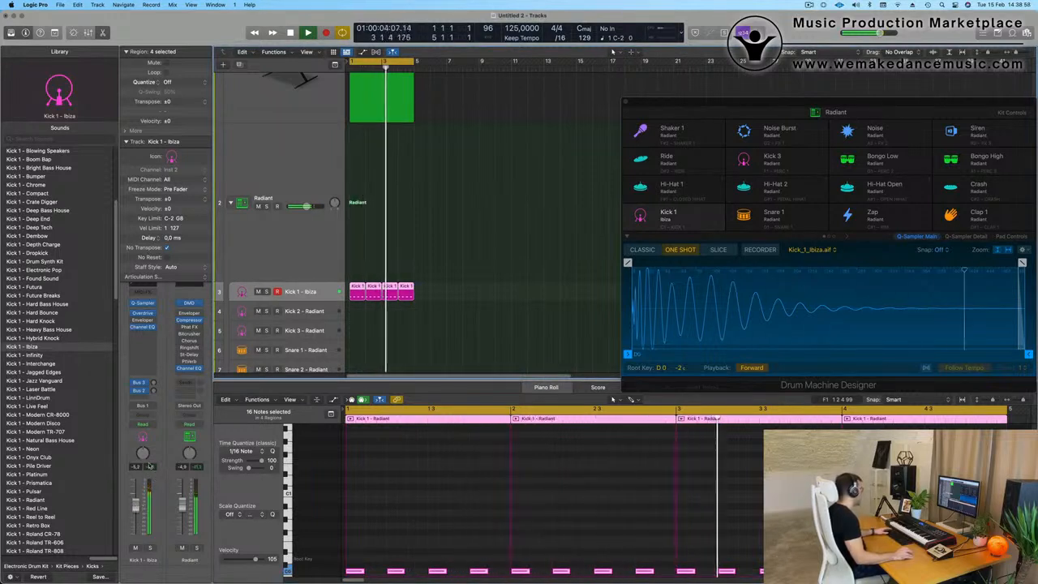
Step: Set the Object In Motion track's volume to -17.0 dB and add a Channel EQ to it
{"action": "scroll", "coordinate": [324, 203], "scroll_direction": "up", "scroll_amount": 3}
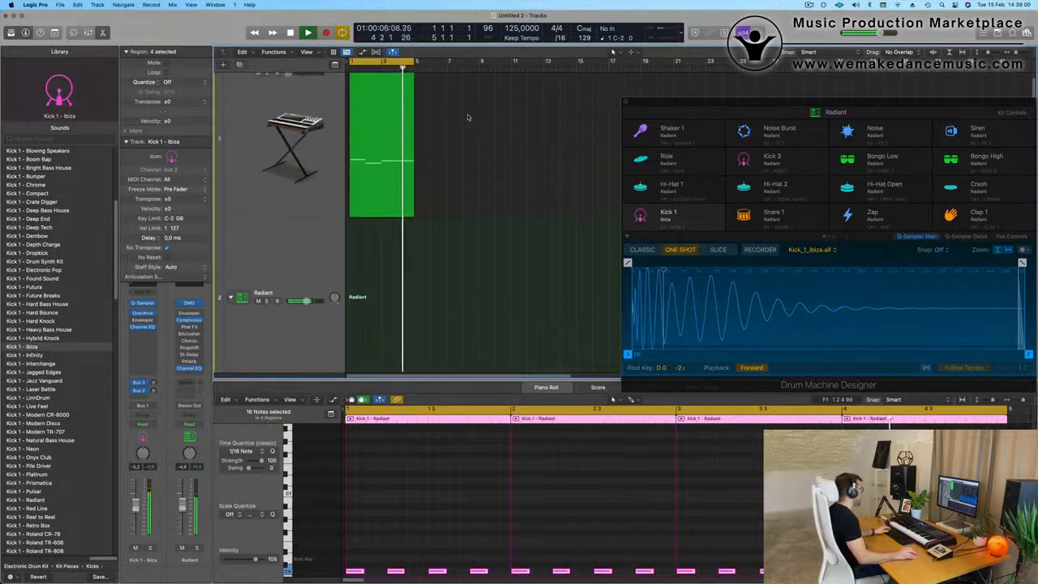
{"action": "left_click", "coordinate": [242, 120]}
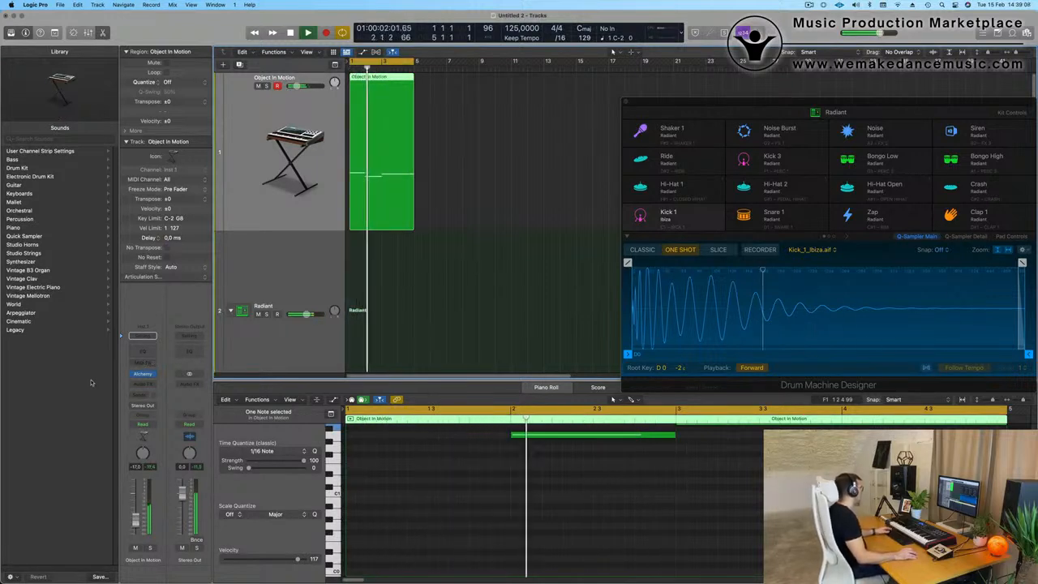
{"action": "left_click", "coordinate": [144, 341]}
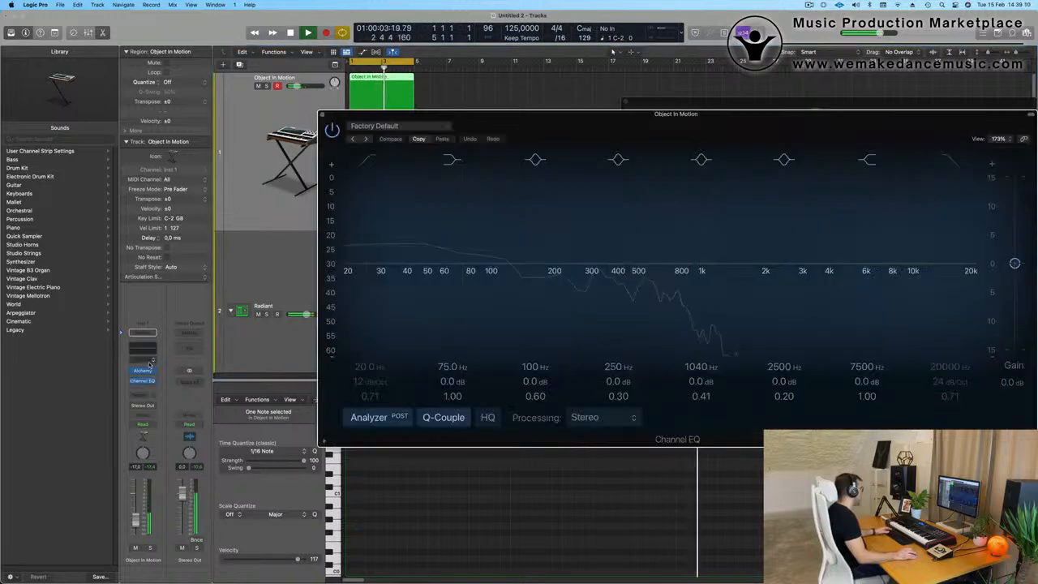
Step: Add a Compressor to the Object In Motion track and set its side chain input to Kick 1 - Ibiza (Inst 2)
{"action": "left_click", "coordinate": [322, 115]}
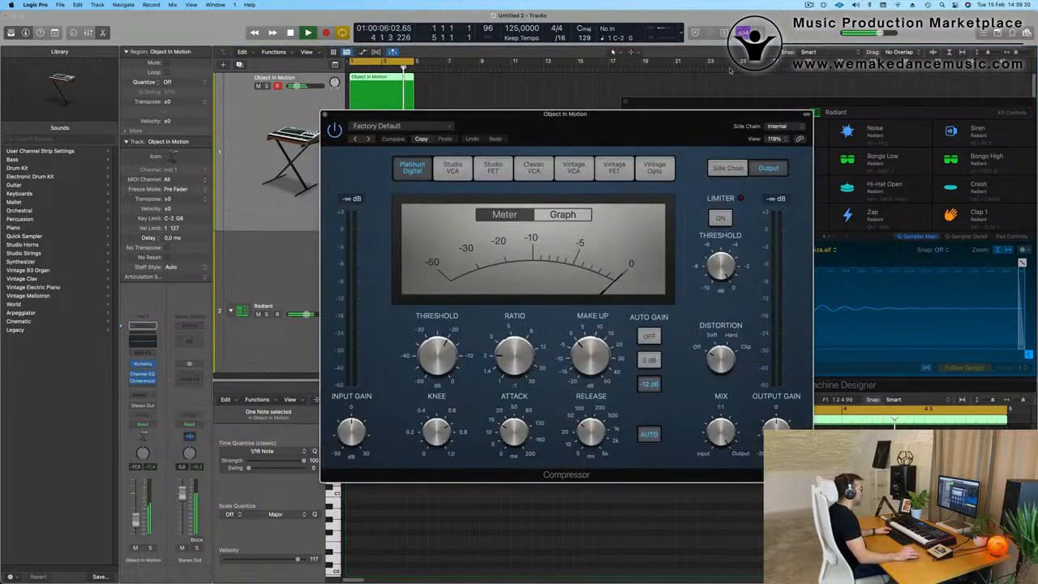
{"action": "left_click", "coordinate": [779, 128]}
{"action": "mouse_move", "coordinate": [801, 141]}
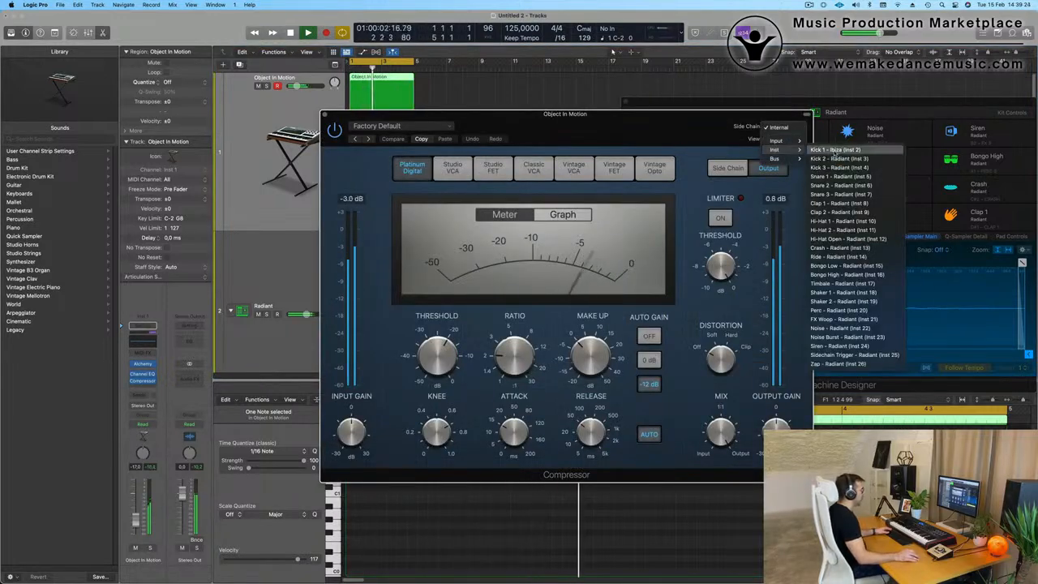
{"action": "left_click", "coordinate": [835, 151]}
{"action": "left_click_drag", "start_coordinate": [696, 136], "coordinate": [756, 135]}
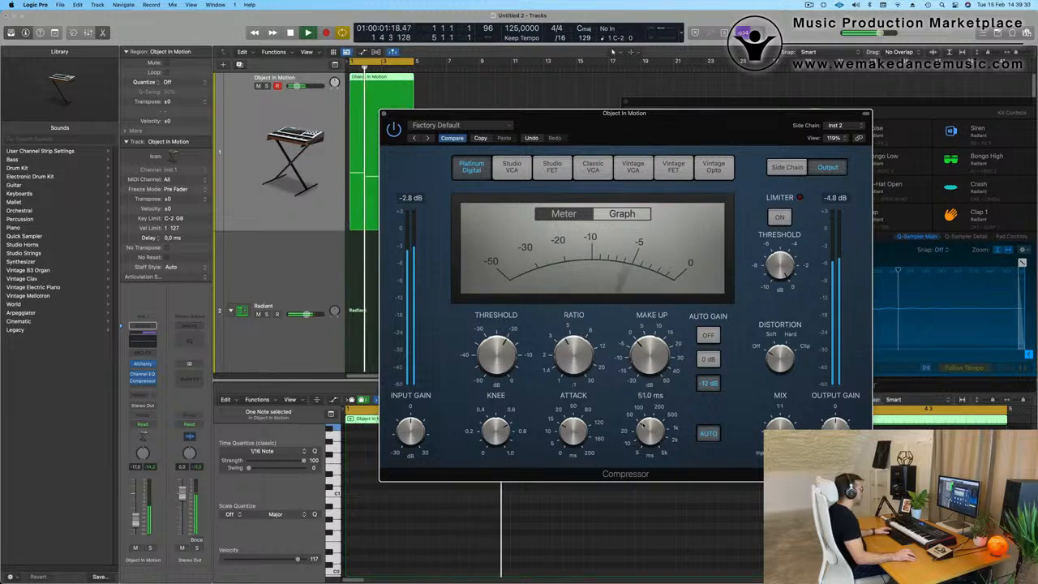
Step: Shorten the compressor's release and set its attack to 0.0 ms while checking the loop
{"action": "left_click_drag", "start_coordinate": [644, 426], "coordinate": [654, 519]}
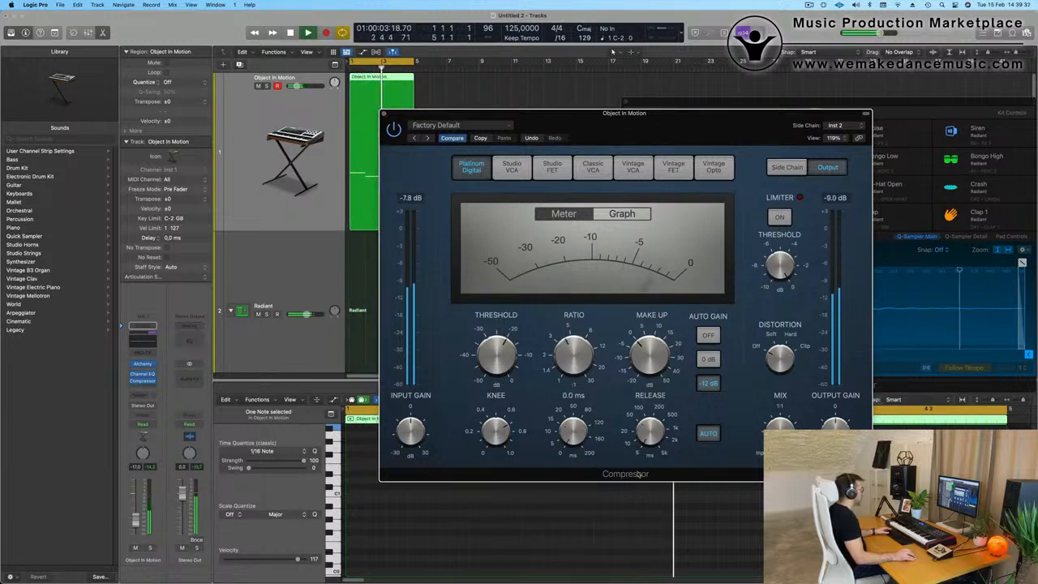
{"action": "key", "text": "space"}
{"action": "key", "text": "space"}
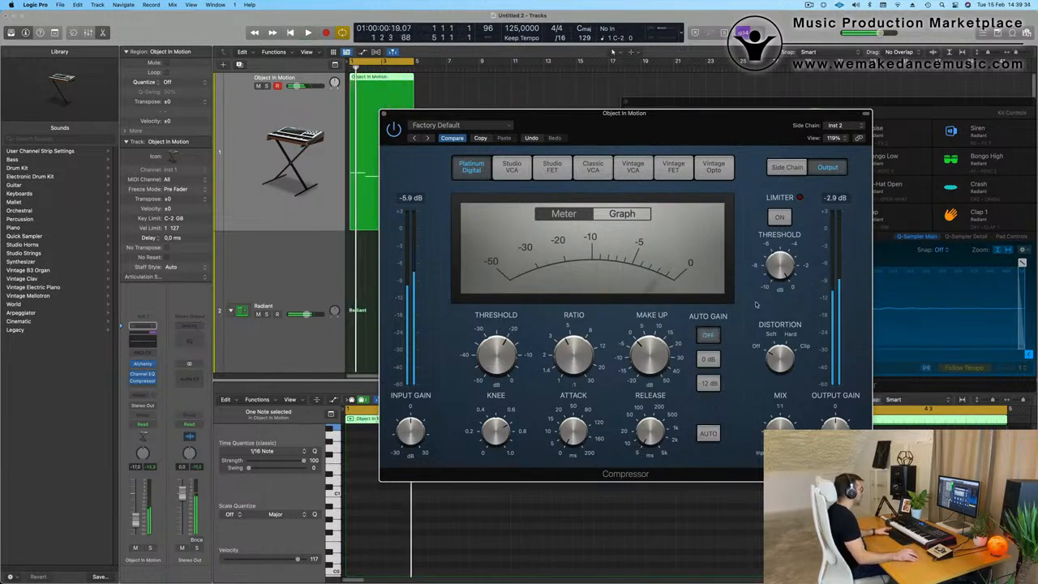
Step: Turn off the compressor's auto gain and auto release, and raise the Object In Motion track's volume to -6.4 dB
{"action": "left_click", "coordinate": [708, 335]}
{"action": "key", "text": "space"}
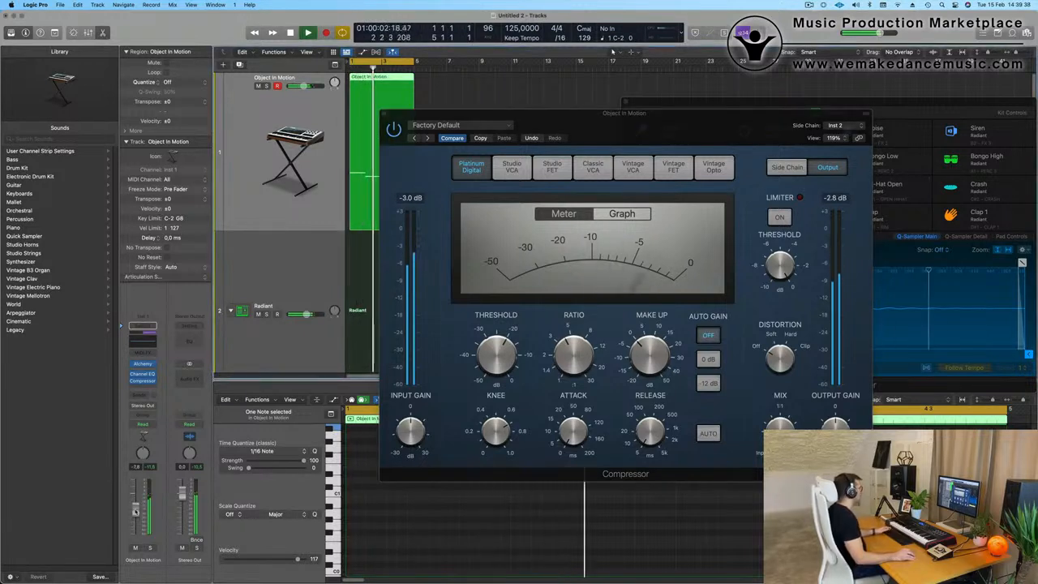
{"action": "left_click", "coordinate": [385, 116]}
Step: Stop playback and copy one of the Kick 1 - Ibiza regions to the start of the Hi-Hat 1 track
{"action": "scroll", "coordinate": [392, 226], "scroll_direction": "down", "scroll_amount": 5}
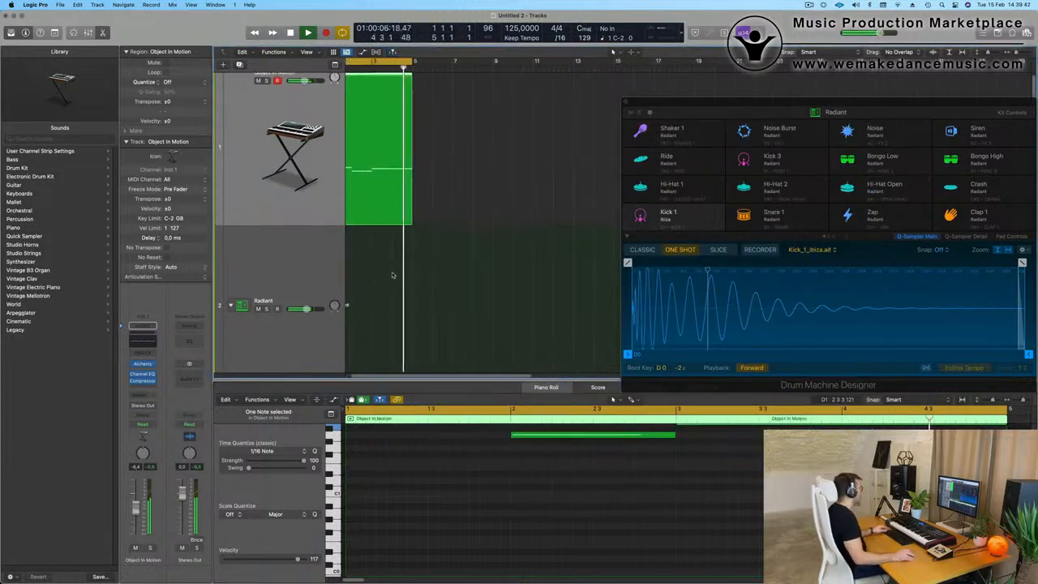
{"action": "scroll", "coordinate": [438, 268], "scroll_direction": "down", "scroll_amount": 3}
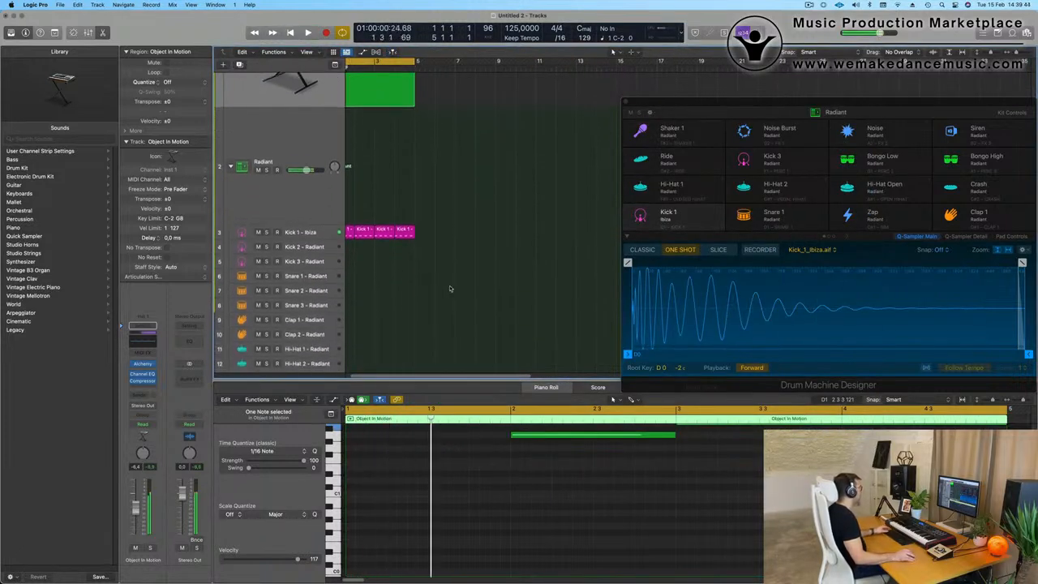
{"action": "key", "text": "space"}
{"action": "left_click", "coordinate": [371, 214]}
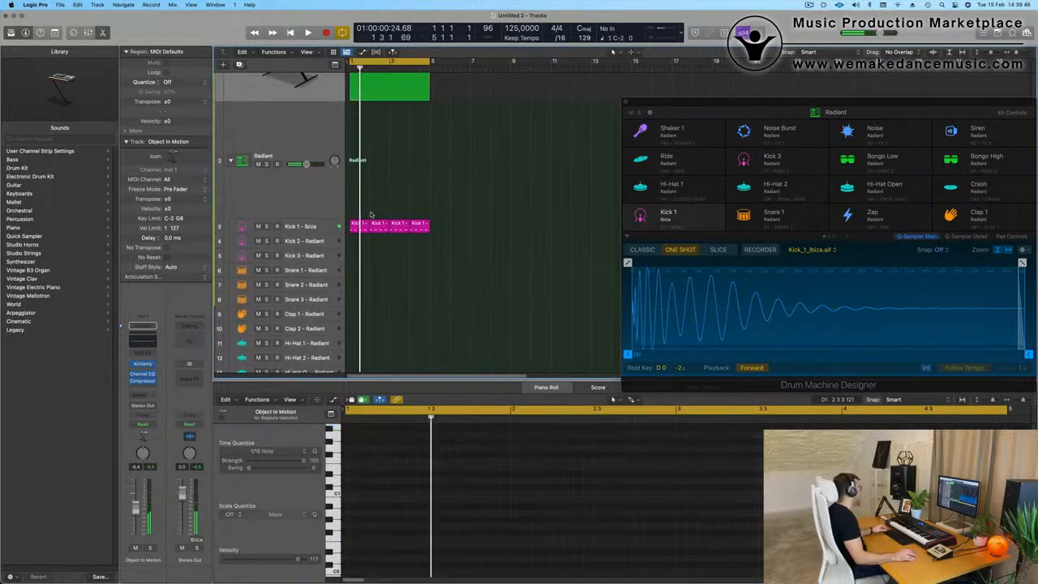
{"action": "left_click", "coordinate": [421, 226]}
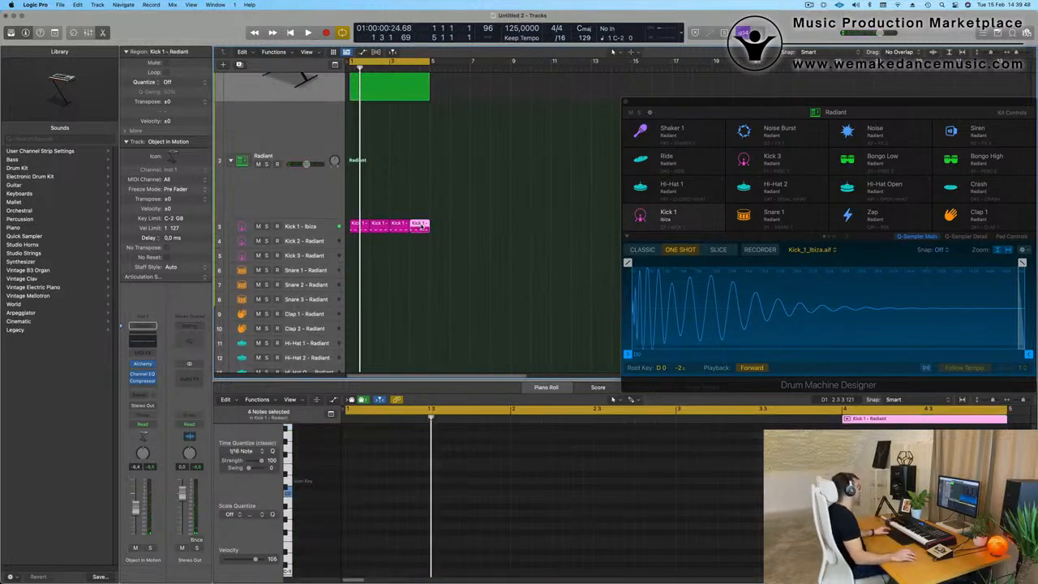
{"action": "left_click_drag", "start_coordinate": [419, 226], "coordinate": [359, 181]}
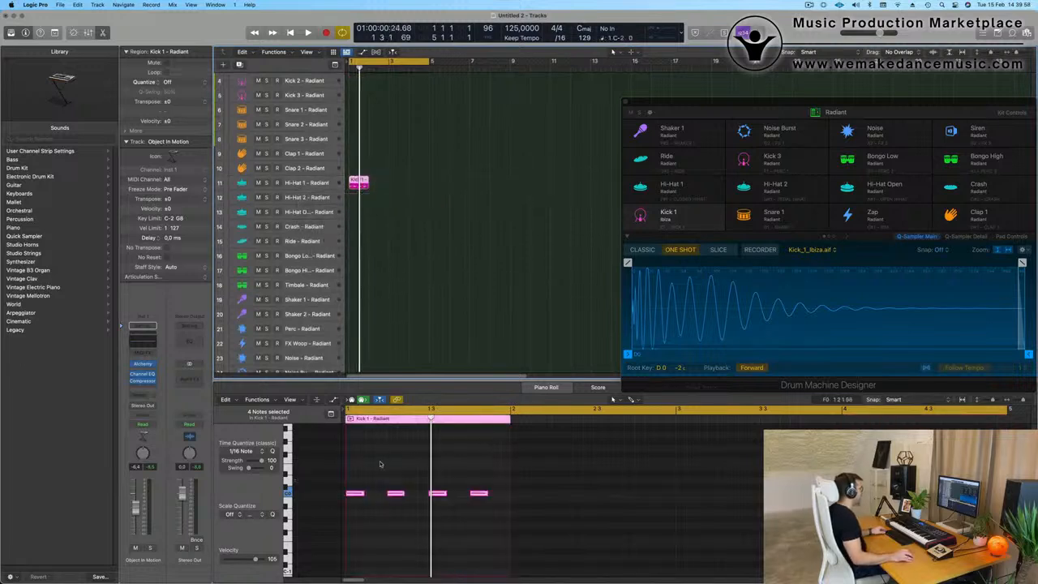
Step: Transpose the four Hi-Hat 1 notes up to C2 and shift them onto the offbeats, checking them in playback
{"action": "left_click_drag", "start_coordinate": [362, 481], "coordinate": [548, 529]}
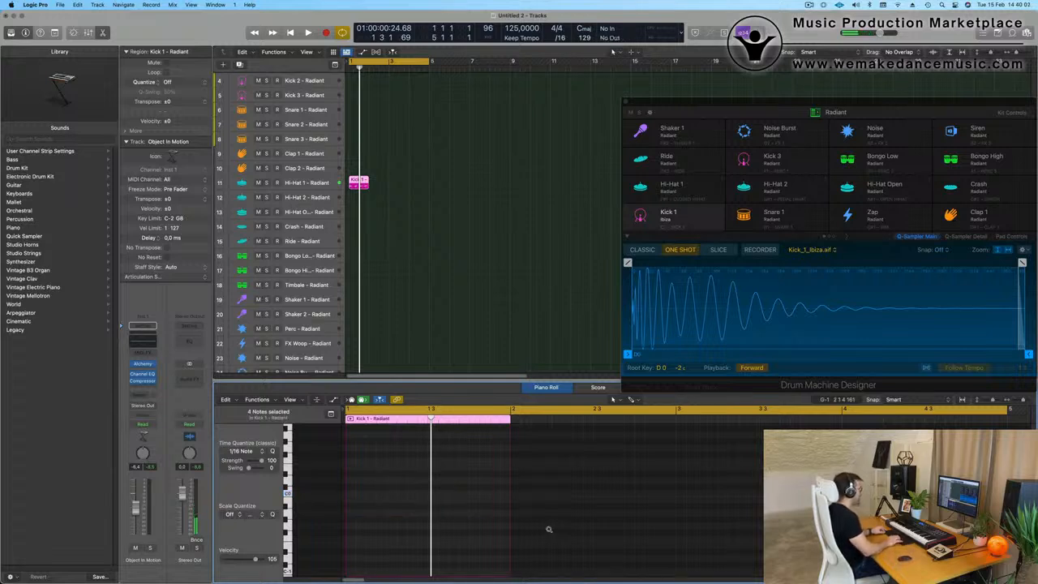
{"action": "key", "text": "space"}
{"action": "scroll", "coordinate": [394, 470], "scroll_direction": "up", "scroll_amount": 6}
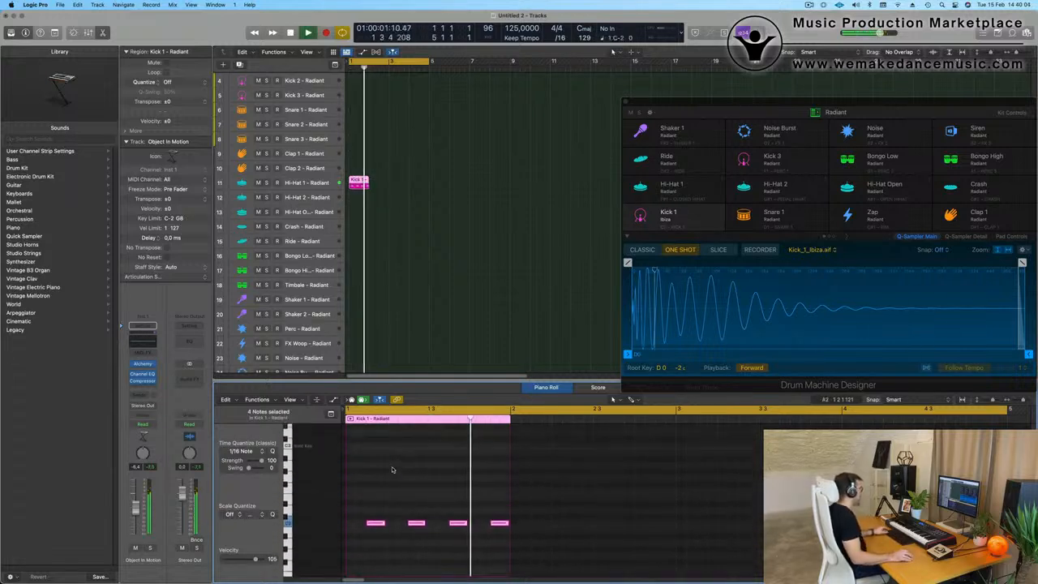
{"action": "key", "text": "space"}
Step: Repeat the Hi-Hat 1 region three times to fill the four-bar loop, and play the Hi-Hat 1 track
{"action": "left_click_drag", "start_coordinate": [408, 186], "coordinate": [360, 195]}
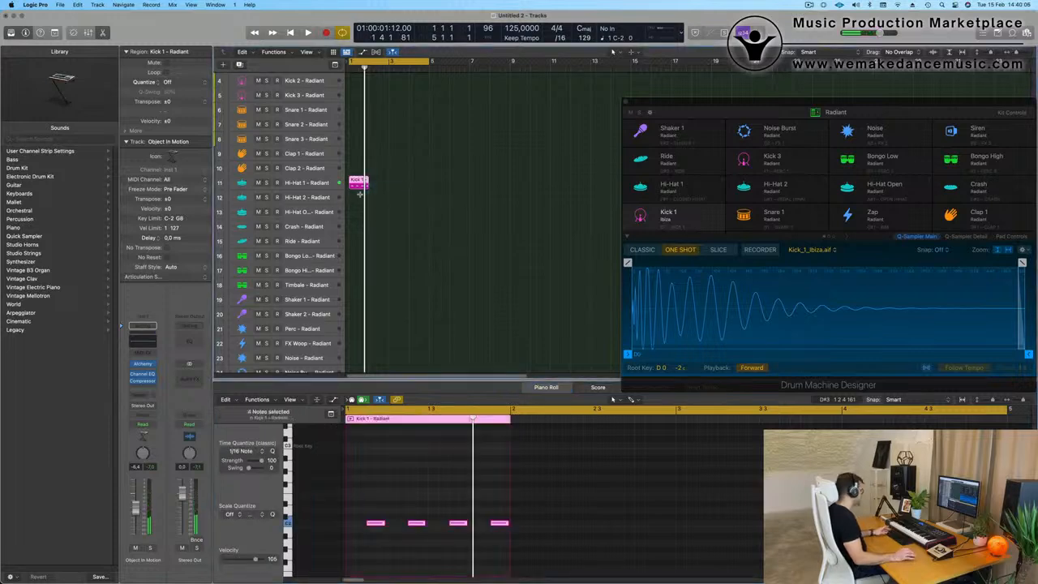
{"action": "key", "text": "super+r"}
{"action": "key", "text": "super+r"}
{"action": "key", "text": "super+r"}
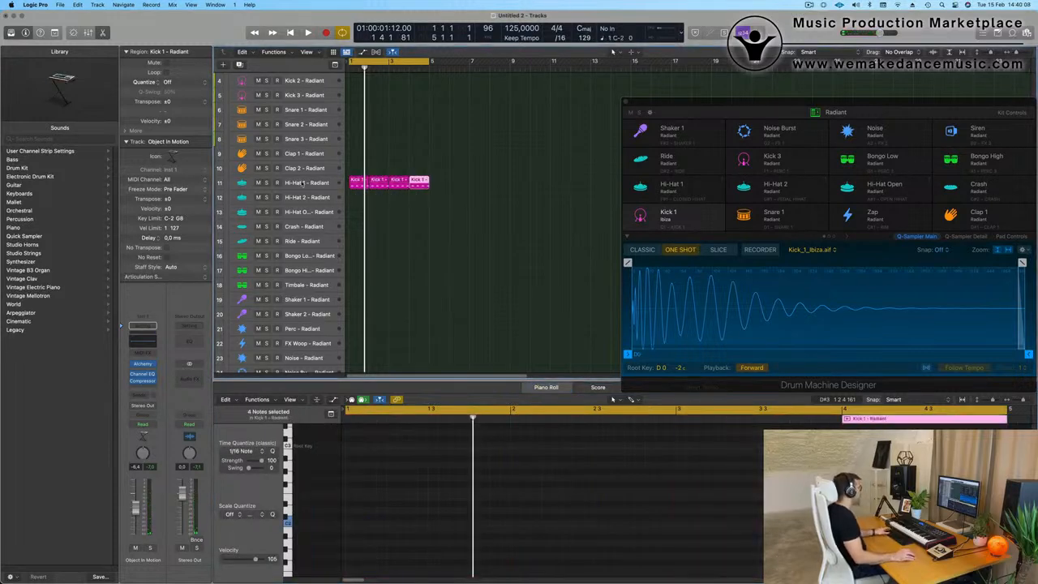
{"action": "left_click", "coordinate": [302, 185]}
{"action": "key", "text": "space"}
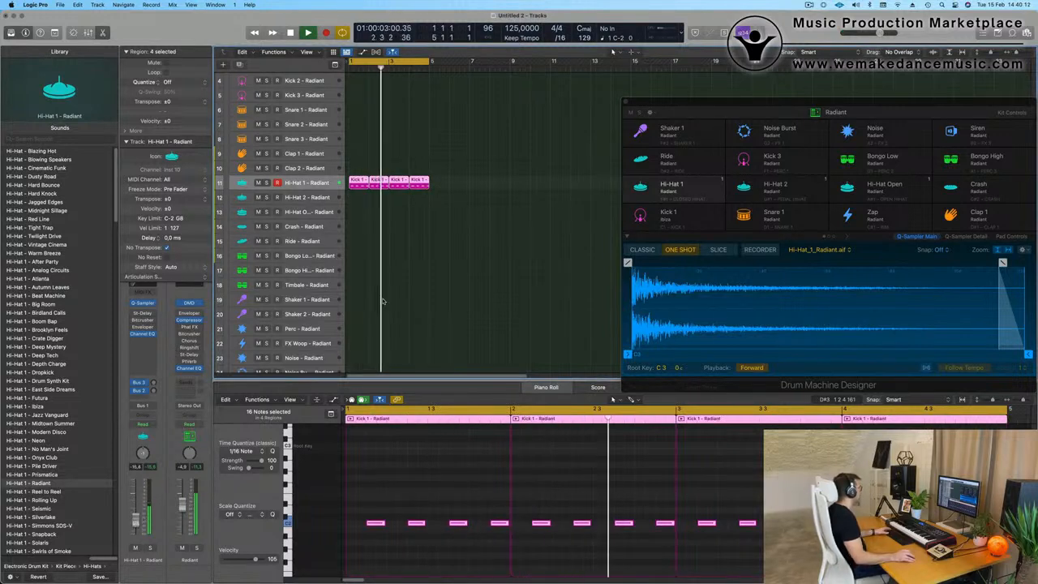
Step: Copy the first Hi-Hat 1 region to the start of the Hi-Hat 2 track
{"action": "scroll", "coordinate": [377, 244], "scroll_direction": "down", "scroll_amount": 3}
{"action": "left_click", "coordinate": [366, 134]}
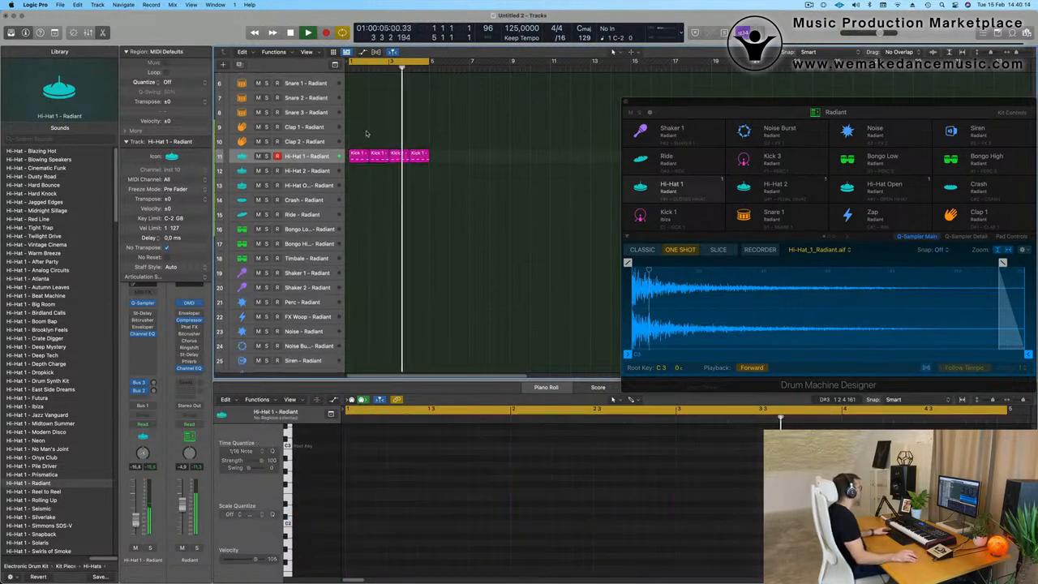
{"action": "left_click", "coordinate": [363, 154]}
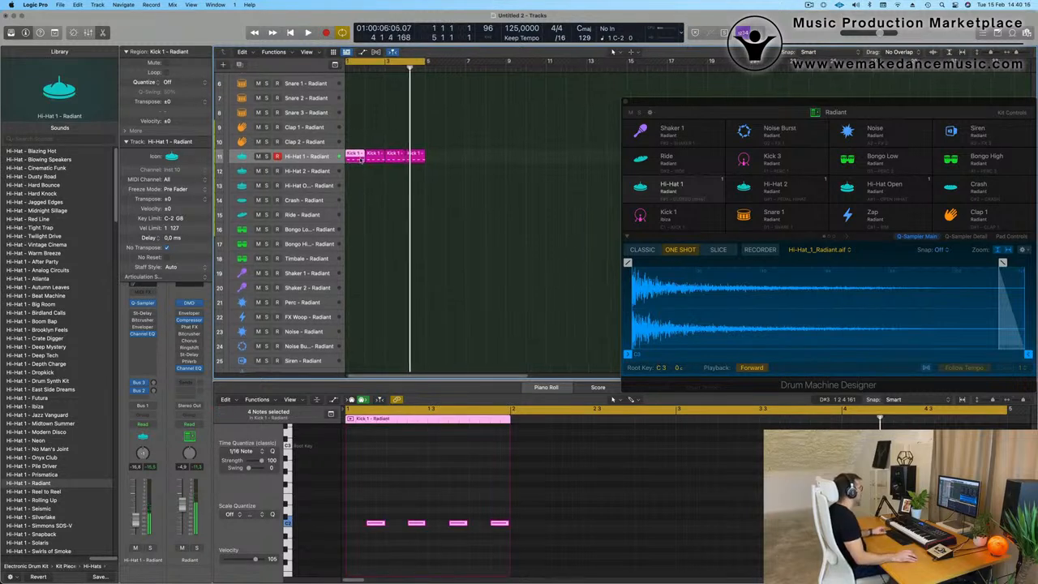
{"action": "left_click_drag", "start_coordinate": [363, 159], "coordinate": [360, 183]}
Step: Transpose the four Hi-Hat 2 notes up one octave to C3 and shorten them all, checking them in playback
{"action": "left_click_drag", "start_coordinate": [369, 511], "coordinate": [534, 544]}
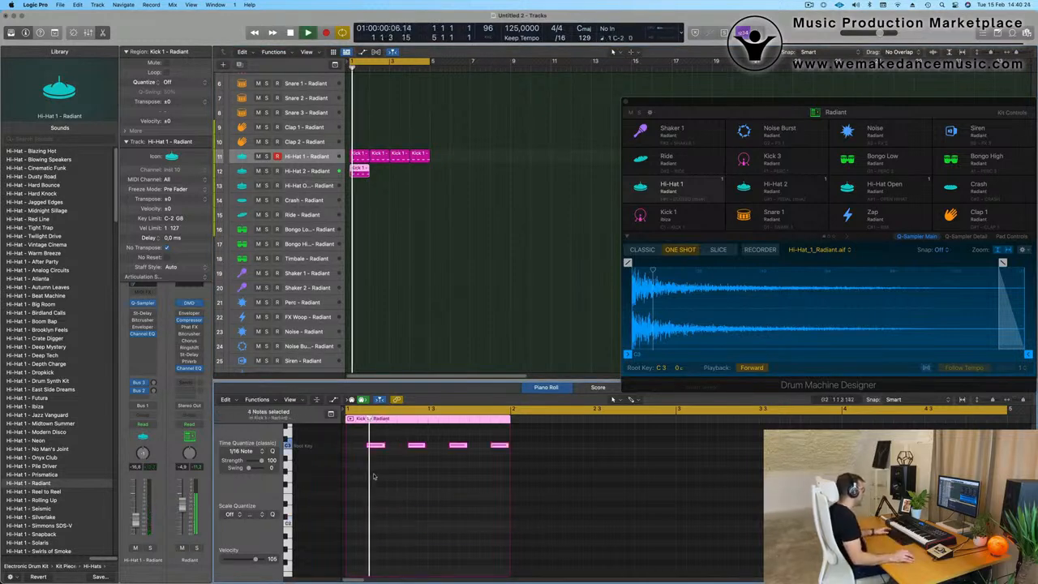
{"action": "left_click_drag", "start_coordinate": [384, 448], "coordinate": [374, 451]}
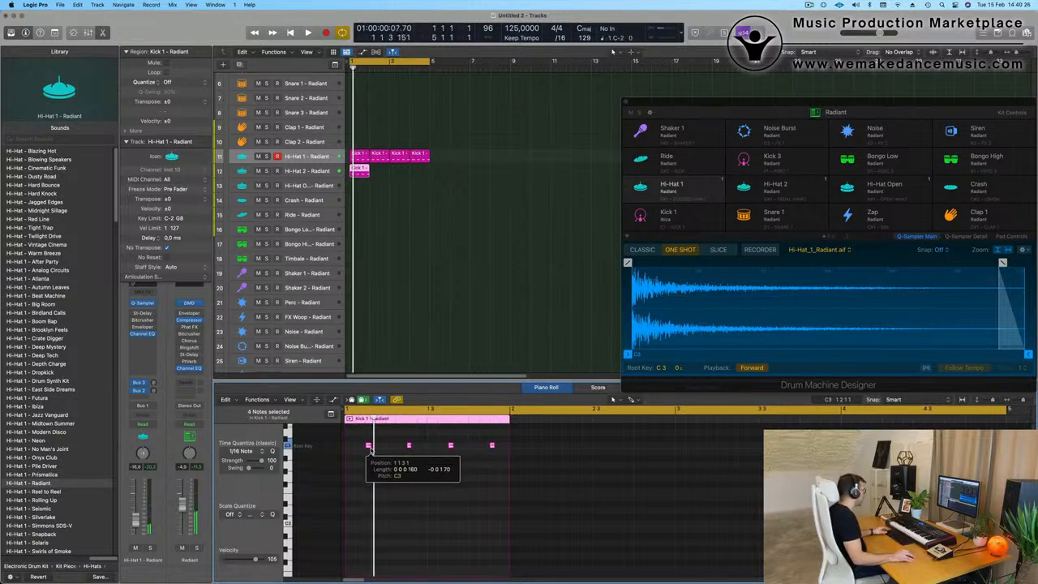
{"action": "key", "text": "space"}
{"action": "key", "text": "space"}
{"action": "key", "text": "space"}
{"action": "key", "text": "space"}
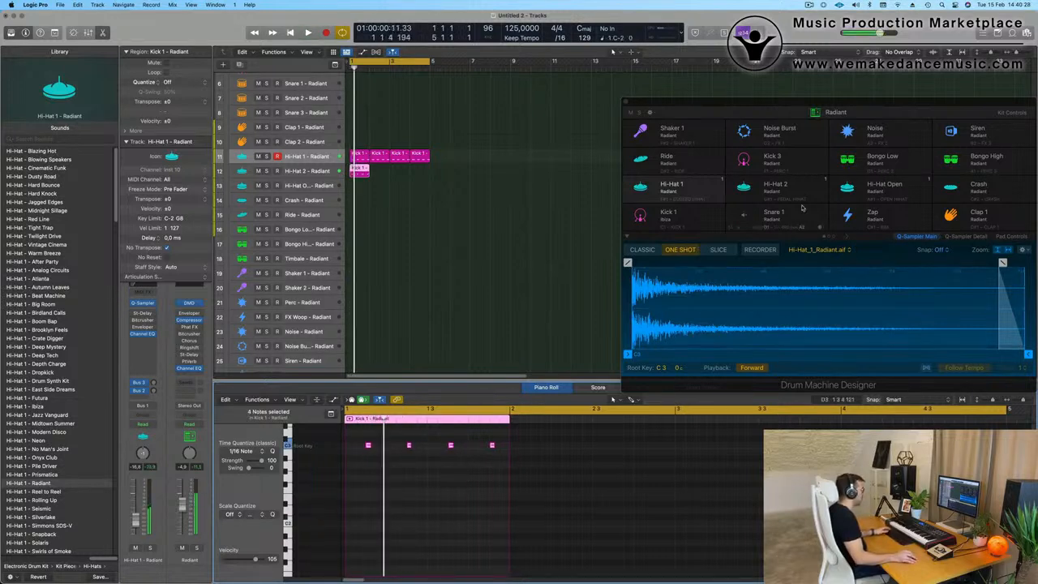
Step: Select the Hi-Hat 2 track and trim its sample in Drum Machine Designer to a sample end of 0.04 s
{"action": "left_click_drag", "start_coordinate": [859, 100], "coordinate": [709, 83]}
{"action": "key", "text": "space"}
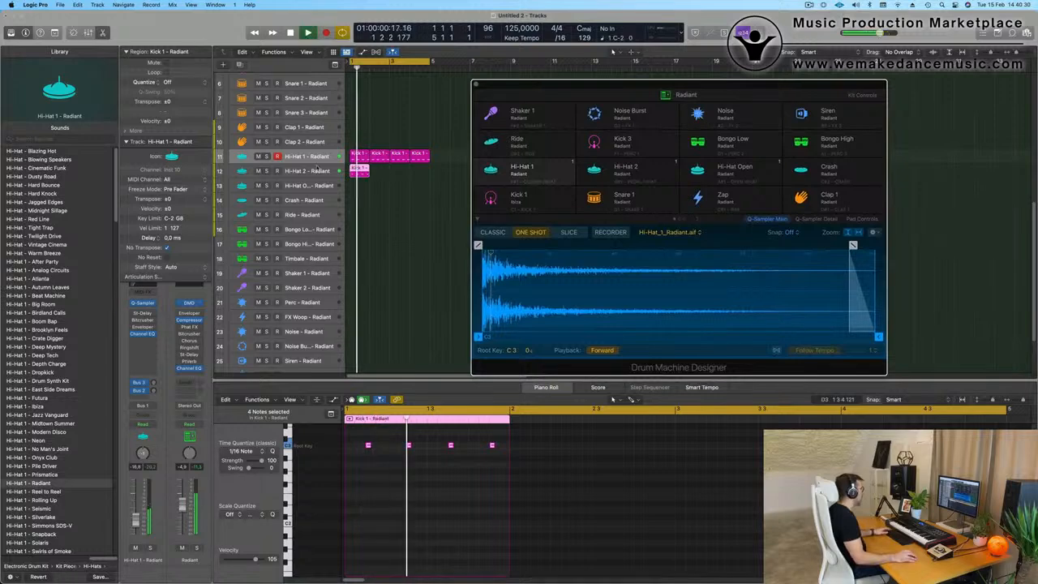
{"action": "left_click", "coordinate": [313, 171]}
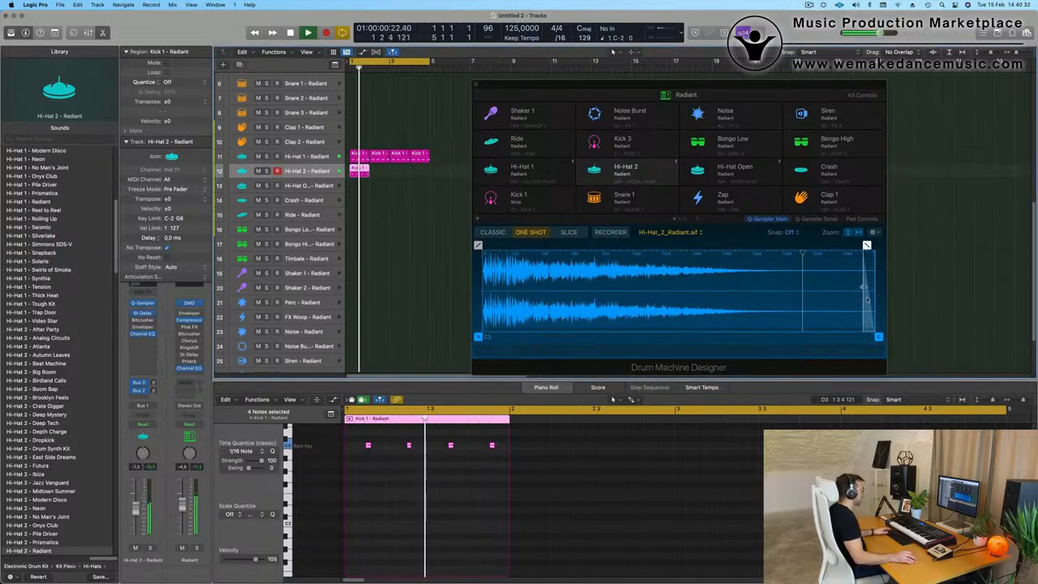
{"action": "mouse_move", "coordinate": [879, 337]}
{"action": "left_mouse_down"}
{"action": "mouse_move", "coordinate": [556, 341]}
{"action": "mouse_move", "coordinate": [563, 347]}
{"action": "left_mouse_up"}
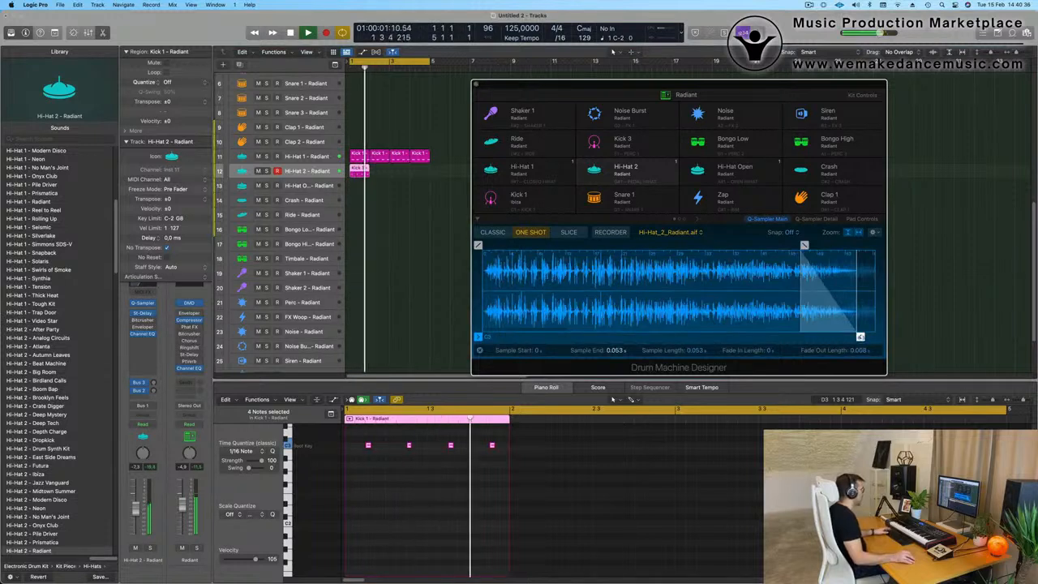
{"action": "left_click_drag", "start_coordinate": [860, 337], "coordinate": [767, 337]}
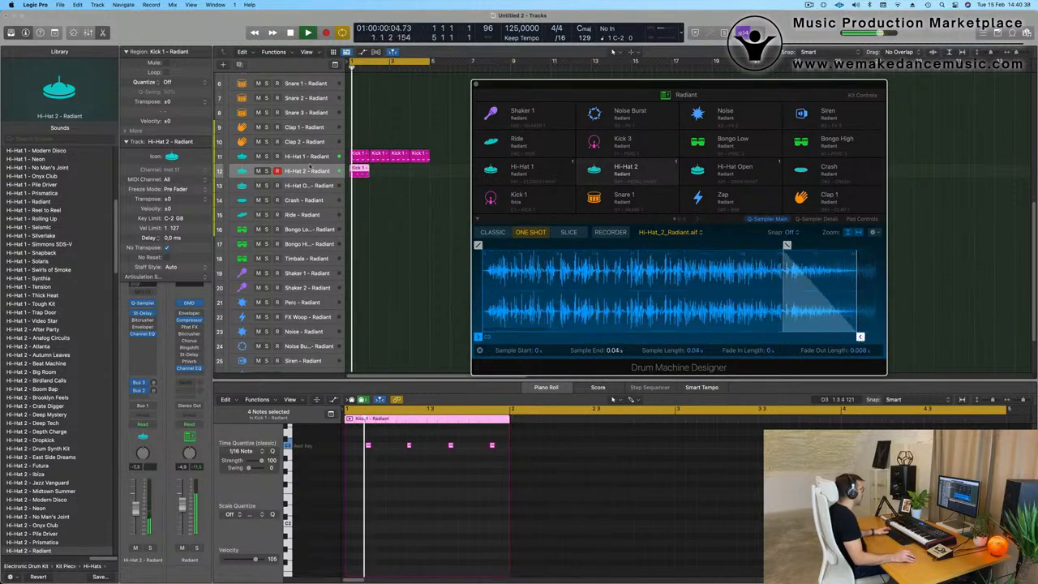
Step: Place Hi-Hat 2 notes on the first, second and fourth sixteenths of every beat, and repeat the region over the four-bar loop
{"action": "left_click_drag", "start_coordinate": [368, 444], "coordinate": [509, 465]}
{"action": "key", "text": "super+Right"}
{"action": "scroll", "coordinate": [386, 446], "scroll_direction": "left", "scroll_amount": 2}
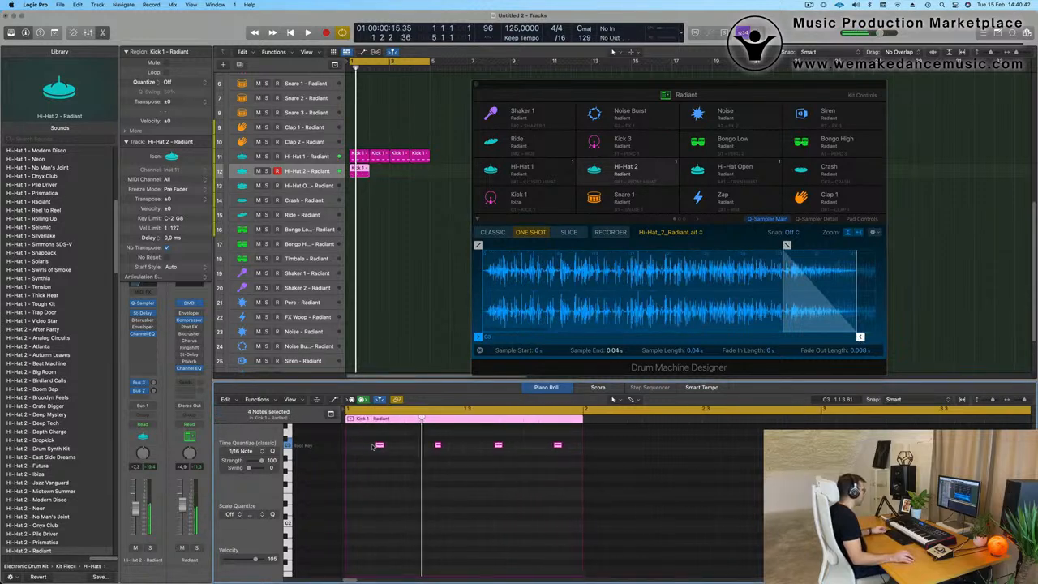
{"action": "left_click_drag", "start_coordinate": [372, 447], "coordinate": [397, 453]}
{"action": "key", "text": "space"}
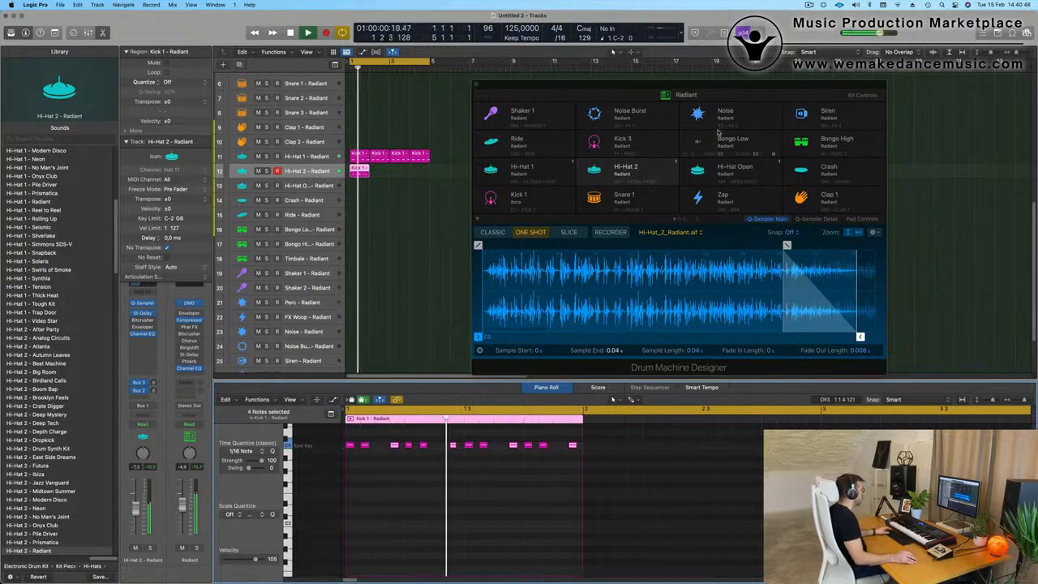
{"action": "left_click_drag", "start_coordinate": [390, 448], "coordinate": [379, 452]}
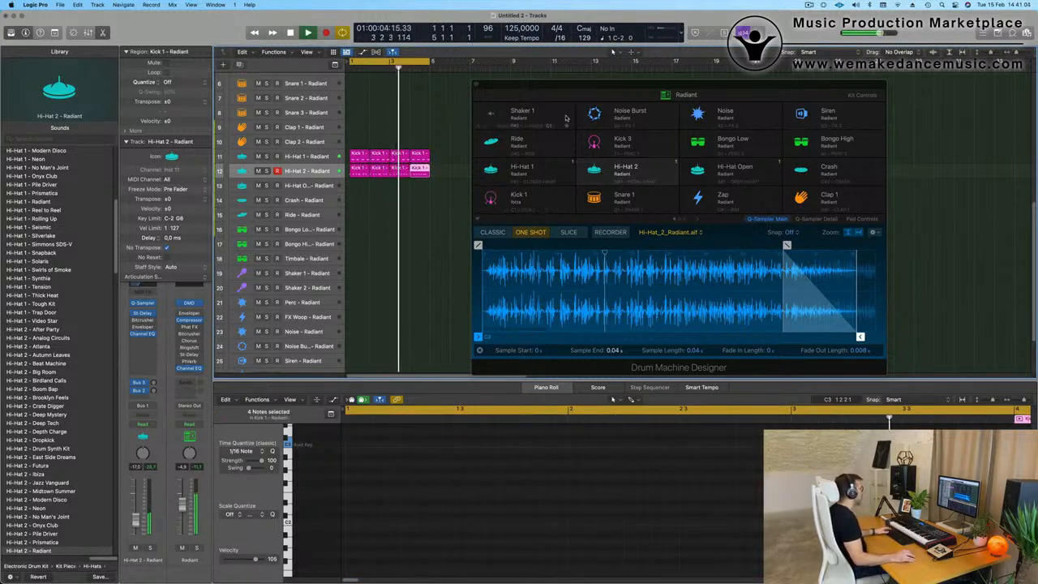
Step: Lower the Hi-Hat 2 track's volume to -23.5 dB and close the Drum Machine Designer window
{"action": "mouse_move", "coordinate": [639, 88]}
{"action": "left_mouse_down"}
{"action": "mouse_move", "coordinate": [609, 87]}
{"action": "mouse_move", "coordinate": [651, 89]}
{"action": "left_mouse_up"}
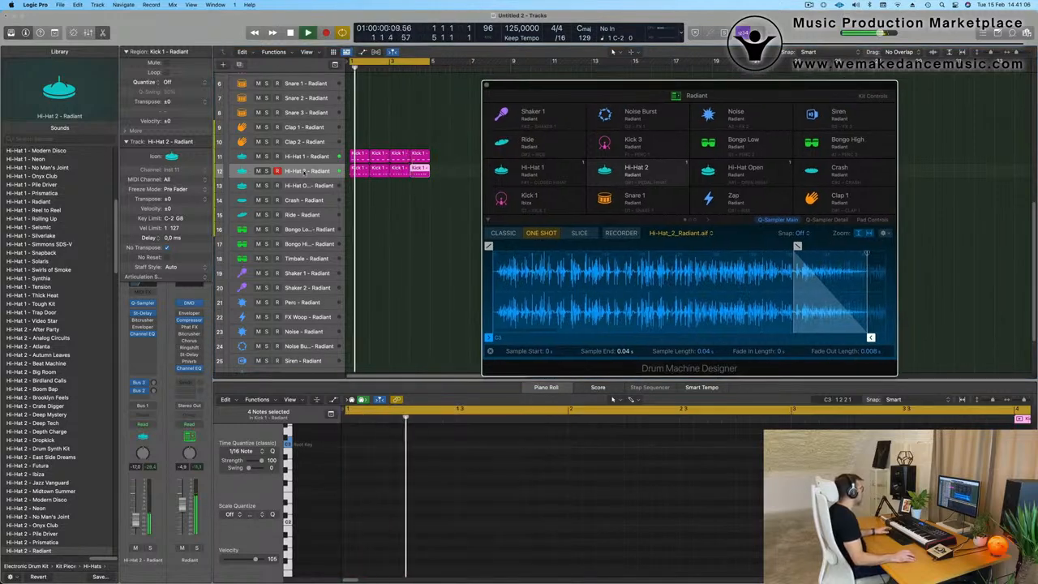
{"action": "left_click", "coordinate": [304, 171]}
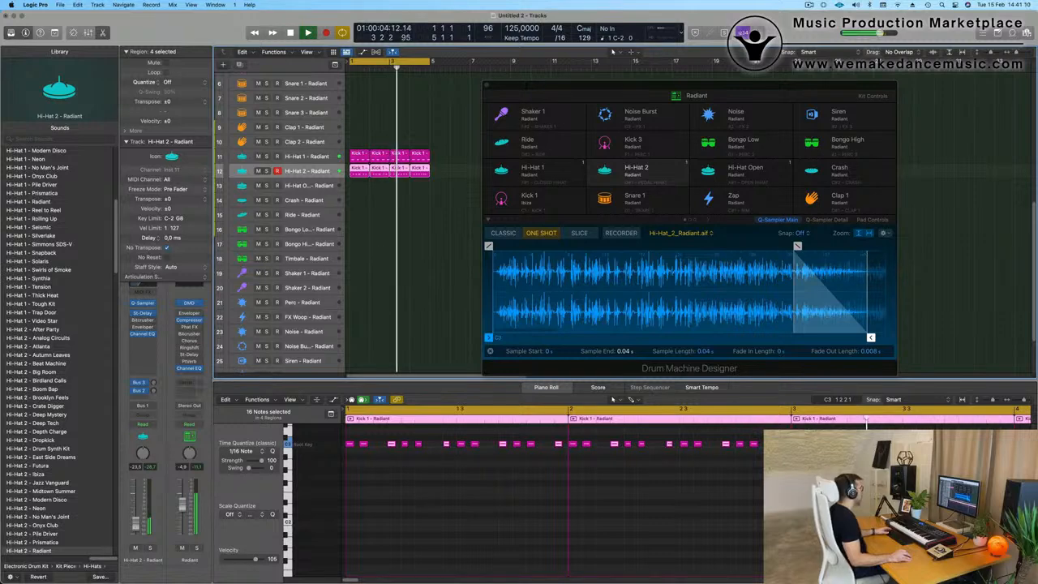
{"action": "left_click", "coordinate": [487, 85]}
Step: Copy the first Kick 1 - Ibiza region to the start of the Snare 1 track
{"action": "scroll", "coordinate": [377, 211], "scroll_direction": "down", "scroll_amount": 2}
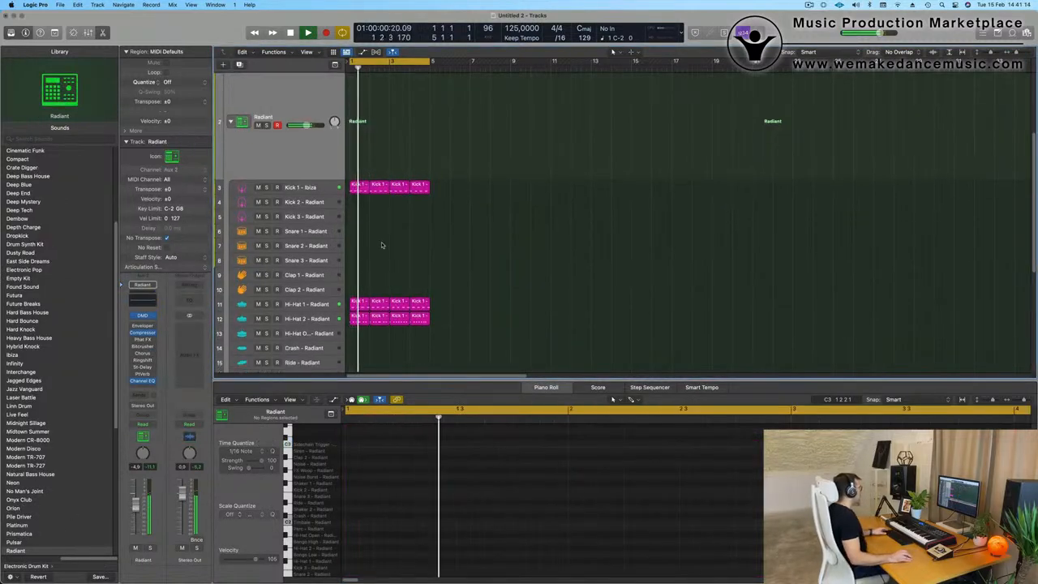
{"action": "left_click", "coordinate": [361, 157]}
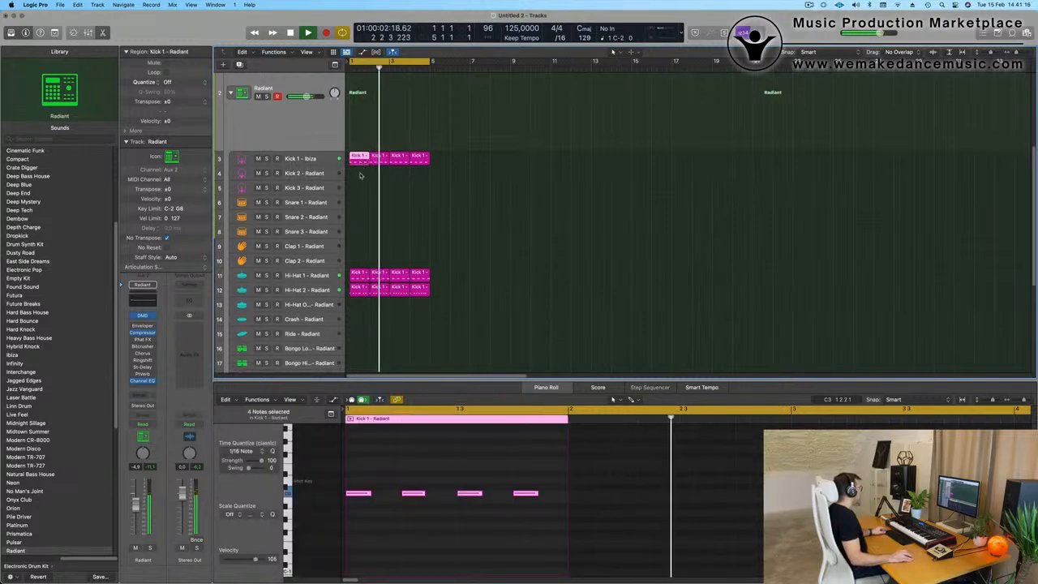
{"action": "left_click_drag", "start_coordinate": [361, 157], "coordinate": [361, 202]}
Step: Delete the notes on beats 1 and 3 of the Snare 1 region and transpose the remaining two notes
{"action": "key", "text": "space"}
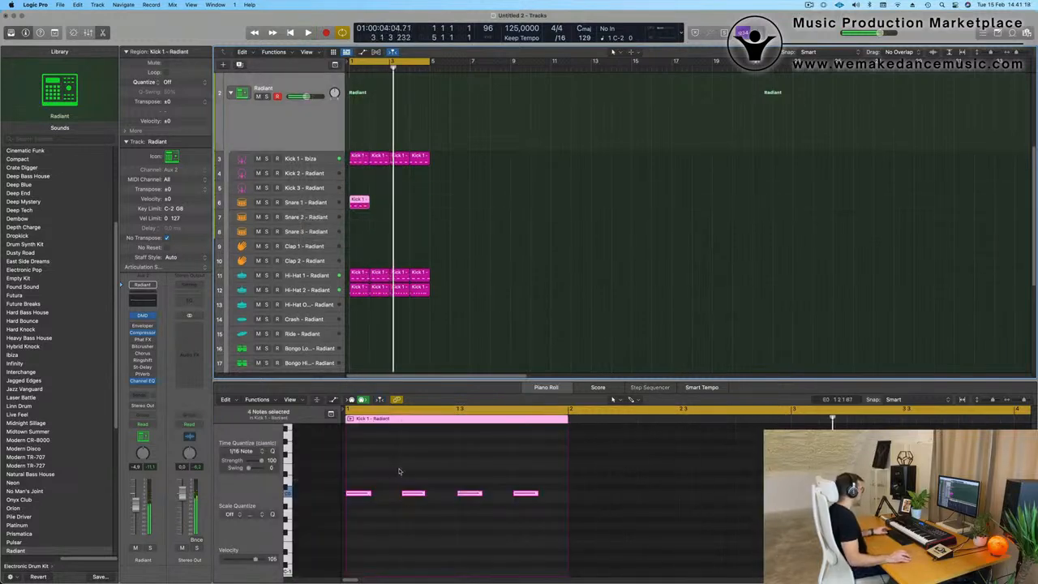
{"action": "left_click", "coordinate": [357, 508]}
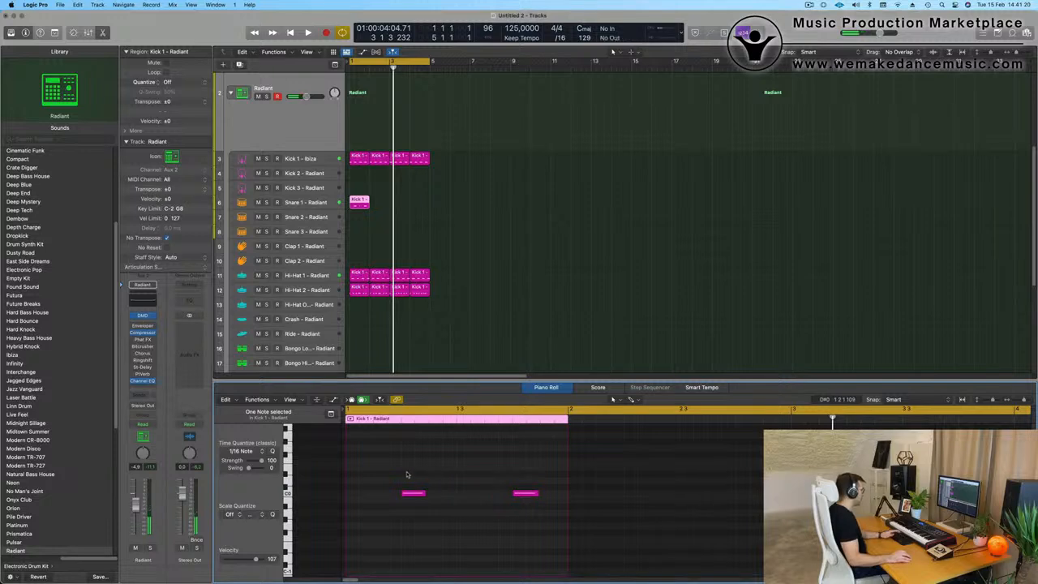
{"action": "left_click_drag", "start_coordinate": [408, 474], "coordinate": [550, 542]}
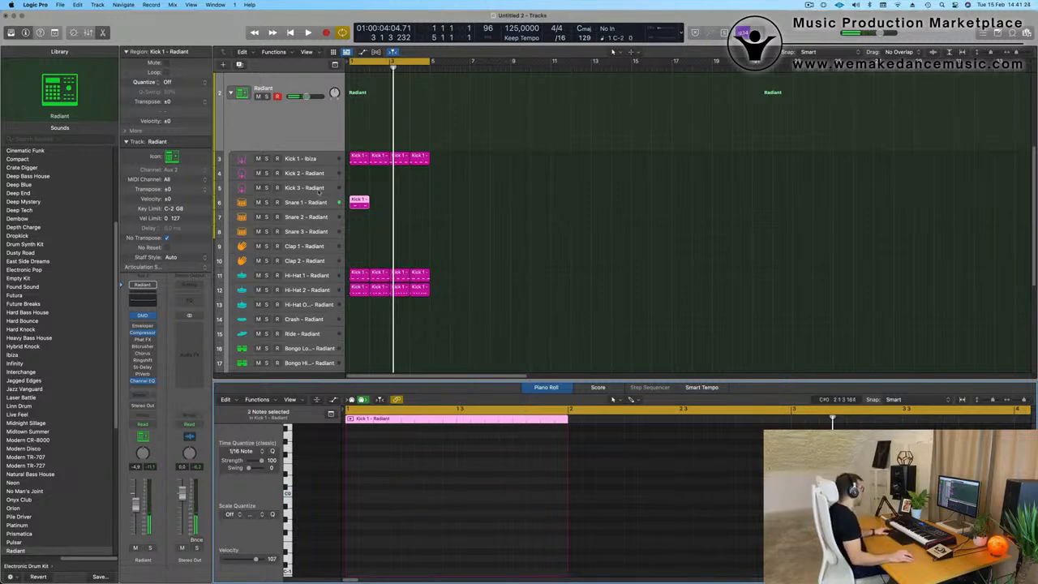
Step: Repeat the edited Snare 1 region over the four-bar loop, play it back, and select the Snare 1 track
{"action": "left_click_drag", "start_coordinate": [479, 202], "coordinate": [350, 215]}
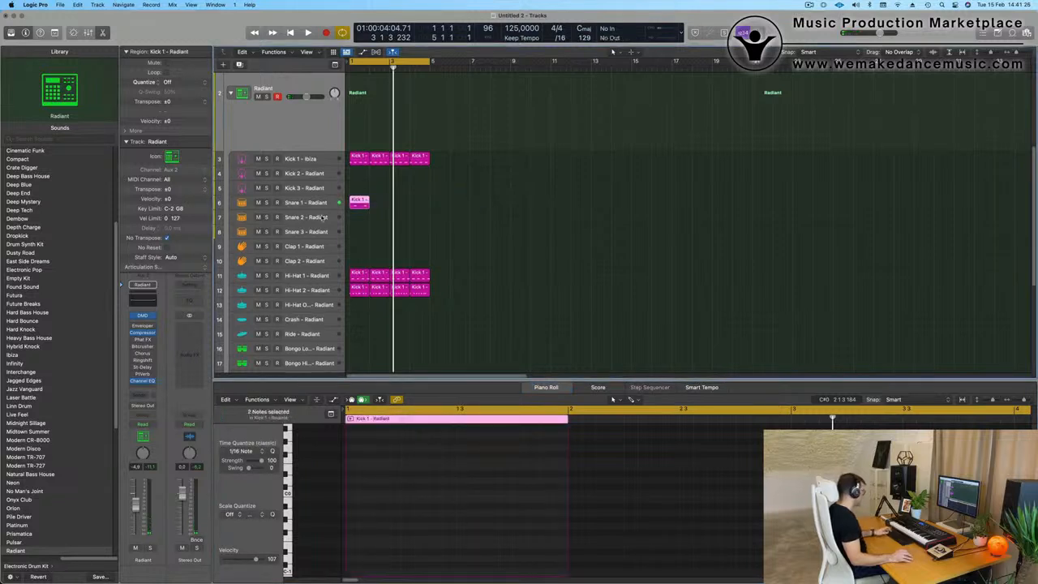
{"action": "key", "text": "super+r"}
{"action": "key", "text": "super+r"}
{"action": "key", "text": "super+r"}
{"action": "key", "text": "space"}
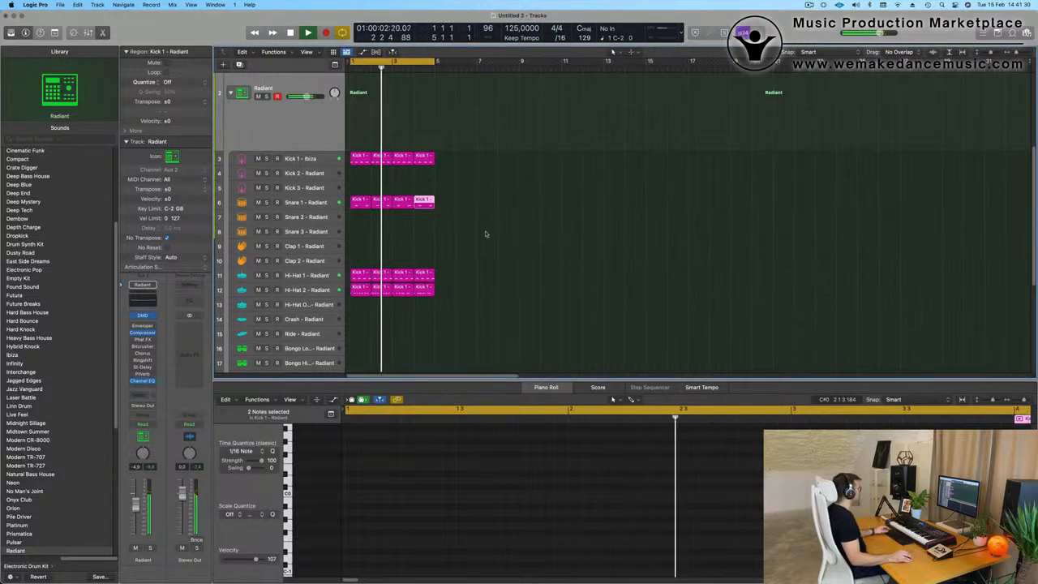
{"action": "key", "text": "space"}
{"action": "key", "text": "space"}
{"action": "left_click", "coordinate": [313, 203]}
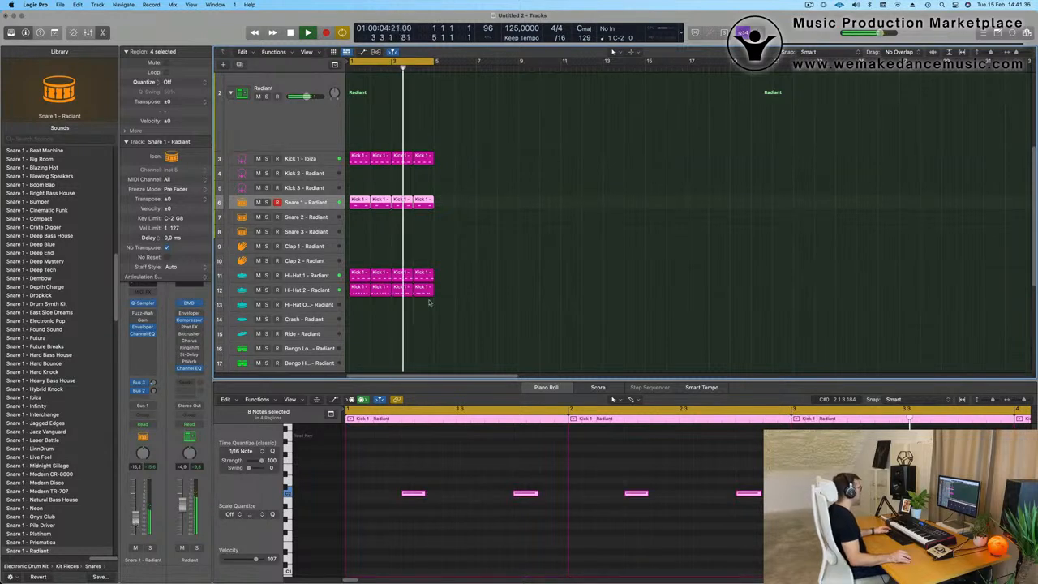
Step: Copy the first Hi-Hat 2 region to the start of the Bongo High track, select that track, and audition it
{"action": "scroll", "coordinate": [436, 299], "scroll_direction": "down", "scroll_amount": 3}
{"action": "scroll", "coordinate": [436, 299], "scroll_direction": "down", "scroll_amount": 5}
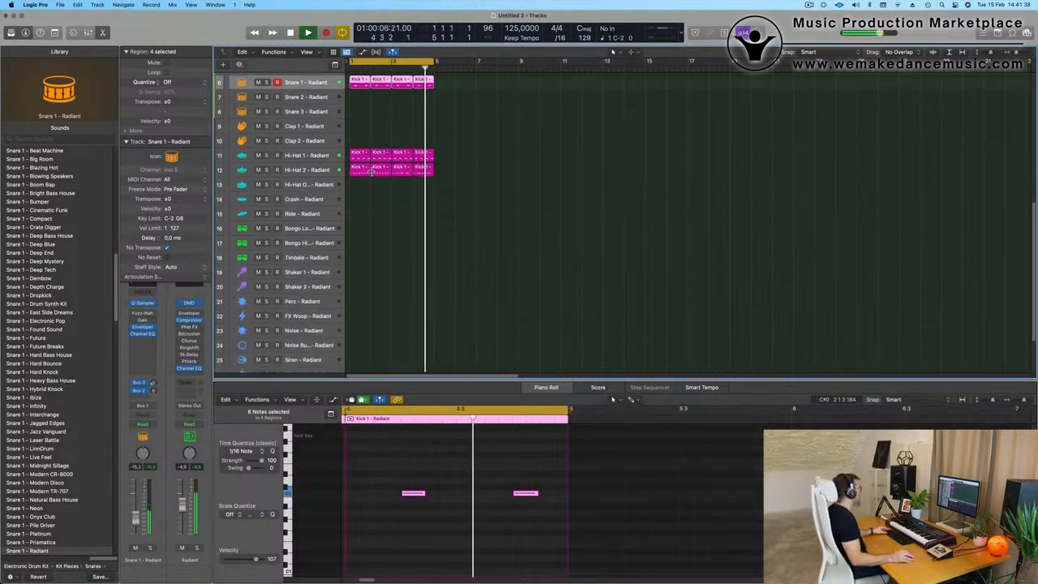
{"action": "left_click", "coordinate": [364, 170]}
{"action": "left_click_drag", "start_coordinate": [364, 170], "coordinate": [359, 237]}
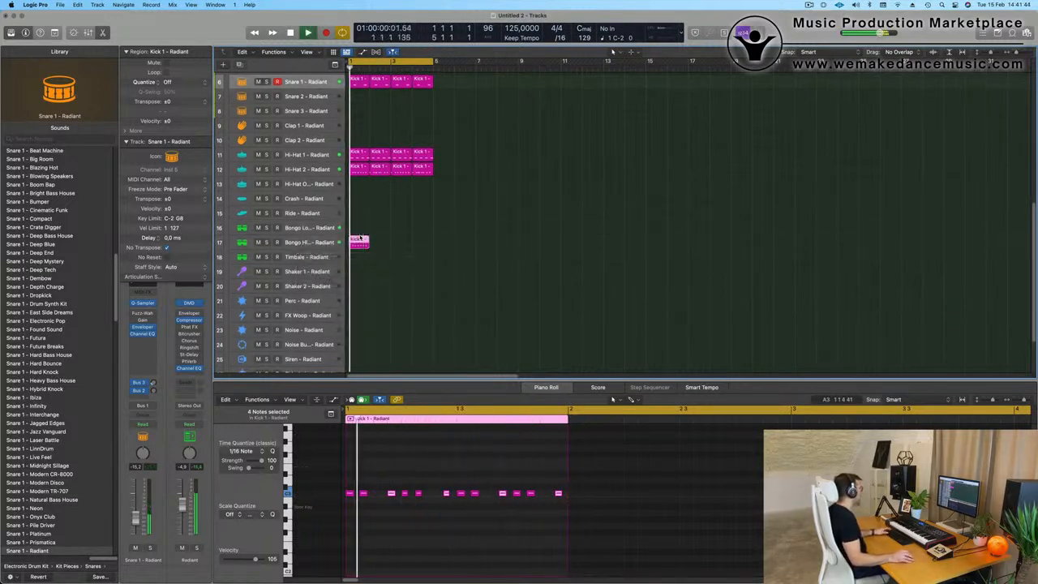
{"action": "left_click", "coordinate": [318, 242]}
{"action": "key", "text": "space"}
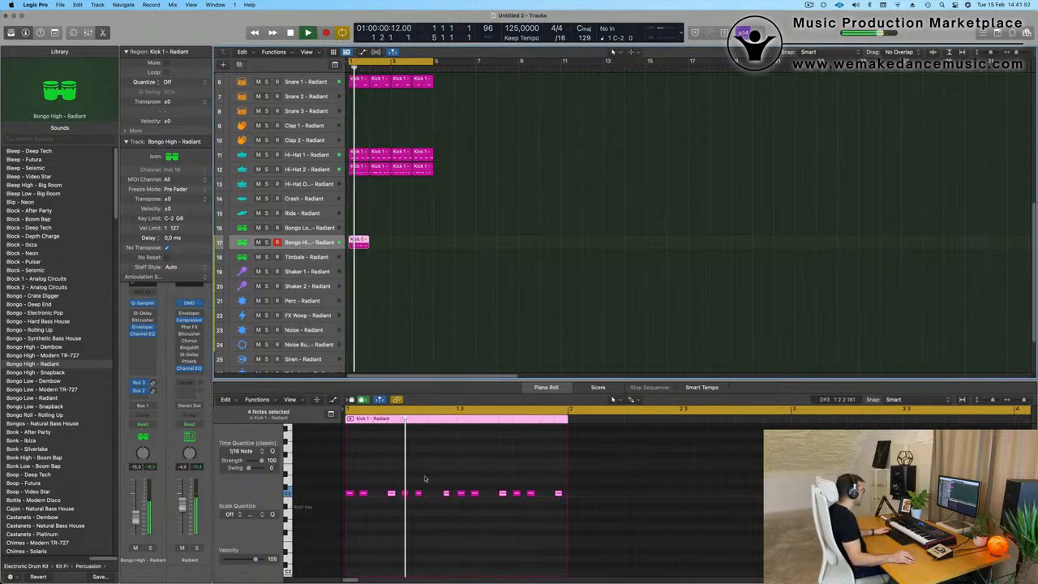
Step: Delete every note after the first three in the Bongo High region and play the result
{"action": "key", "text": "space"}
{"action": "left_click", "coordinate": [418, 492]}
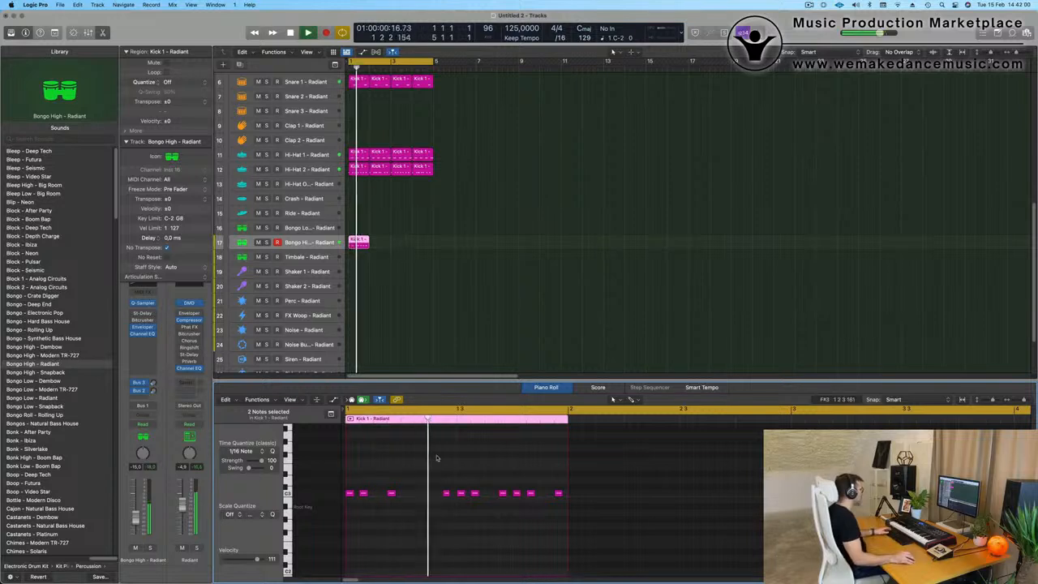
{"action": "key", "text": "space"}
{"action": "left_click_drag", "start_coordinate": [417, 473], "coordinate": [631, 540]}
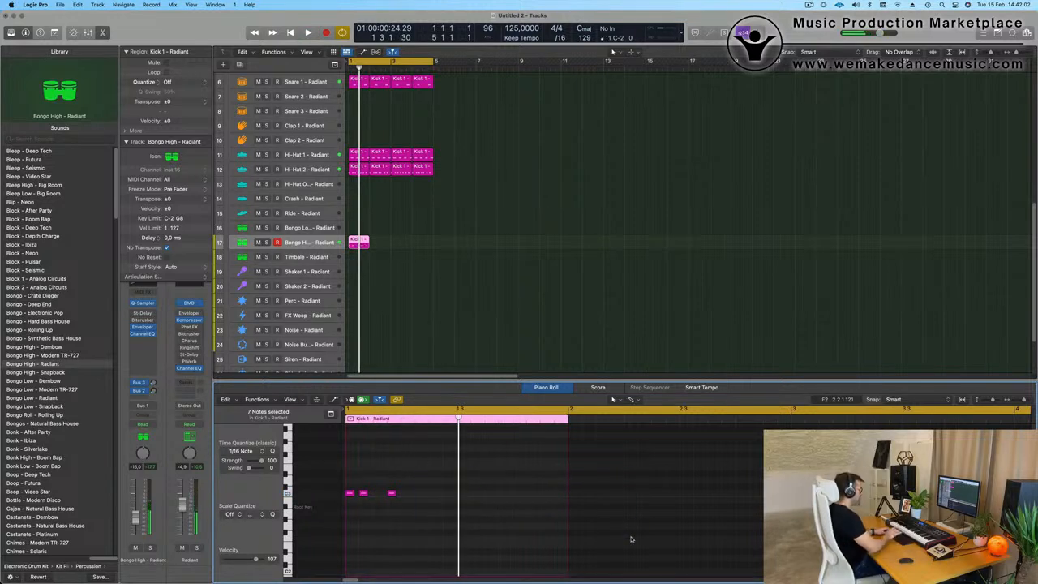
{"action": "key", "text": "space"}
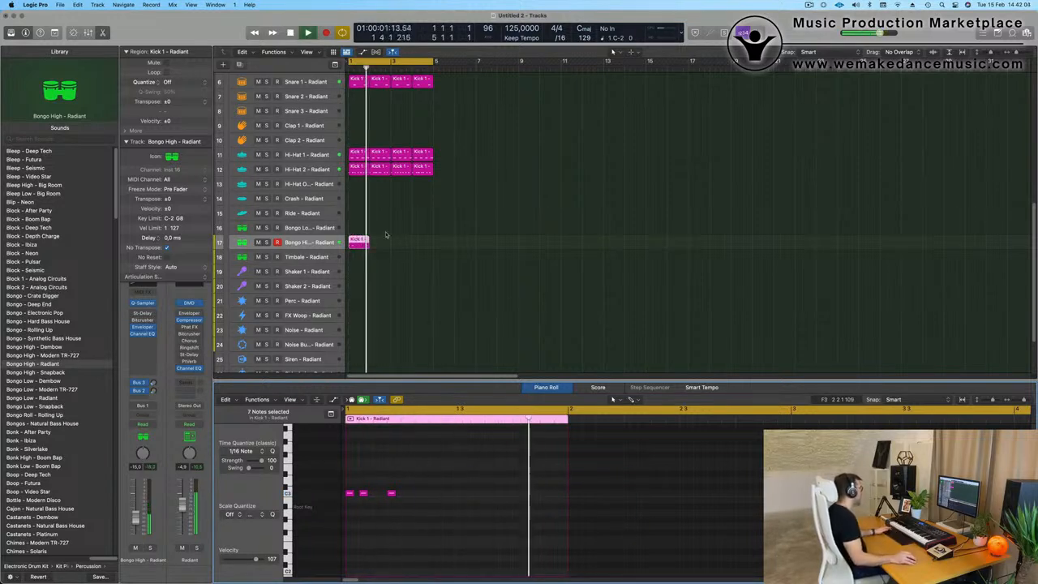
Step: Repeat the one-bar Bongo High region three times to fill the four-bar loop
{"action": "key", "text": "super+r"}
{"action": "key", "text": "super+r"}
{"action": "key", "text": "super+r"}
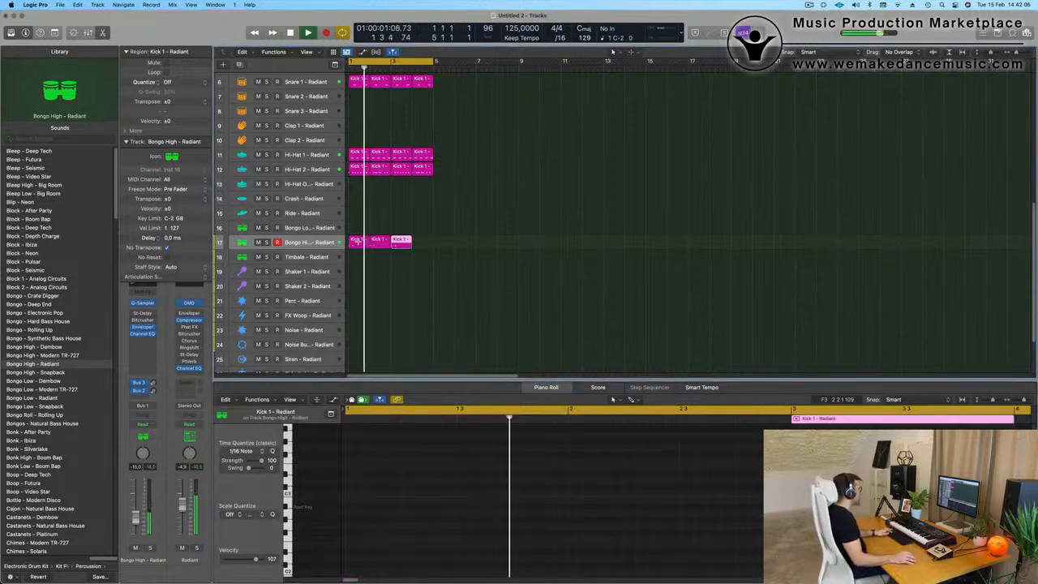
{"action": "left_click", "coordinate": [473, 281]}
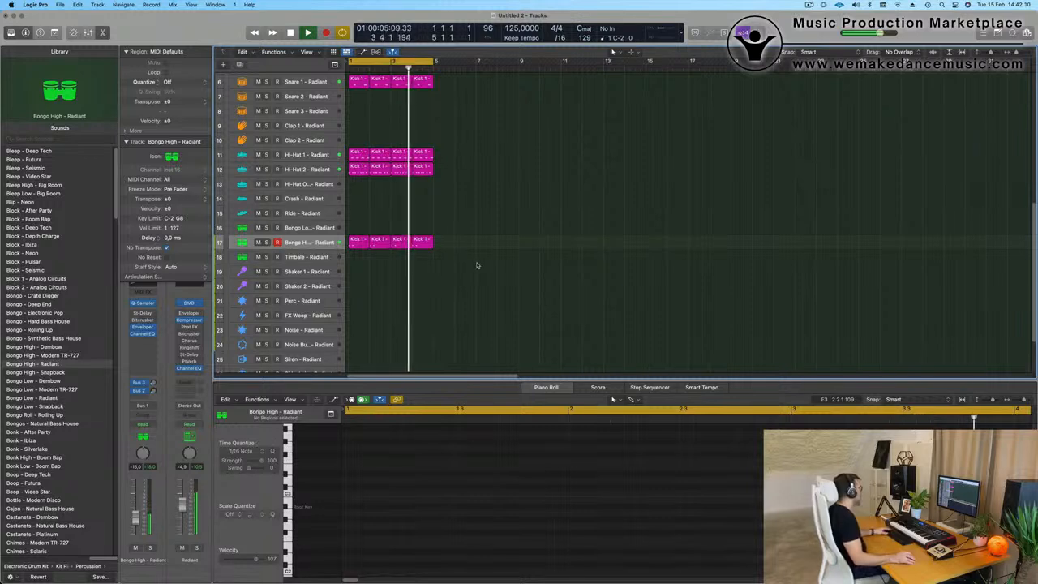
Step: Copy the first Bongo High region to the Perc track and shift its three notes nine sixteenths later
{"action": "left_click_drag", "start_coordinate": [356, 245], "coordinate": [357, 302]}
{"action": "left_click_drag", "start_coordinate": [431, 517], "coordinate": [341, 480]}
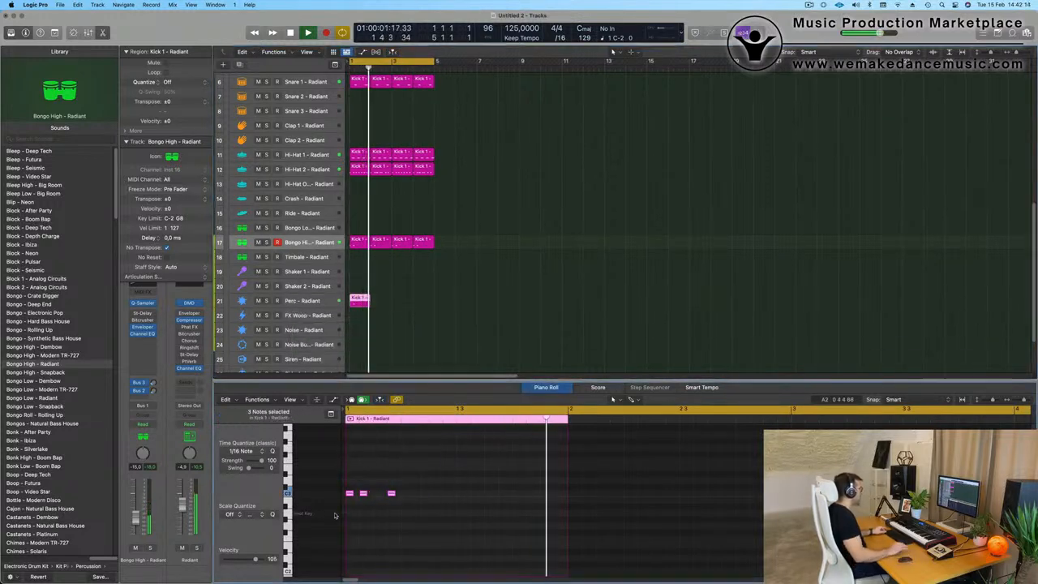
{"action": "key", "text": "alt+Right"}
{"action": "key", "text": "alt+Right"}
{"action": "key", "text": "alt+Right"}
{"action": "key", "text": "alt+Right"}
{"action": "key", "text": "alt+Right"}
{"action": "key", "text": "alt+Right"}
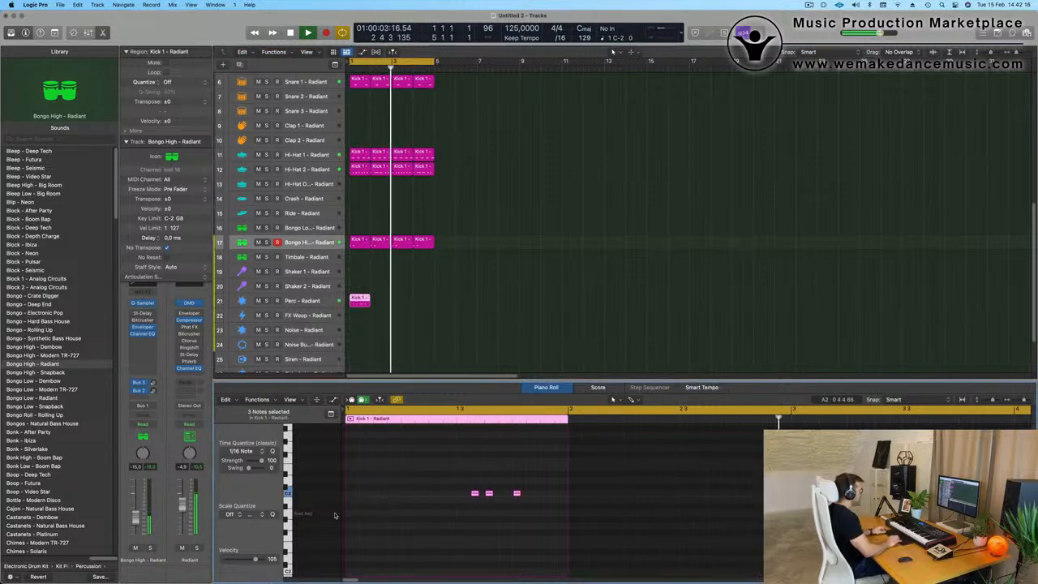
Step: Delete the middle of the three Perc notes, repeat the region over the four-bar loop, and select the Perc track
{"action": "left_click", "coordinate": [488, 493]}
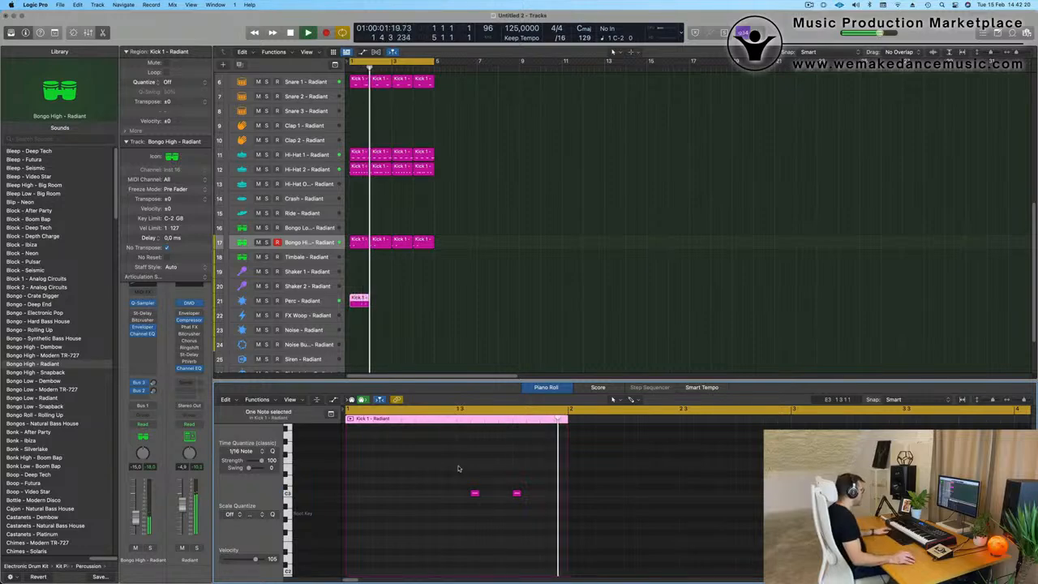
{"action": "left_click", "coordinate": [458, 329]}
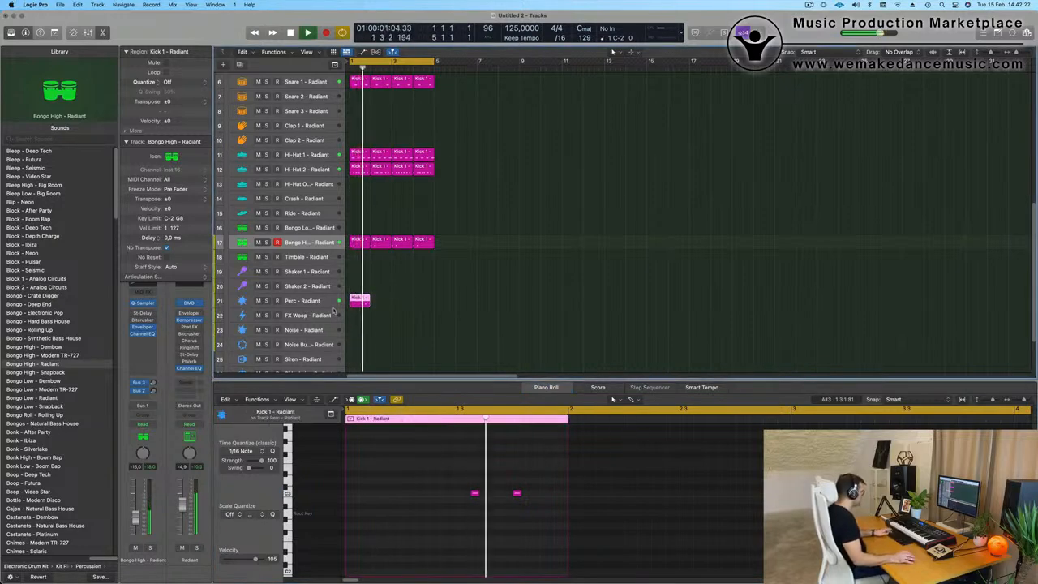
{"action": "key", "text": "super+r"}
{"action": "key", "text": "super+r"}
{"action": "key", "text": "super+r"}
{"action": "left_click", "coordinate": [448, 289]}
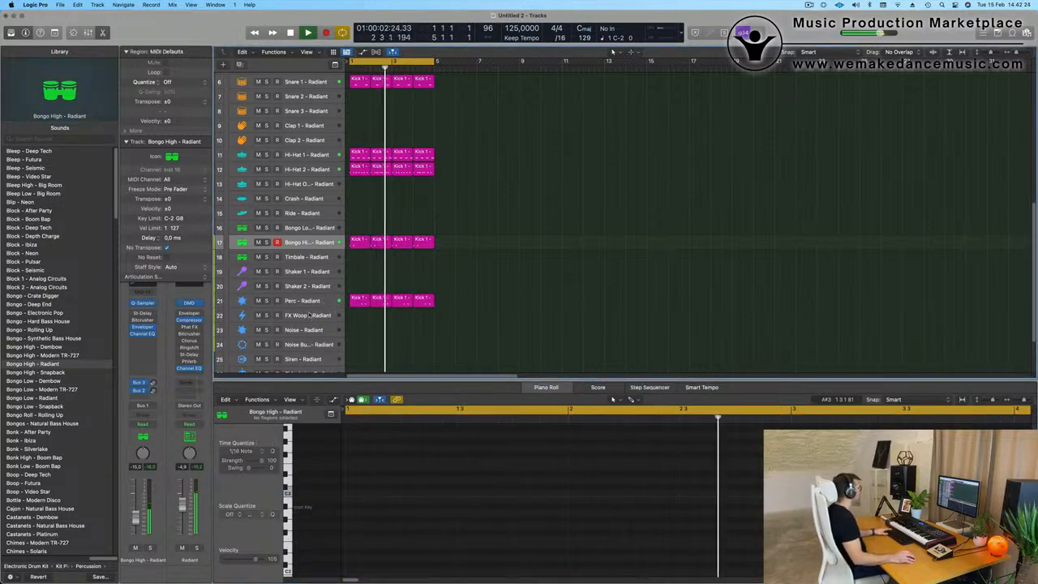
{"action": "left_click", "coordinate": [304, 301]}
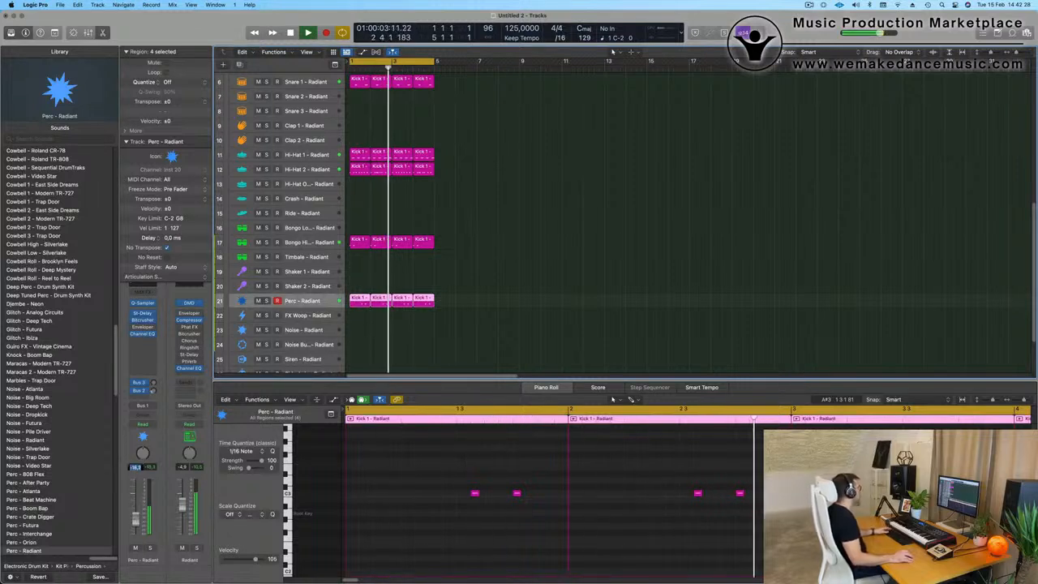
Step: Duplicate the Object In Motion track with its settings and open the duplicate's Alchemy instrument
{"action": "scroll", "coordinate": [456, 286], "scroll_direction": "up", "scroll_amount": 5}
{"action": "scroll", "coordinate": [463, 281], "scroll_direction": "right", "scroll_amount": 4}
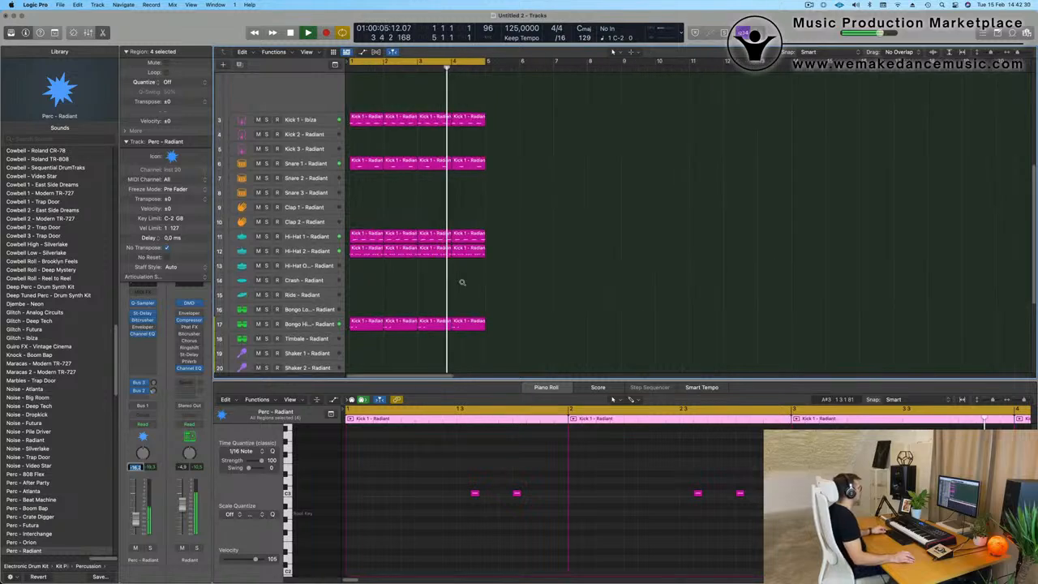
{"action": "scroll", "coordinate": [468, 278], "scroll_direction": "down", "scroll_amount": 3}
{"action": "scroll", "coordinate": [473, 275], "scroll_direction": "down", "scroll_amount": 2}
{"action": "left_click", "coordinate": [614, 161]}
{"action": "scroll", "coordinate": [615, 162], "scroll_direction": "up", "scroll_amount": 3}
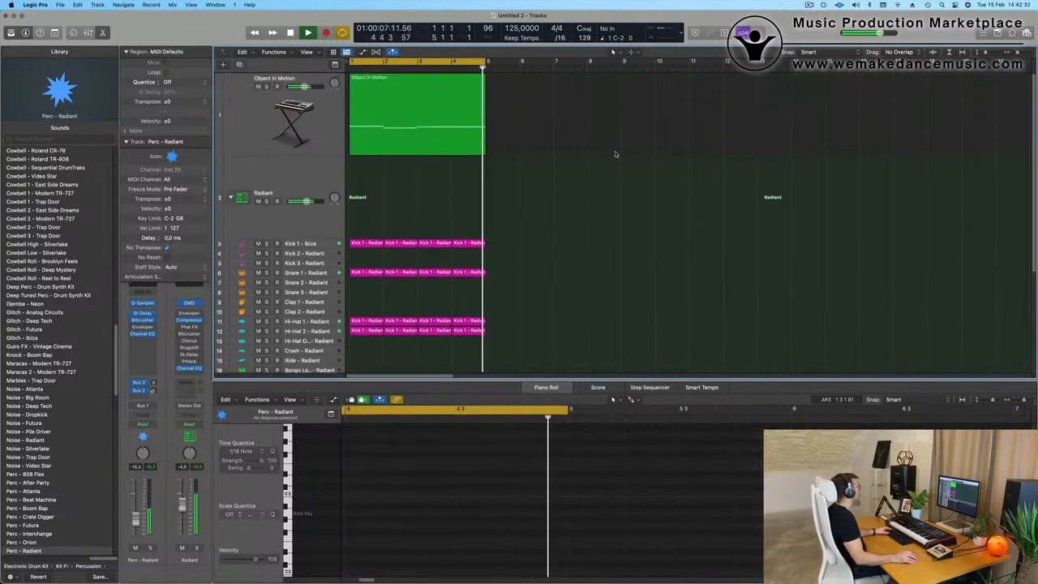
{"action": "left_click", "coordinate": [240, 118]}
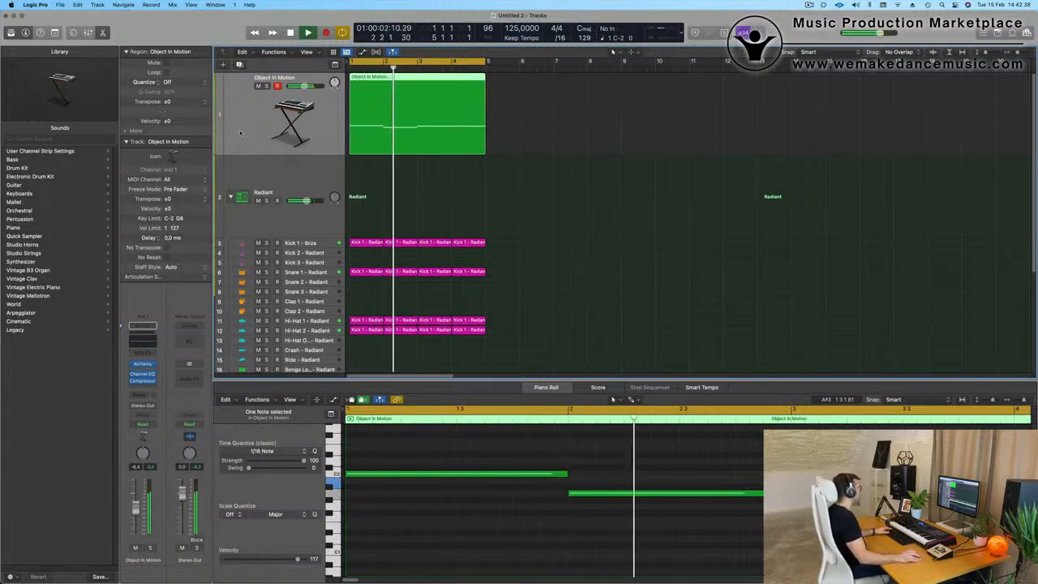
{"action": "left_click", "coordinate": [240, 64]}
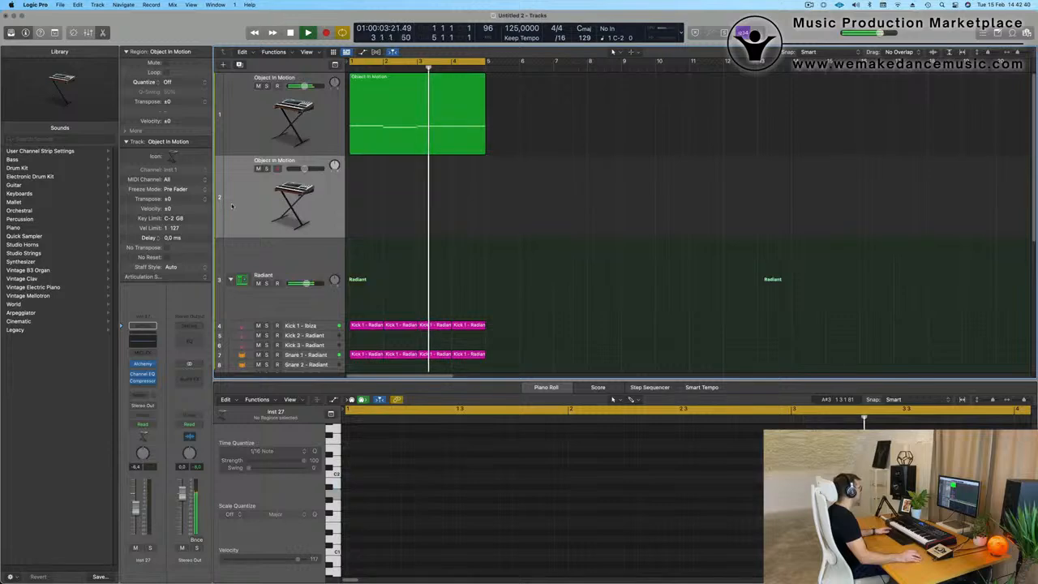
{"action": "left_click", "coordinate": [143, 365]}
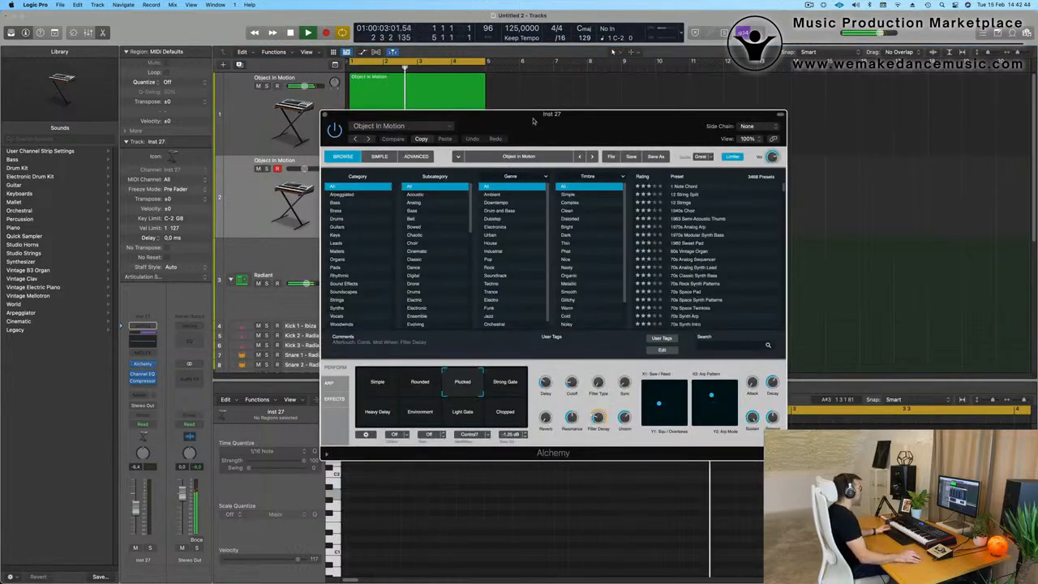
{"action": "left_click_drag", "start_coordinate": [532, 120], "coordinate": [480, 24]}
Step: Load the Heavy Pulse Bass preset from the Oblique Structures bass sounds into the duplicate track's Alchemy
{"action": "left_click", "coordinate": [358, 29]}
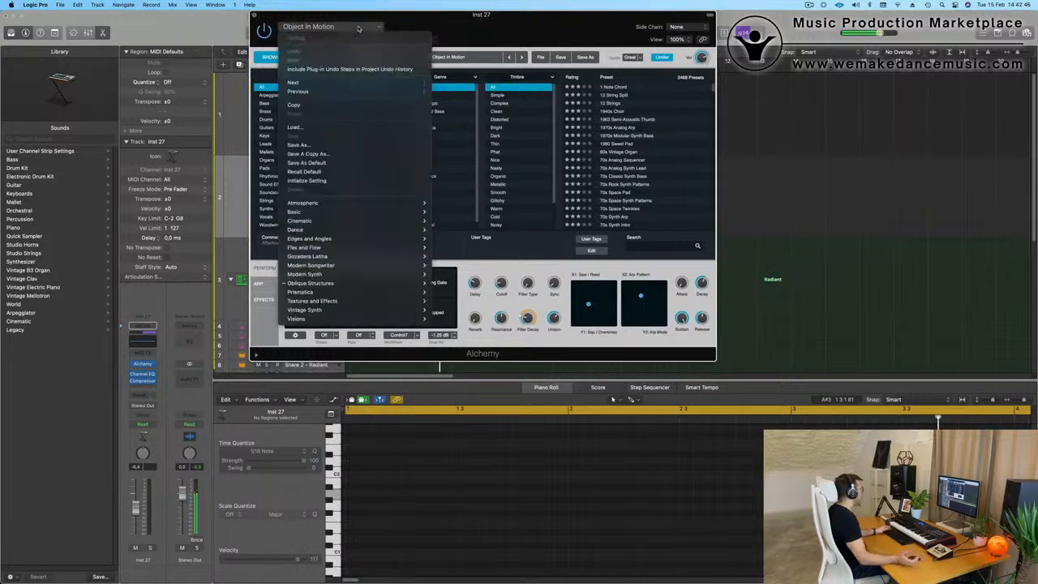
{"action": "mouse_move", "coordinate": [382, 214]}
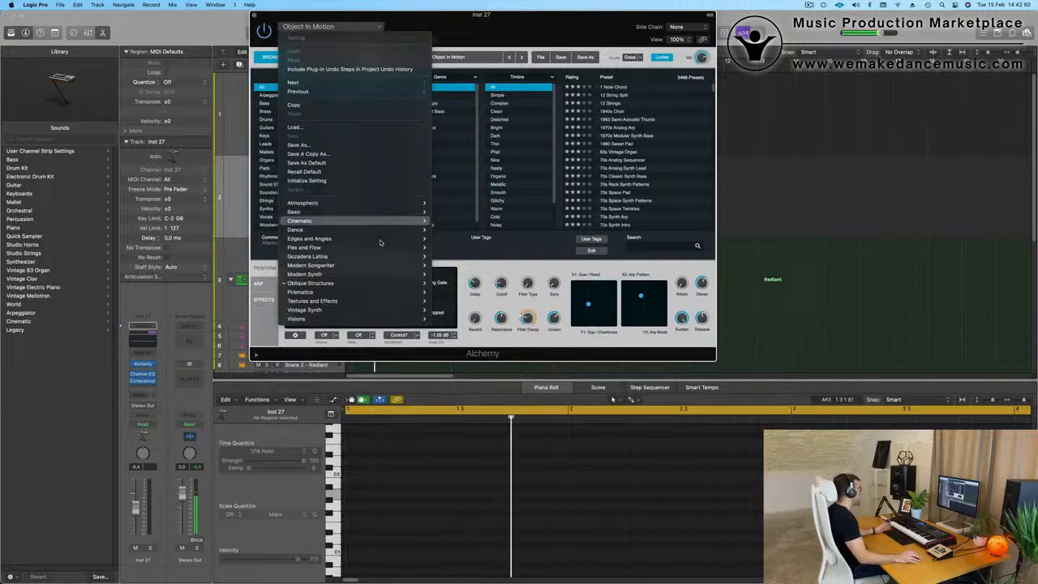
{"action": "mouse_move", "coordinate": [377, 289]}
{"action": "mouse_move", "coordinate": [463, 297]}
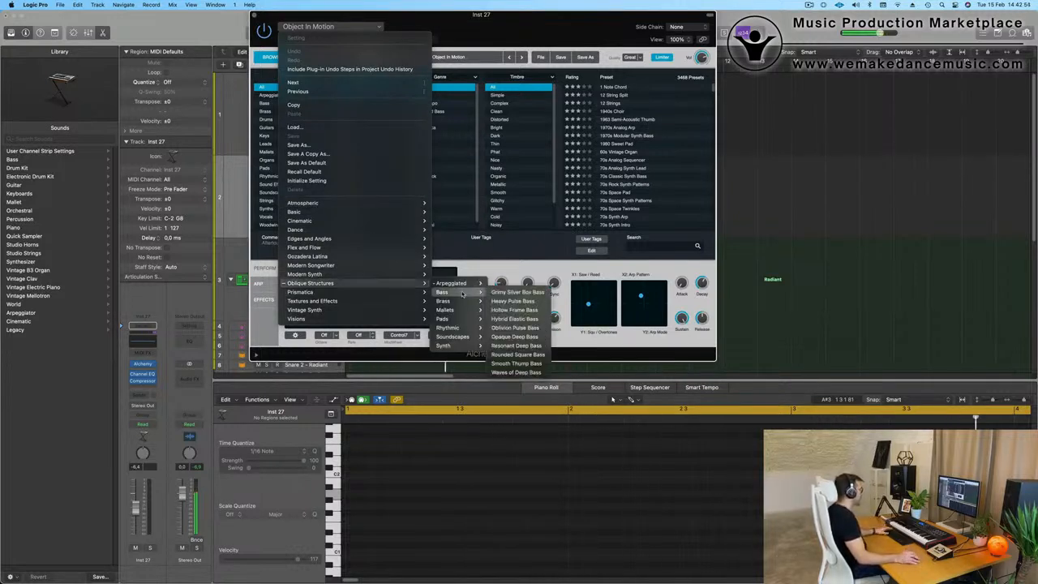
{"action": "left_click", "coordinate": [519, 301]}
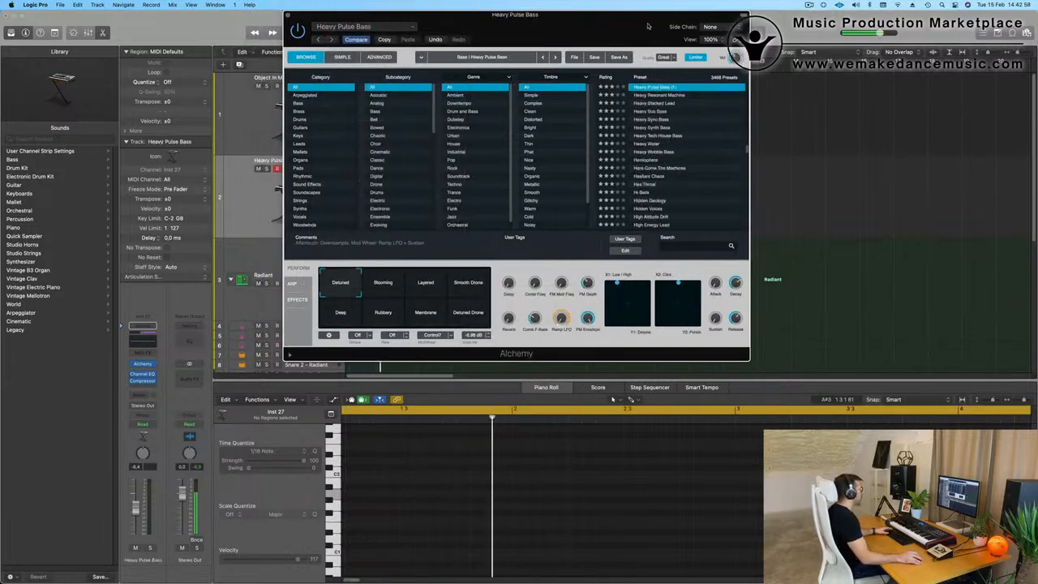
{"action": "left_click_drag", "start_coordinate": [532, 25], "coordinate": [588, 60]}
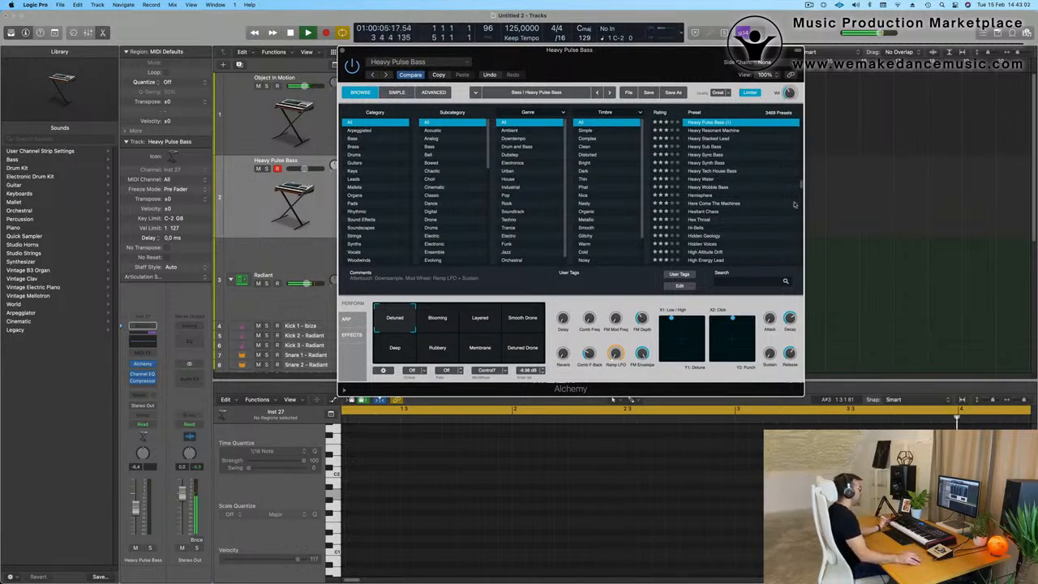
Step: Switch the Heavy Pulse Bass sound to its Blooming variation in Alchemy
{"action": "scroll", "coordinate": [795, 205], "scroll_direction": "up", "scroll_amount": 3}
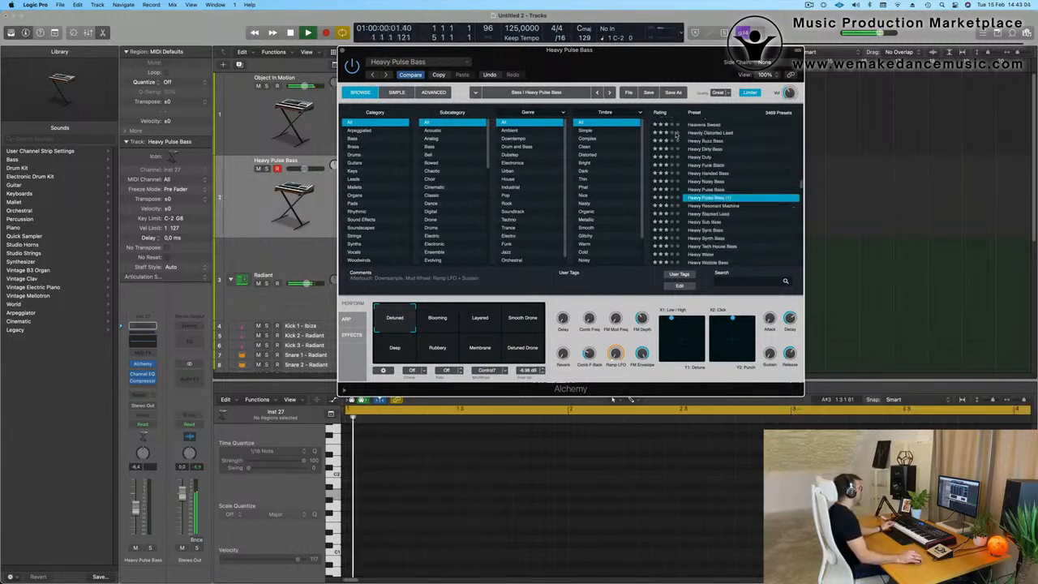
{"action": "left_click", "coordinate": [241, 210]}
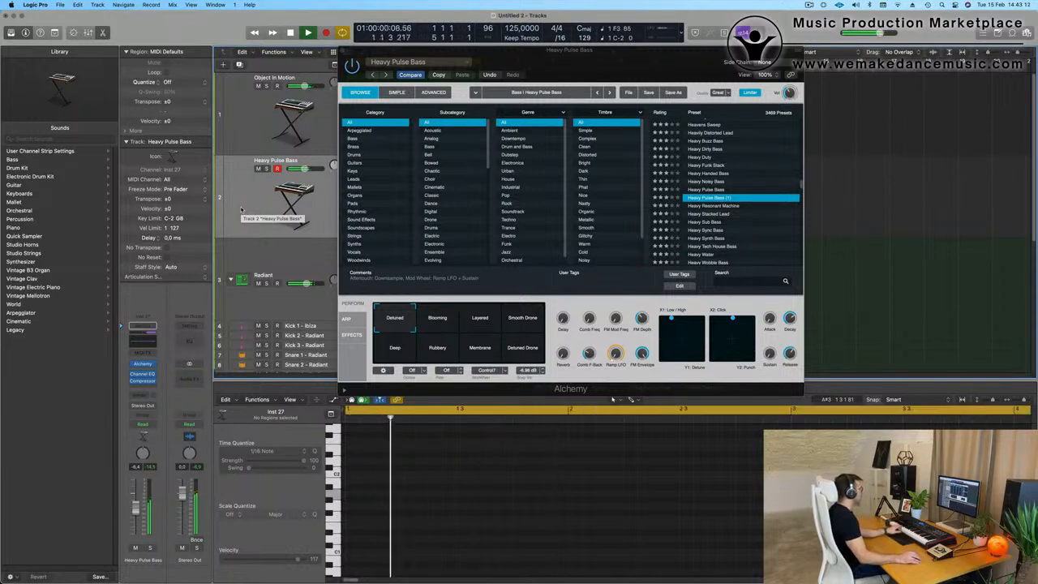
{"action": "left_click", "coordinate": [421, 317]}
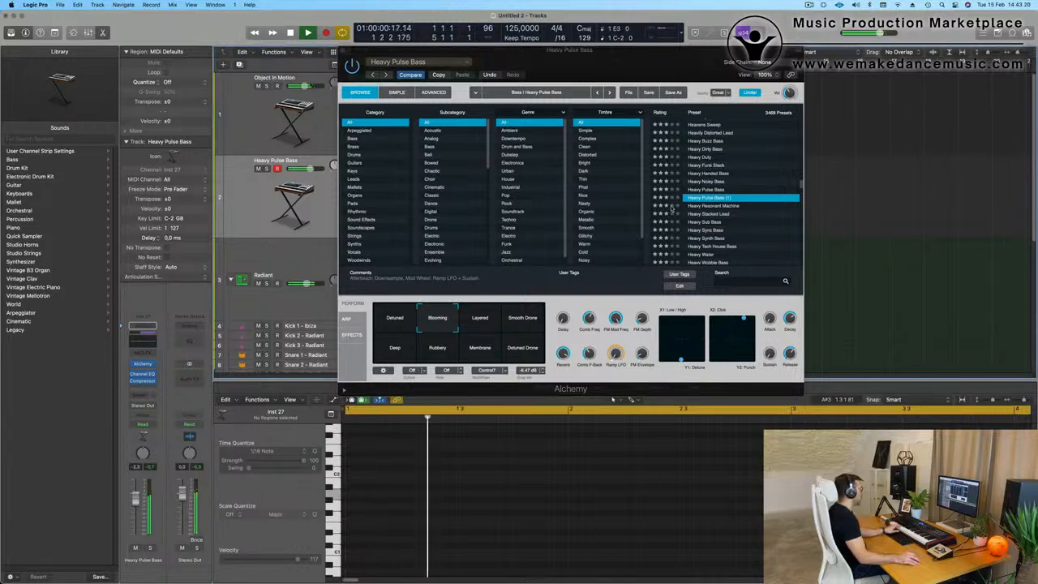
Step: Load the Opaque Deep Bass preset from the Oblique Structures bass sounds into Alchemy
{"action": "left_click", "coordinate": [395, 62]}
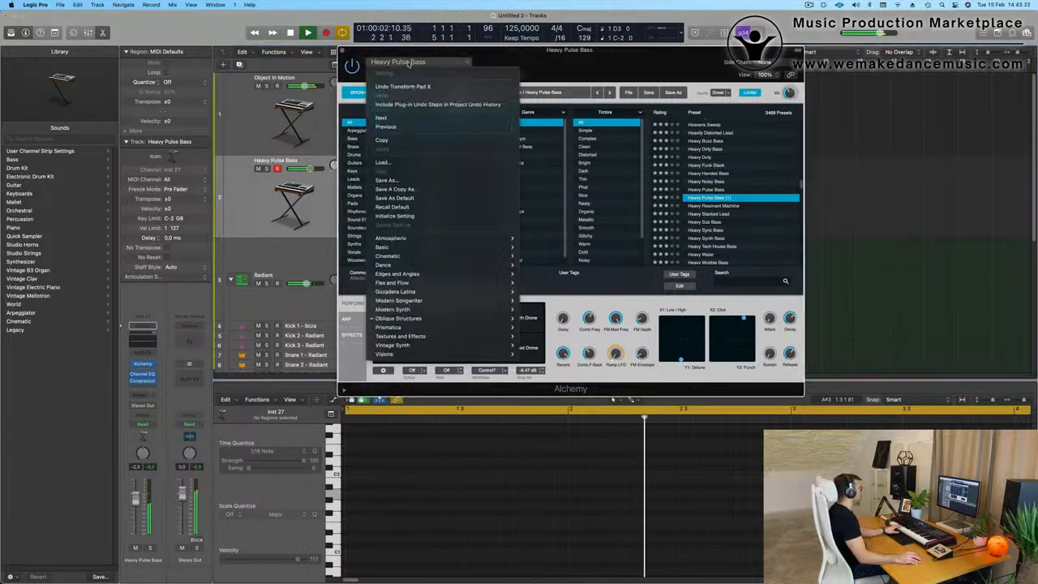
{"action": "mouse_move", "coordinate": [432, 329]}
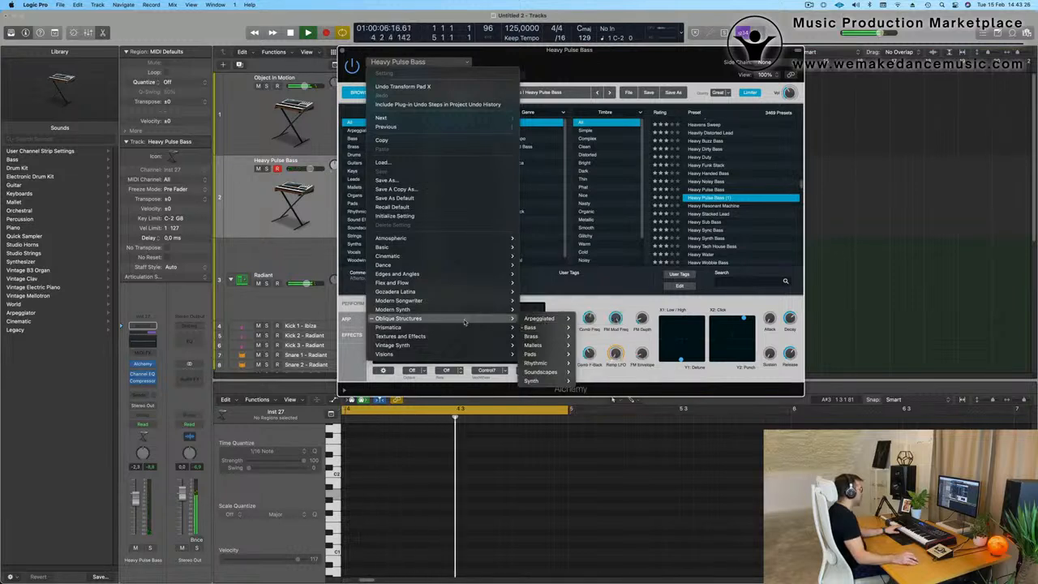
{"action": "mouse_move", "coordinate": [533, 328]}
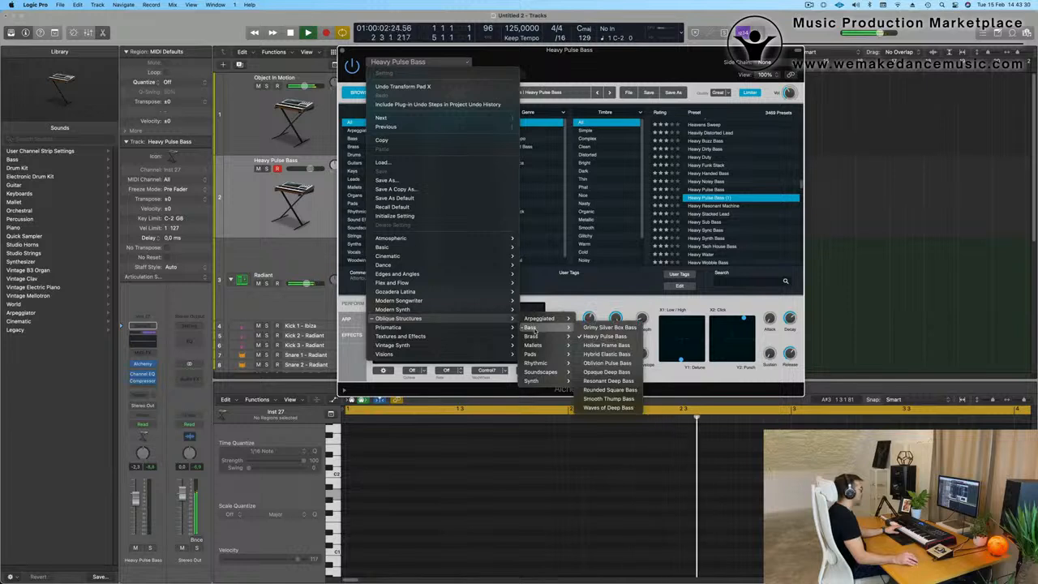
{"action": "left_click", "coordinate": [598, 372]}
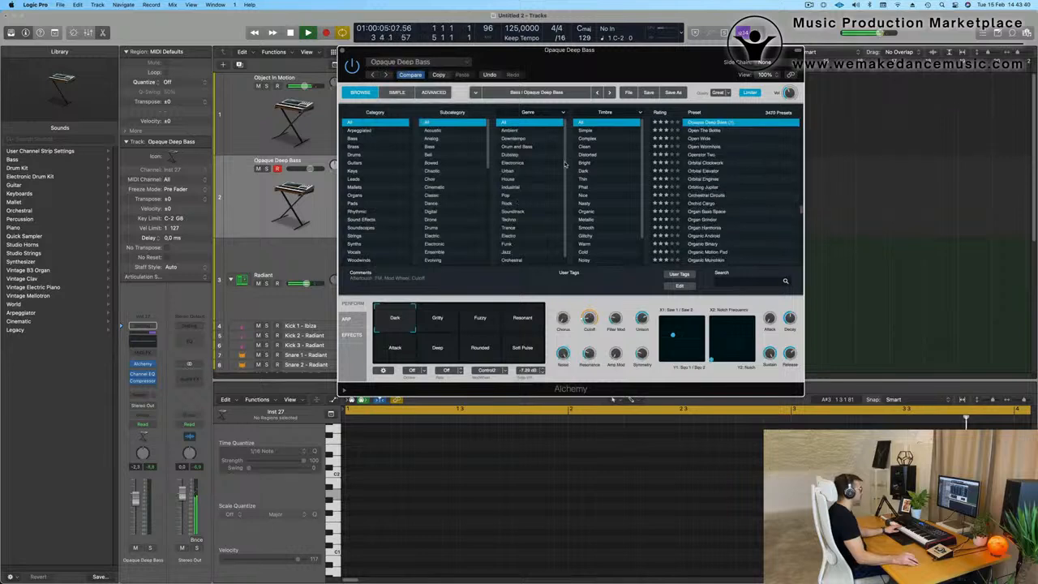
{"action": "scroll", "coordinate": [739, 199], "scroll_direction": "up", "scroll_amount": 4}
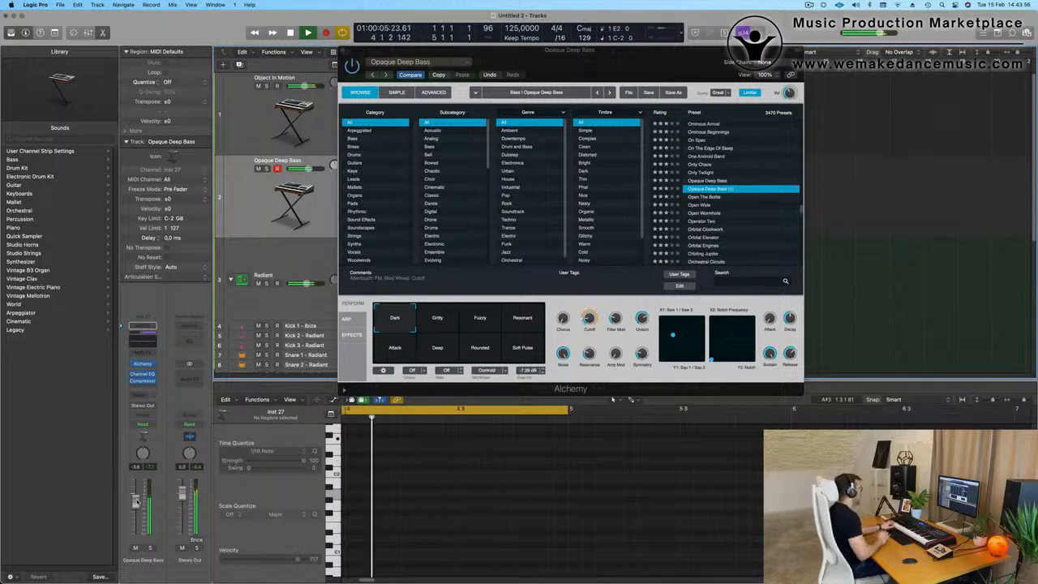
Step: Copy the Object In Motion region onto the Opaque Deep Bass track at bar 1
{"action": "left_click_drag", "start_coordinate": [583, 57], "coordinate": [863, 81]}
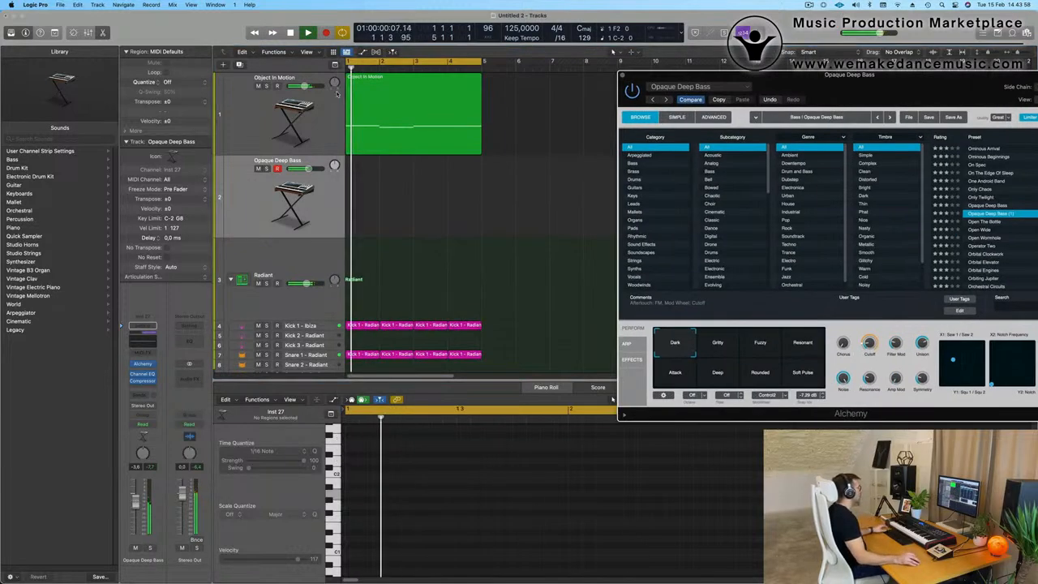
{"action": "left_click", "coordinate": [375, 81]}
{"action": "left_click_drag", "start_coordinate": [375, 81], "coordinate": [374, 162]}
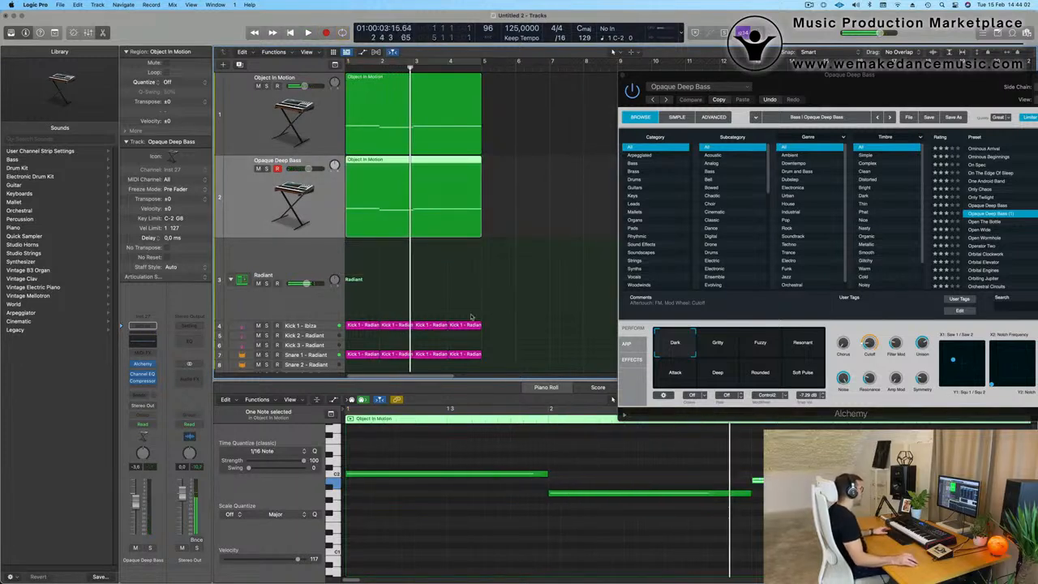
Step: Turn the four-bar cycle range back on and play the loop from bar 1
{"action": "left_click", "coordinate": [503, 272]}
{"action": "key", "text": "space"}
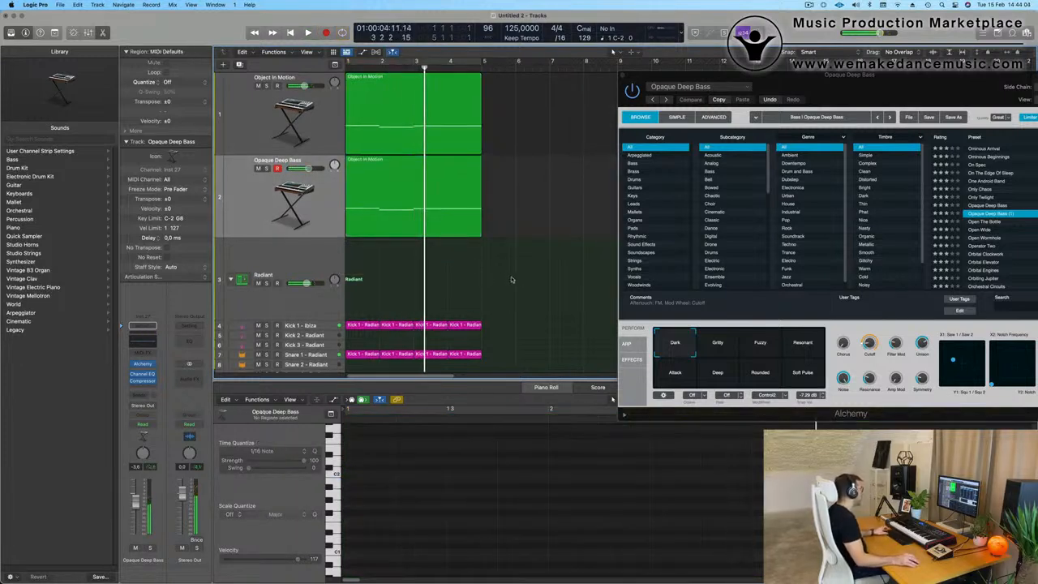
{"action": "key", "text": "space"}
{"action": "key", "text": "super+Left"}
{"action": "key", "text": "space"}
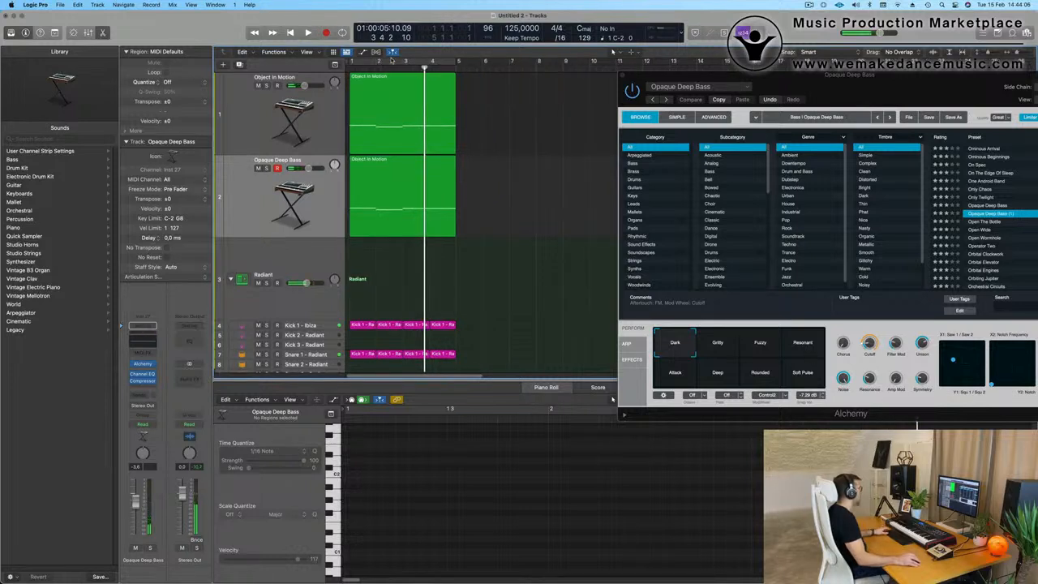
{"action": "left_click", "coordinate": [392, 61]}
{"action": "key", "text": "space"}
Step: Transpose all three notes of the Opaque Deep Bass track's region up one octave
{"action": "left_click", "coordinate": [405, 227]}
{"action": "left_click", "coordinate": [452, 514]}
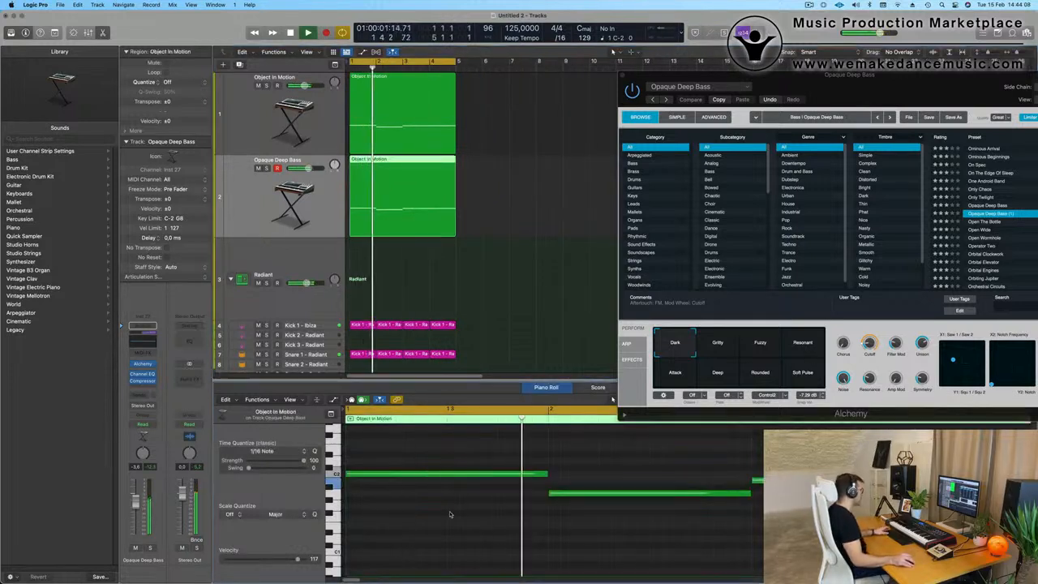
{"action": "key", "text": "super+a"}
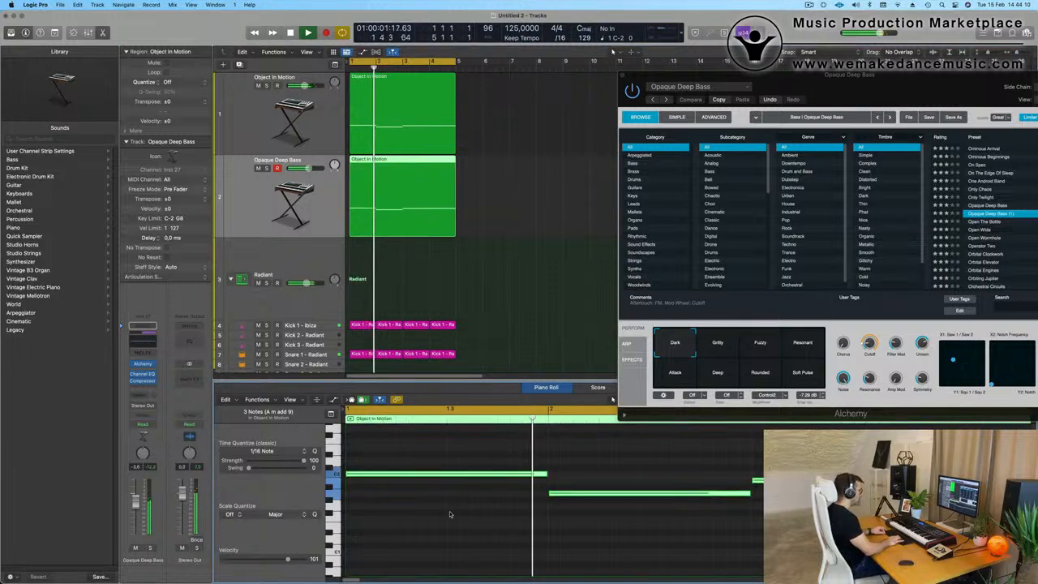
{"action": "key", "text": "Delete"}
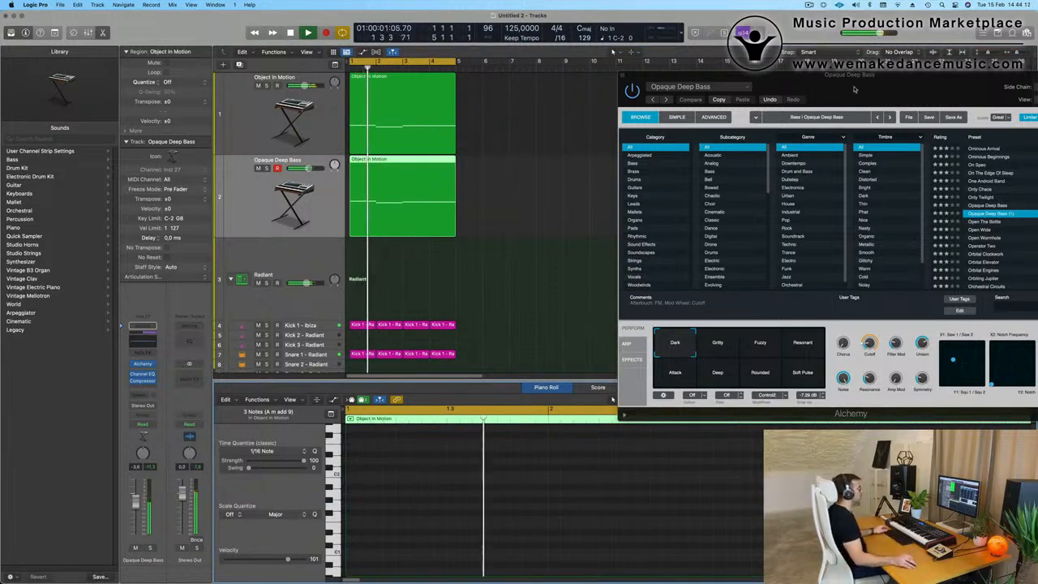
Step: Audition the Gritty, Fuzzy, Resonant, Rounded and Attack variations of Opaque Deep Bass, ending on Dark
{"action": "left_click_drag", "start_coordinate": [854, 90], "coordinate": [619, 145]}
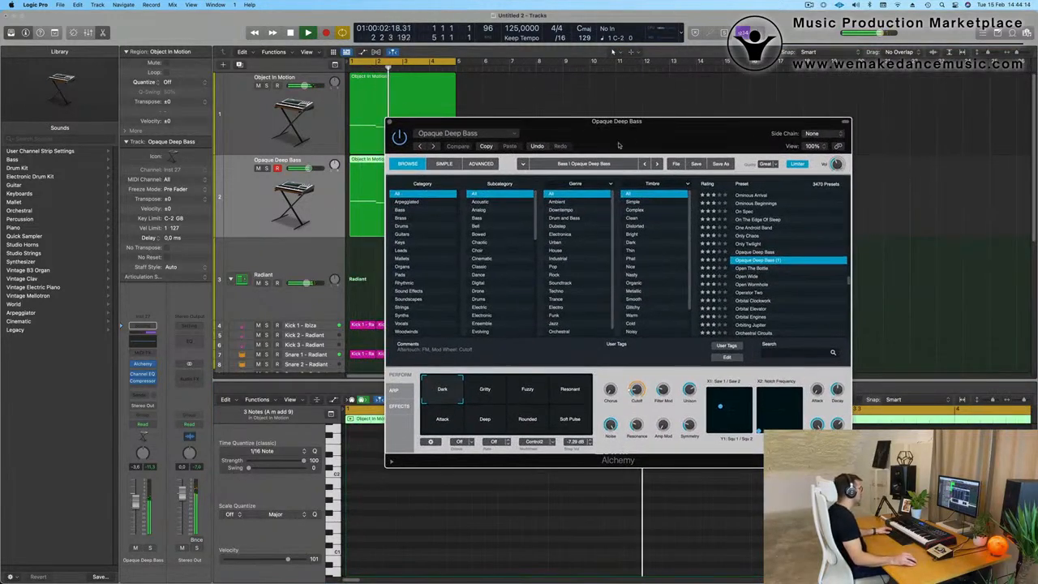
{"action": "left_click", "coordinate": [484, 391]}
{"action": "left_click", "coordinate": [529, 392]}
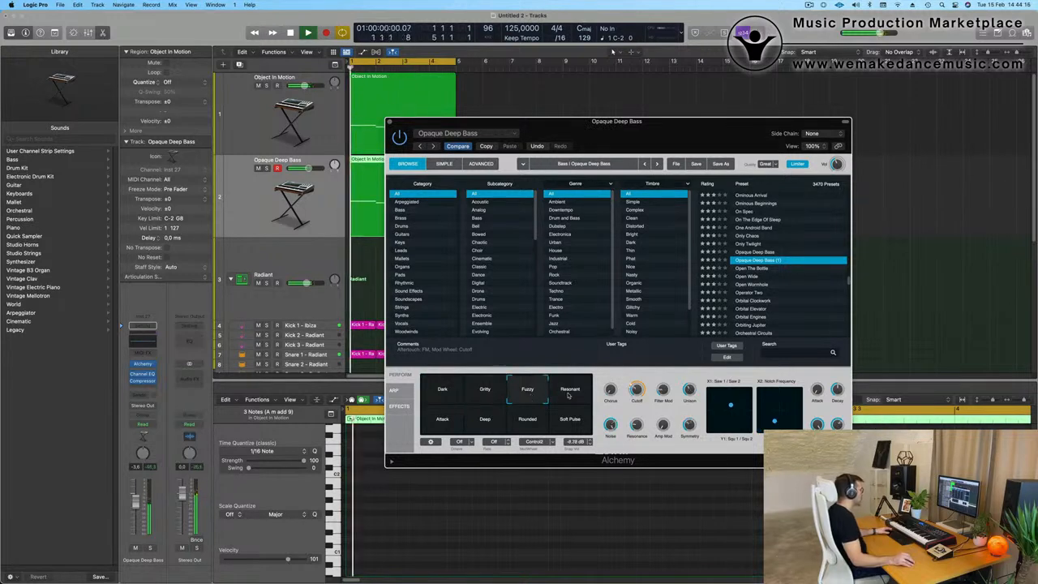
{"action": "left_click", "coordinate": [570, 393]}
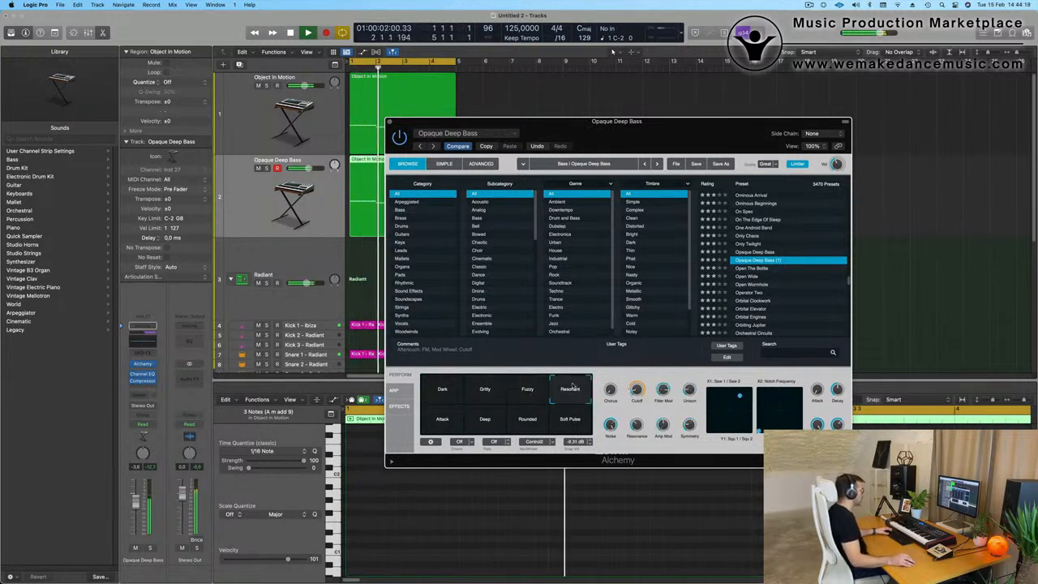
{"action": "left_click", "coordinate": [520, 425]}
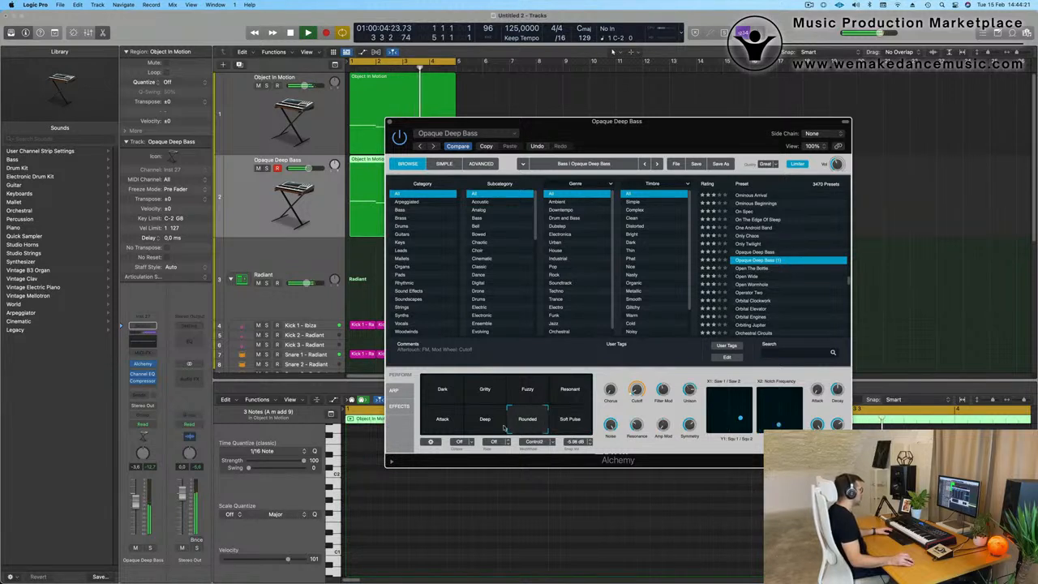
{"action": "left_click", "coordinate": [438, 420]}
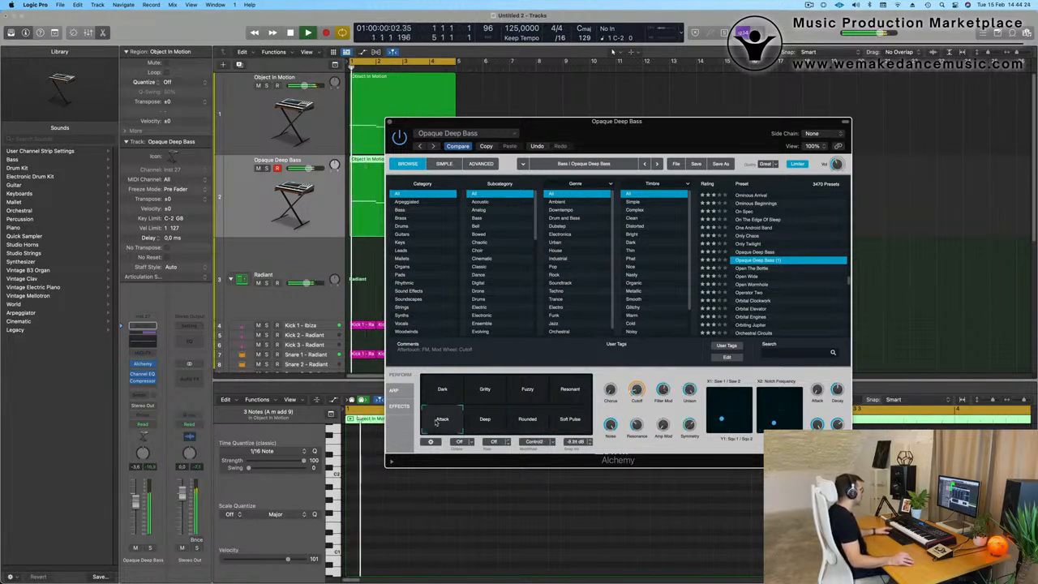
{"action": "left_click", "coordinate": [578, 391]}
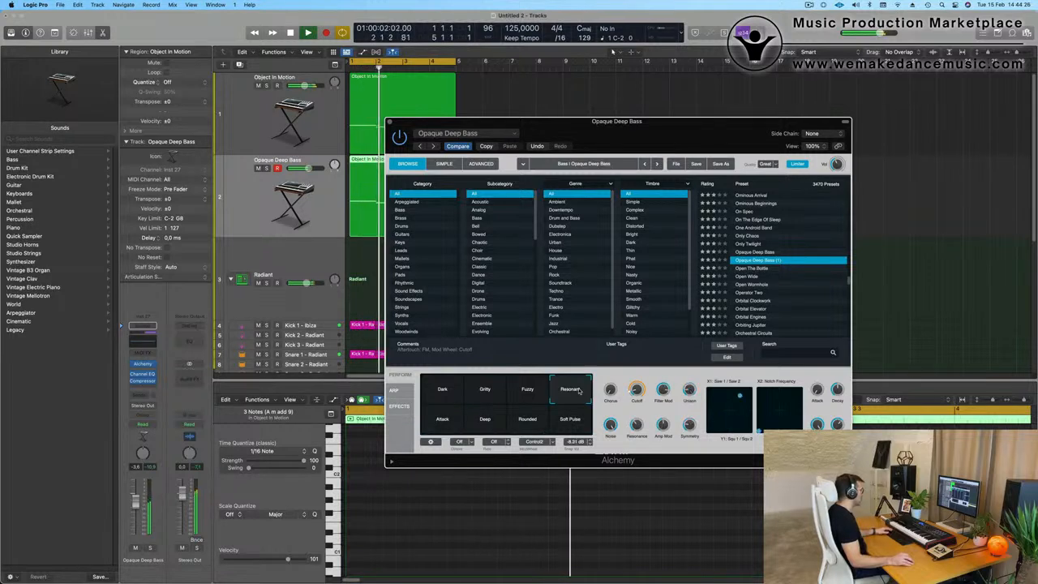
{"action": "left_click", "coordinate": [527, 391]}
{"action": "left_click", "coordinate": [496, 392]}
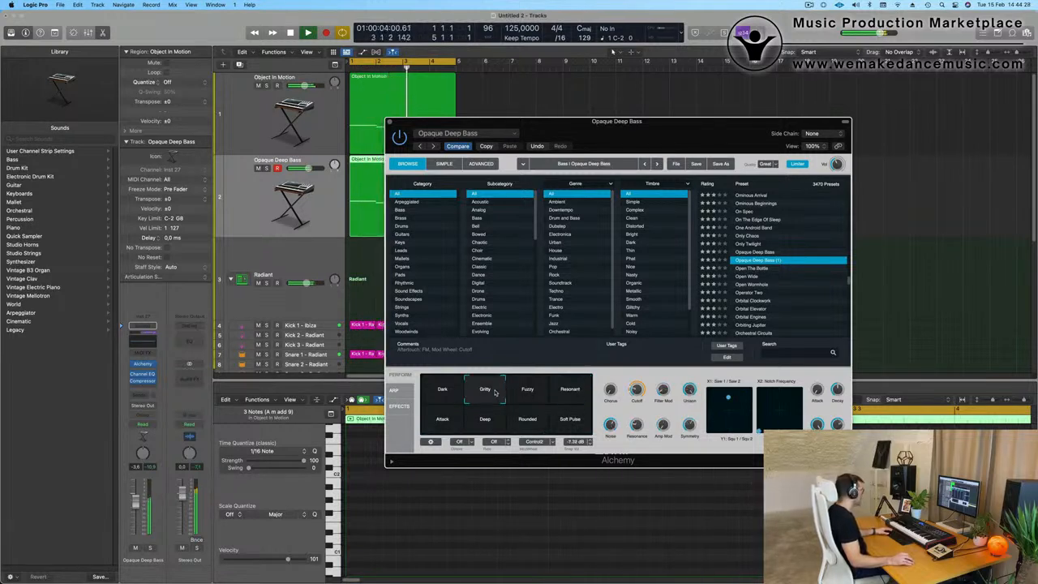
{"action": "left_click", "coordinate": [444, 392]}
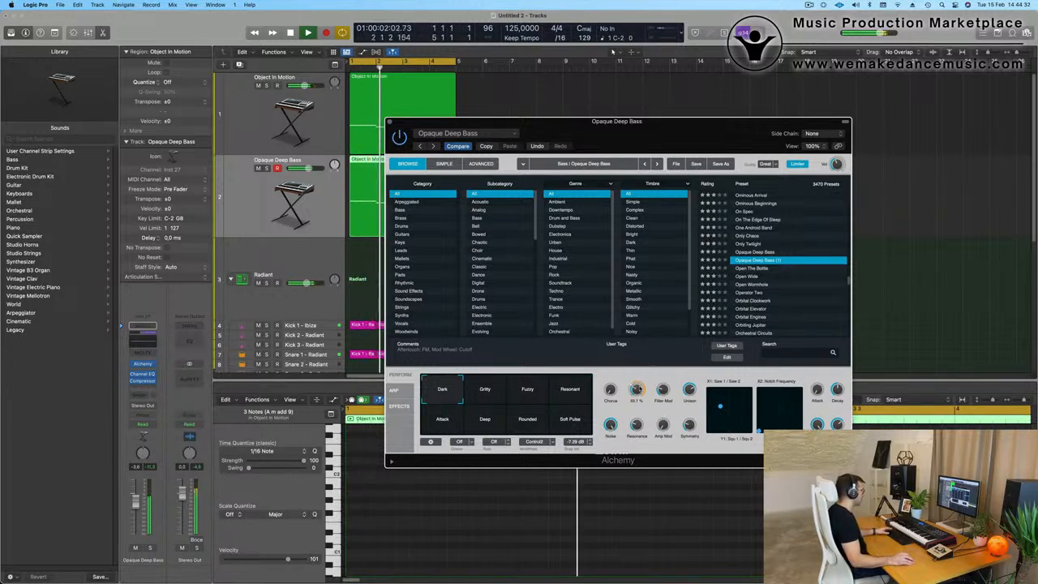
{"action": "key", "text": "space"}
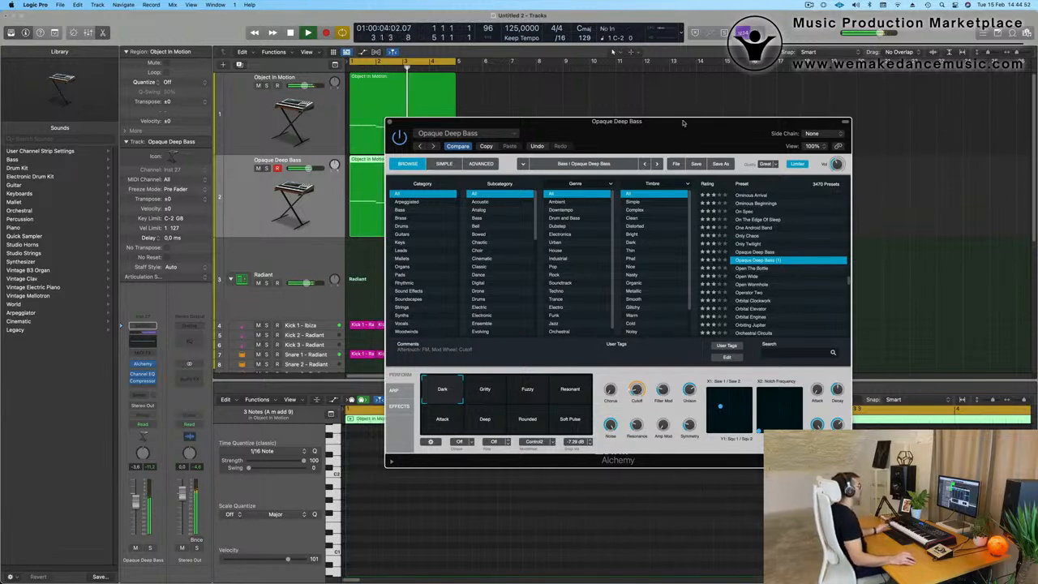
Step: Shape the Object In Motion track's Channel EQ with an 87.5 Hz, 18 dB/Oct low cut and a +1.0 dB boost at 155 Hz
{"action": "left_click_drag", "start_coordinate": [683, 122], "coordinate": [763, 60]}
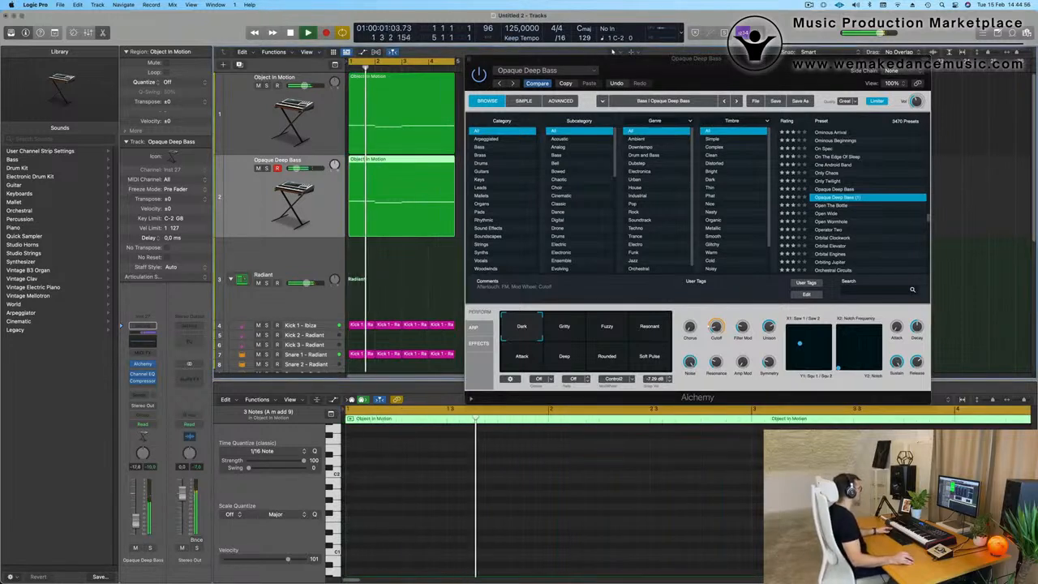
{"action": "left_click", "coordinate": [250, 128]}
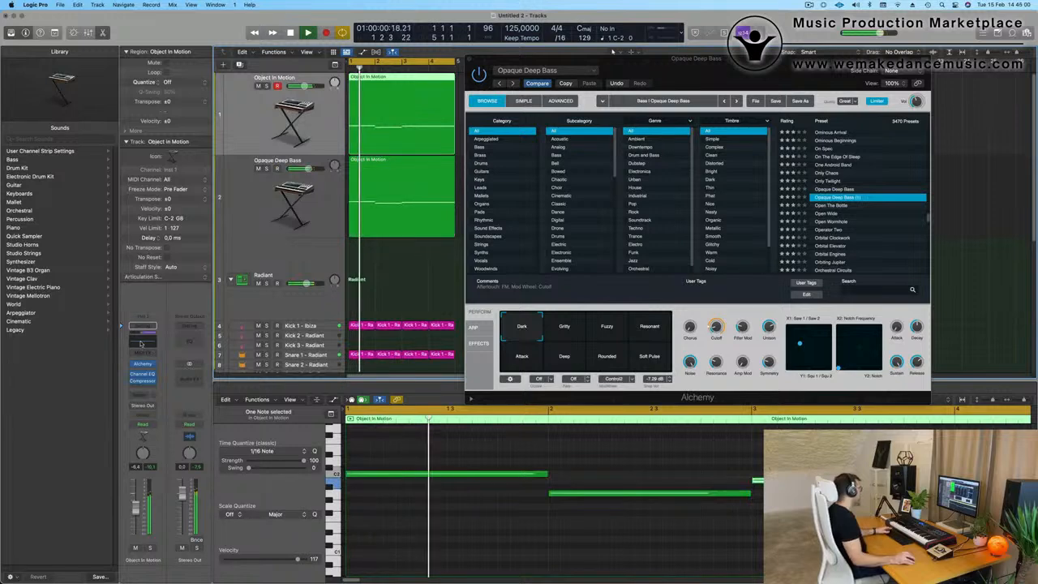
{"action": "left_click", "coordinate": [142, 331]}
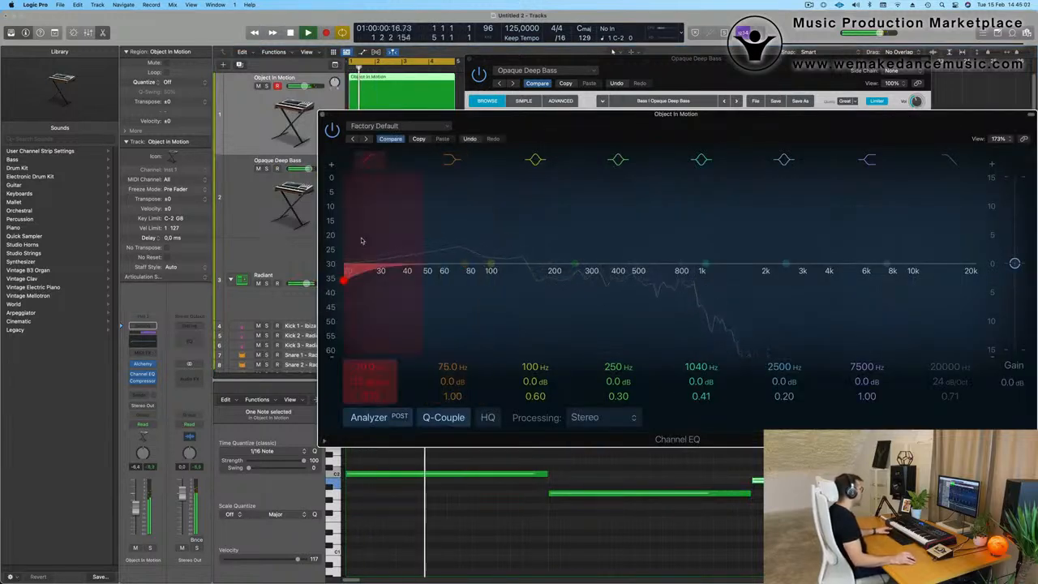
{"action": "left_click_drag", "start_coordinate": [362, 240], "coordinate": [498, 238]}
{"action": "left_click_drag", "start_coordinate": [575, 262], "coordinate": [530, 259]}
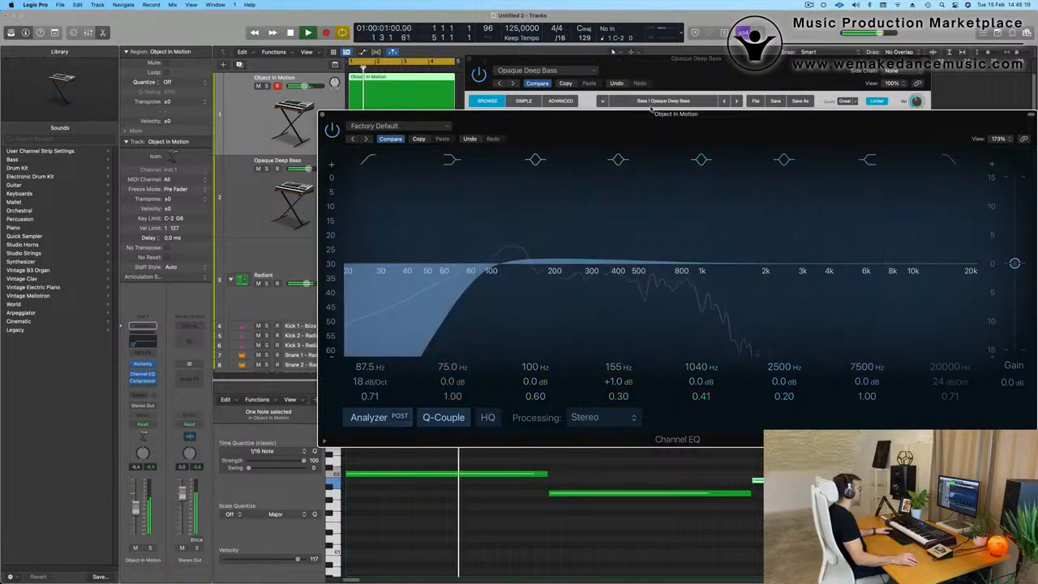
{"action": "left_click_drag", "start_coordinate": [594, 115], "coordinate": [529, 159]}
{"action": "left_click", "coordinate": [258, 161]}
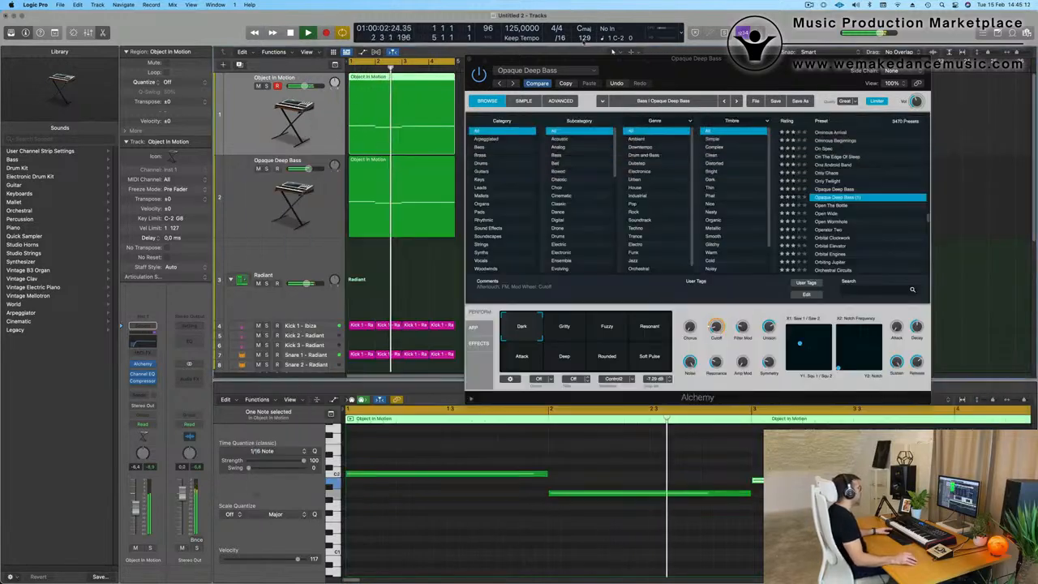
Step: Change the arpeggiator pattern and adjust the cutoff in the Object In Motion track's Alchemy
{"action": "left_click_drag", "start_coordinate": [697, 59], "coordinate": [737, 380]}
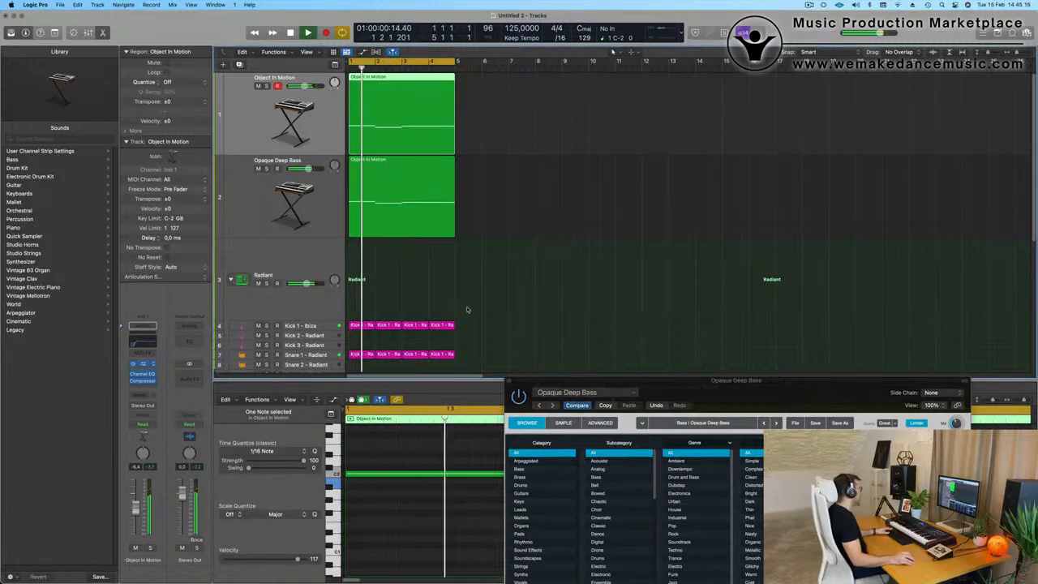
{"action": "left_click", "coordinate": [143, 365]}
{"action": "left_click_drag", "start_coordinate": [833, 99], "coordinate": [602, 108]}
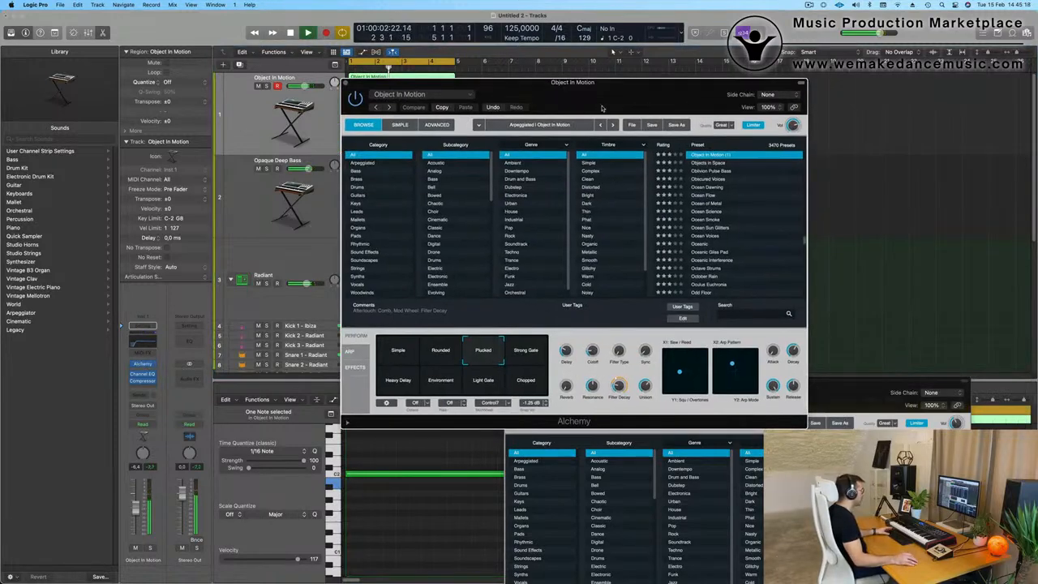
{"action": "left_click", "coordinate": [349, 351]}
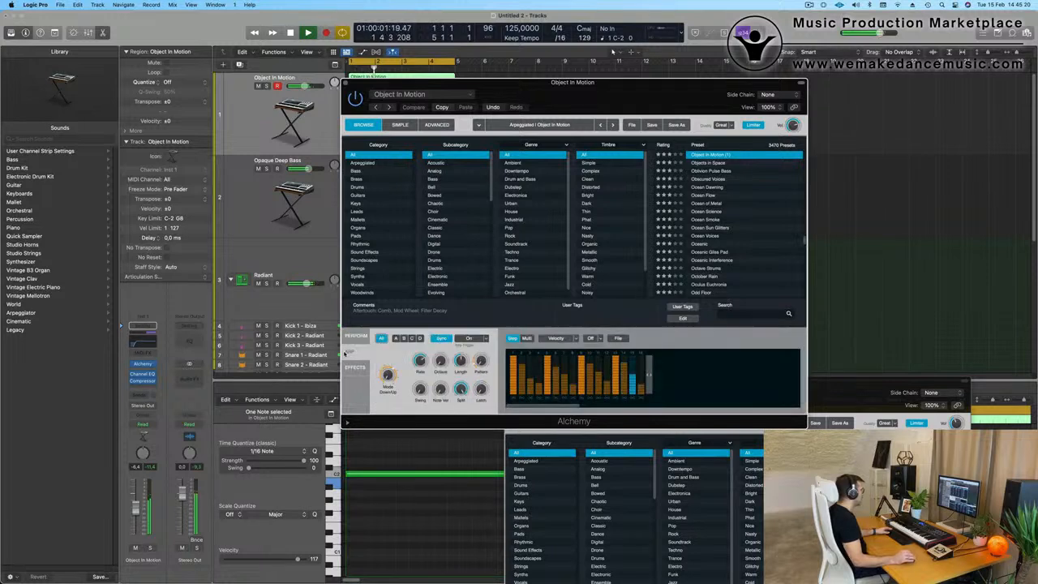
{"action": "left_click_drag", "start_coordinate": [482, 360], "coordinate": [486, 352]}
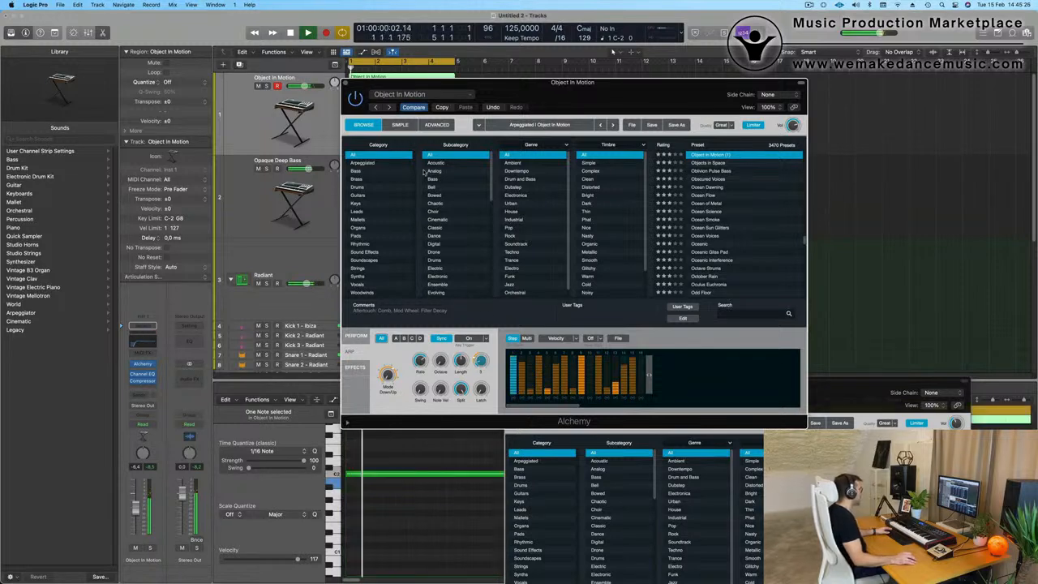
{"action": "left_click", "coordinate": [354, 366]}
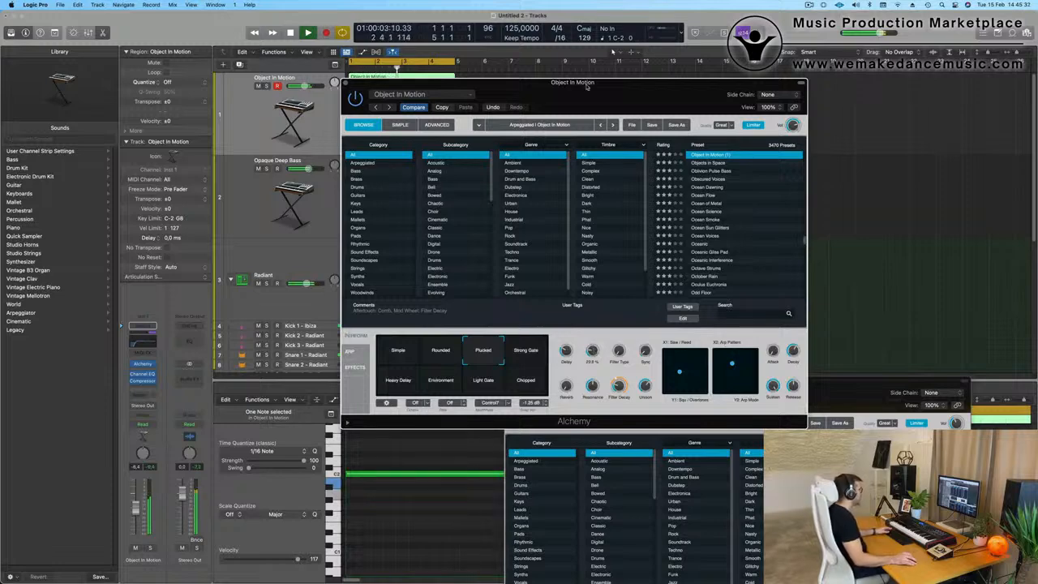
{"action": "left_click_drag", "start_coordinate": [587, 86], "coordinate": [677, 110]}
{"action": "left_click", "coordinate": [445, 103]}
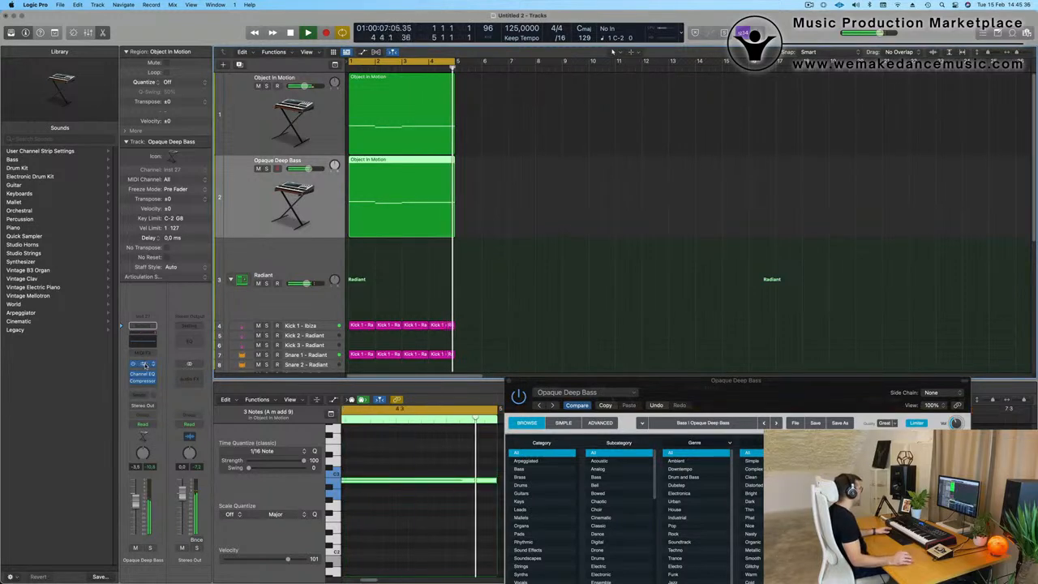
Step: Set Filter Mod to 67% and Amp Mod to 0% in the Opaque Deep Bass track's Alchemy
{"action": "left_click", "coordinate": [509, 381]}
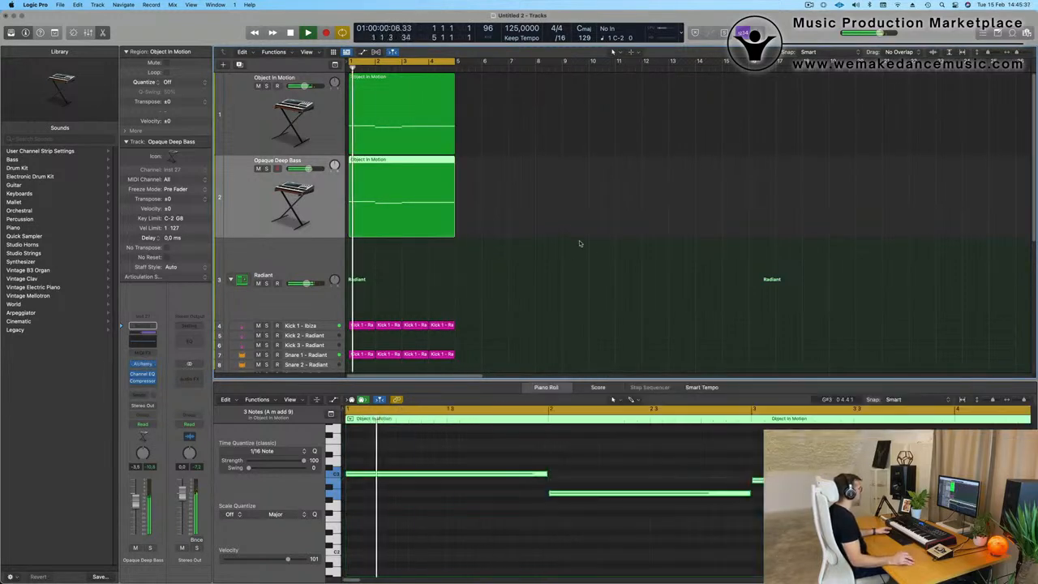
{"action": "left_click", "coordinate": [147, 364]}
{"action": "left_click_drag", "start_coordinate": [739, 400], "coordinate": [657, 103]}
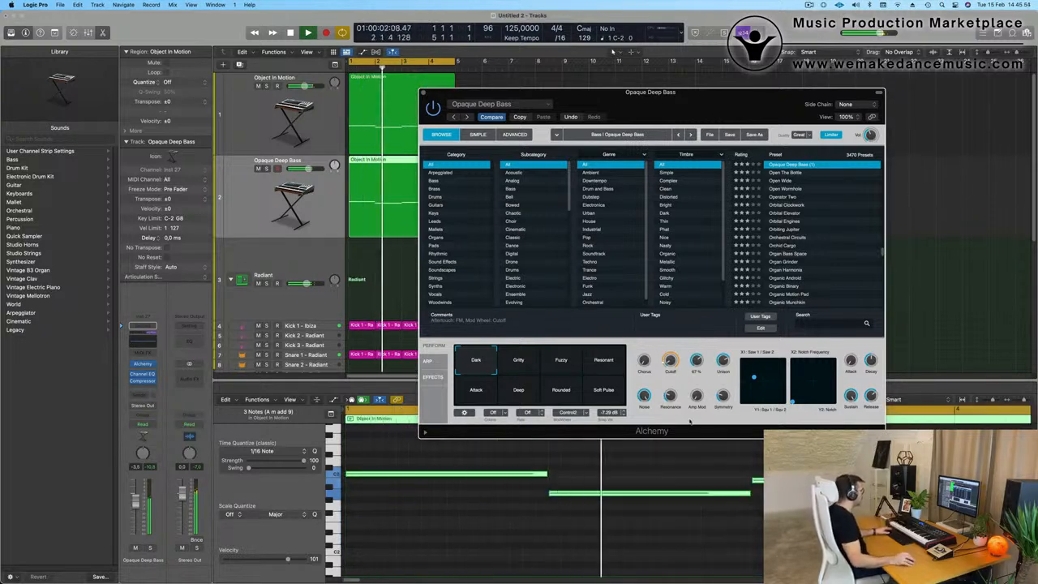
{"action": "left_click_drag", "start_coordinate": [687, 107], "coordinate": [667, 187]}
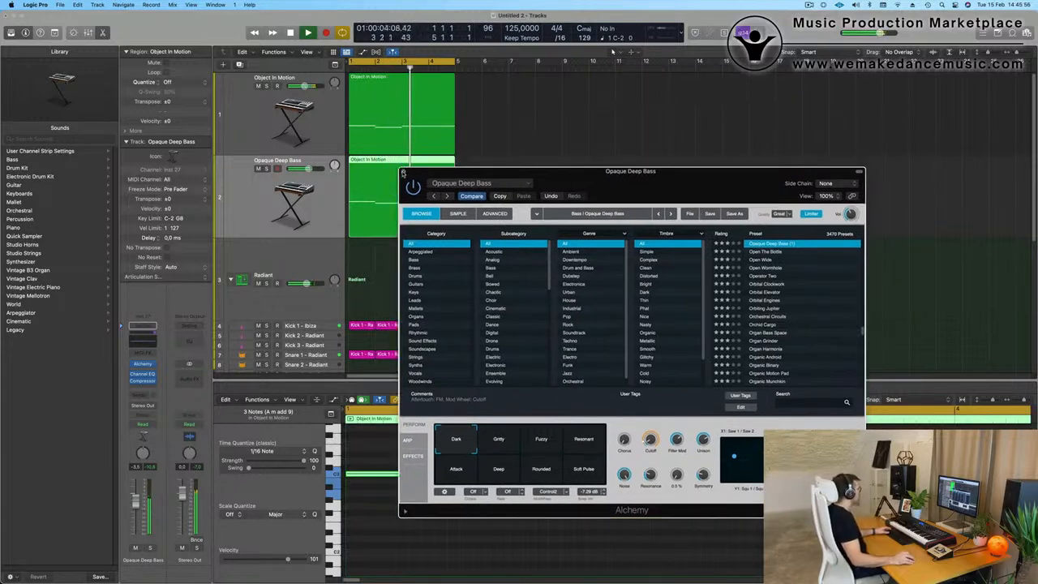
{"action": "left_click", "coordinate": [403, 172]}
Step: Adjust the levels of both bus sends on the Hi-Hat 1 - Radiant track, including the Bus 2 delay send
{"action": "left_click_drag", "start_coordinate": [455, 238], "coordinate": [502, 238]}
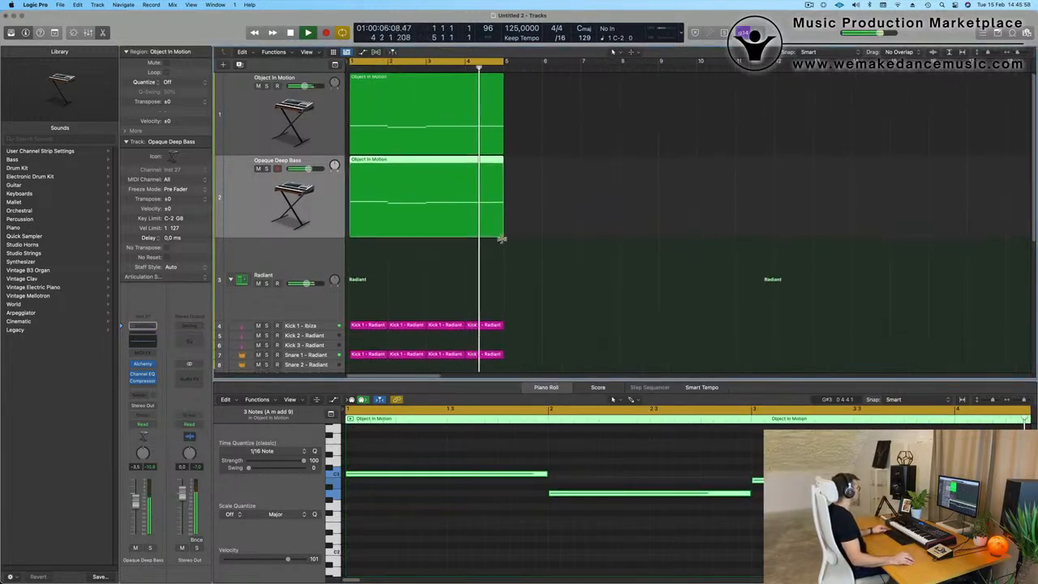
{"action": "key", "text": "super+Up"}
{"action": "key", "text": "super+Up"}
{"action": "key", "text": "super+Up"}
{"action": "key", "text": "super+Up"}
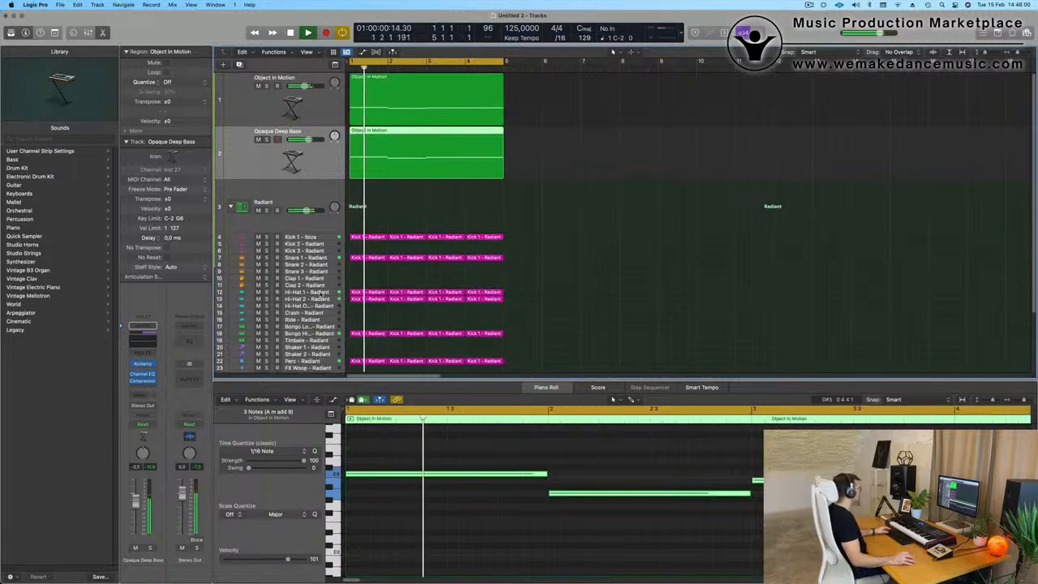
{"action": "left_click", "coordinate": [324, 293]}
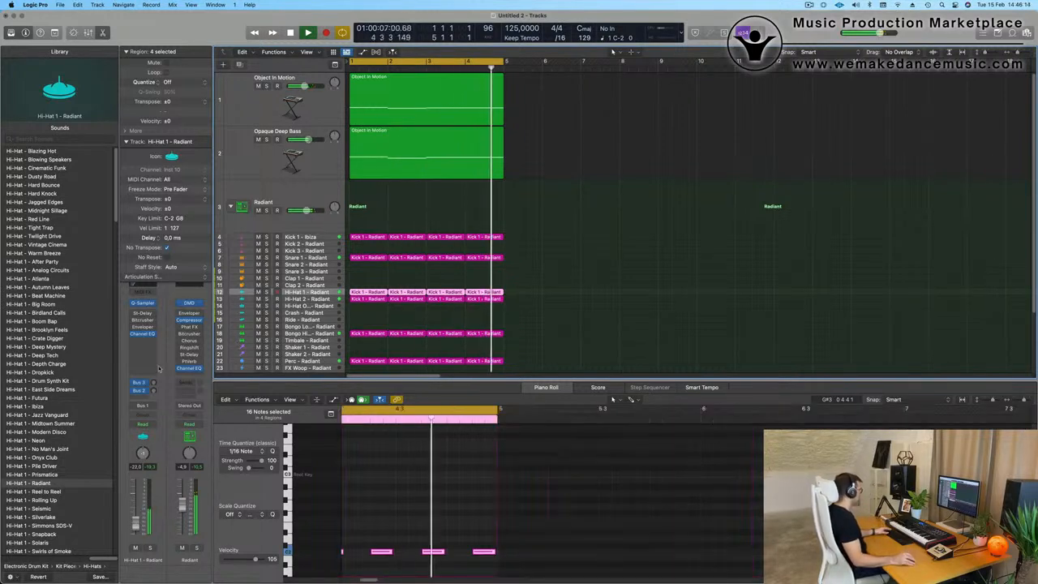
{"action": "left_click", "coordinate": [155, 383]}
{"action": "left_click", "coordinate": [154, 391]}
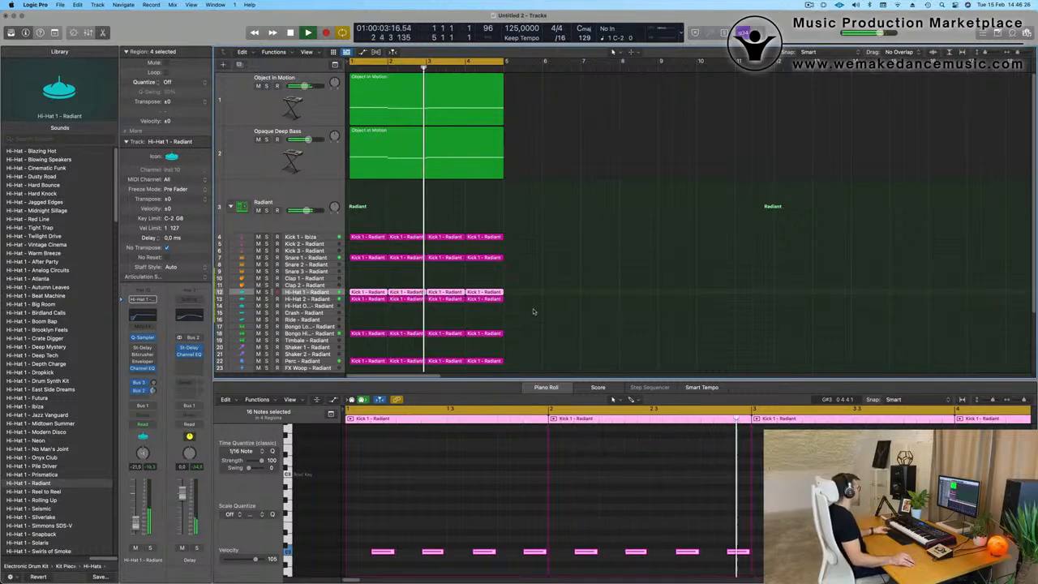
{"action": "scroll", "coordinate": [576, 226], "scroll_direction": "down", "scroll_amount": 3}
{"action": "scroll", "coordinate": [576, 226], "scroll_direction": "down", "scroll_amount": 2}
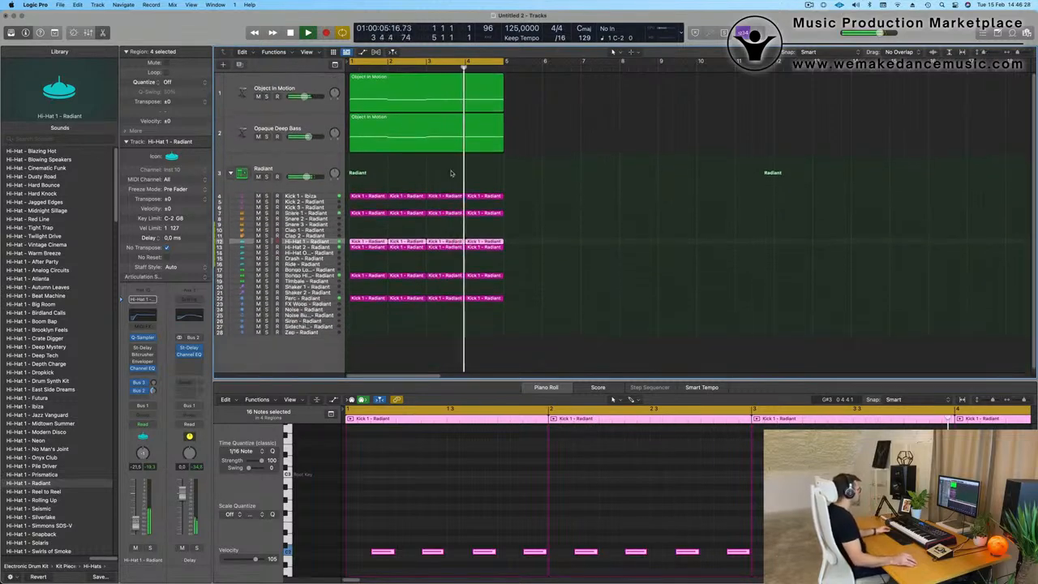
Step: Duplicate the Object In Motion track, place the copy below Opaque Deep Bass, and set its Channel EQ low cut to 20 Hz
{"action": "left_click", "coordinate": [390, 134]}
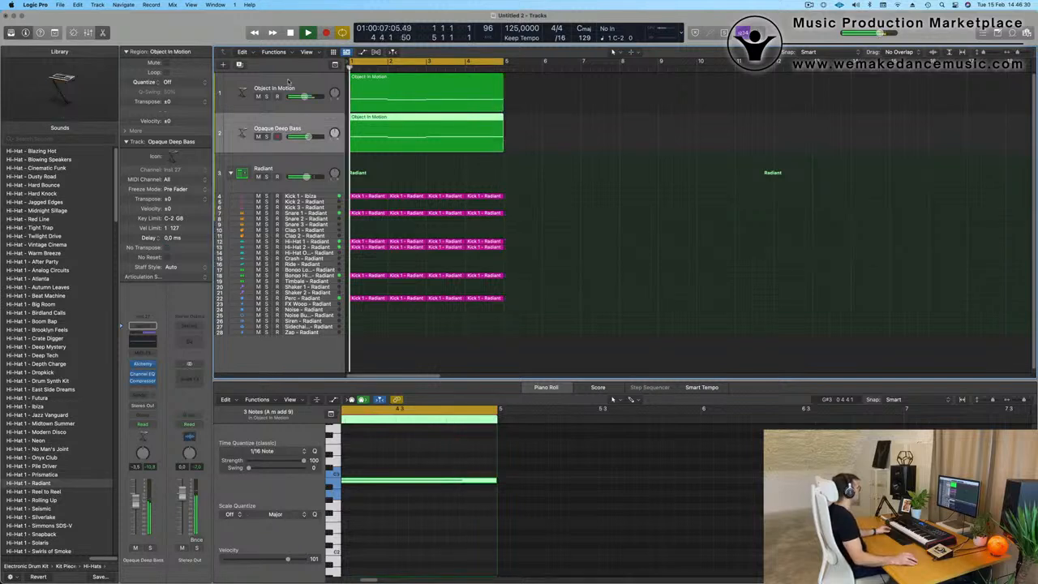
{"action": "left_click", "coordinate": [288, 82]}
{"action": "key", "text": "super+d"}
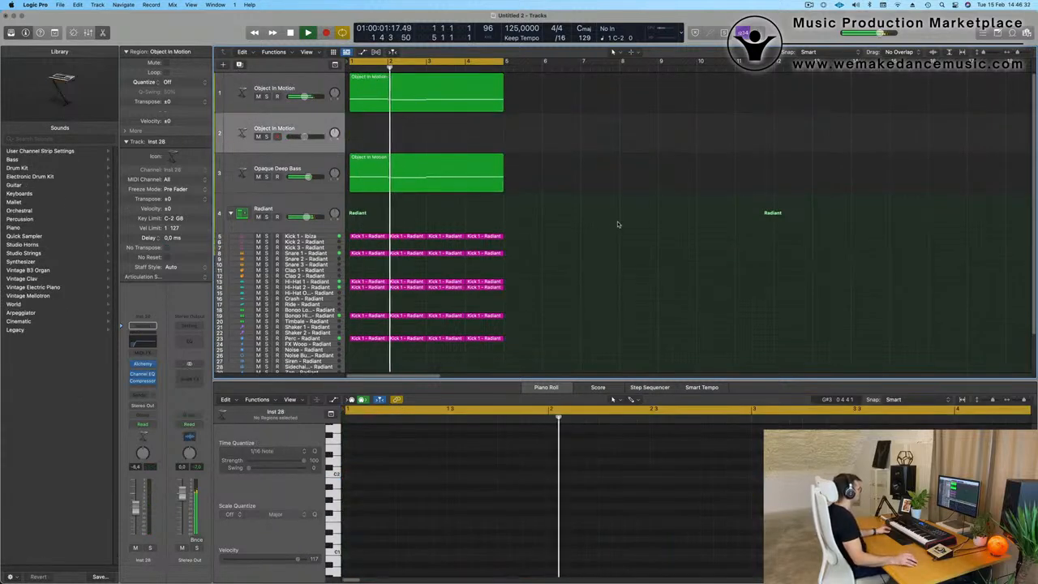
{"action": "left_click_drag", "start_coordinate": [304, 127], "coordinate": [490, 175]}
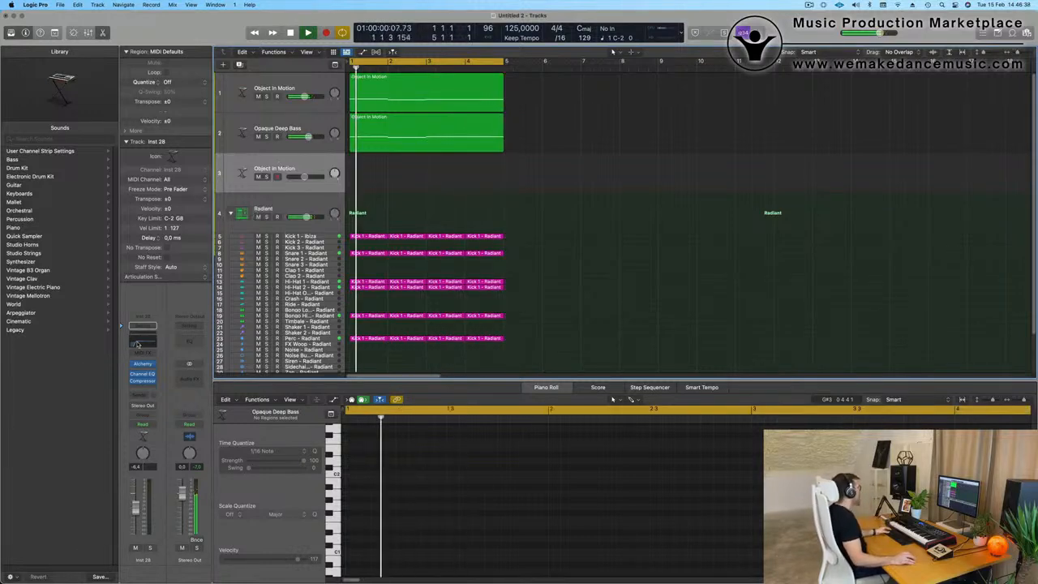
{"action": "left_click", "coordinate": [137, 343]}
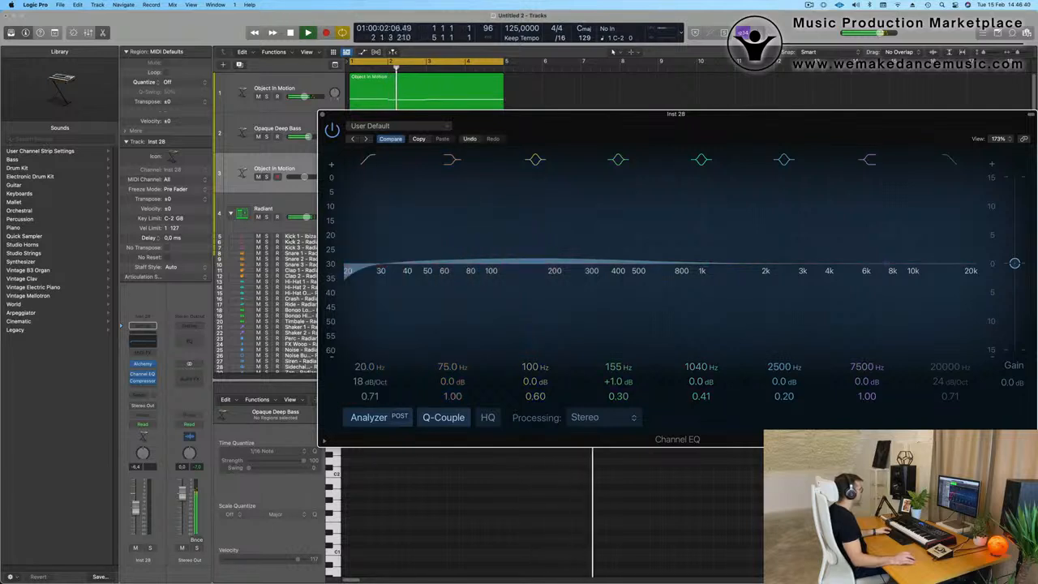
{"action": "left_click", "coordinate": [322, 115]}
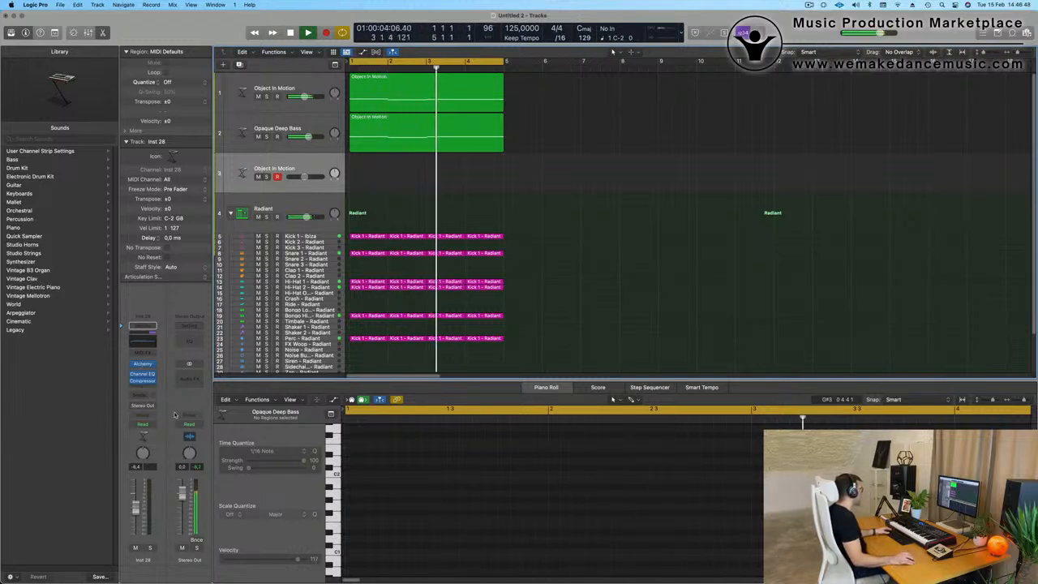
Step: Add a Bus 5 send to the duplicated Object In Motion track and insert a stereo SilverVerb on the bus's aux channel
{"action": "left_click", "coordinate": [144, 395]}
{"action": "mouse_move", "coordinate": [142, 408]}
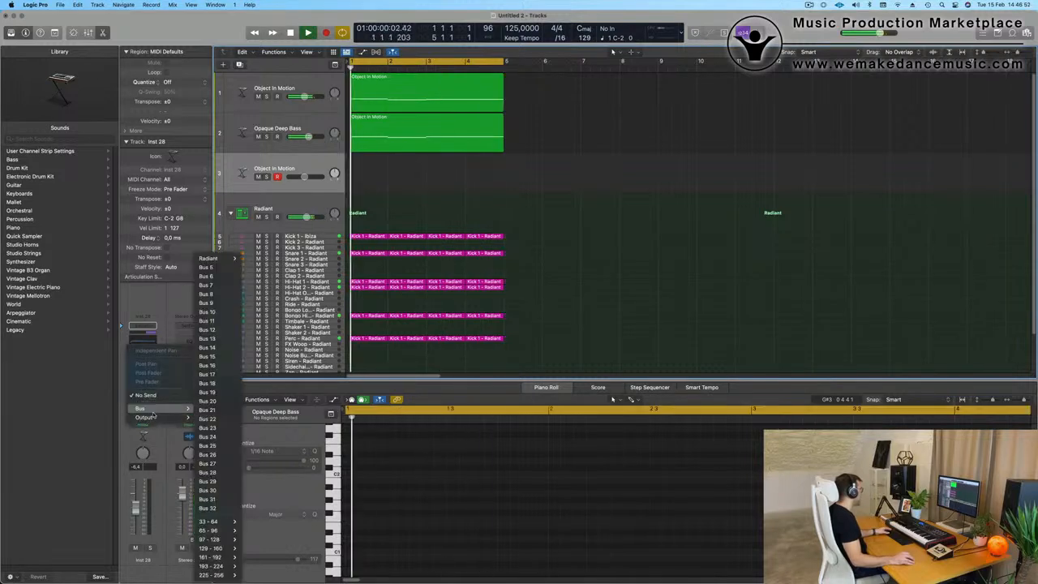
{"action": "left_click", "coordinate": [207, 267]}
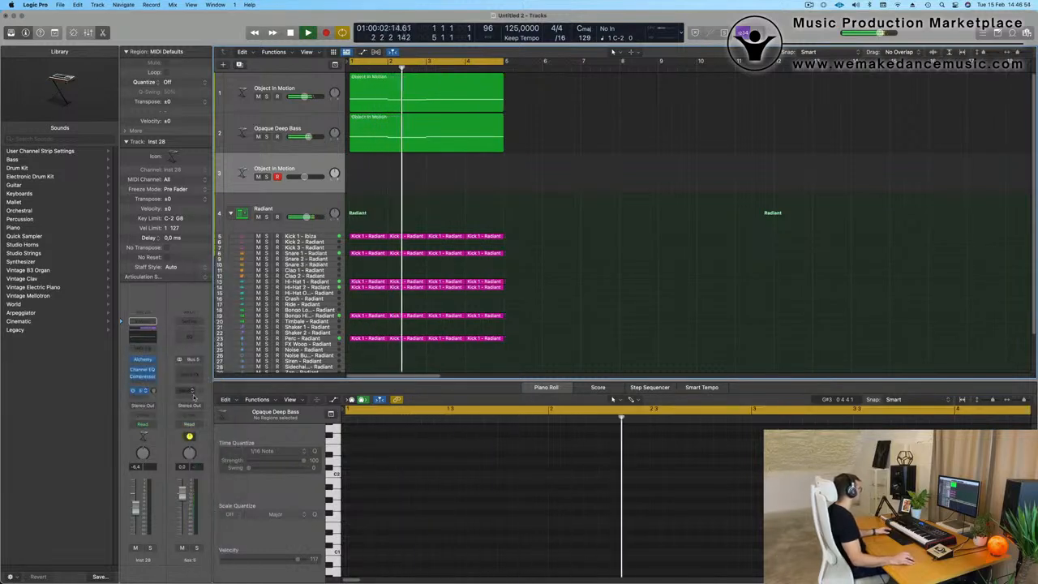
{"action": "left_click", "coordinate": [191, 376]}
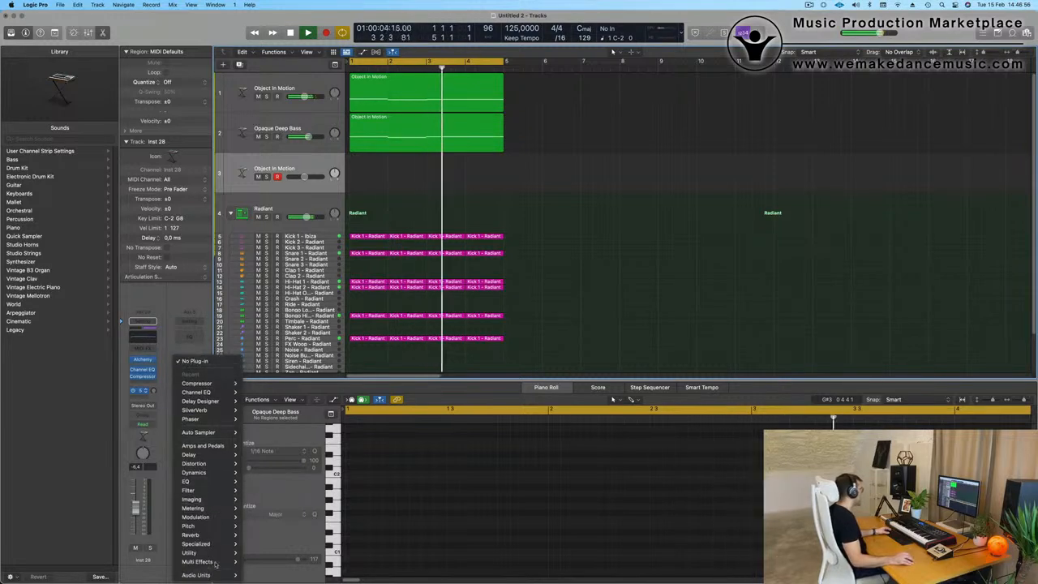
{"action": "mouse_move", "coordinate": [207, 535]}
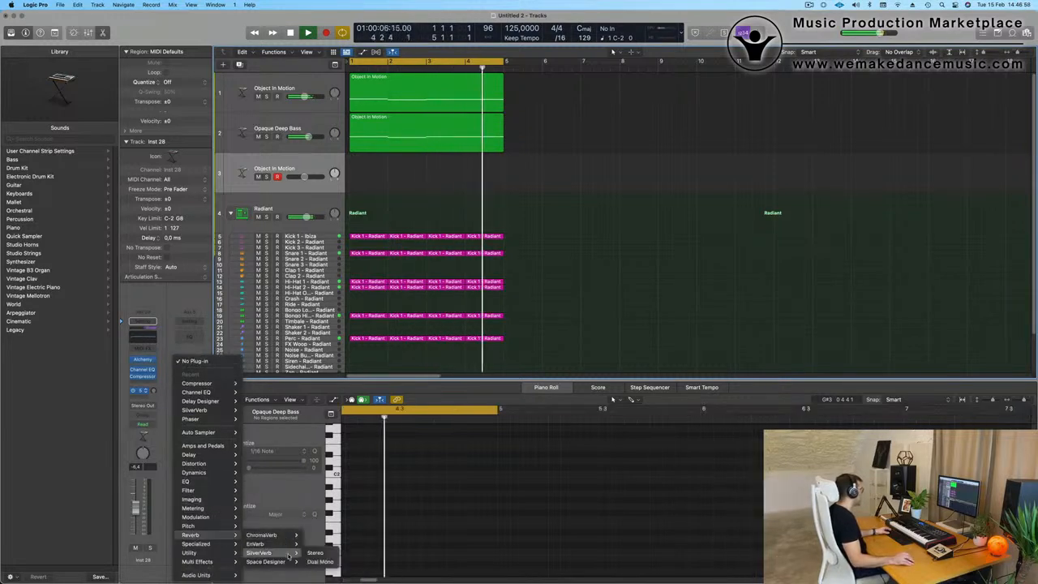
{"action": "left_click", "coordinate": [315, 553]}
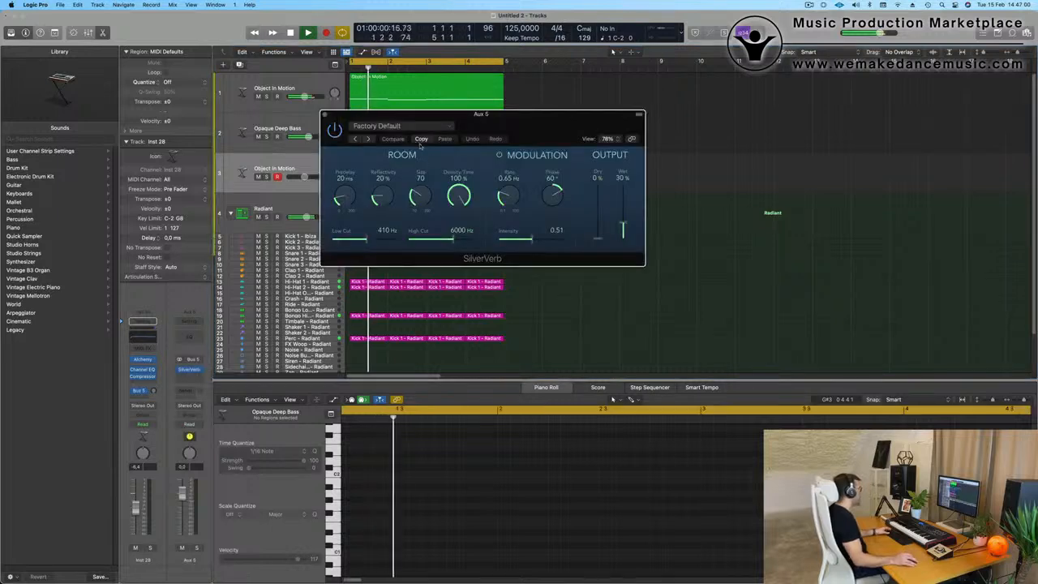
Step: Load the "grandiose" preset in the aux channel's SilverVerb
{"action": "left_click", "coordinate": [418, 126]}
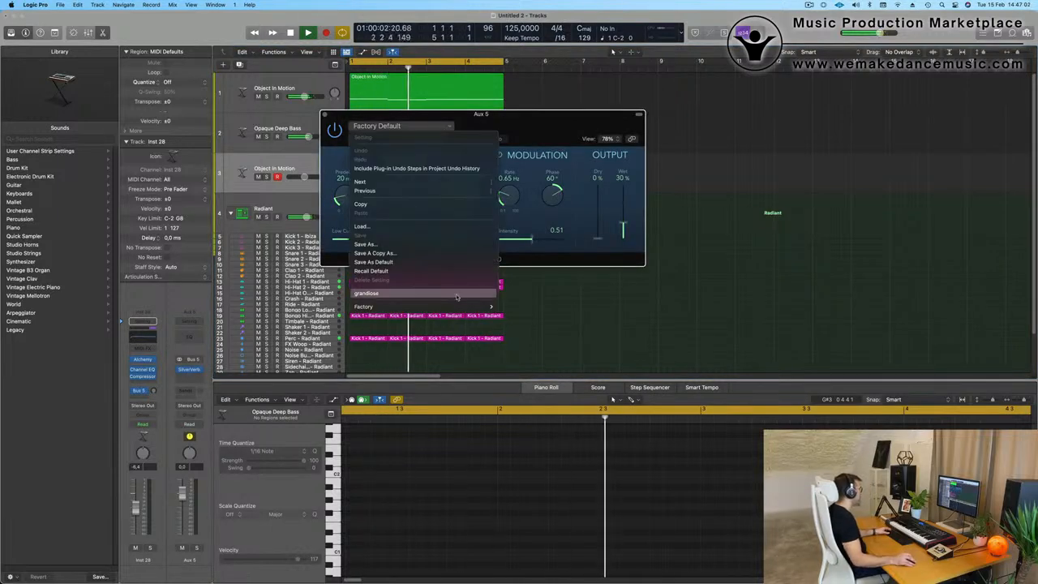
{"action": "left_click", "coordinate": [439, 294]}
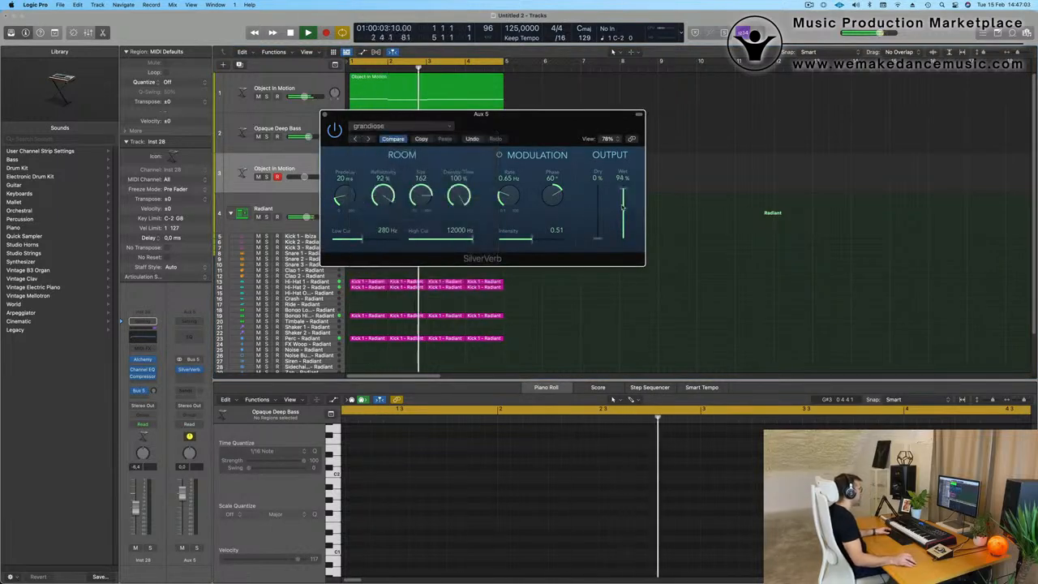
{"action": "left_click", "coordinate": [324, 115]}
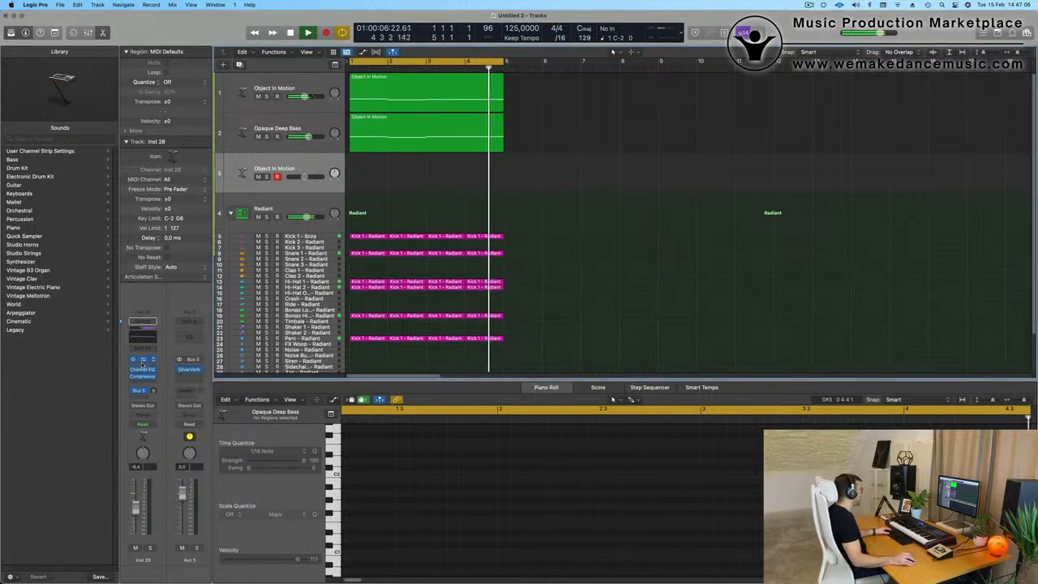
Step: Repeat all bass and drum regions three times up to bar 17 and extend the cycle range over the full 16 bars
{"action": "key", "text": "super+r"}
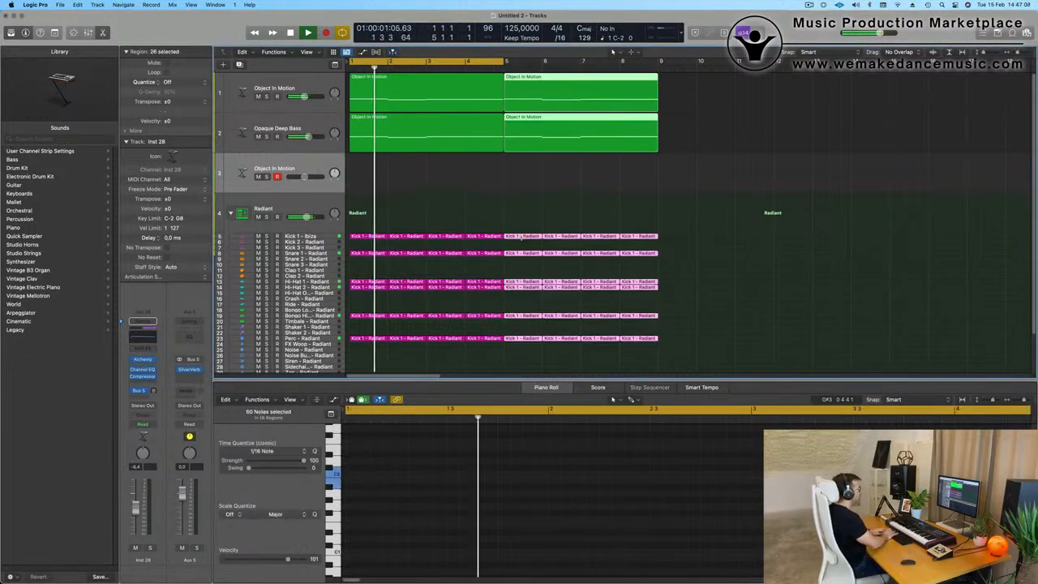
{"action": "key", "text": "super+r"}
{"action": "key", "text": "super+r"}
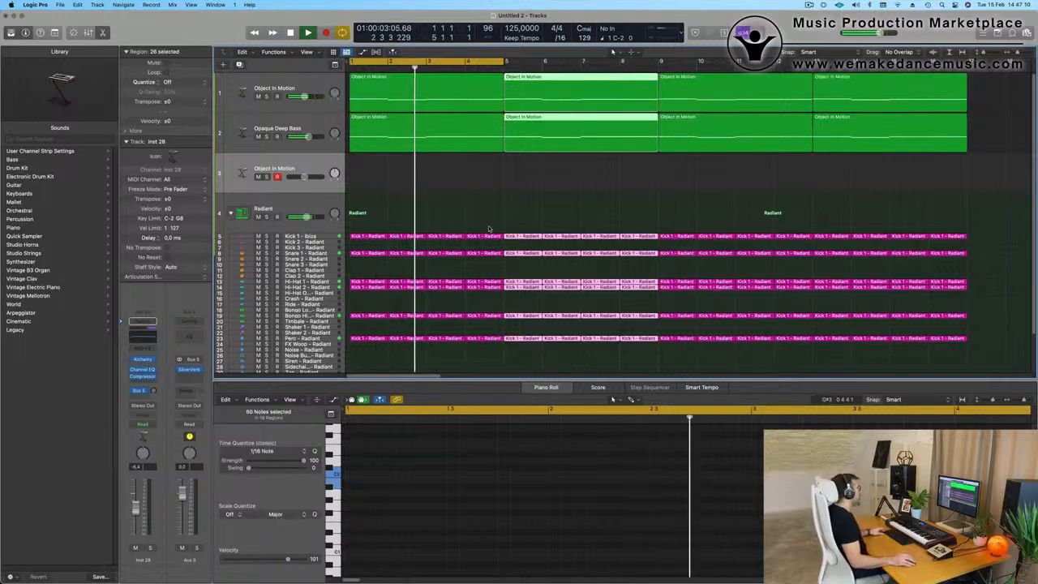
{"action": "left_click_drag", "start_coordinate": [505, 60], "coordinate": [968, 70]}
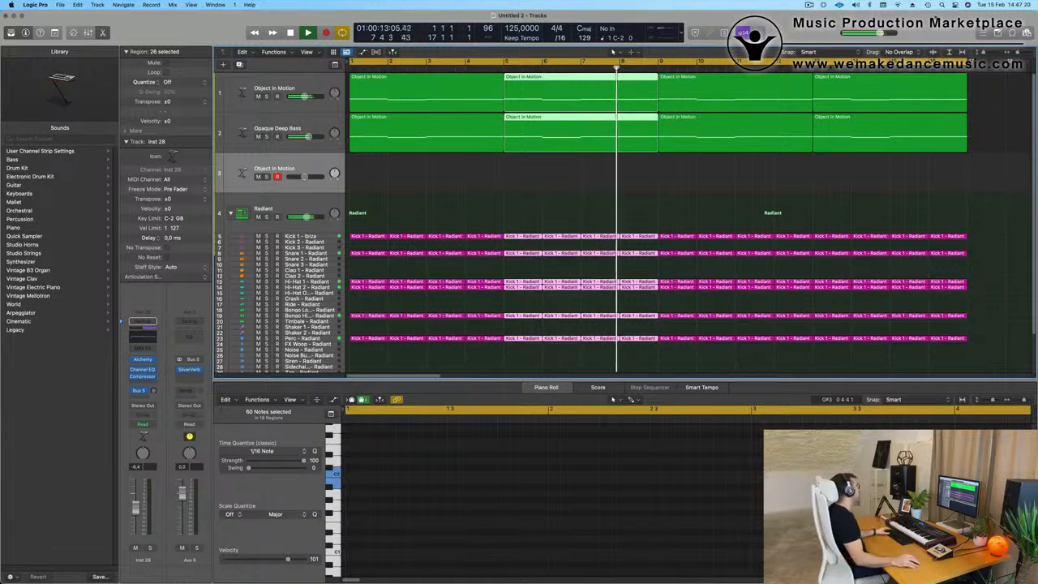
{"action": "left_click", "coordinate": [513, 183]}
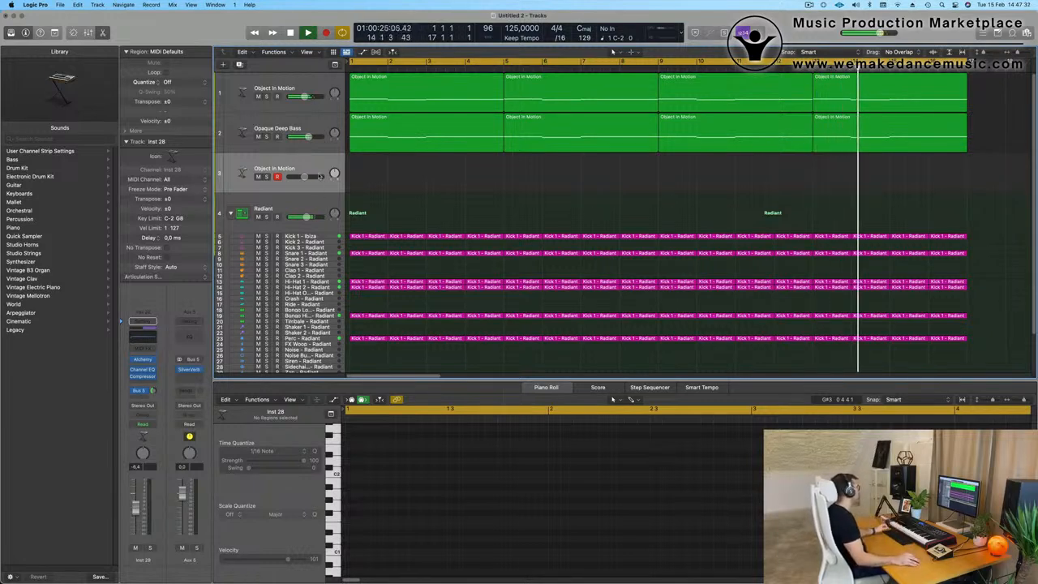
Step: Try the Oblique Structures mallet preset Weighted Pluck in the duplicated track's Alchemy, with the track level at -0.9 dB
{"action": "left_click", "coordinate": [142, 361]}
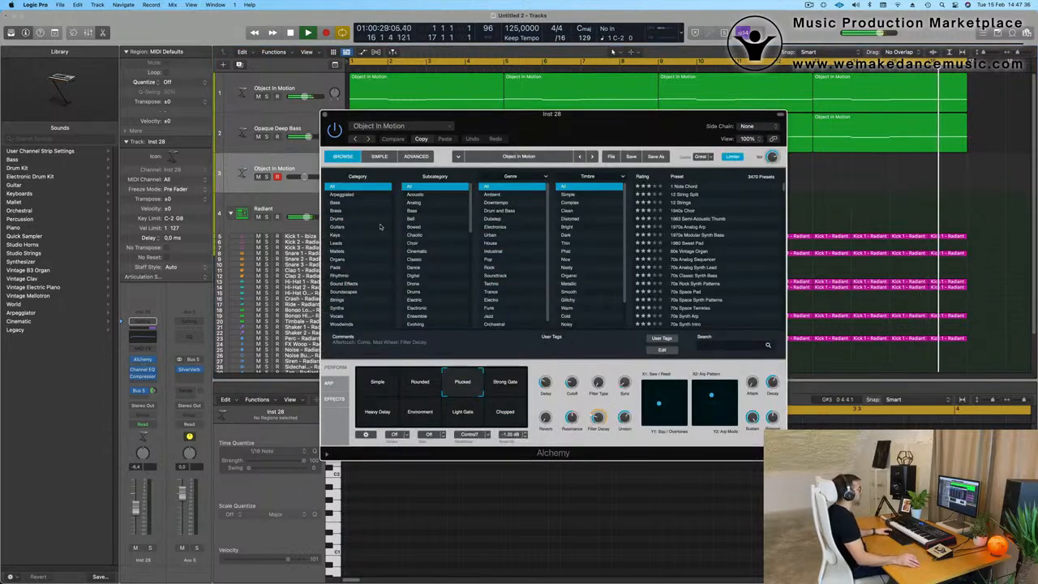
{"action": "left_click", "coordinate": [410, 127]}
{"action": "mouse_move", "coordinate": [436, 383]}
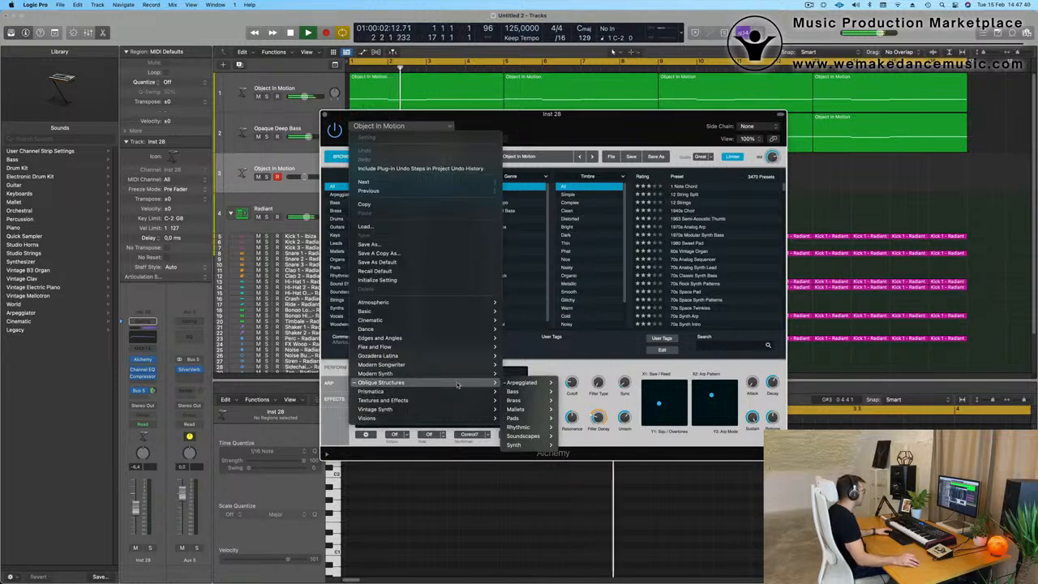
{"action": "mouse_move", "coordinate": [526, 411]}
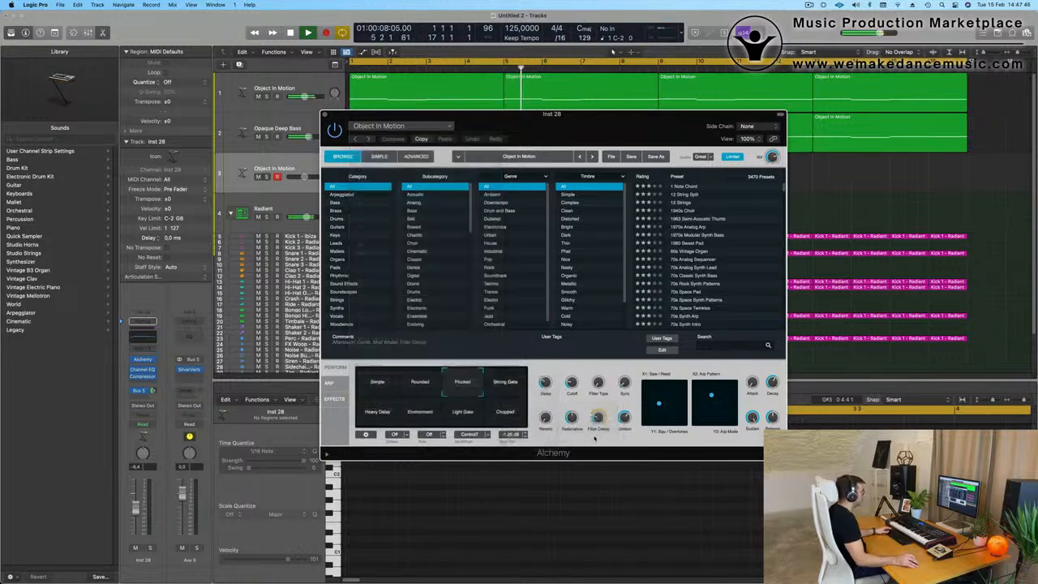
{"action": "left_click", "coordinate": [597, 437]}
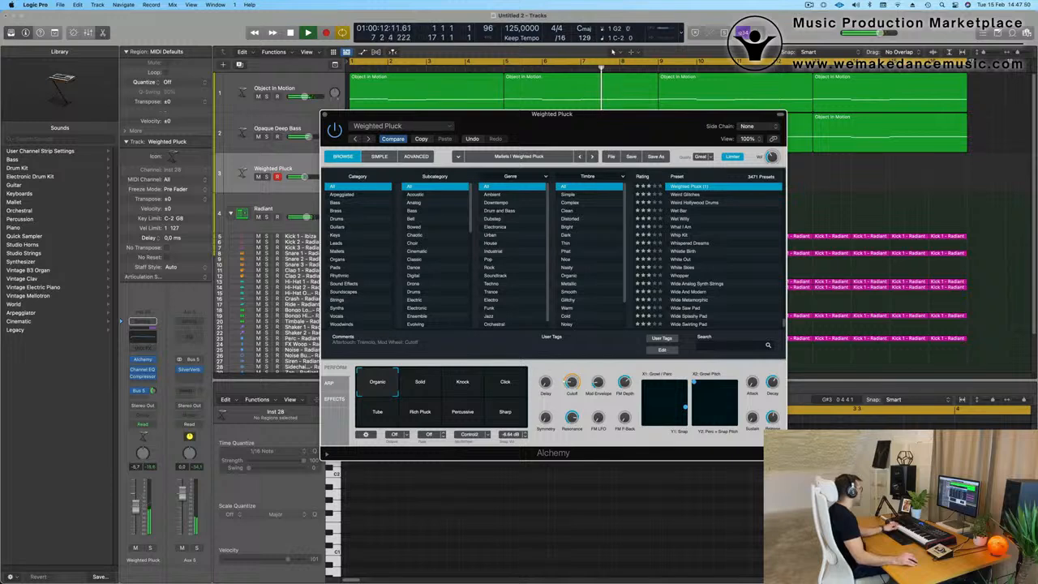
{"action": "left_click", "coordinate": [136, 498]}
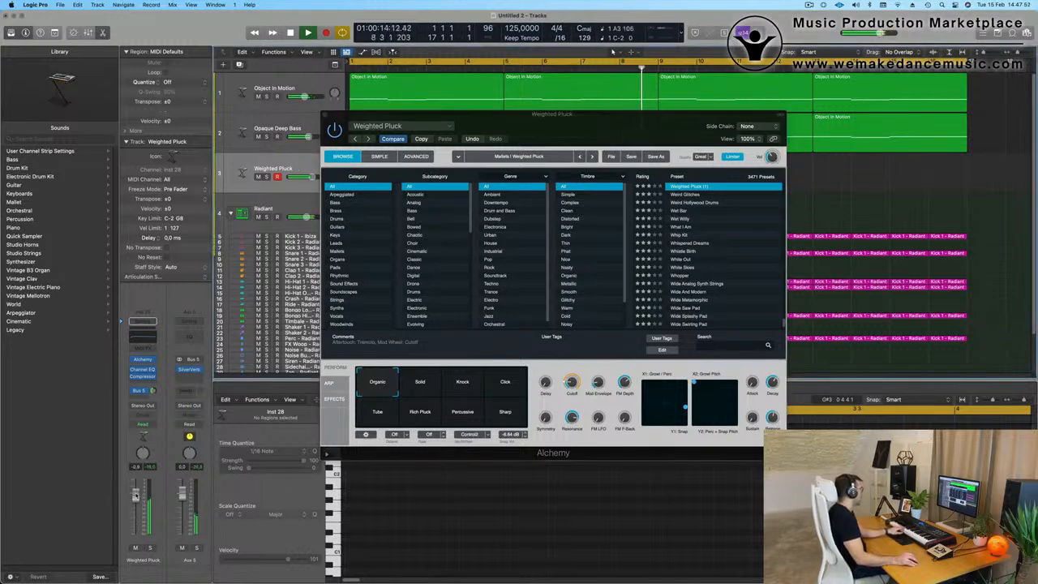
Step: Audition the Weighted Pluck performance snapshots, including Solid, Click, Tube, Rich Pluck, Percussive and Sharp
{"action": "left_click", "coordinate": [422, 394]}
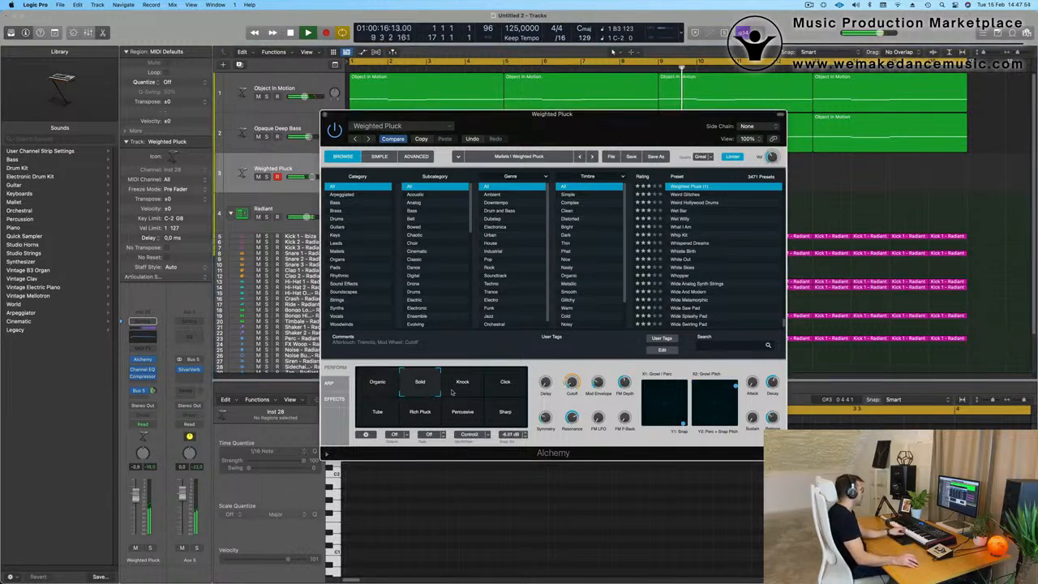
{"action": "left_click", "coordinate": [477, 390]}
{"action": "left_click", "coordinate": [501, 389]}
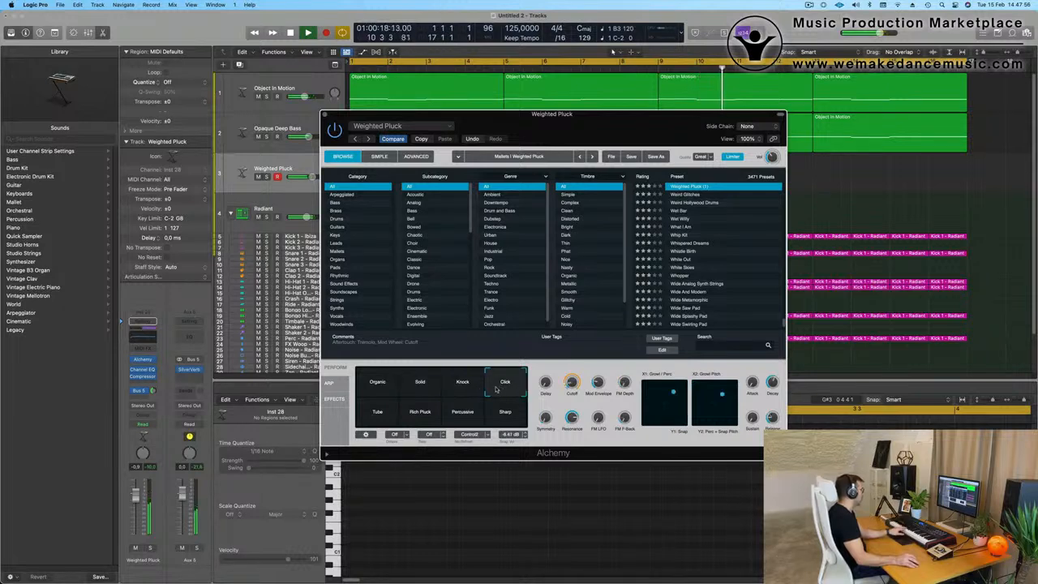
{"action": "left_click", "coordinate": [420, 387]}
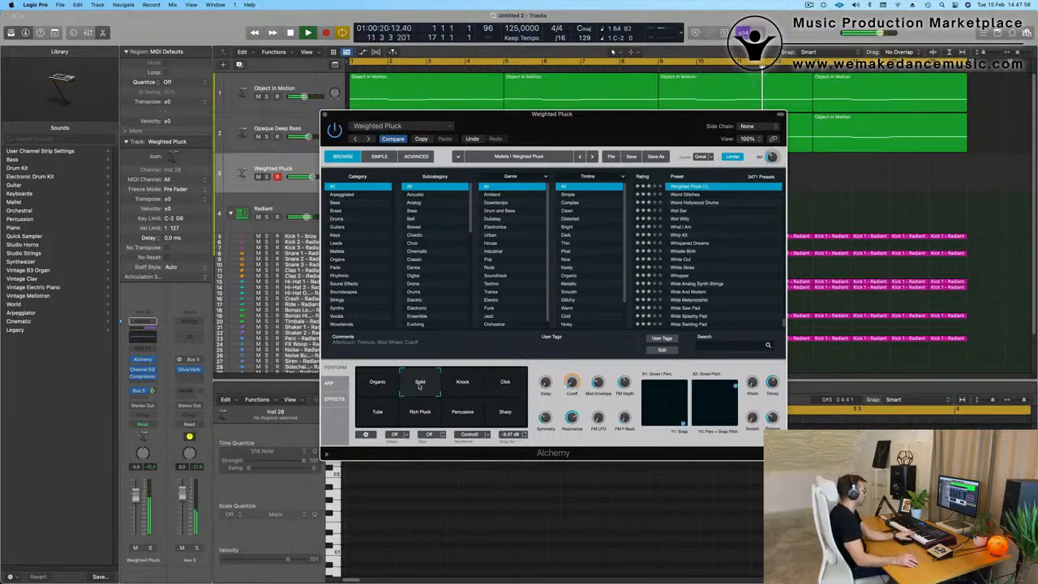
{"action": "left_click", "coordinate": [383, 413]}
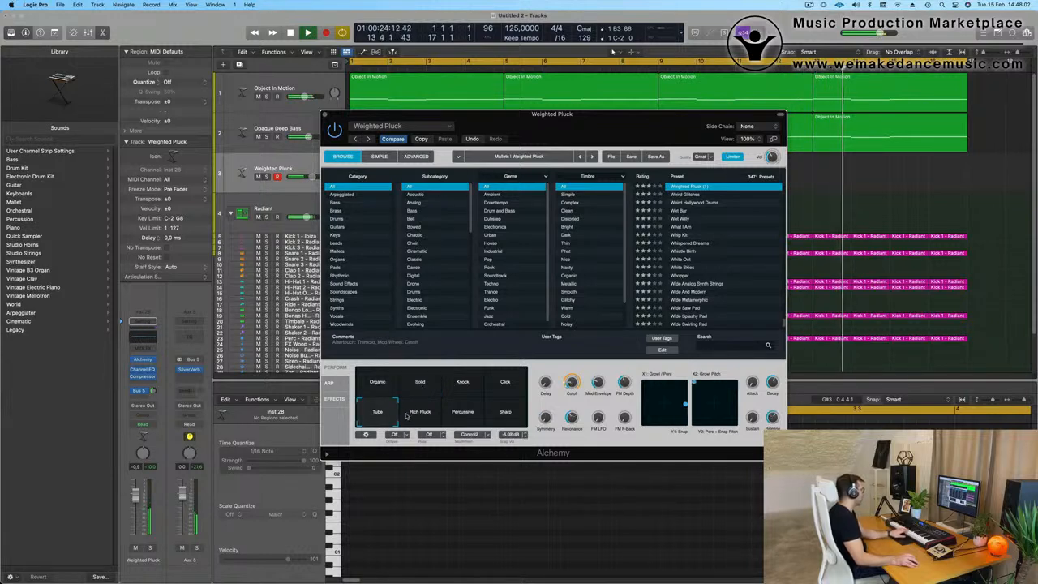
{"action": "left_click", "coordinate": [422, 413]}
{"action": "left_click", "coordinate": [479, 414]}
{"action": "left_click", "coordinate": [505, 412]}
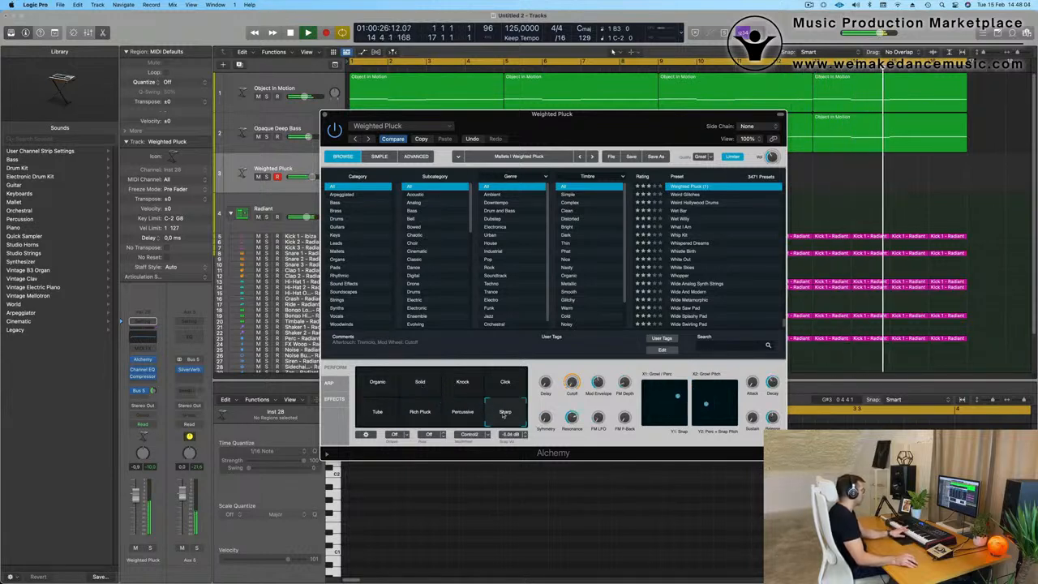
Step: Load the Oblique Structures mallet preset Distant Etherial Bells in Alchemy and lower the track level to -13.6 dB
{"action": "left_click", "coordinate": [398, 126]}
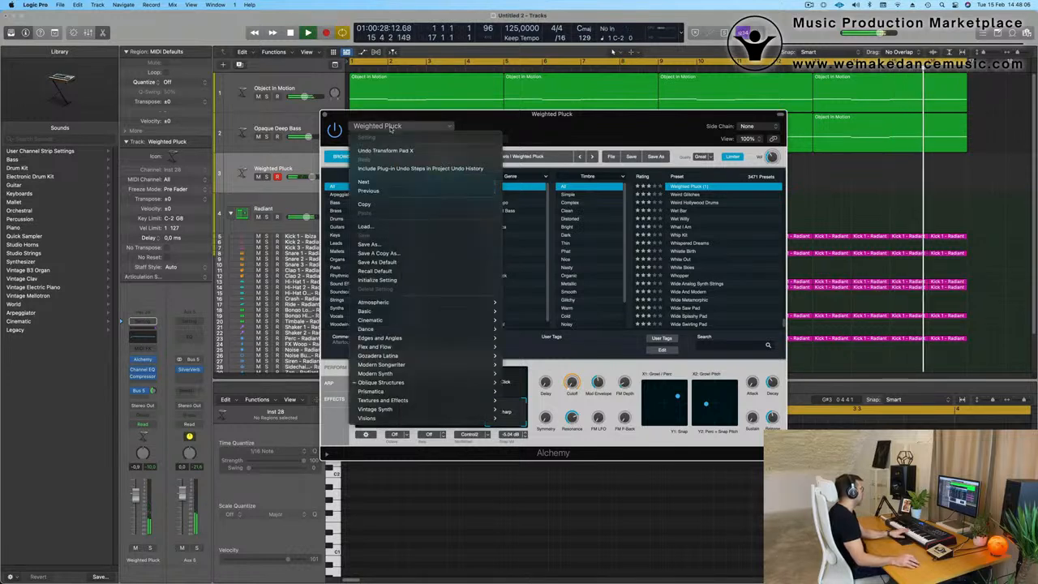
{"action": "mouse_move", "coordinate": [413, 382]}
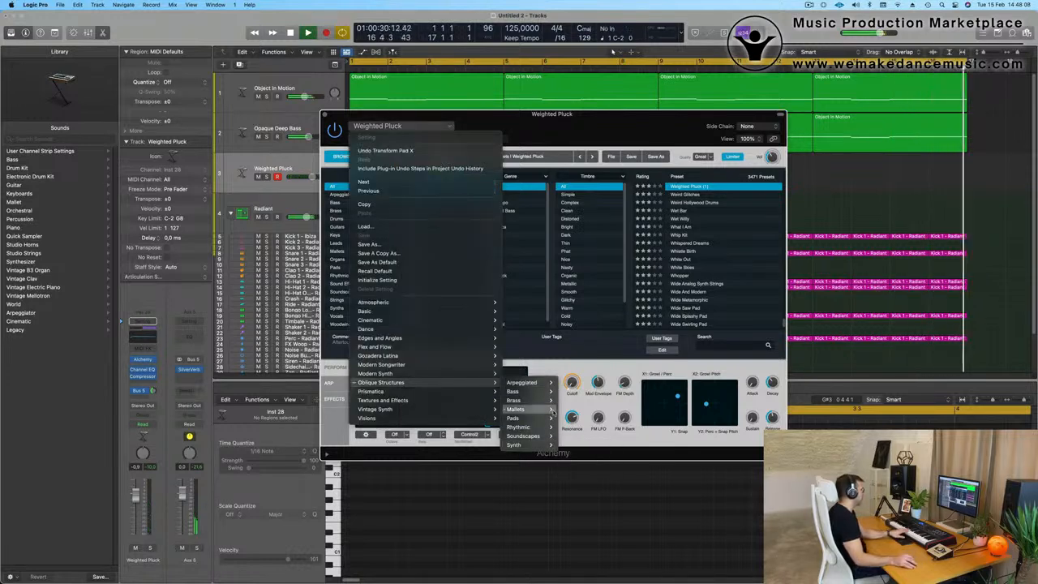
{"action": "mouse_move", "coordinate": [519, 409]}
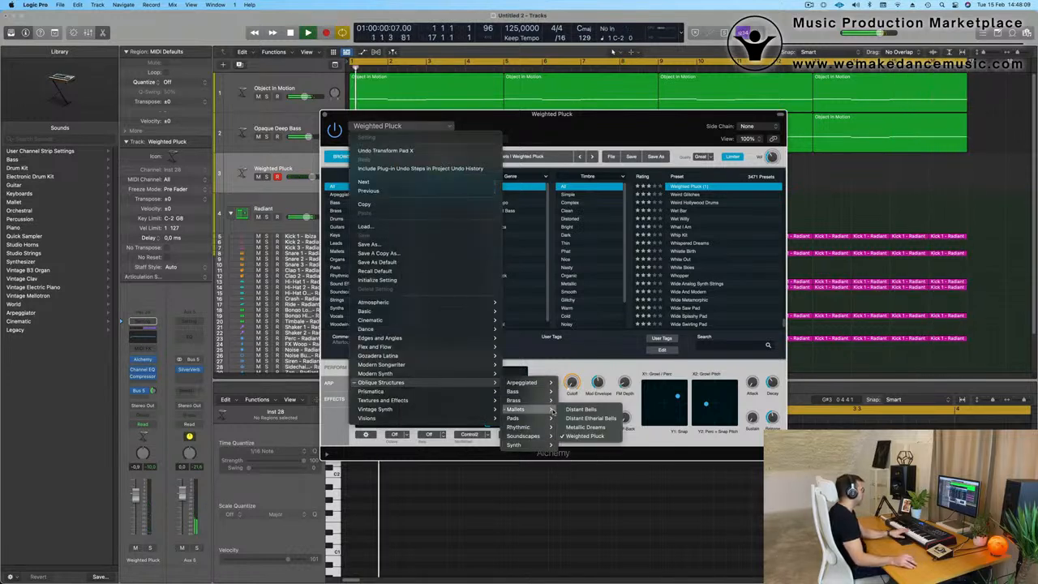
{"action": "left_click", "coordinate": [600, 418]}
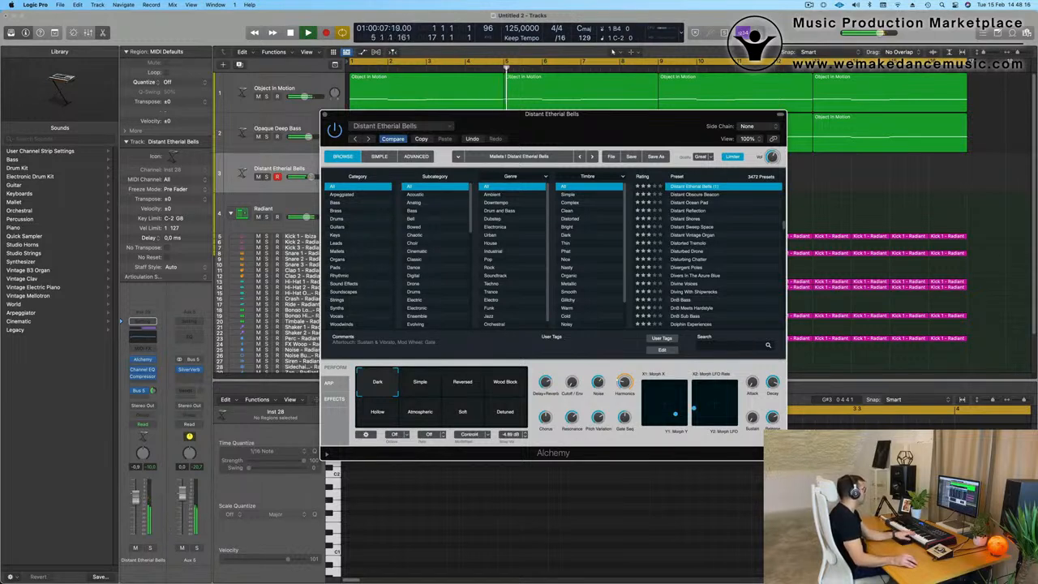
{"action": "left_click", "coordinate": [137, 517]}
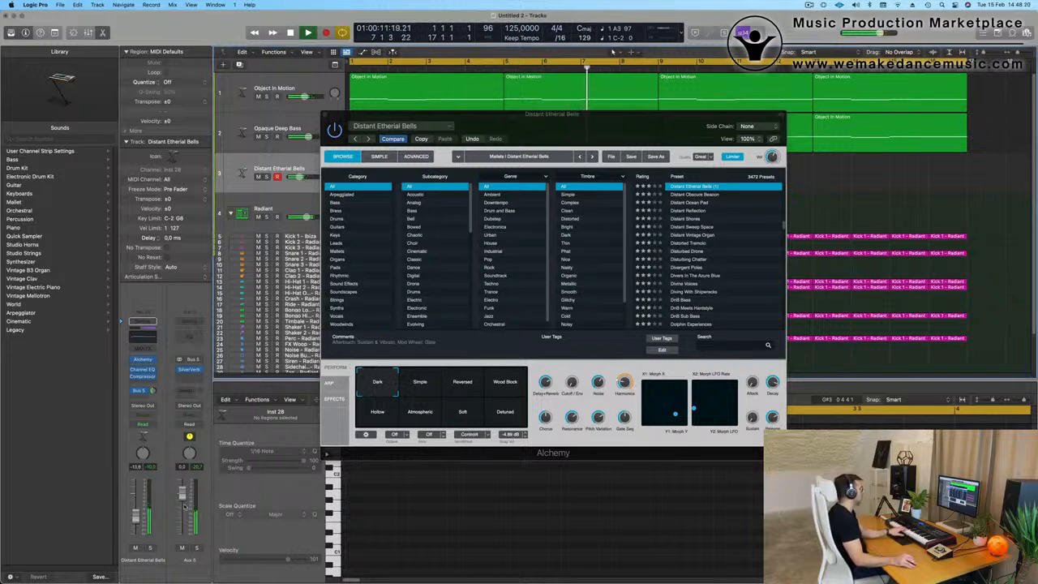
Step: Switch the bells from the Simple to the Reversed snapshot and record a four-note part from bar 12 to bar 17
{"action": "left_click", "coordinate": [424, 385]}
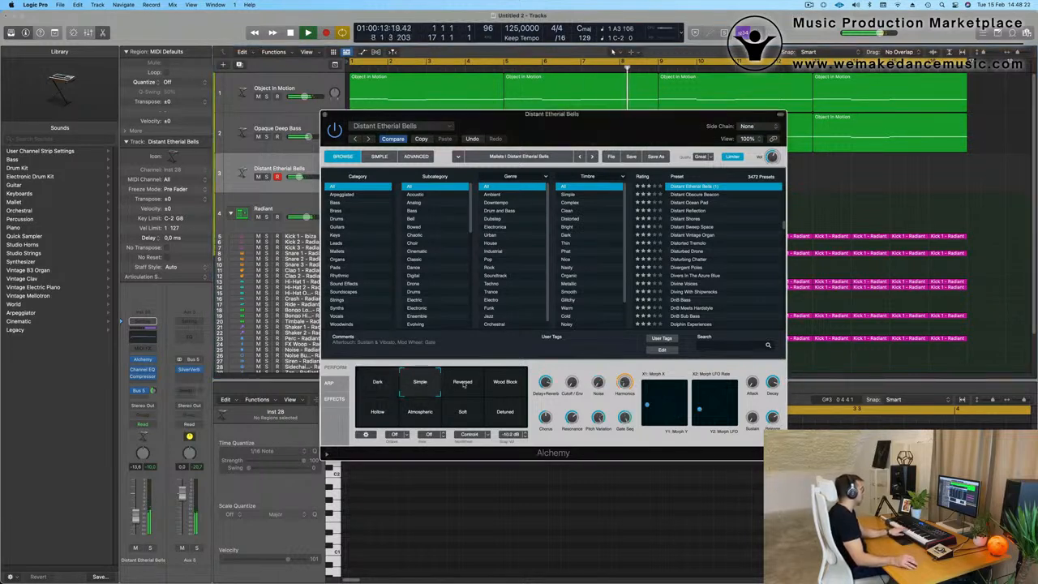
{"action": "left_click", "coordinate": [463, 385]}
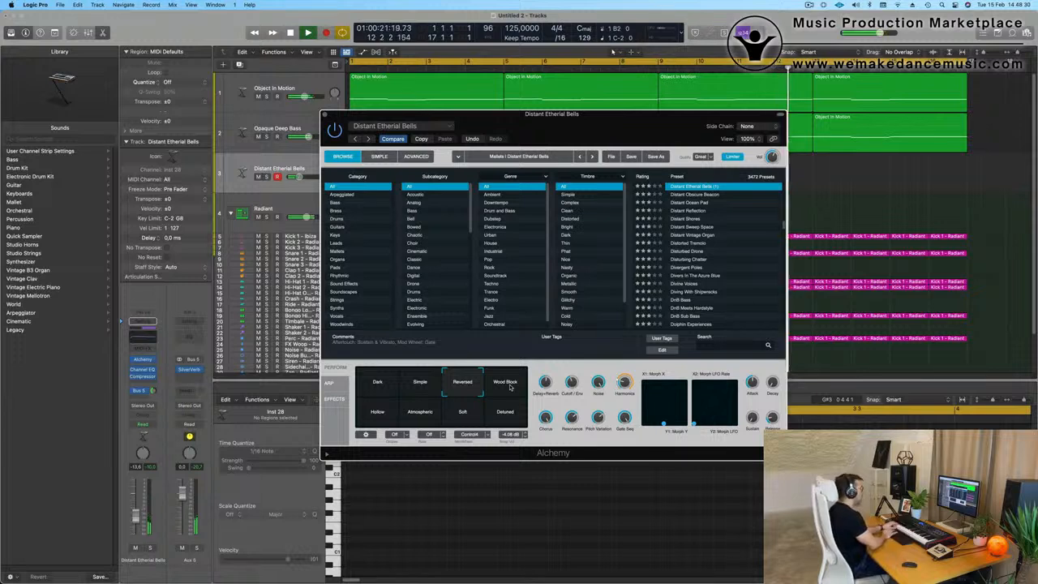
{"action": "key", "text": "r"}
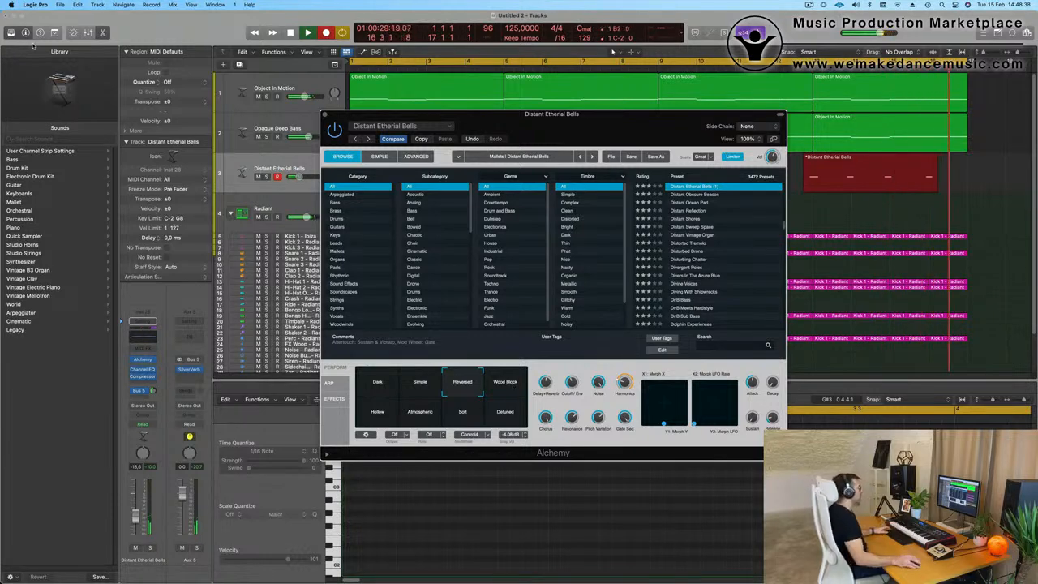
{"action": "key", "text": "space"}
{"action": "left_click_drag", "start_coordinate": [623, 116], "coordinate": [553, 417]}
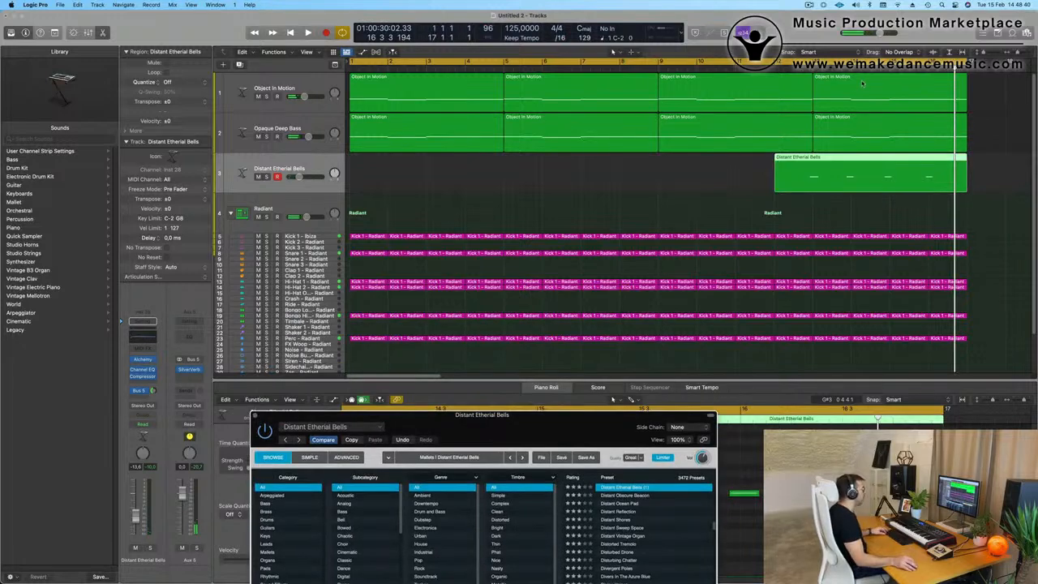
Step: Shift the recorded bell notes slightly later in the Piano Roll so each one lines up with the start of a bar
{"action": "key", "text": "e"}
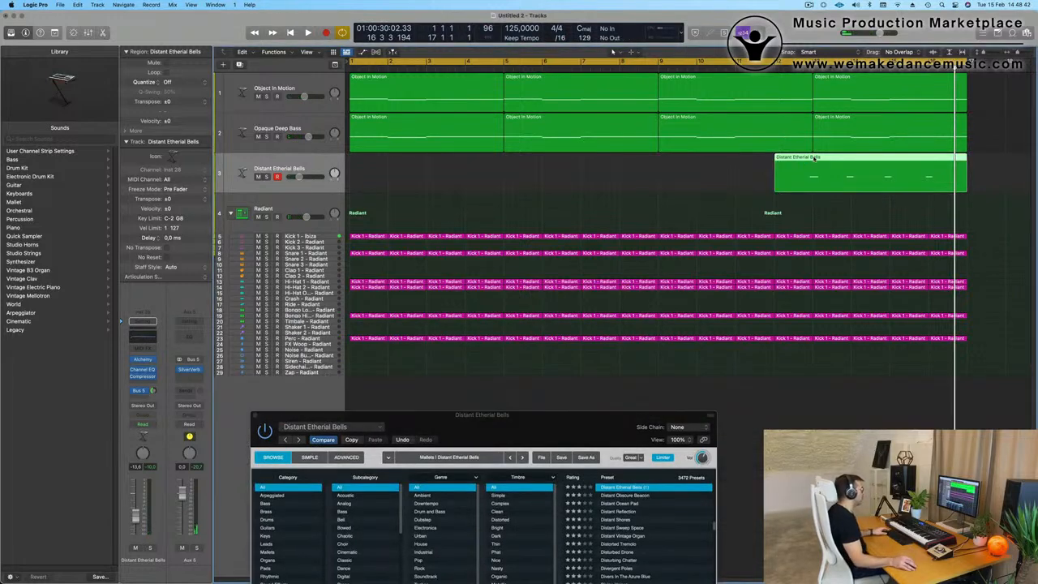
{"action": "key", "text": "e"}
{"action": "left_click_drag", "start_coordinate": [550, 419], "coordinate": [757, 82]}
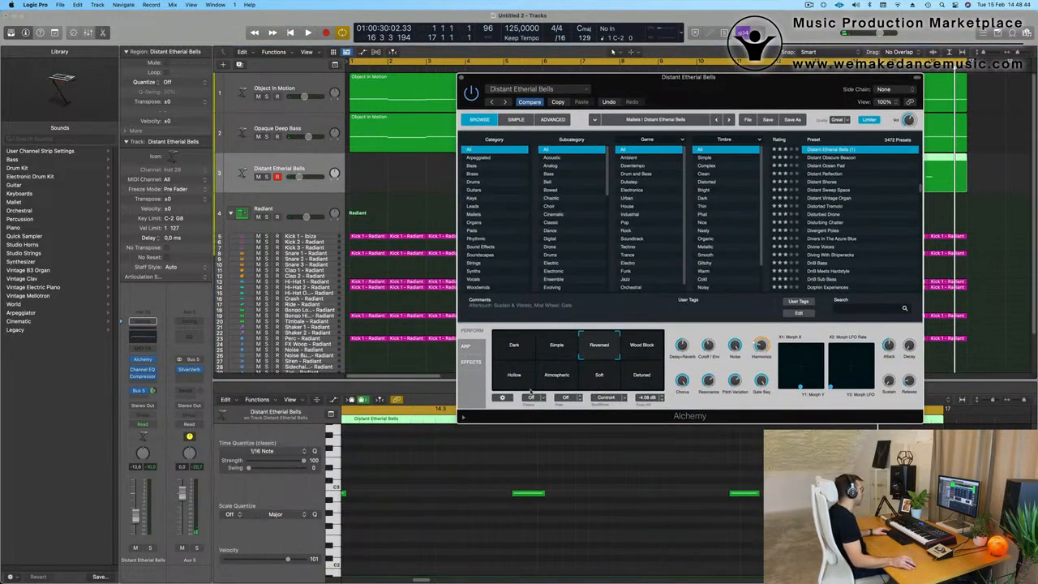
{"action": "left_click", "coordinate": [521, 530]}
{"action": "key", "text": "z"}
{"action": "key", "text": "super+a"}
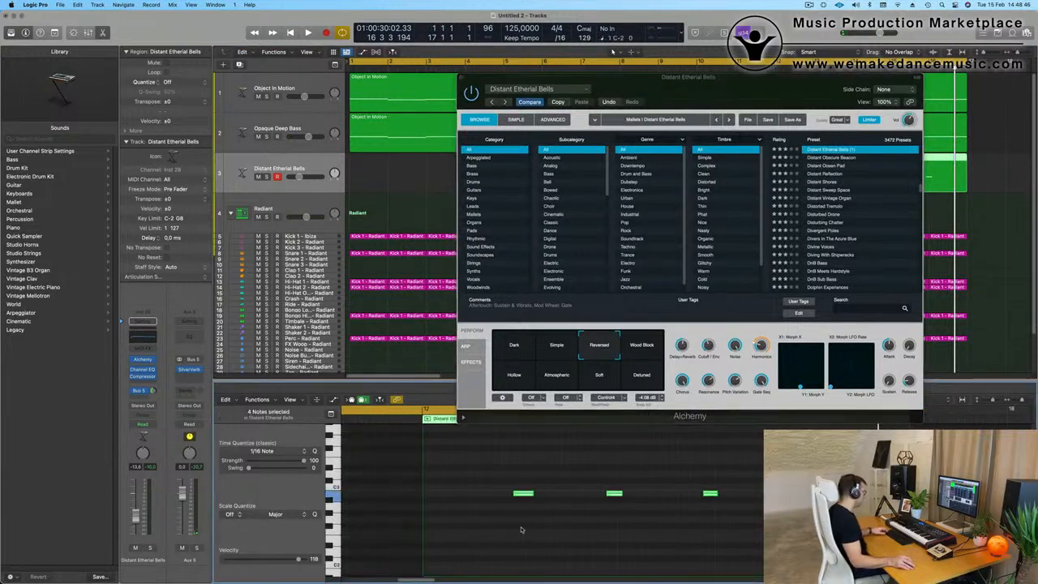
{"action": "key", "text": "super+a"}
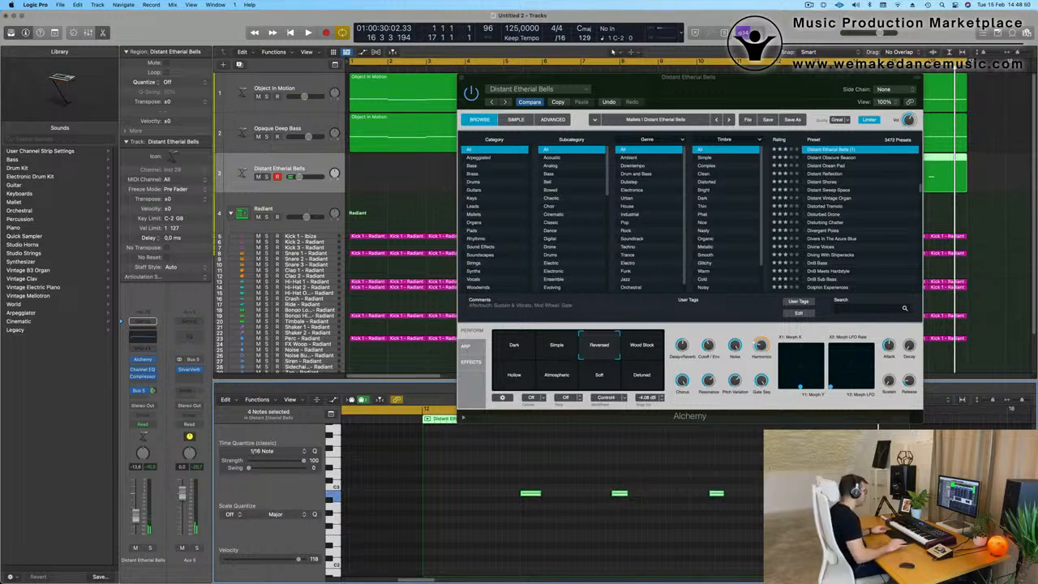
{"action": "left_click_drag", "start_coordinate": [603, 467], "coordinate": [764, 533]}
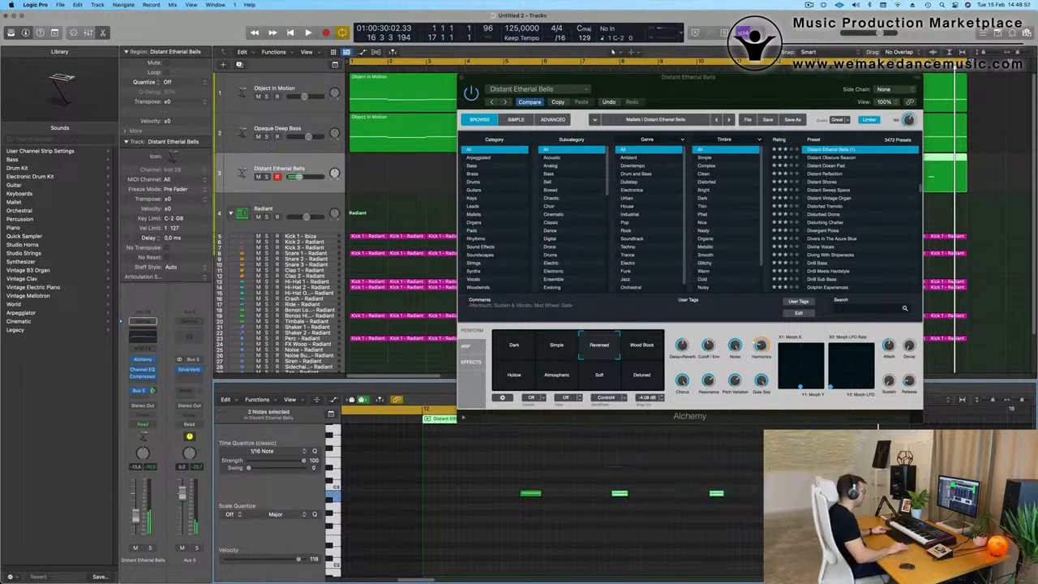
{"action": "left_click_drag", "start_coordinate": [611, 479], "coordinate": [768, 529]}
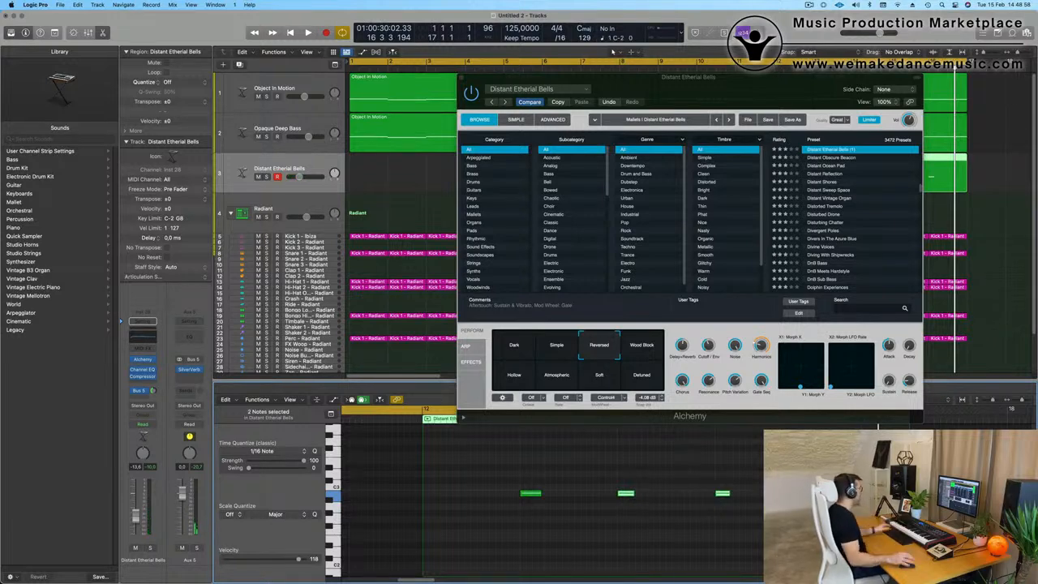
Step: Split the bell region at bar 13, delete its leading piece and move the remaining four-bar region to bar 1
{"action": "left_click_drag", "start_coordinate": [748, 82], "coordinate": [734, 320]}
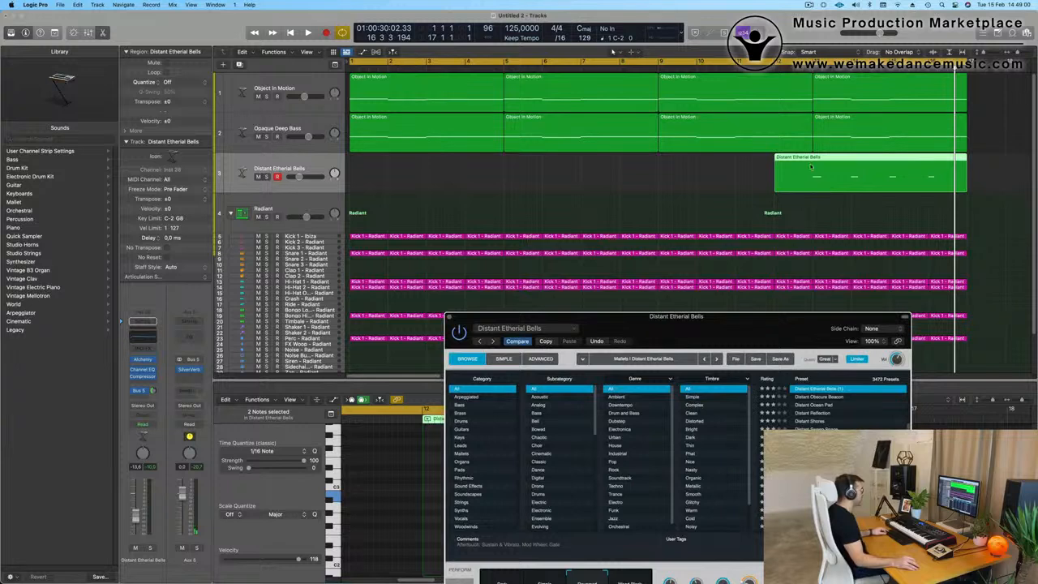
{"action": "left_click", "coordinate": [834, 174]}
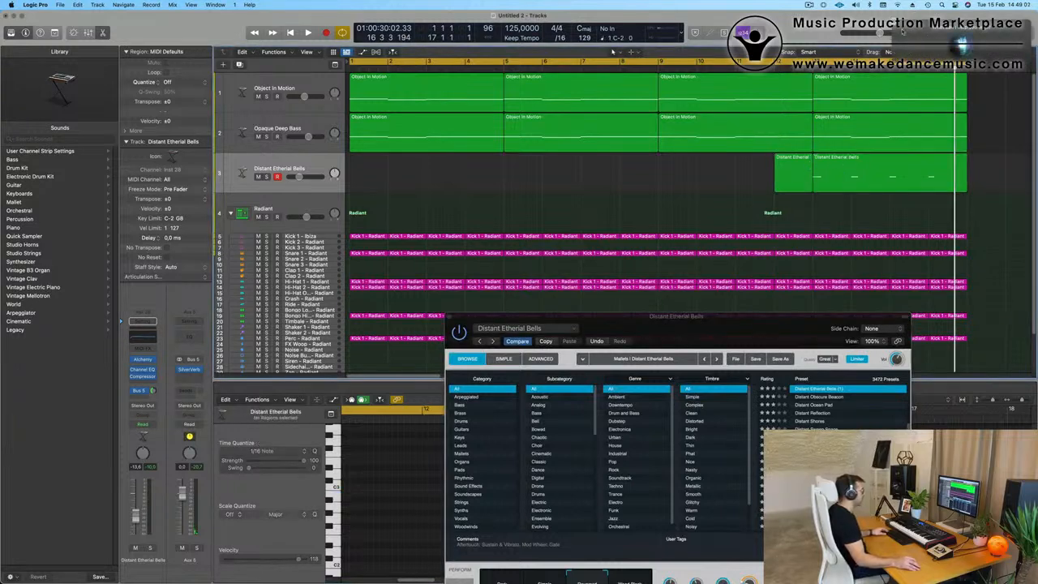
{"action": "left_click", "coordinate": [804, 168]}
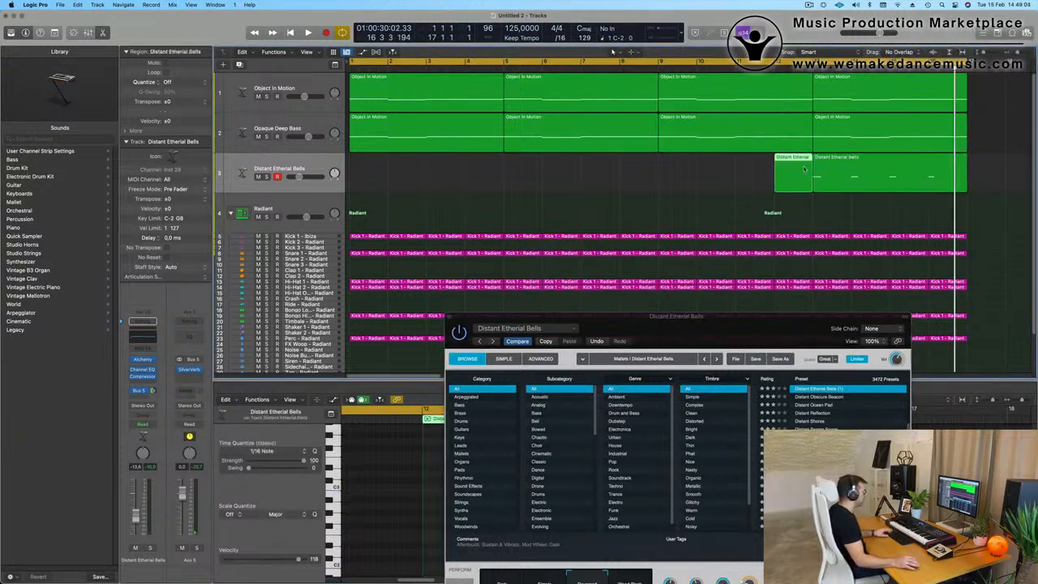
{"action": "key", "text": "Delete"}
{"action": "left_click_drag", "start_coordinate": [892, 174], "coordinate": [428, 183]}
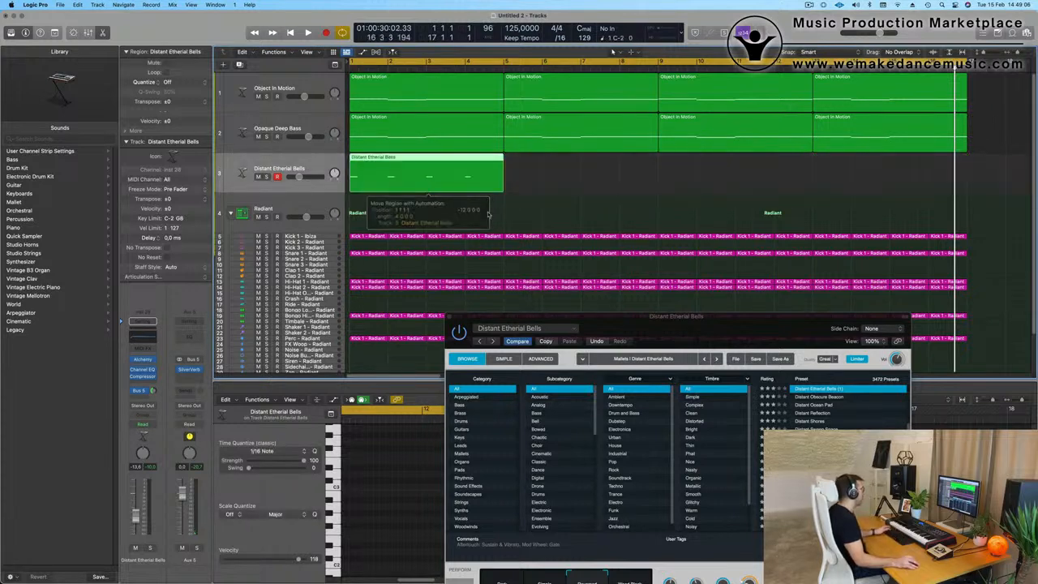
Step: Lower the Distant Etherial Bells track level to -21.5 dB while the arrangement plays
{"action": "key", "text": "space"}
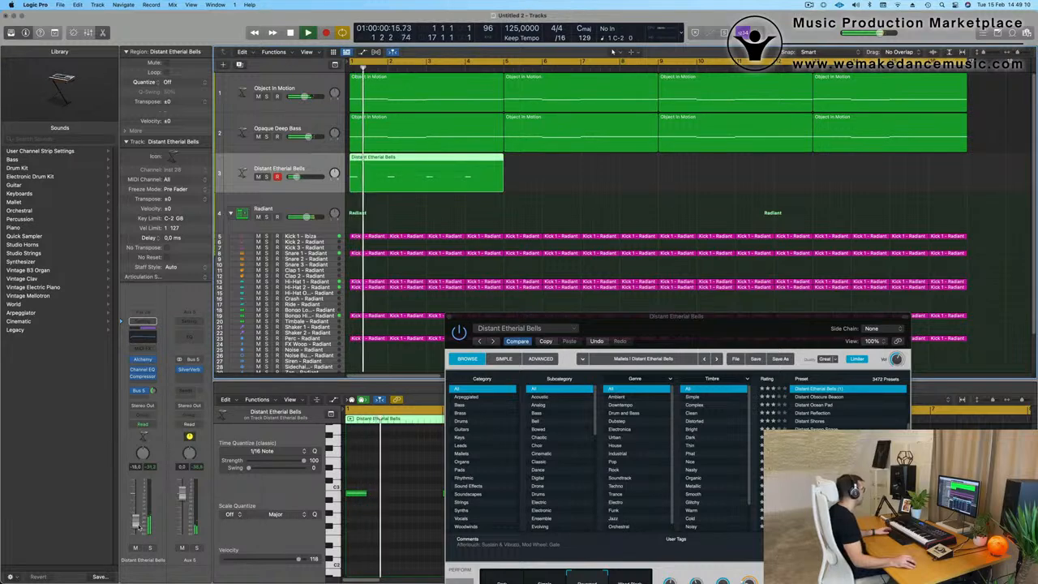
{"action": "left_click_drag", "start_coordinate": [138, 528], "coordinate": [138, 529]}
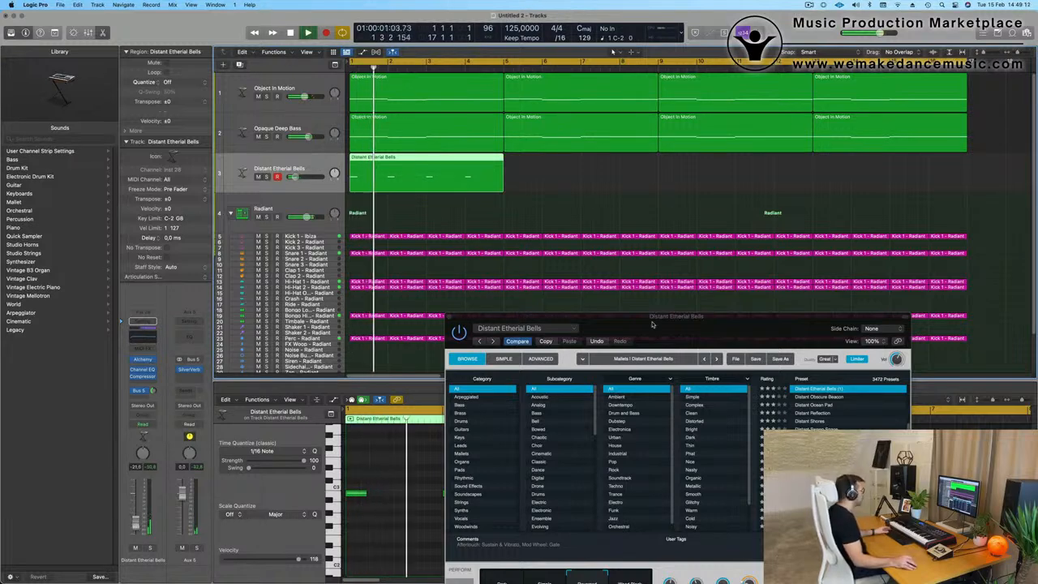
{"action": "left_click_drag", "start_coordinate": [652, 318], "coordinate": [456, 465]}
Step: Repeat the four-bar bell region three times to fill the arrangement up to bar 17
{"action": "left_click", "coordinate": [404, 180]}
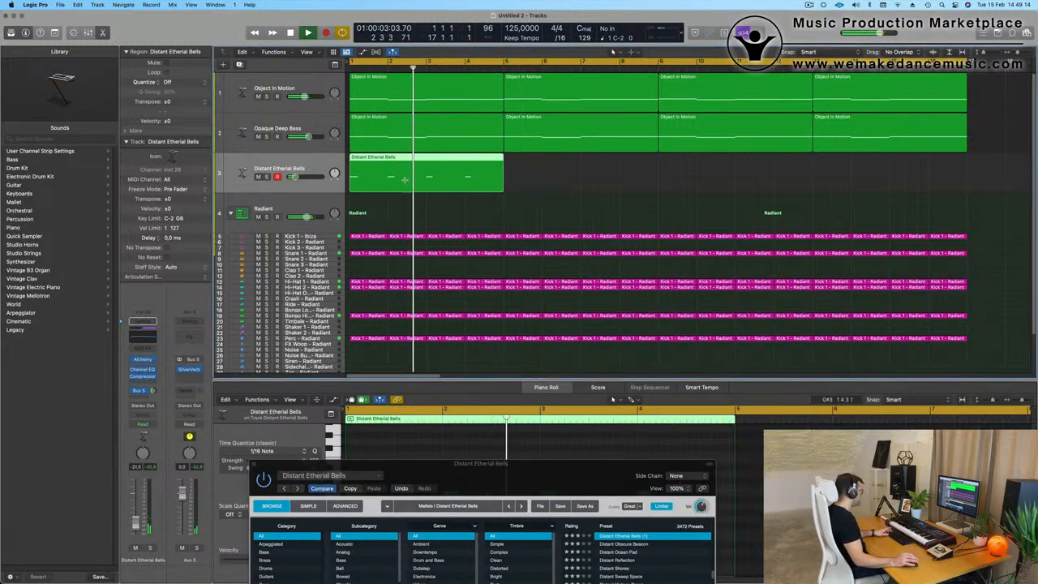
{"action": "key", "text": "super+r"}
{"action": "key", "text": "super+r"}
{"action": "key", "text": "super+r"}
{"action": "key", "text": "super+Left"}
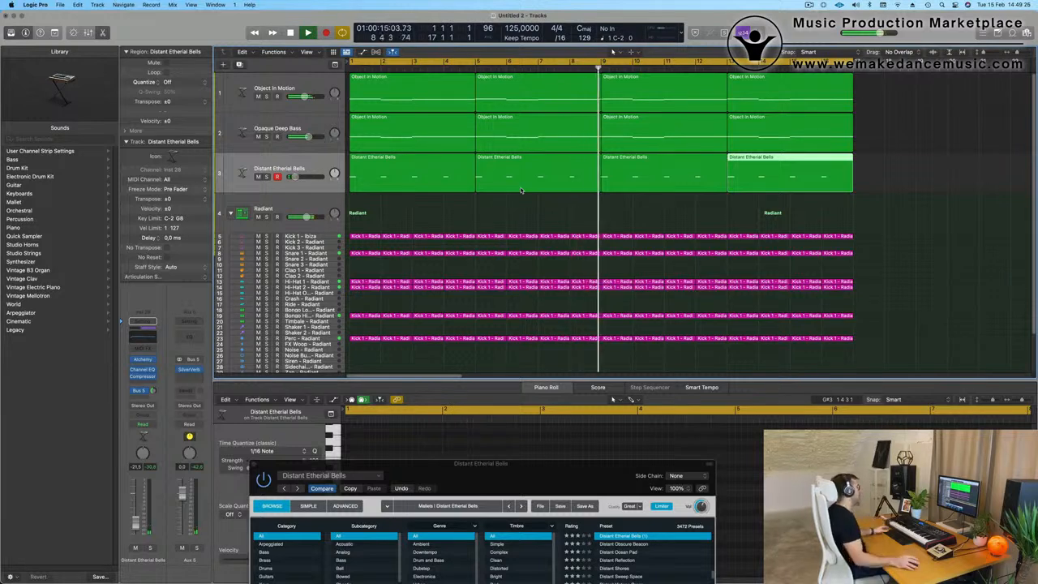
Step: Try the Wood Block snapshot on the bells against the playing arrangement and return to Reversed
{"action": "key", "text": "Return"}
{"action": "left_click", "coordinate": [326, 185]}
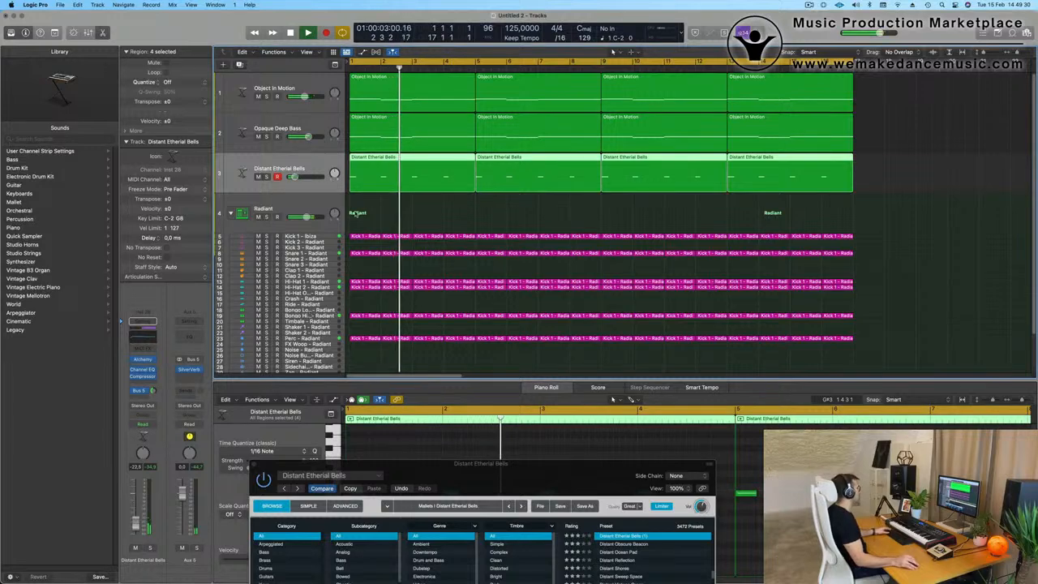
{"action": "left_click_drag", "start_coordinate": [371, 478], "coordinate": [349, 227]}
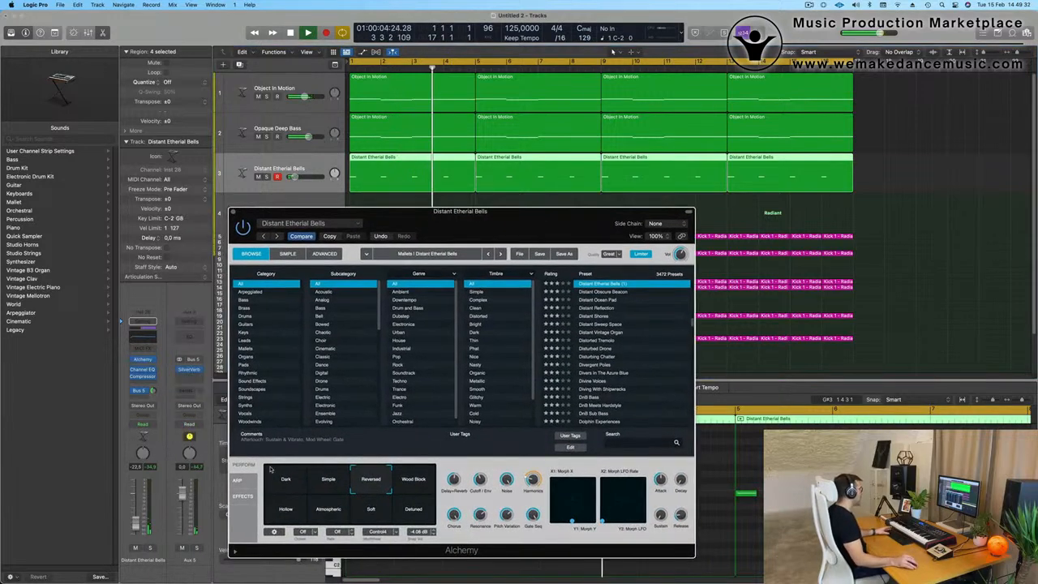
{"action": "left_click", "coordinate": [415, 482]}
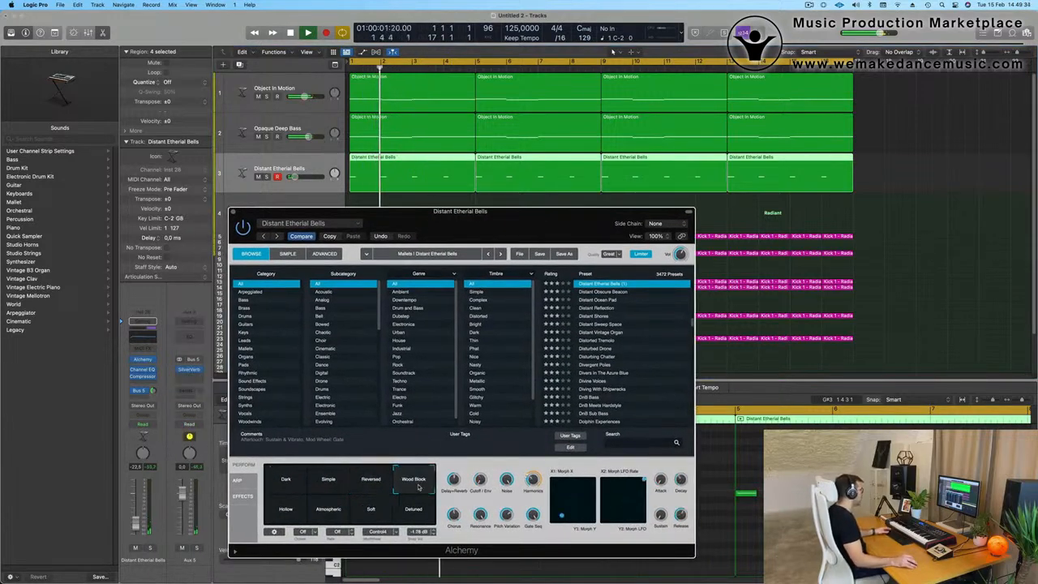
{"action": "left_click", "coordinate": [373, 482]}
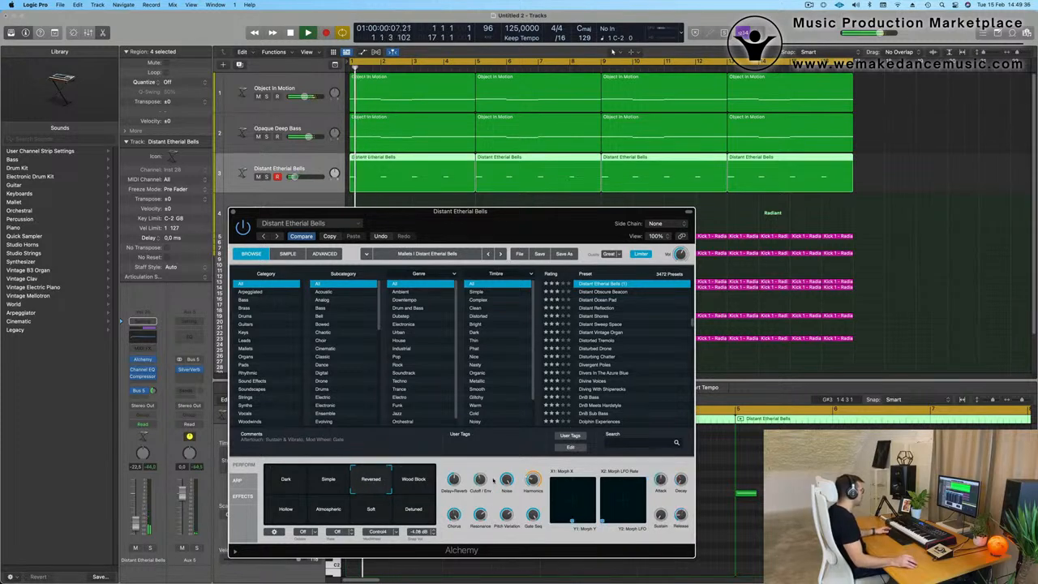
Step: Adjust the bells' Cutoff/Env to 44%, lower the track level to -26.0 dB and close Alchemy
{"action": "mouse_move", "coordinate": [482, 480]}
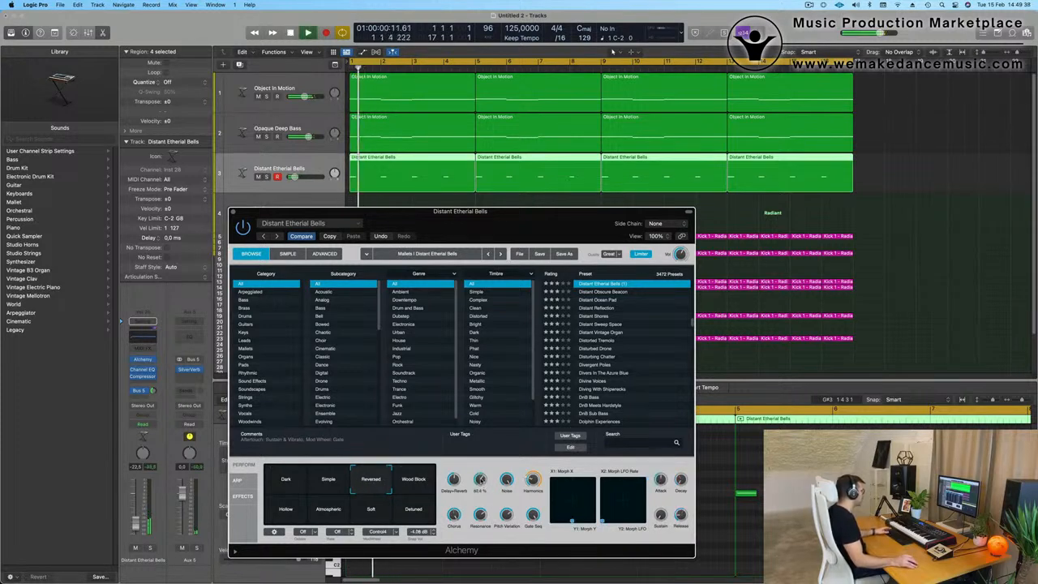
{"action": "left_click_drag", "start_coordinate": [549, 233], "coordinate": [652, 302]}
{"action": "key", "text": "Return"}
{"action": "key", "text": "Return"}
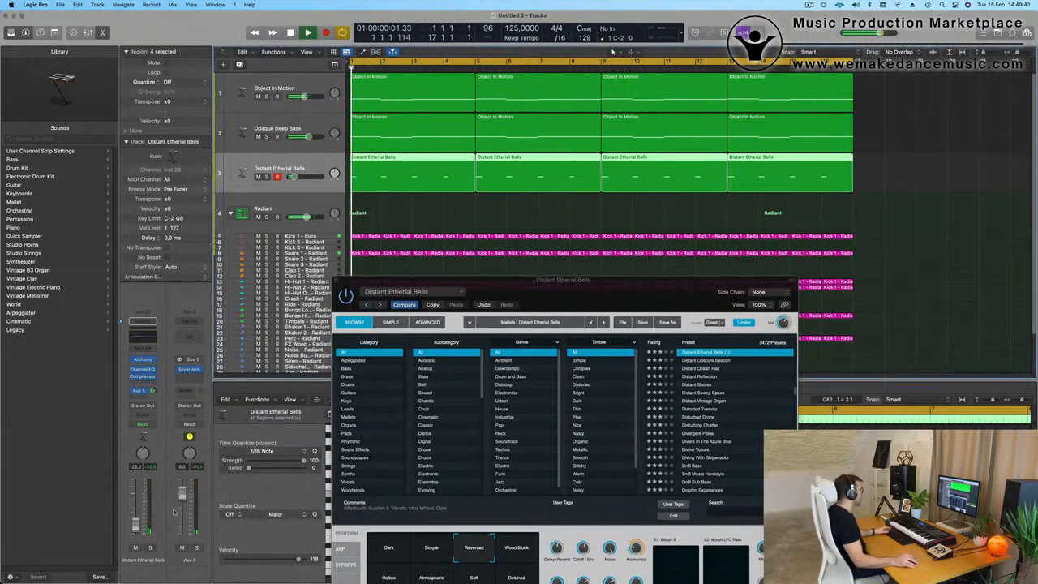
{"action": "left_click_drag", "start_coordinate": [563, 296], "coordinate": [563, 276]}
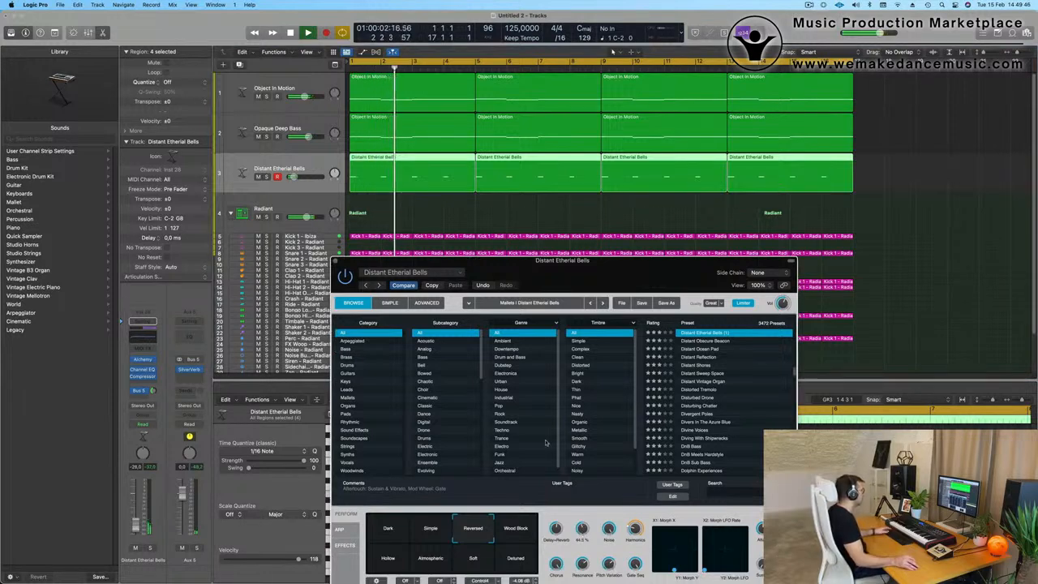
{"action": "left_click", "coordinate": [336, 262]}
{"action": "key", "text": "Return"}
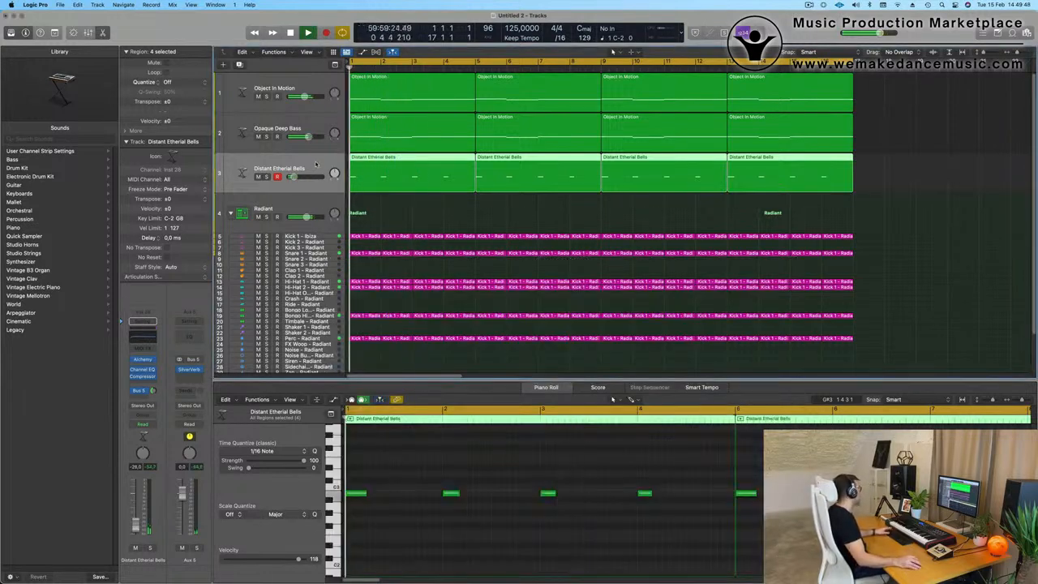
Step: Duplicate the Distant Etherial Bells track with its settings and open the new track's Alchemy instrument
{"action": "left_click", "coordinate": [240, 65]}
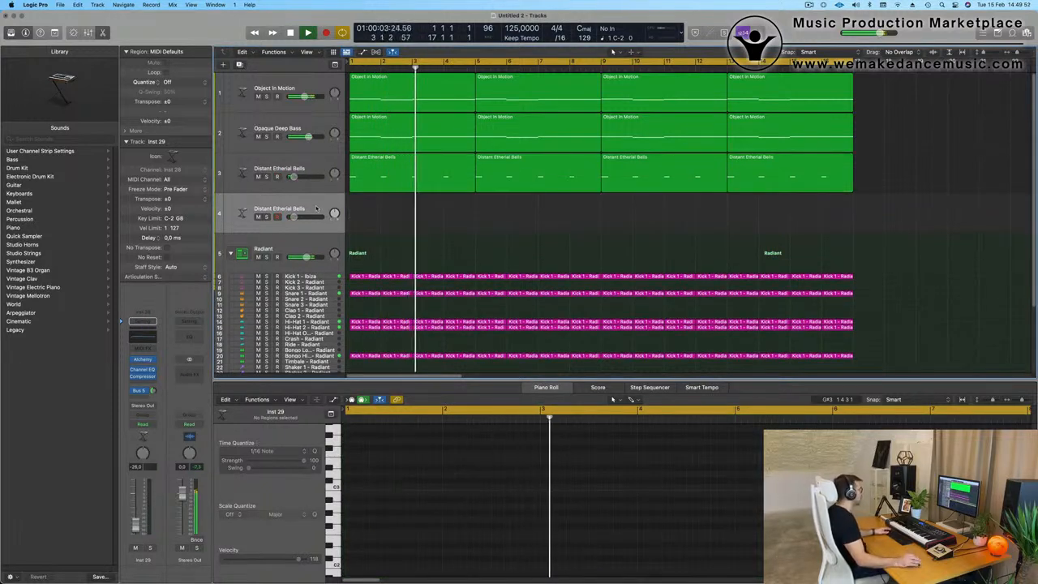
{"action": "left_click", "coordinate": [144, 360]}
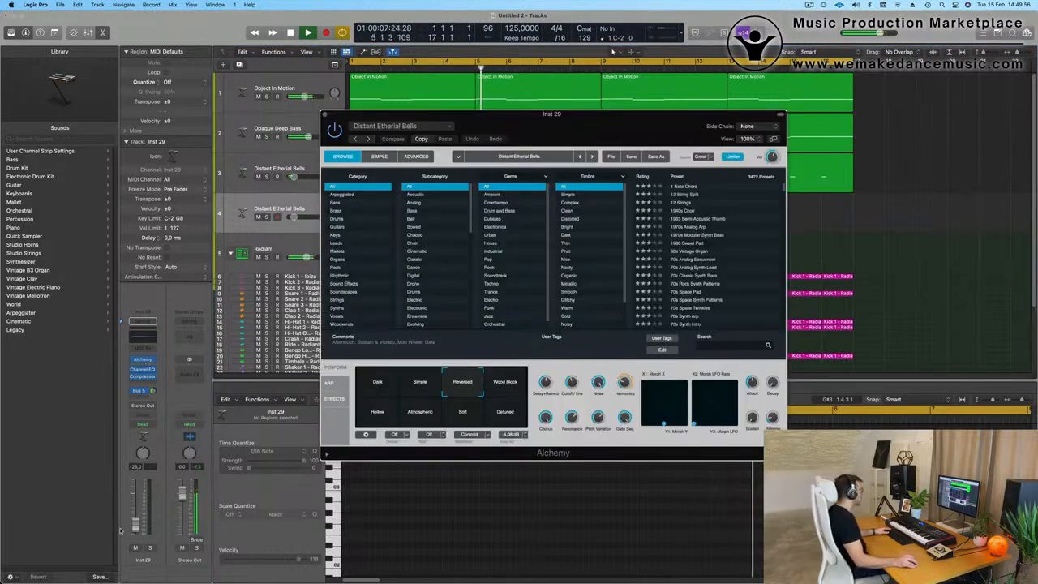
Step: Filter the Alchemy presets to Mallets, load Atlantean Bells and audition its Damped and Warm Ambience variations
{"action": "key", "text": "super+w"}
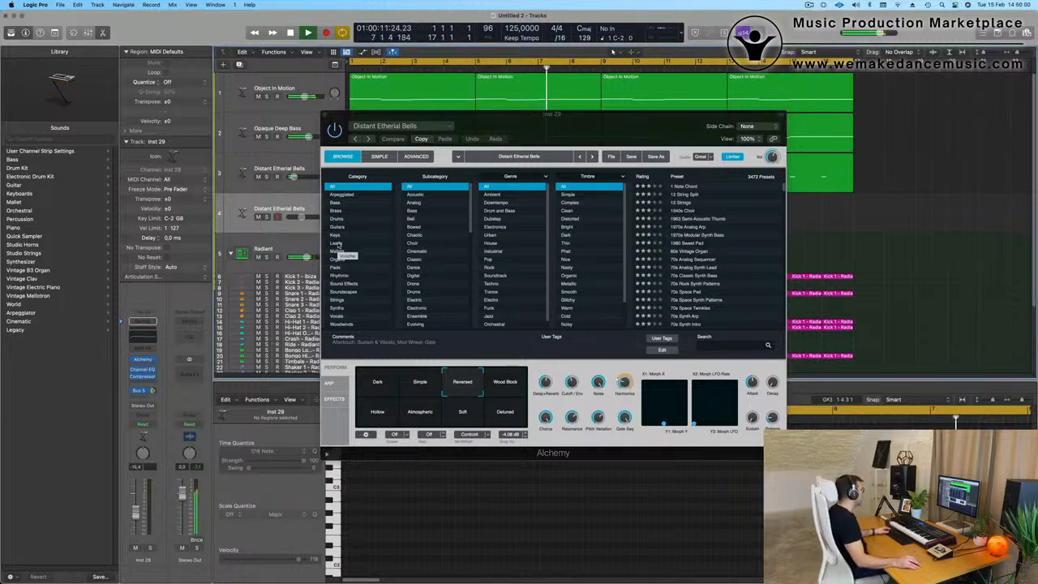
{"action": "left_click", "coordinate": [339, 253]}
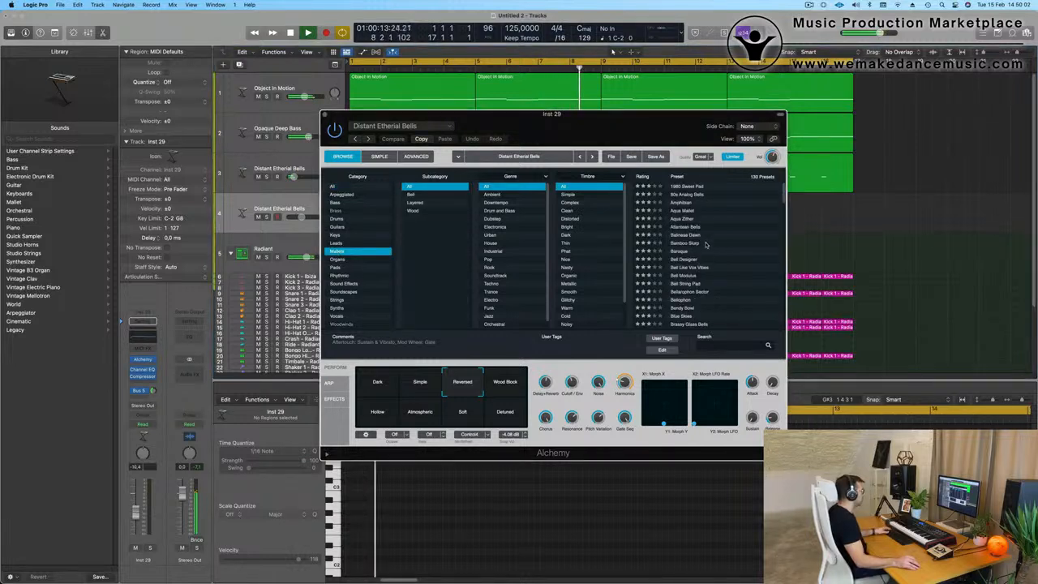
{"action": "left_click", "coordinate": [682, 227]}
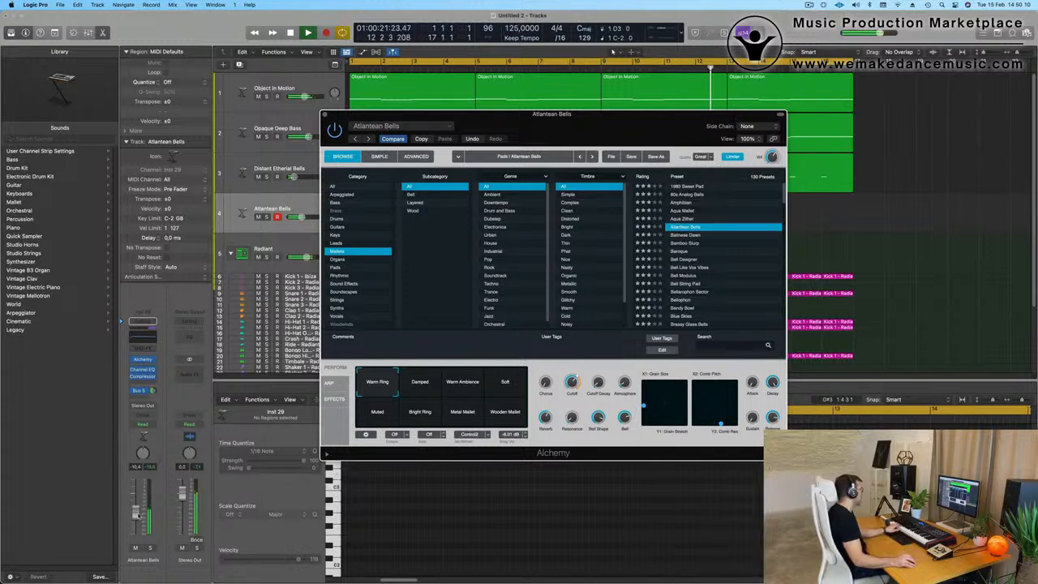
{"action": "left_click", "coordinate": [145, 390]}
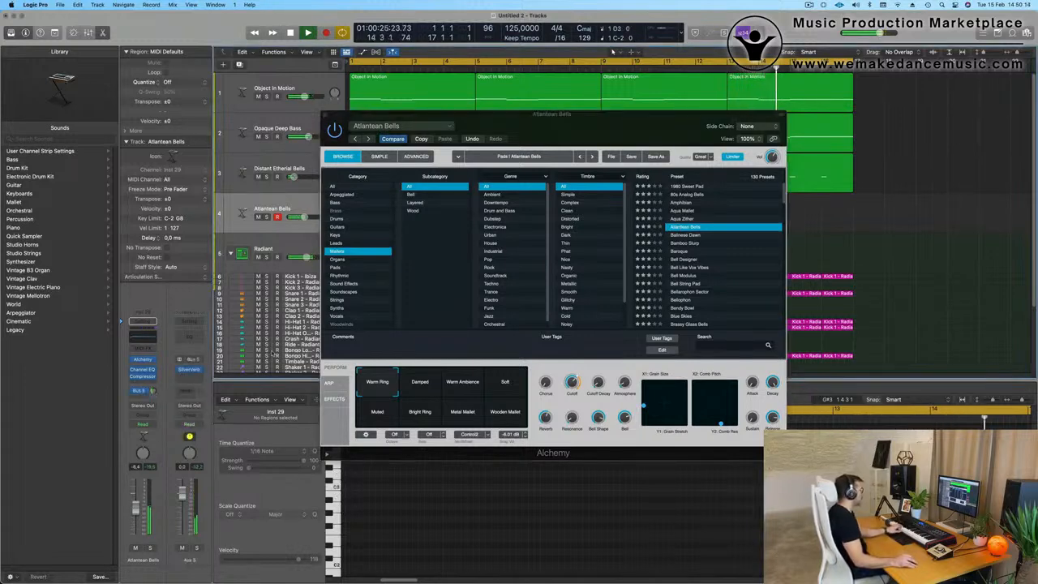
{"action": "left_click", "coordinate": [419, 385]}
{"action": "left_click", "coordinate": [463, 385]}
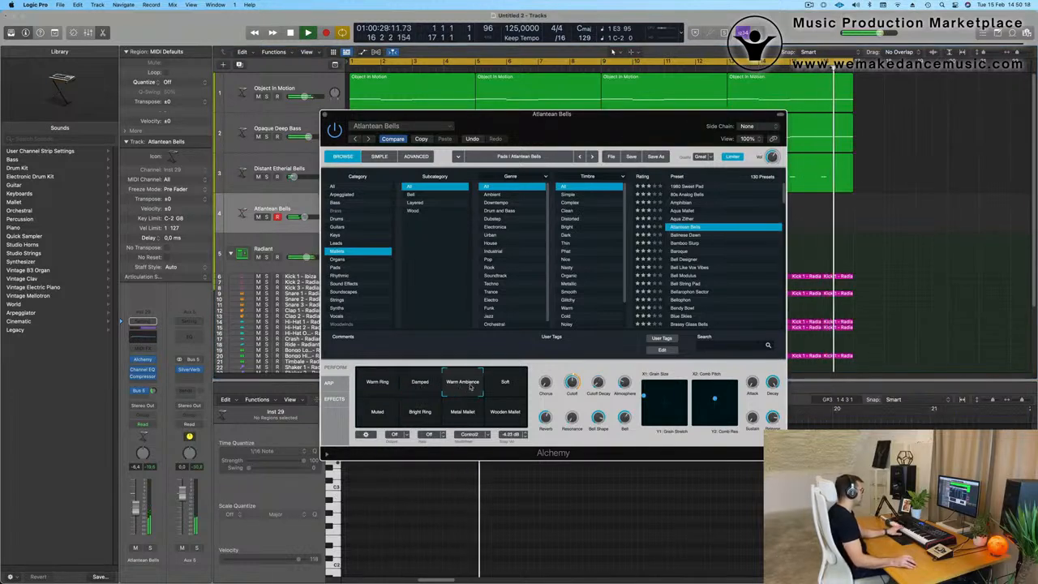
Step: Load the Balinese Dawn preset with the track volume at -1.1 dB and audition its mallet, Comb Moan and Rusty Pad variations
{"action": "left_click", "coordinate": [691, 236]}
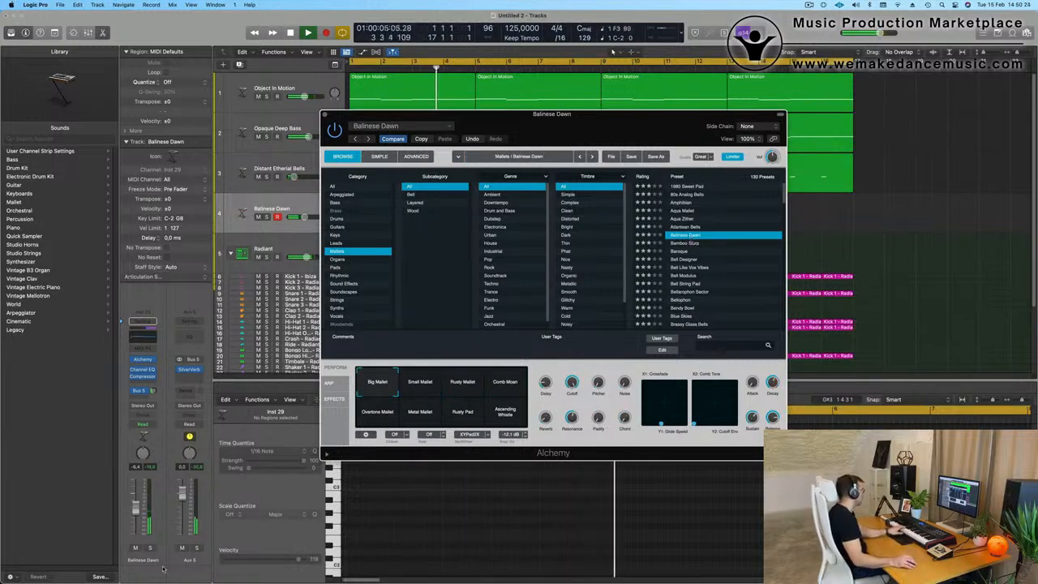
{"action": "left_click_drag", "start_coordinate": [139, 489], "coordinate": [139, 491]}
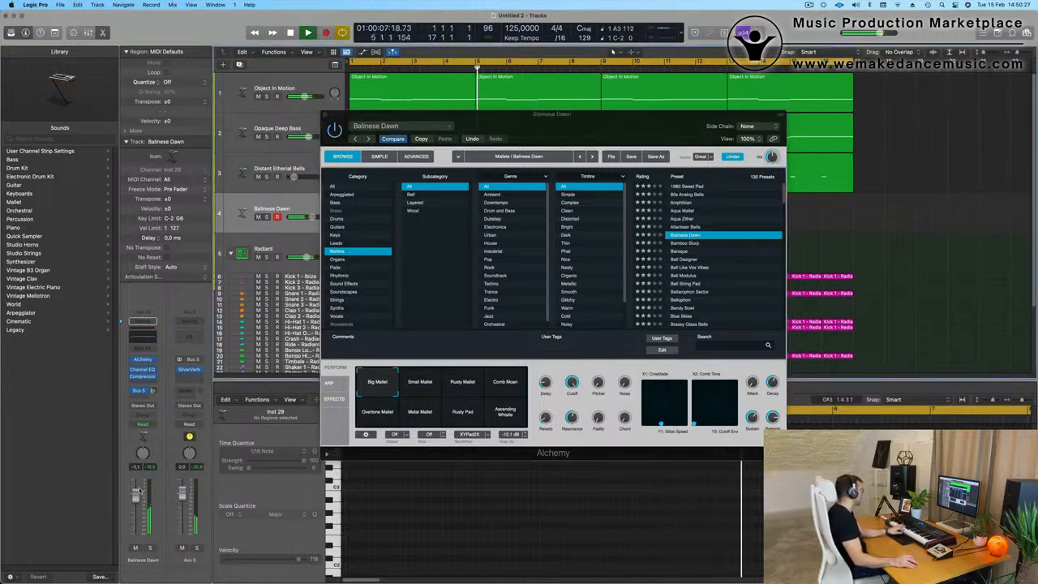
{"action": "left_click", "coordinate": [422, 381]}
{"action": "left_click", "coordinate": [464, 383]}
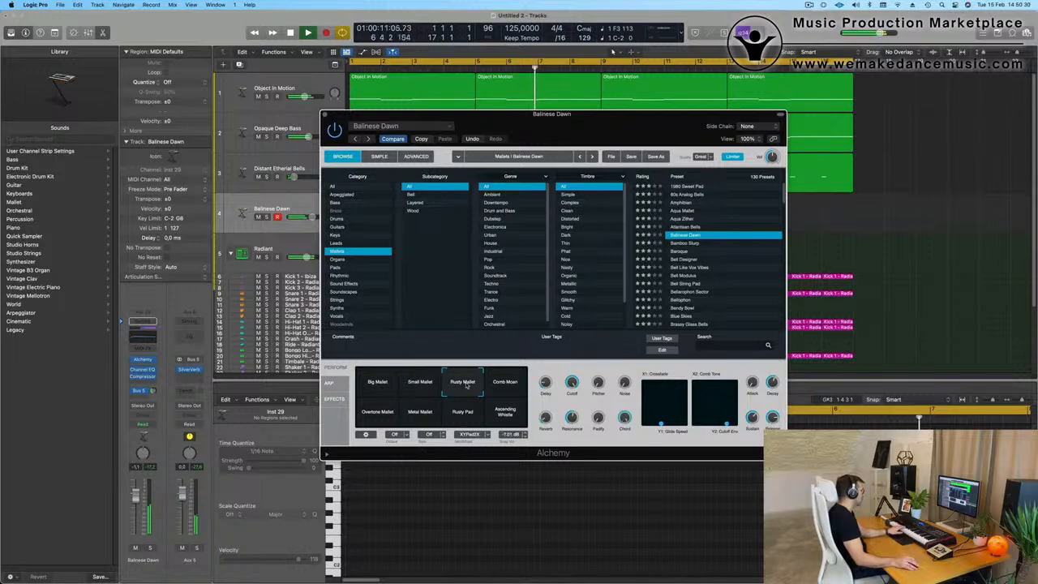
{"action": "left_click", "coordinate": [506, 384]}
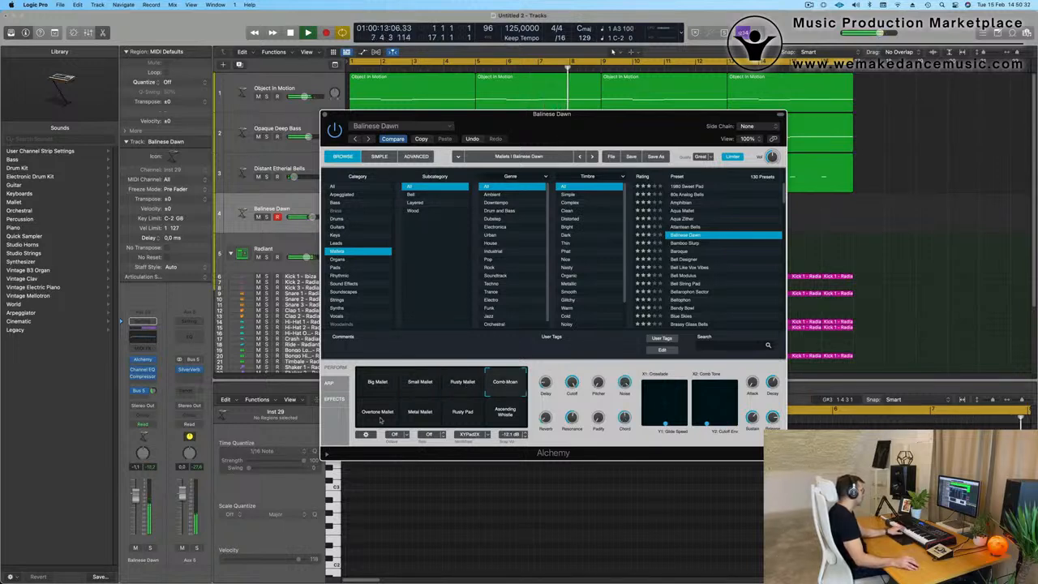
{"action": "left_click", "coordinate": [392, 419]}
{"action": "left_click", "coordinate": [426, 416]}
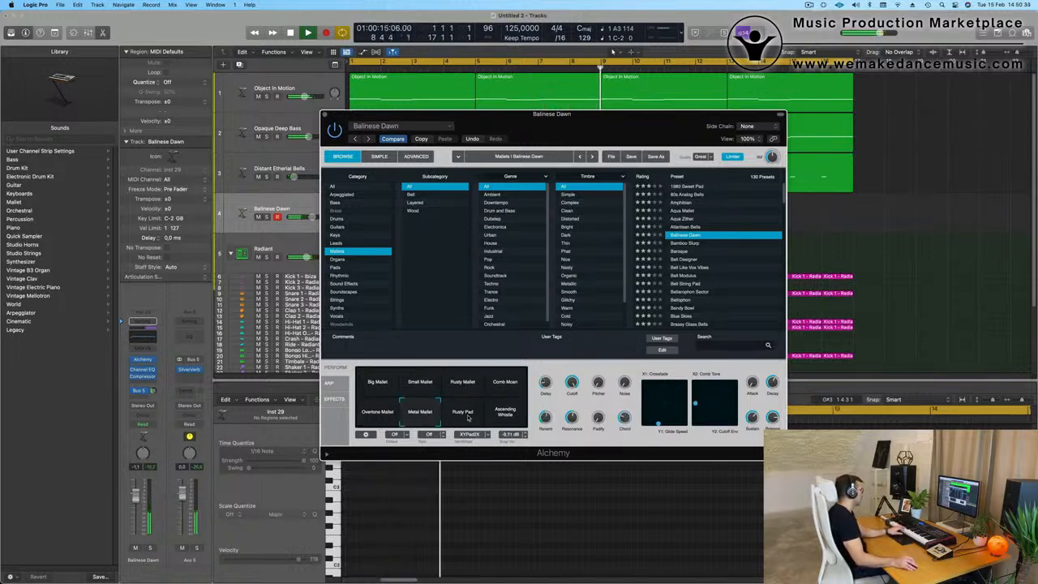
{"action": "left_click", "coordinate": [463, 412]}
Step: Try the Bamboo Slurp preset, load Baroque instead, and audition its Round Bells, Release Stop and Wooden Mallet variations
{"action": "left_click", "coordinate": [735, 244]}
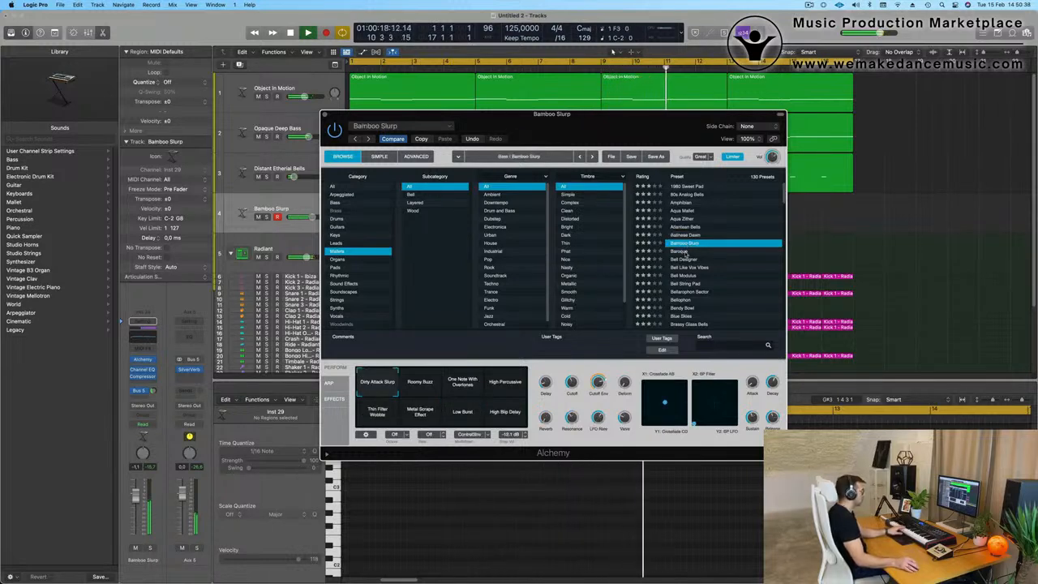
{"action": "left_click", "coordinate": [686, 253]}
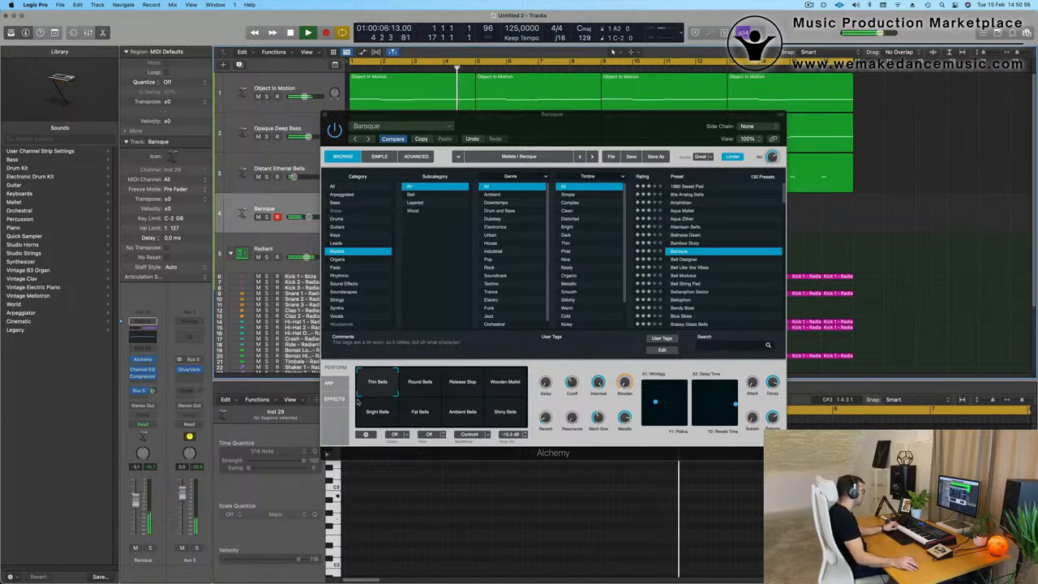
{"action": "left_click", "coordinate": [421, 389]}
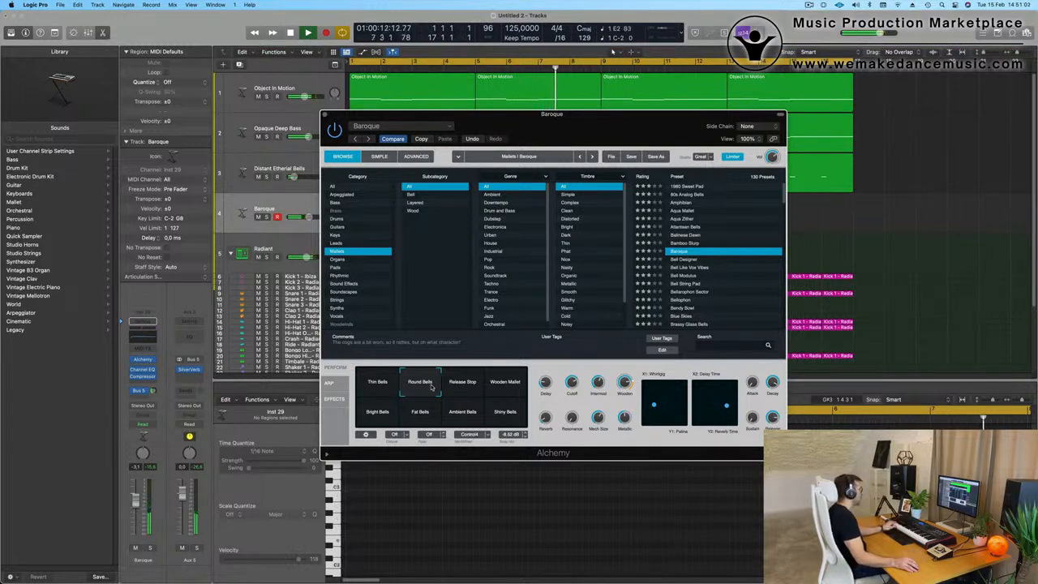
{"action": "left_click", "coordinate": [457, 385]}
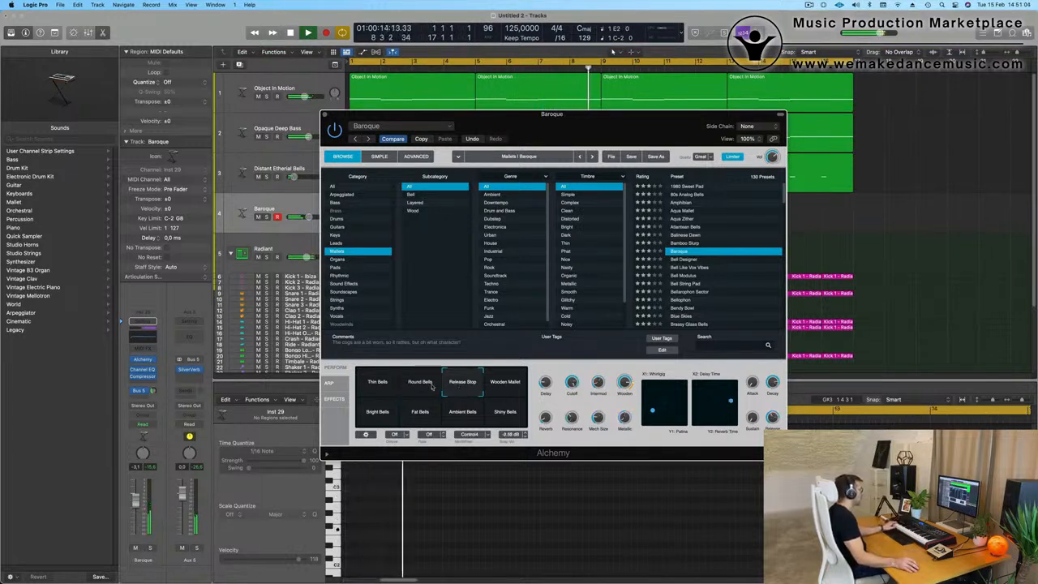
{"action": "left_click", "coordinate": [430, 387]}
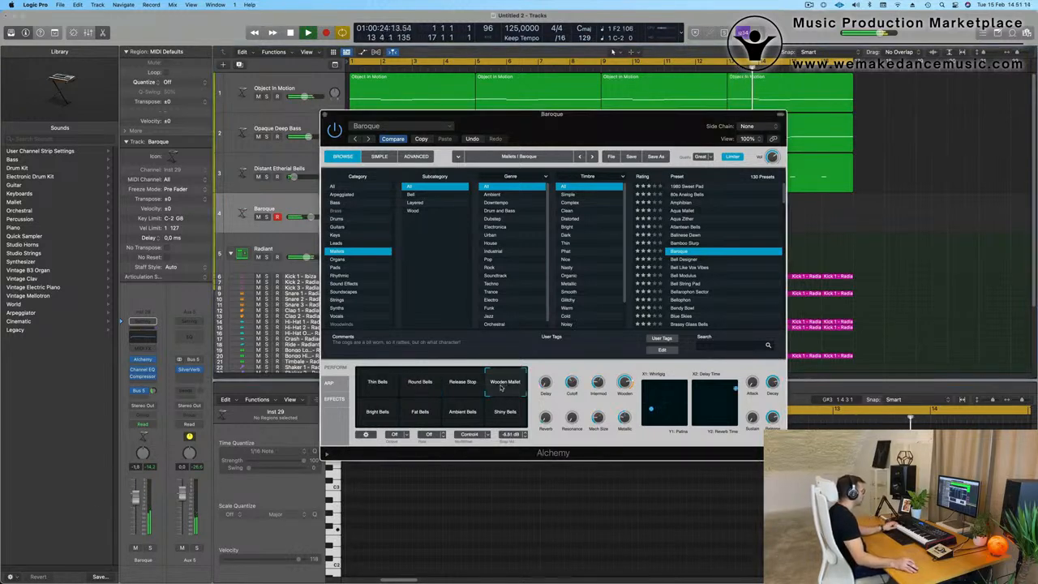
{"action": "left_click", "coordinate": [464, 385]}
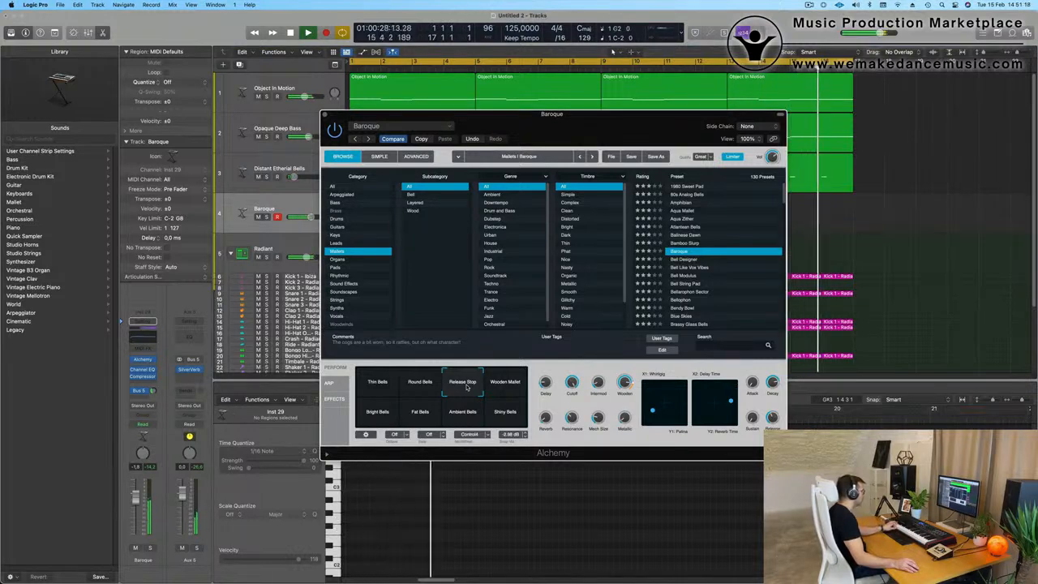
Step: Compare Baroque's Bright, Fat, Ambient and Shiny Bells variations and choose Fat Bells
{"action": "left_click", "coordinate": [379, 413]}
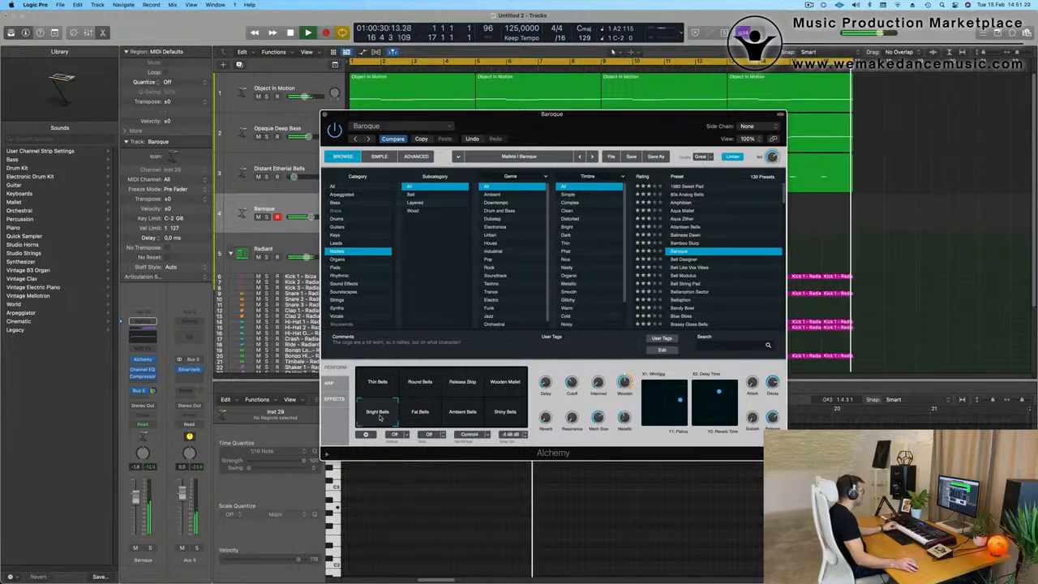
{"action": "left_click", "coordinate": [420, 416]}
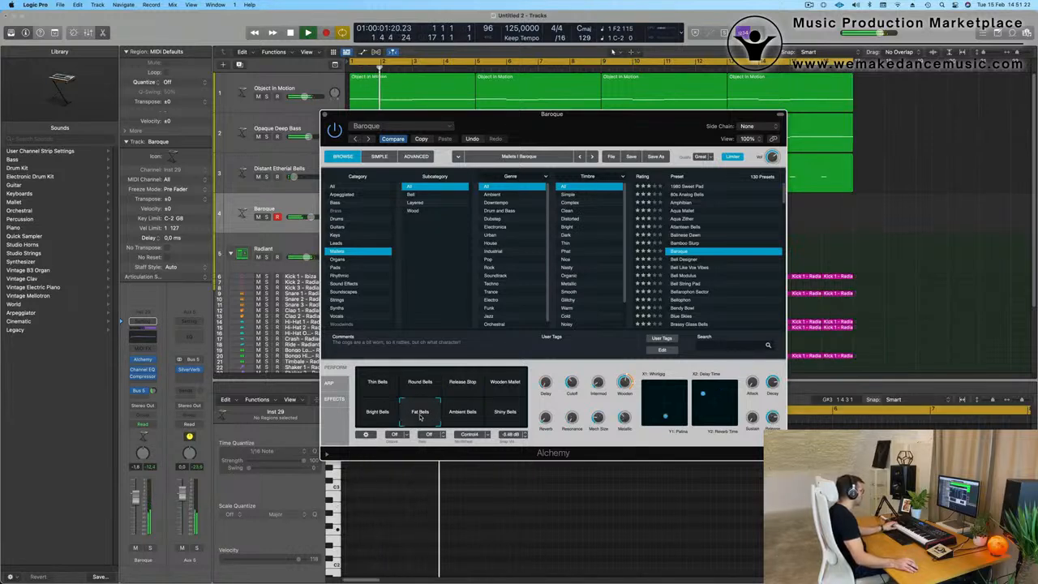
{"action": "left_click", "coordinate": [464, 417]}
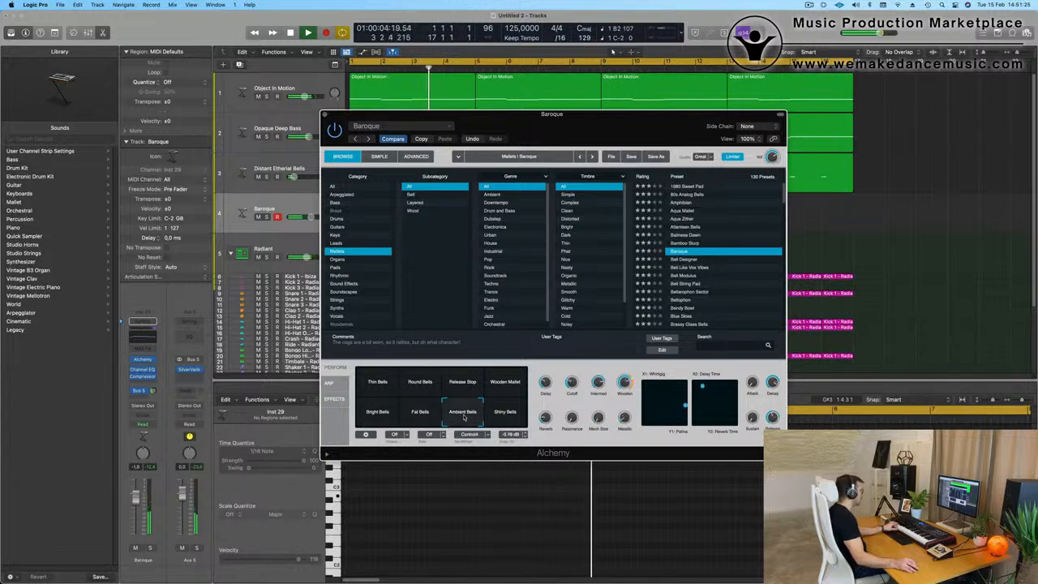
{"action": "left_click", "coordinate": [505, 419]}
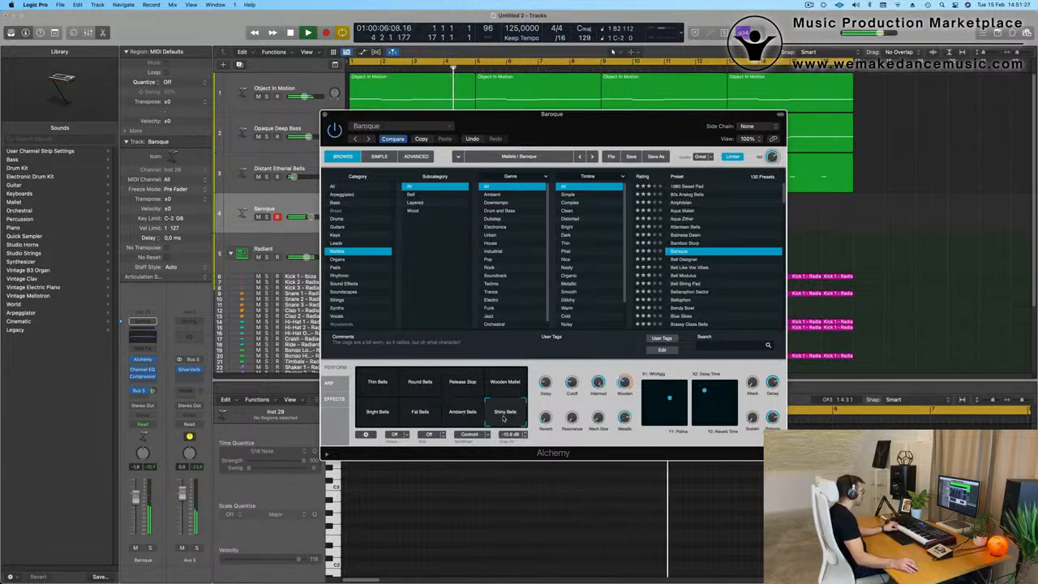
{"action": "left_click", "coordinate": [423, 417]}
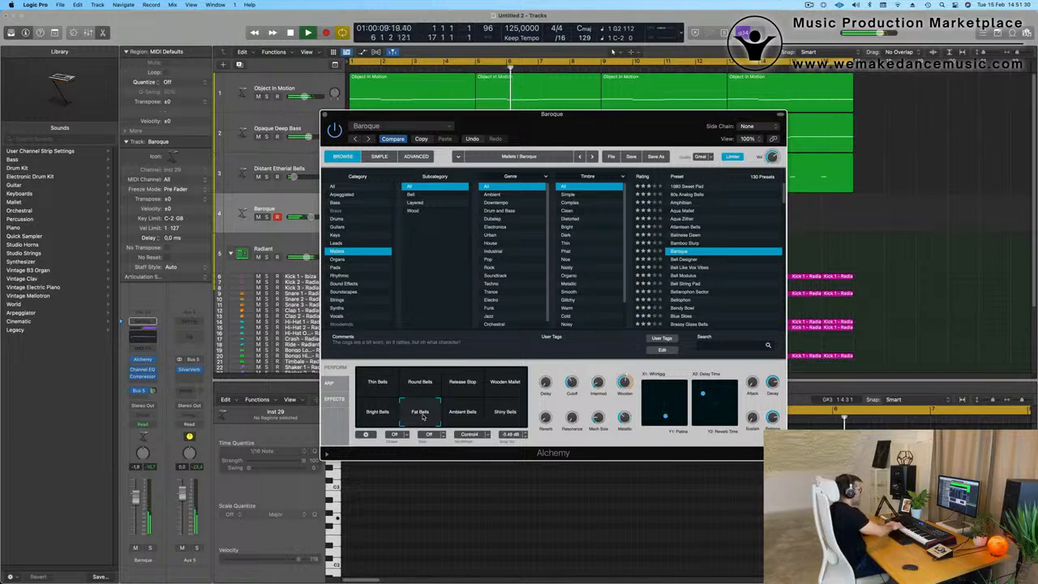
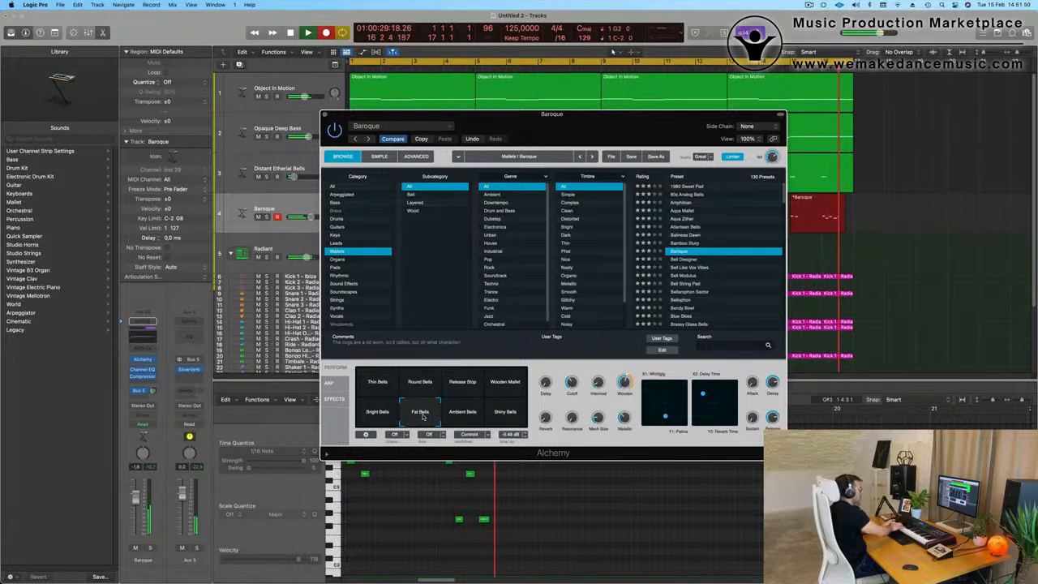
Step: Stop recording the Baroque part, split its region at bar 16 and delete the portion before the split
{"action": "key", "text": "space"}
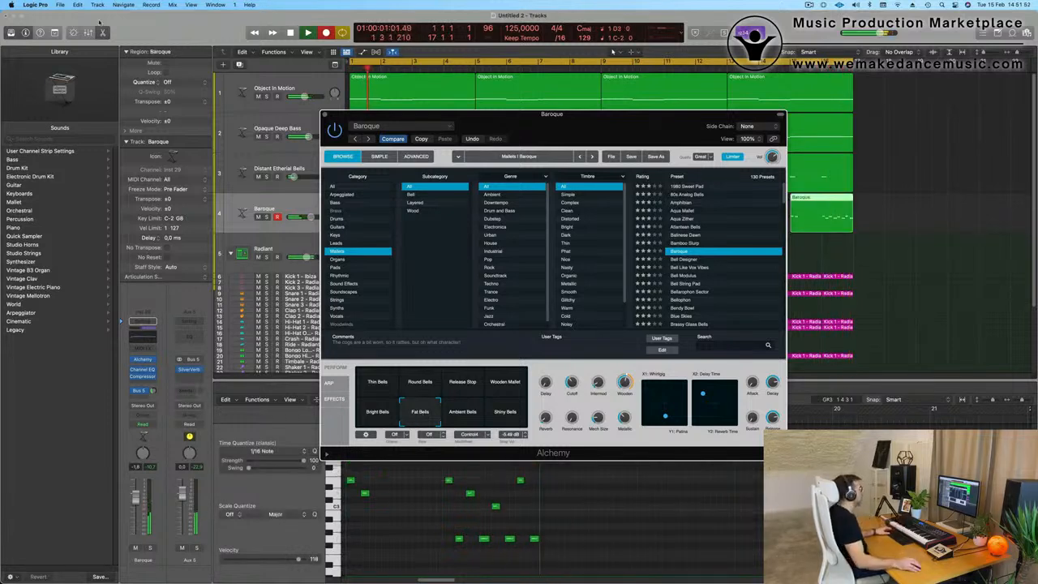
{"action": "left_click_drag", "start_coordinate": [648, 133], "coordinate": [635, 245]}
{"action": "key", "text": "space"}
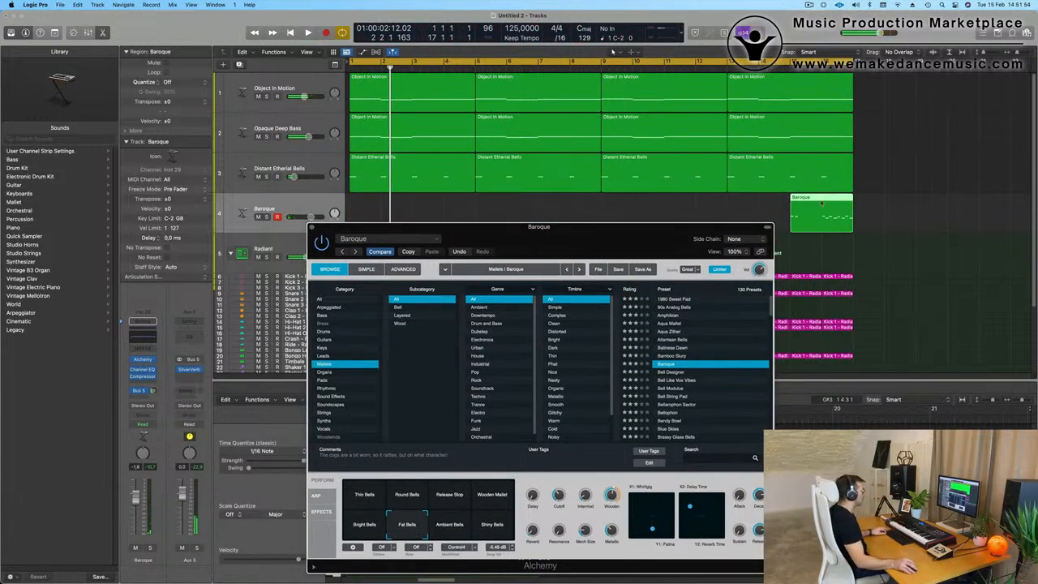
{"action": "left_click", "coordinate": [822, 209]}
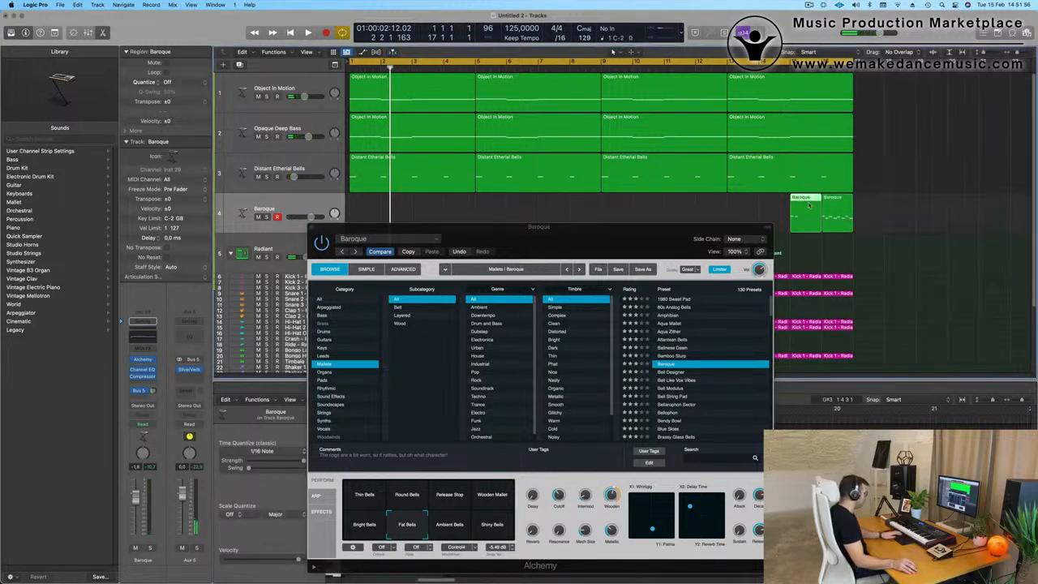
{"action": "key", "text": "Delete"}
{"action": "left_click", "coordinate": [839, 200]}
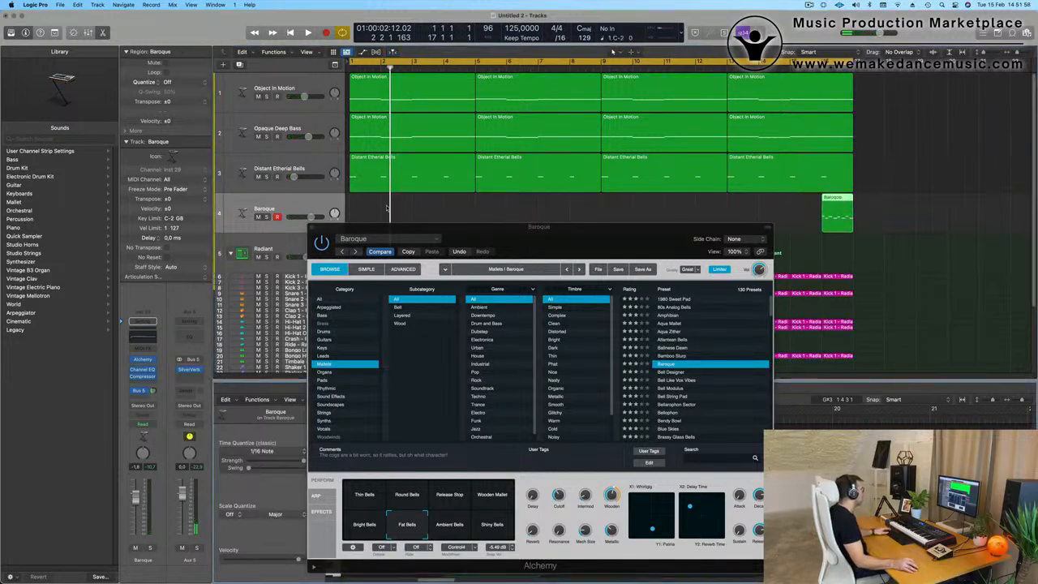
Step: Move the remaining one-bar Baroque region to bar 1, check its notes and playback, and copy it to bar 3
{"action": "left_click_drag", "start_coordinate": [833, 199], "coordinate": [361, 203]}
{"action": "left_click_drag", "start_coordinate": [473, 233], "coordinate": [822, 231]}
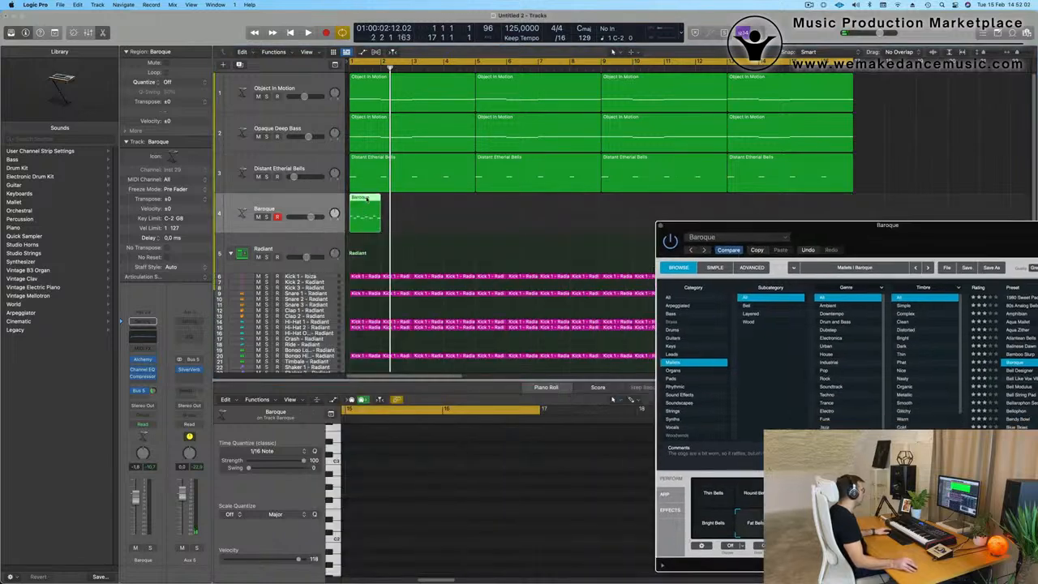
{"action": "key", "text": "e"}
{"action": "key", "text": "e"}
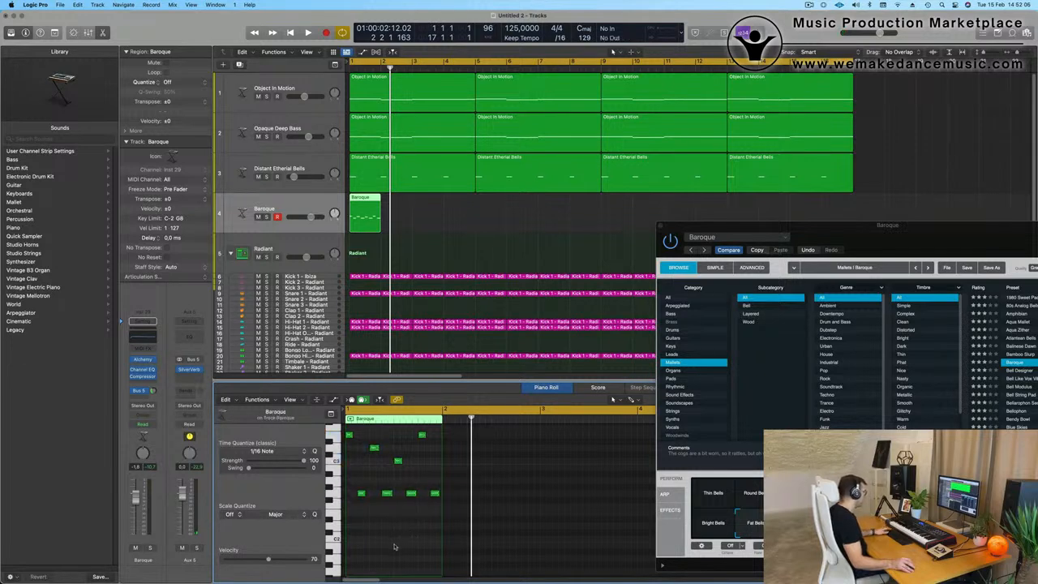
{"action": "key", "text": "space"}
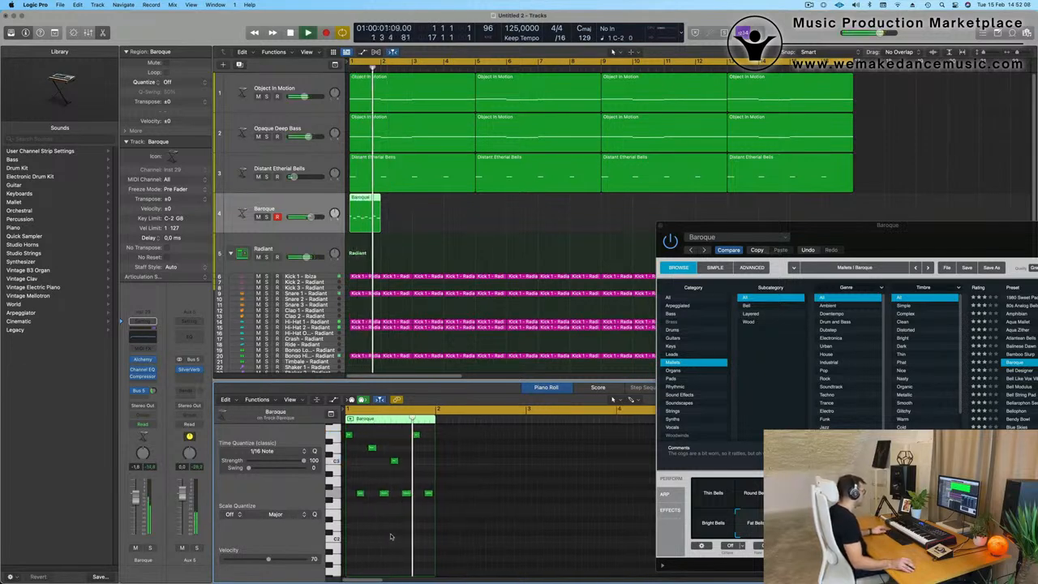
{"action": "key", "text": "Return"}
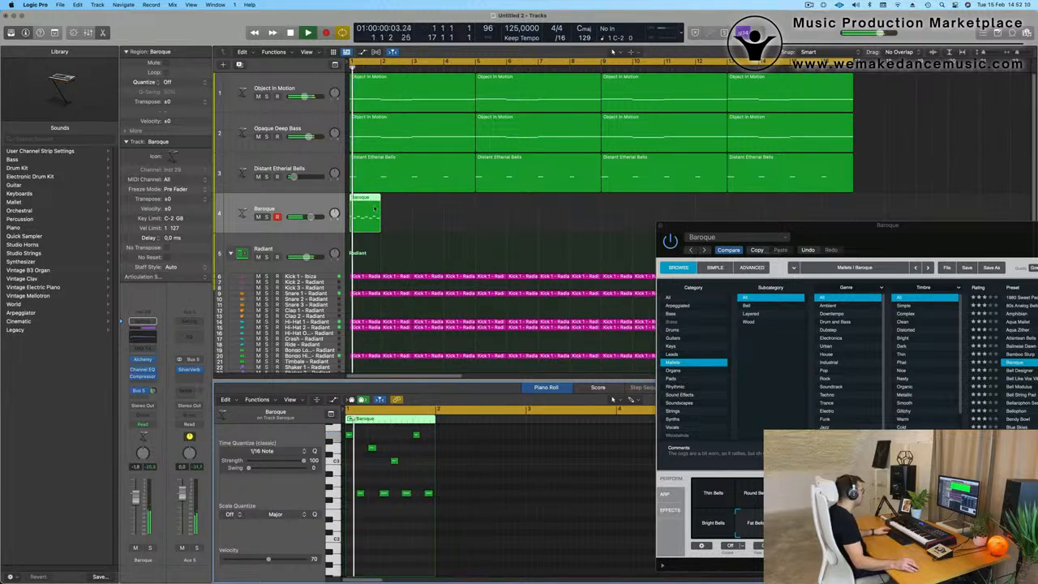
{"action": "left_click_drag", "start_coordinate": [369, 198], "coordinate": [436, 203]}
Step: In the Baroque track's Channel EQ, set the low shelf to 368 Hz at +0.3 dB and enable a raised low cut
{"action": "left_click_drag", "start_coordinate": [930, 239], "coordinate": [487, 225]}
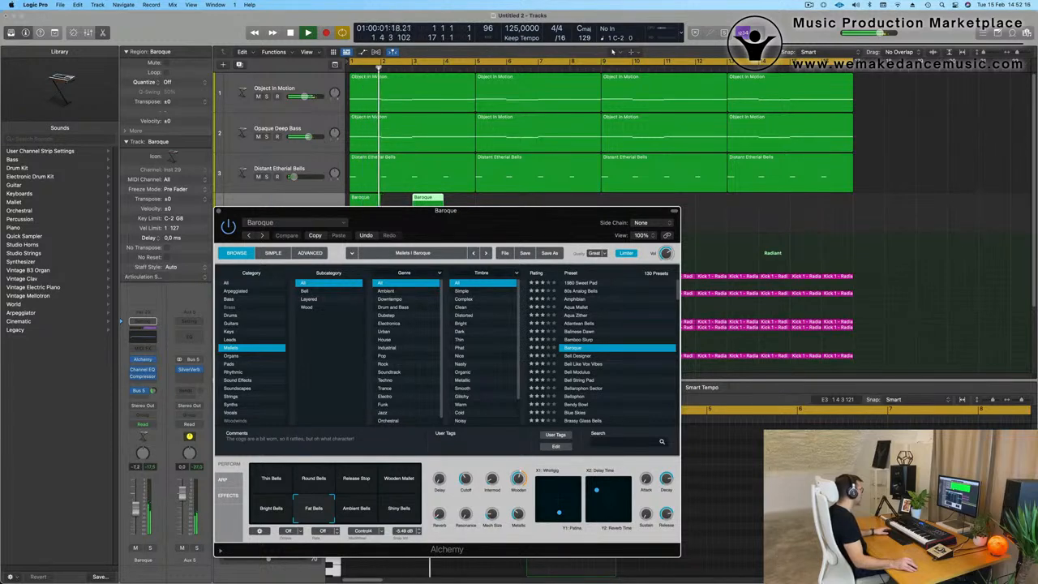
{"action": "key", "text": "space"}
{"action": "left_click", "coordinate": [143, 326]}
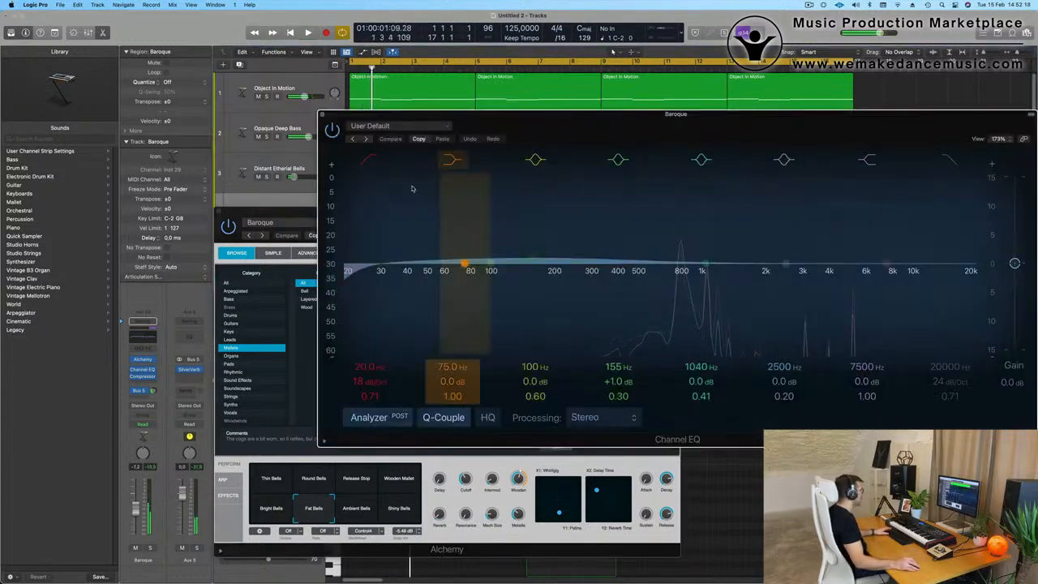
{"action": "left_click_drag", "start_coordinate": [465, 260], "coordinate": [601, 258]}
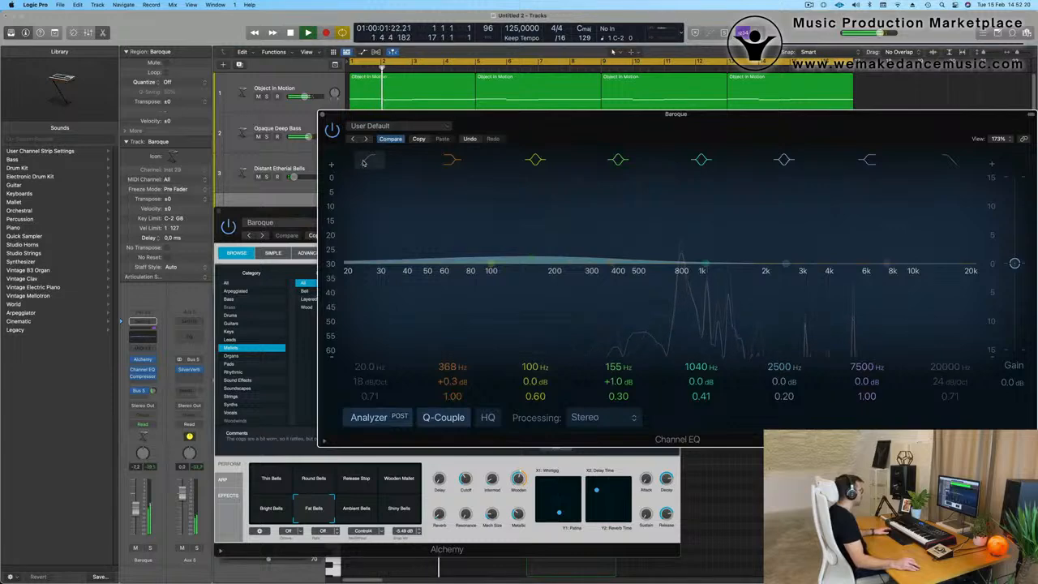
{"action": "mouse_move", "coordinate": [364, 163]}
{"action": "left_mouse_down"}
{"action": "mouse_move", "coordinate": [544, 124]}
{"action": "mouse_move", "coordinate": [564, 373]}
{"action": "left_mouse_up"}
Step: Clear the plug-in windows out of the way and open the bar-3 Baroque region's notes in the Piano Roll
{"action": "left_click_drag", "start_coordinate": [454, 210], "coordinate": [836, 181]}
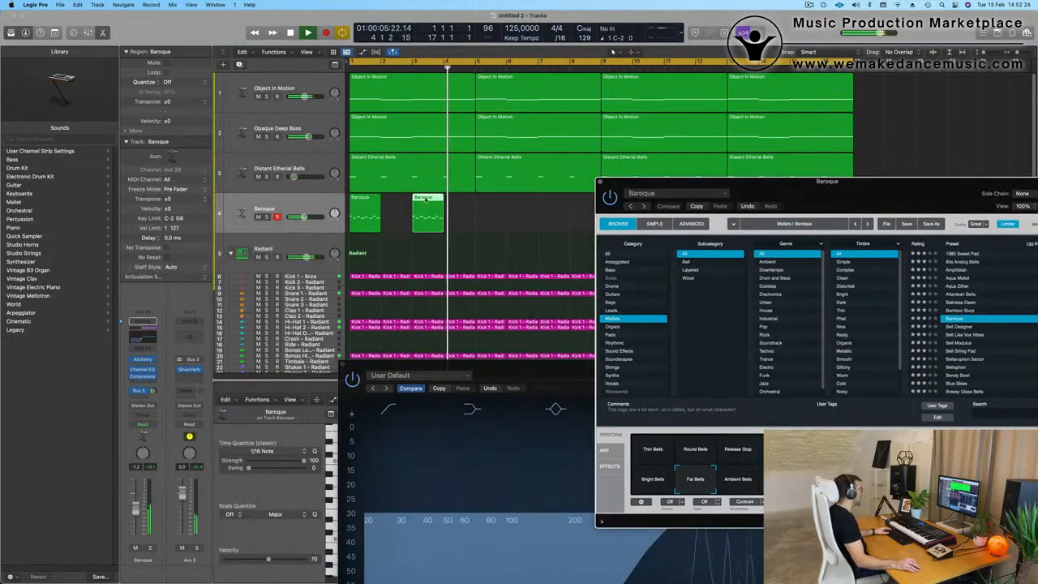
{"action": "left_click", "coordinate": [430, 200]}
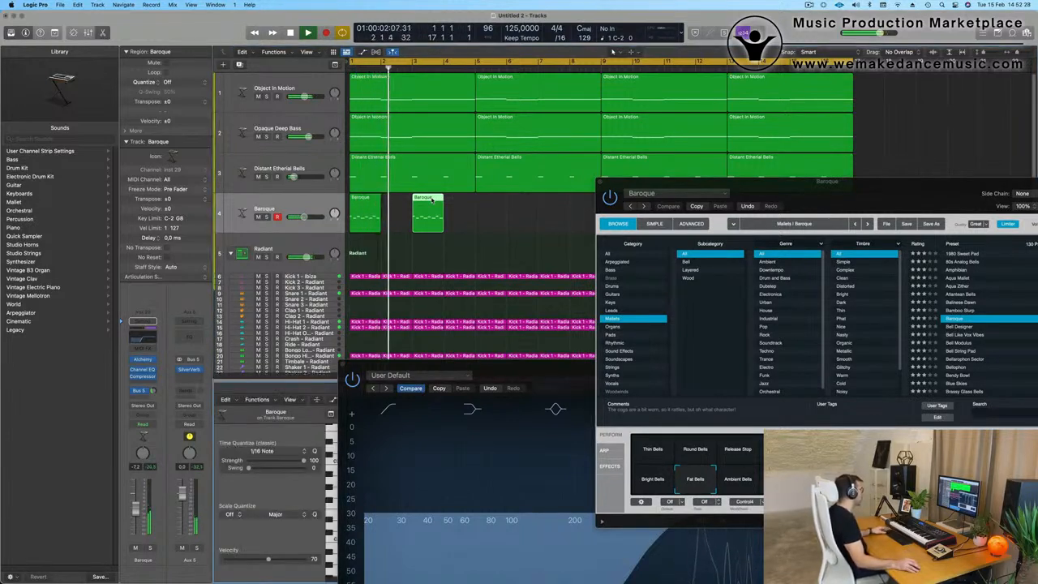
{"action": "double_click", "coordinate": [433, 201]}
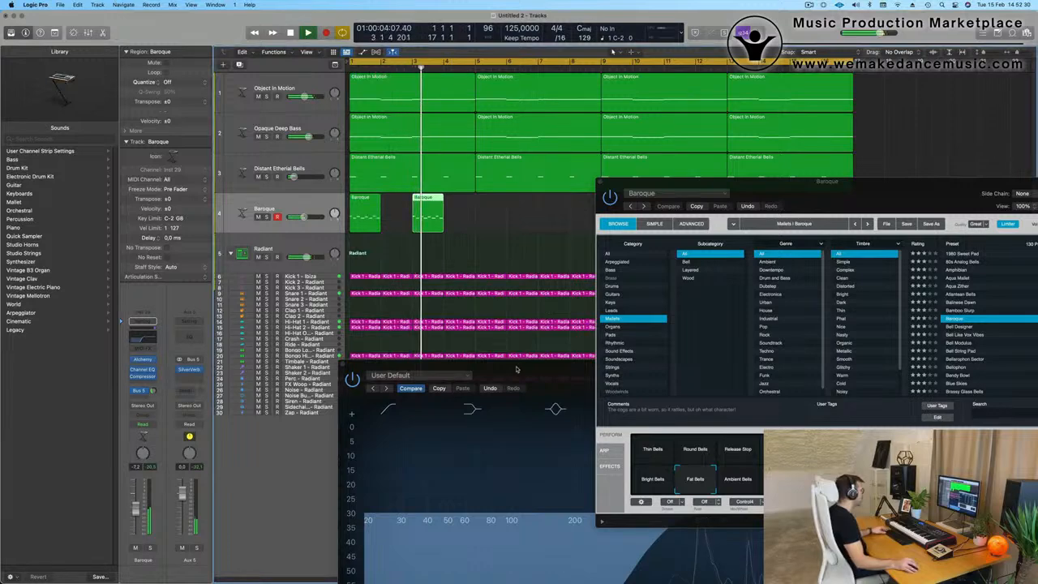
{"action": "left_click_drag", "start_coordinate": [517, 368], "coordinate": [909, 91]}
{"action": "double_click", "coordinate": [429, 197]}
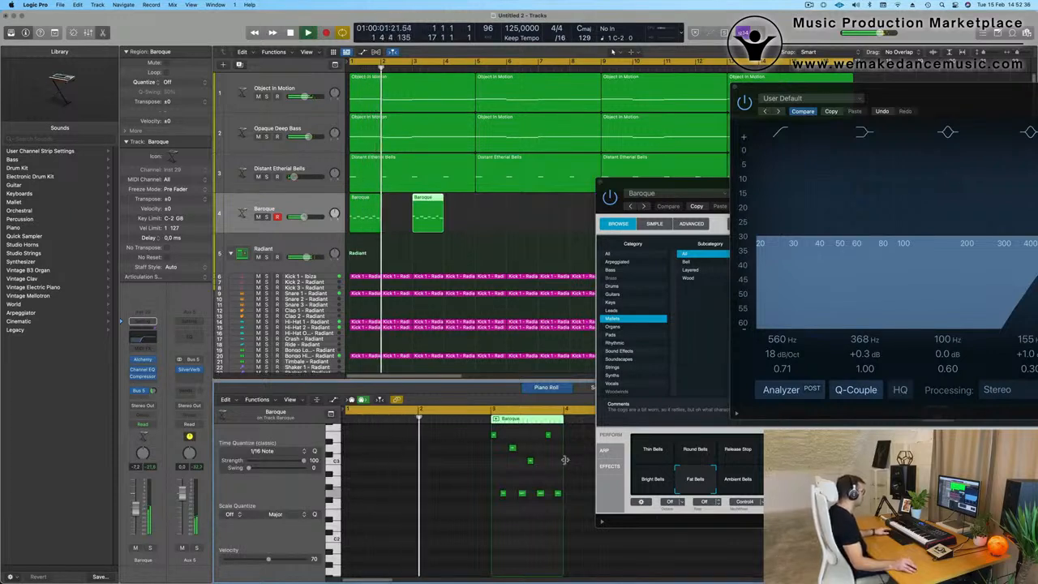
Step: Try the four lowest notes of the bar-3 Baroque region at several semitone transpositions above and below their original pitch
{"action": "left_click_drag", "start_coordinate": [501, 486], "coordinate": [592, 505]}
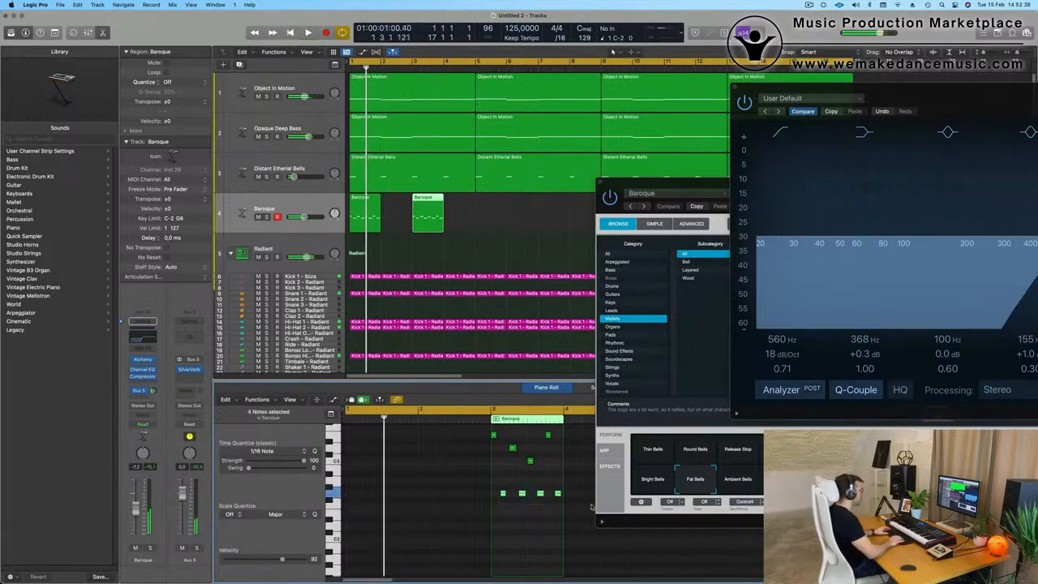
{"action": "key", "text": "alt+Down"}
{"action": "key", "text": "alt+Up"}
{"action": "key", "text": "alt+Up"}
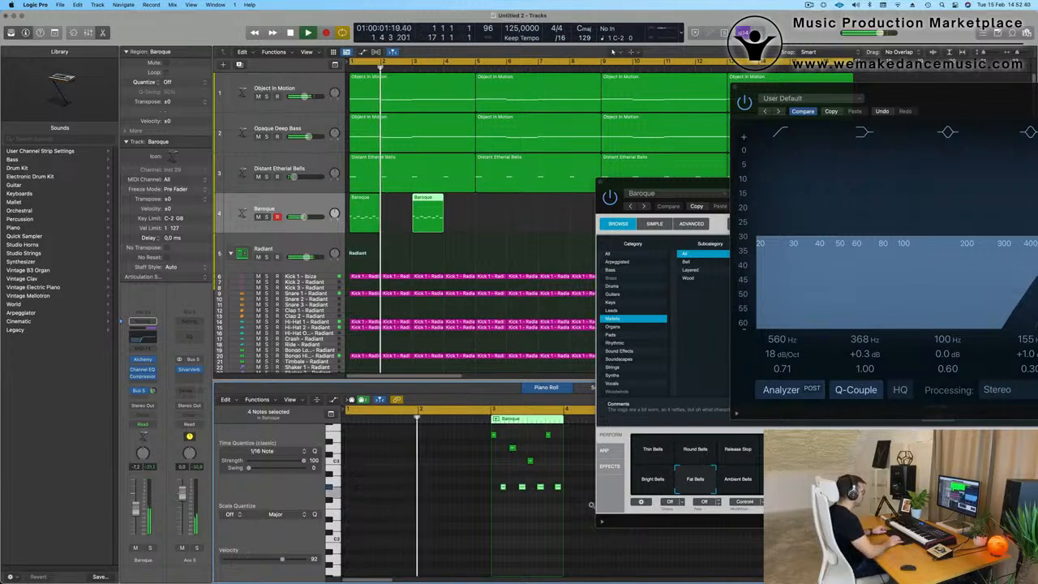
{"action": "key", "text": "alt+Up"}
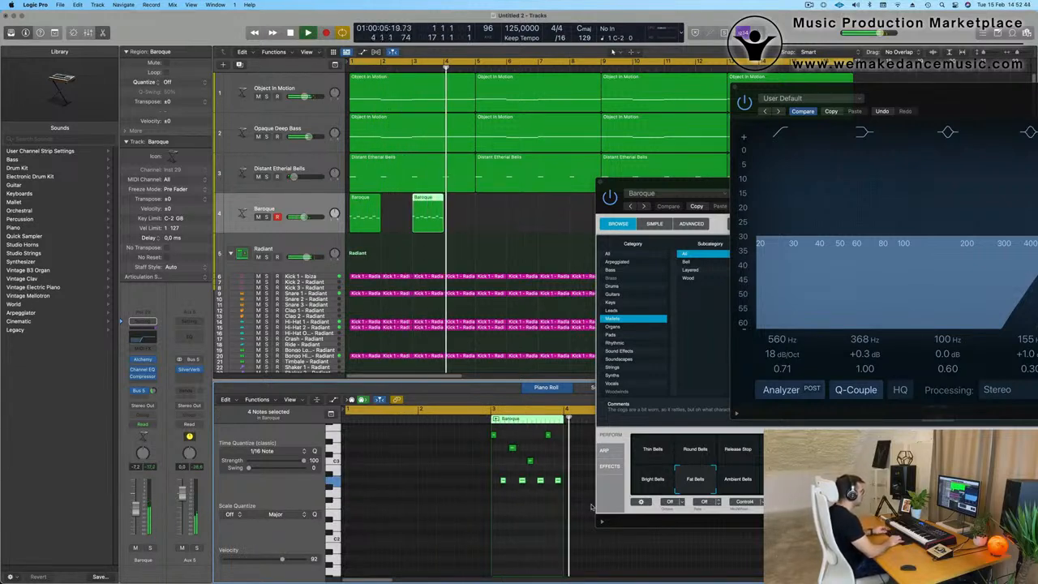
{"action": "key", "text": "alt+Down"}
{"action": "key", "text": "alt+Down"}
{"action": "key", "text": "alt+Down"}
{"action": "key", "text": "alt+Down"}
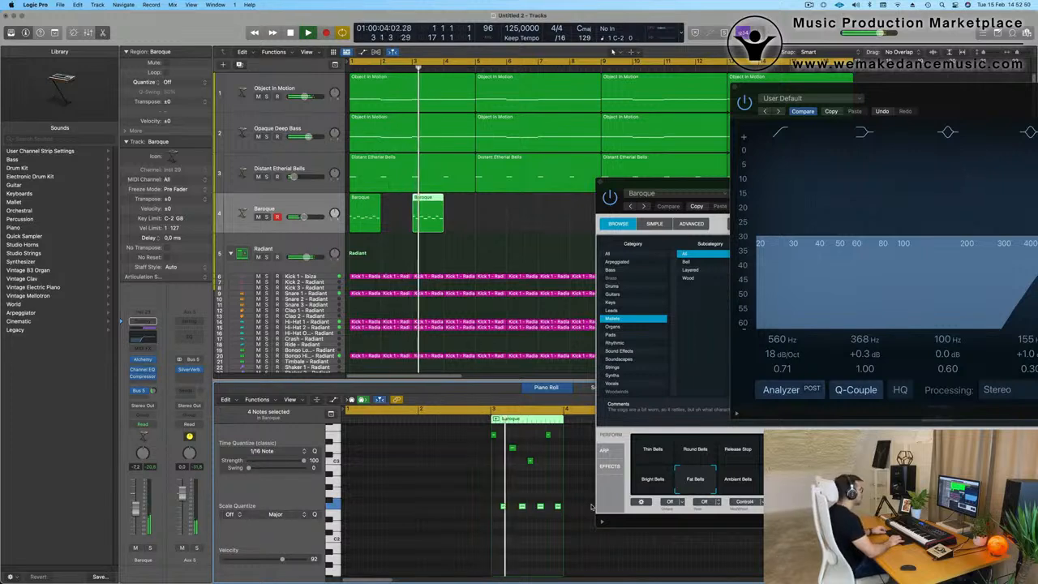
{"action": "key", "text": "alt+Up"}
{"action": "key", "text": "alt+Up"}
{"action": "key", "text": "alt+Up"}
{"action": "key", "text": "alt+Up"}
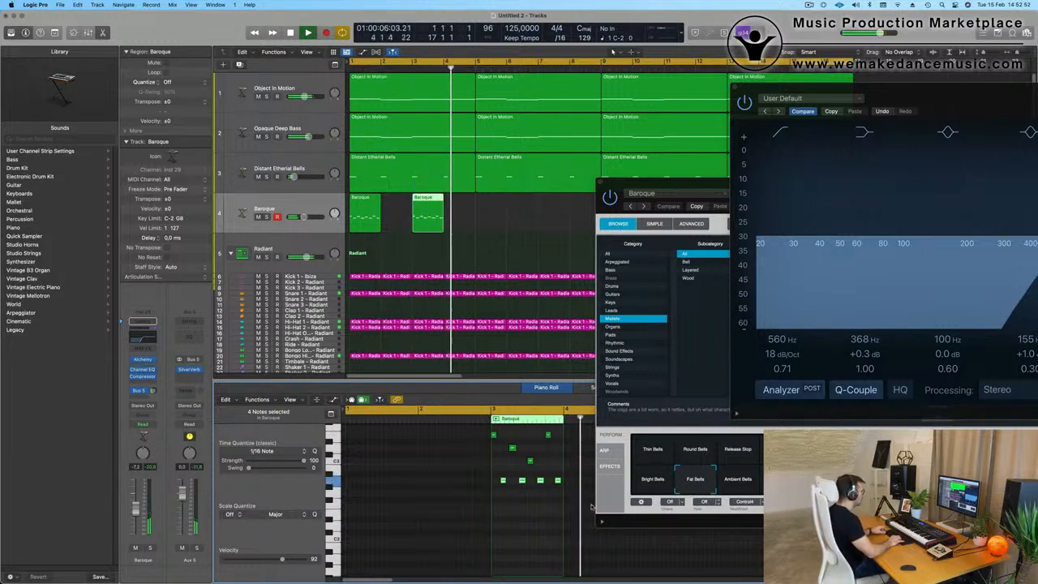
{"action": "key", "text": "alt+Down"}
{"action": "key", "text": "alt+Down"}
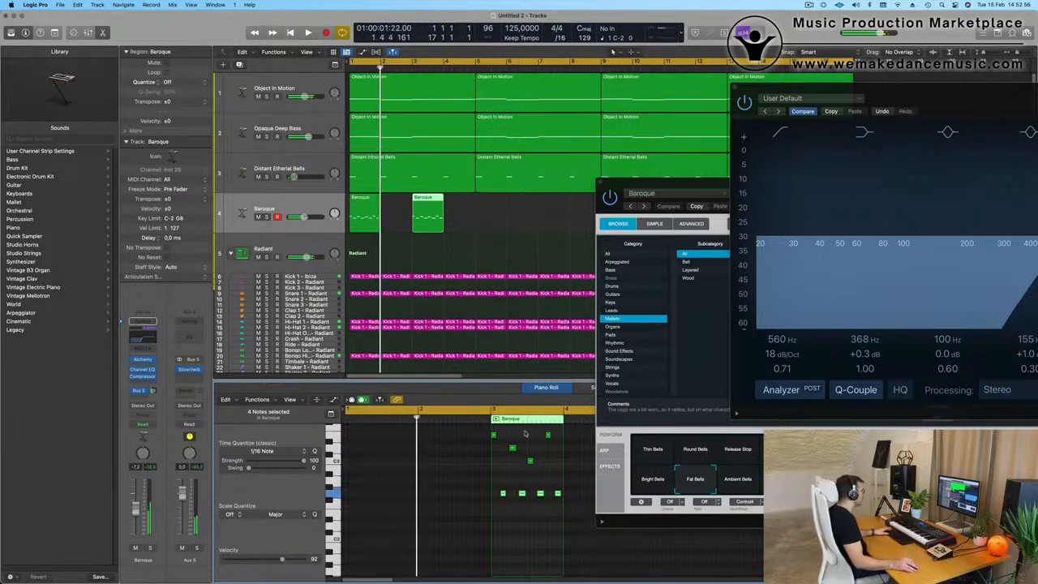
Step: Rework the bar-3 Baroque region's two middle upper notes so the earlier one sits lower and the later one higher, and play it
{"action": "key", "text": "space"}
{"action": "mouse_move", "coordinate": [529, 461]}
{"action": "left_mouse_down"}
{"action": "mouse_move", "coordinate": [527, 447]}
{"action": "mouse_move", "coordinate": [513, 469]}
{"action": "left_mouse_up"}
{"action": "key", "text": "space"}
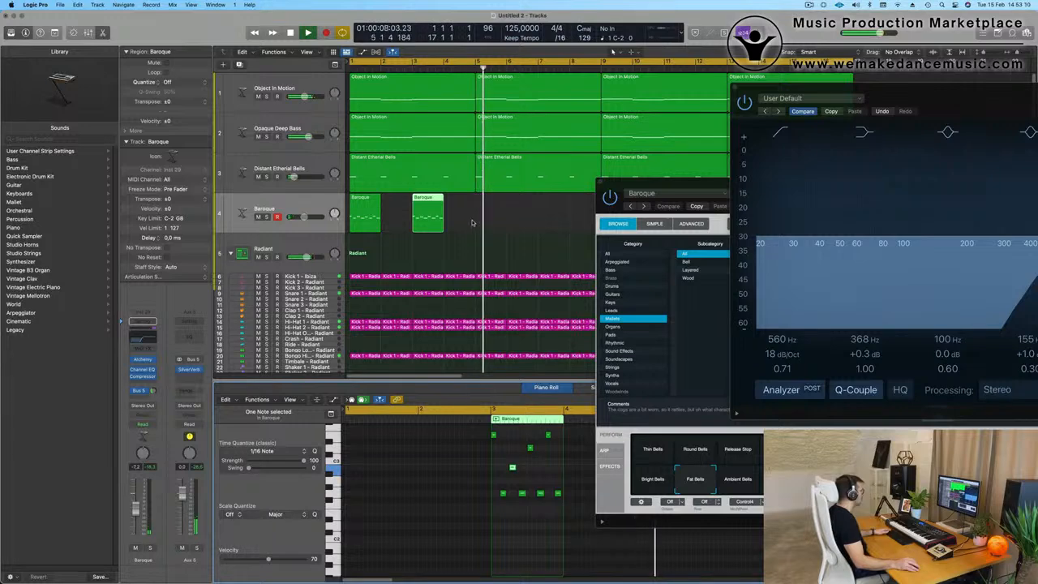
Step: Copy the two Baroque regions to bars 5 and 7, and copy the resulting four regions to start at bar 9
{"action": "left_click_drag", "start_coordinate": [481, 223], "coordinate": [369, 213]}
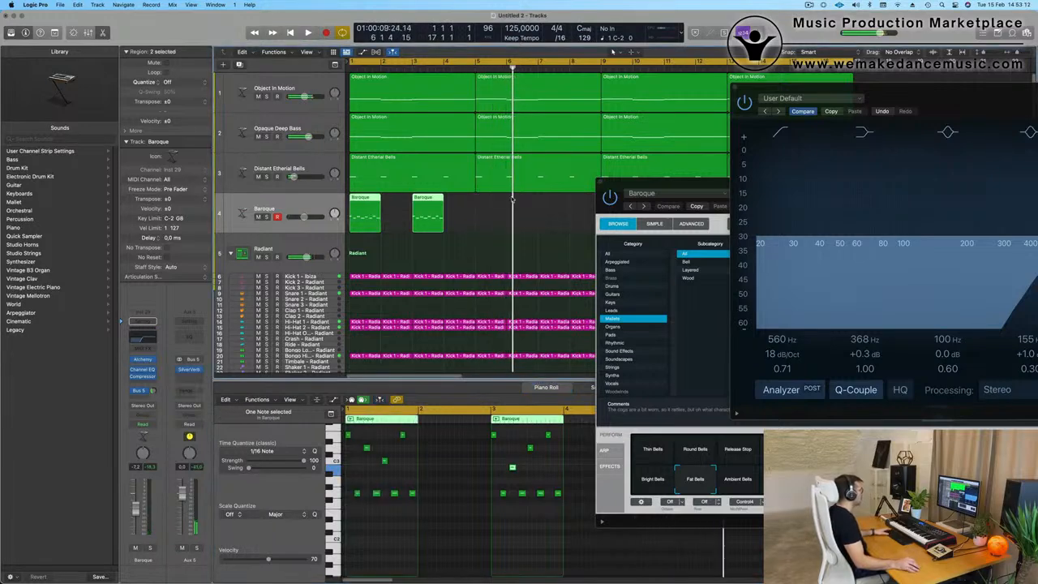
{"action": "left_click_drag", "start_coordinate": [647, 192], "coordinate": [380, 255]}
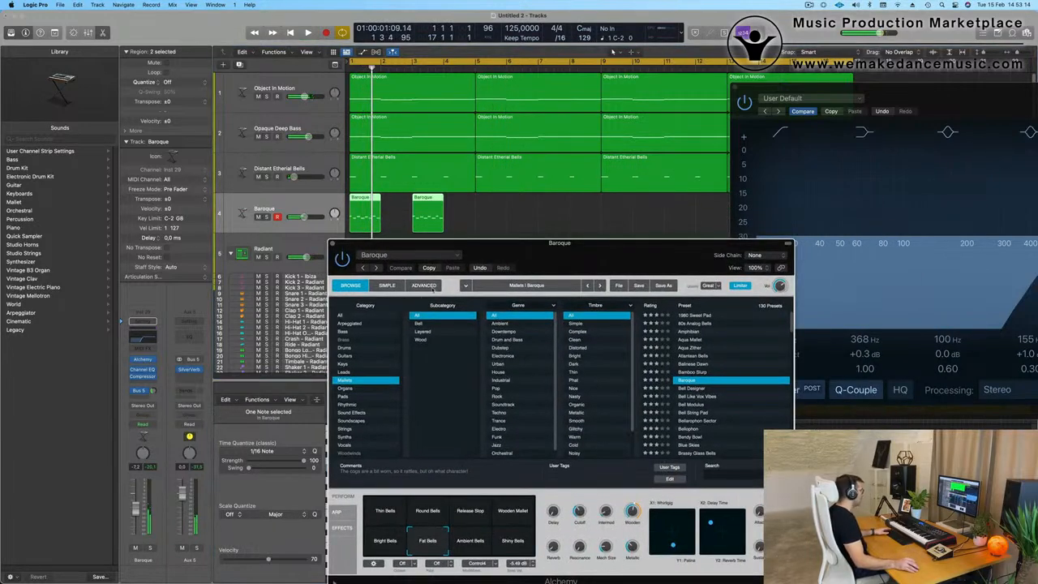
{"action": "left_click_drag", "start_coordinate": [523, 256], "coordinate": [519, 293]}
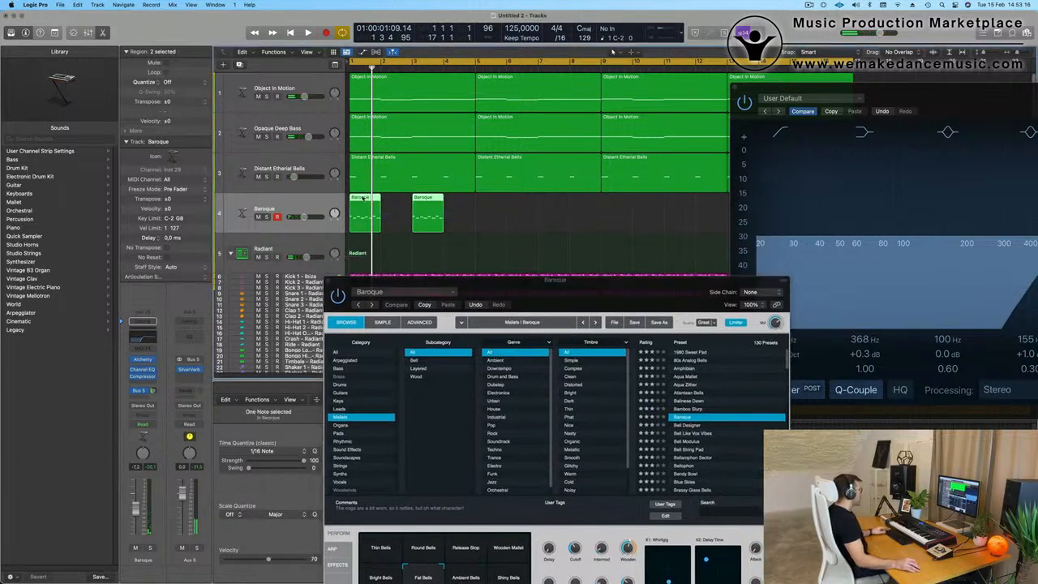
{"action": "left_click_drag", "start_coordinate": [365, 215], "coordinate": [491, 210]}
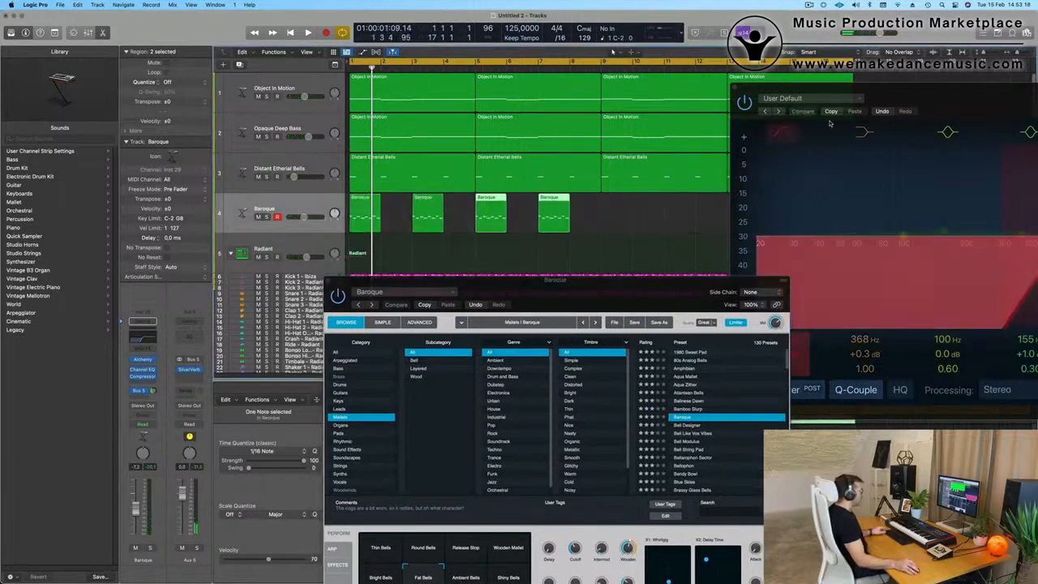
{"action": "left_click_drag", "start_coordinate": [880, 89], "coordinate": [816, 317]}
{"action": "left_click_drag", "start_coordinate": [632, 222], "coordinate": [234, 224]}
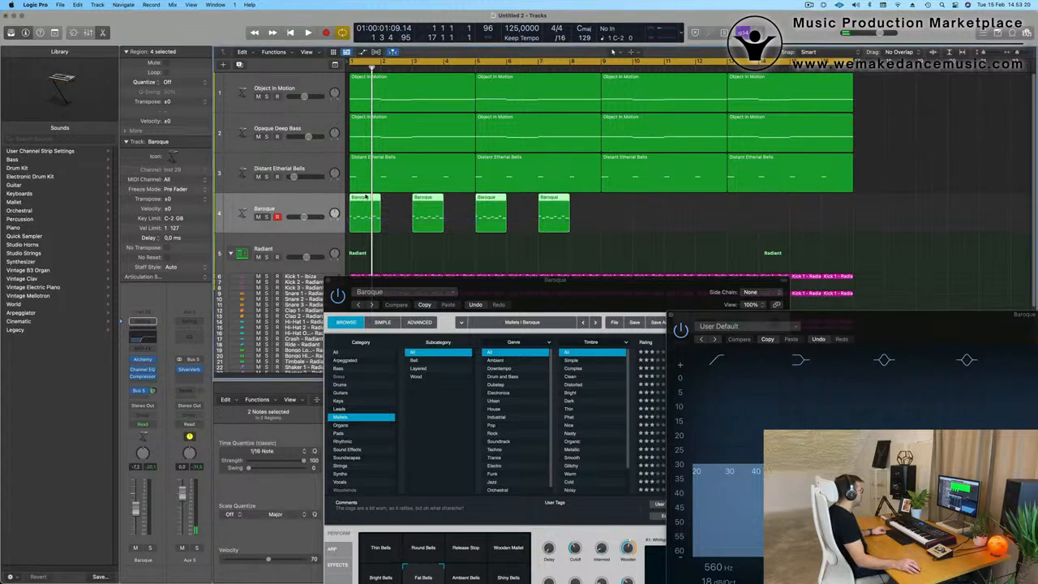
{"action": "left_click_drag", "start_coordinate": [360, 203], "coordinate": [609, 215]}
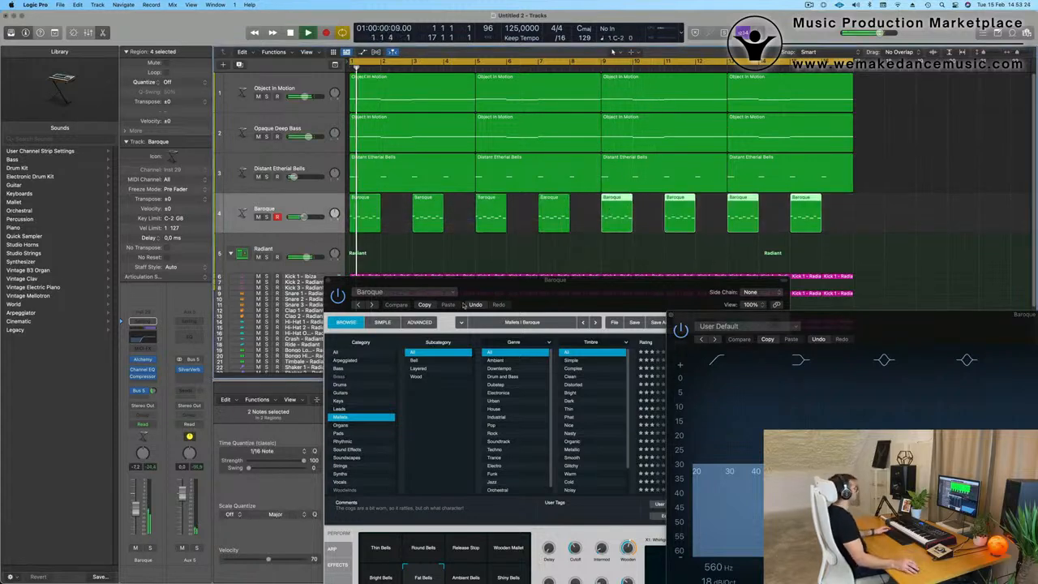
Step: Compare Baroque's Shiny, Ambient, Release Stop, Round and Thin Bells variations during playback and return to Fat Bells
{"action": "left_click_drag", "start_coordinate": [565, 288], "coordinate": [611, 120]}
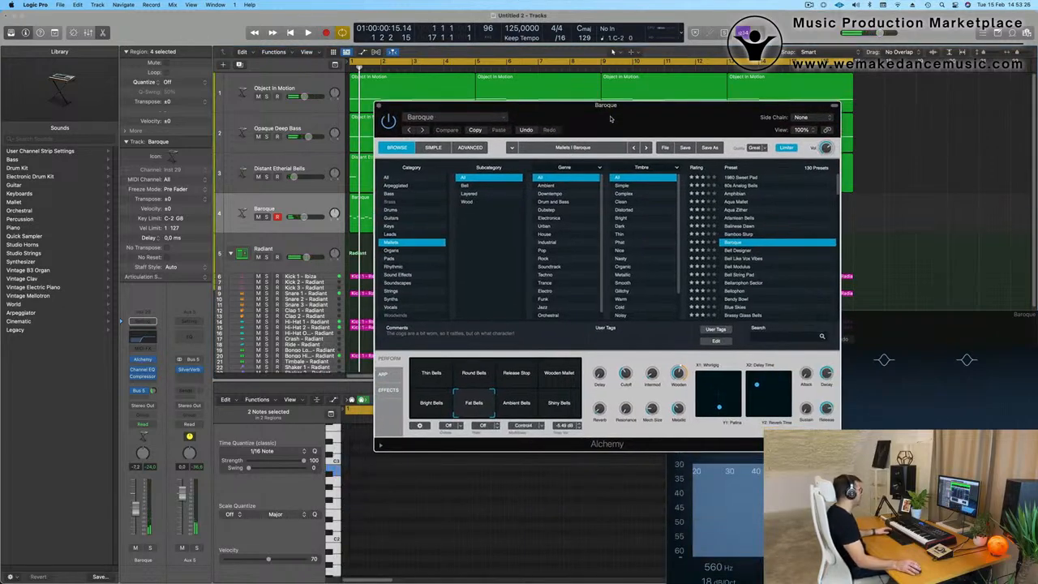
{"action": "key", "text": "space"}
{"action": "left_click", "coordinate": [557, 400]}
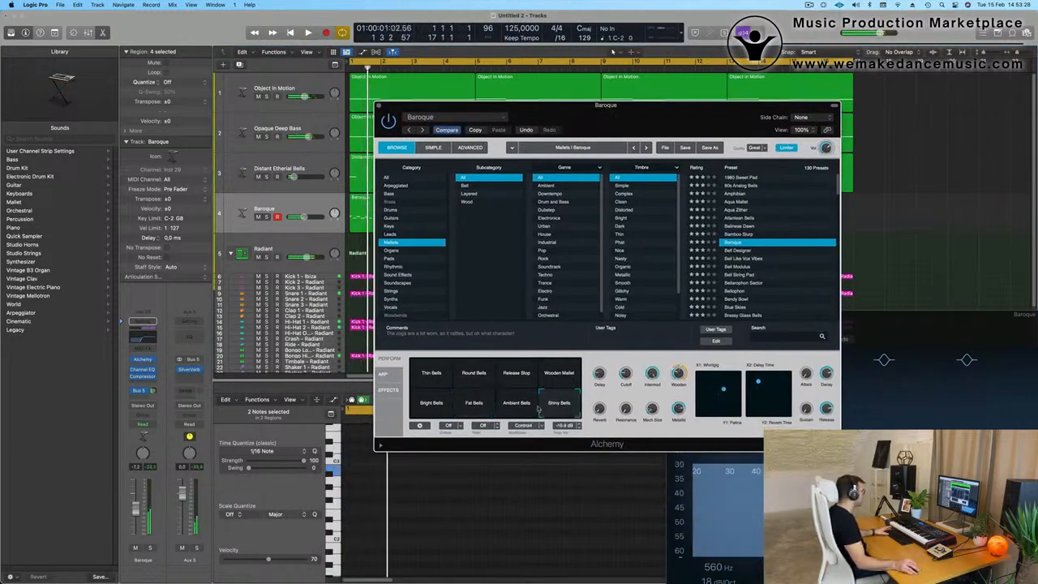
{"action": "key", "text": "space"}
{"action": "key", "text": "space"}
{"action": "left_click", "coordinate": [524, 410]}
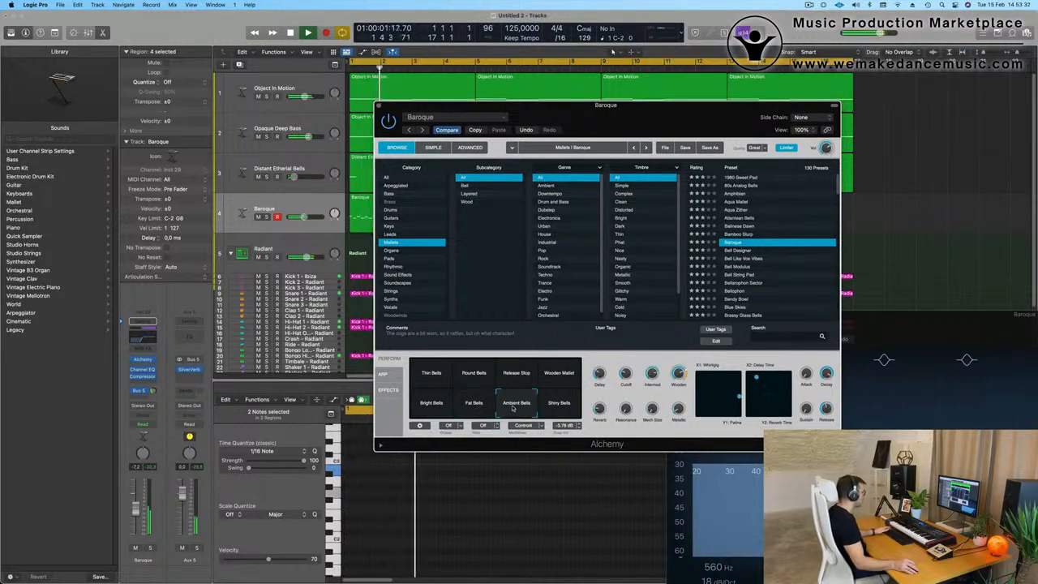
{"action": "key", "text": "space"}
{"action": "key", "text": "space"}
{"action": "key", "text": "space"}
{"action": "key", "text": "space"}
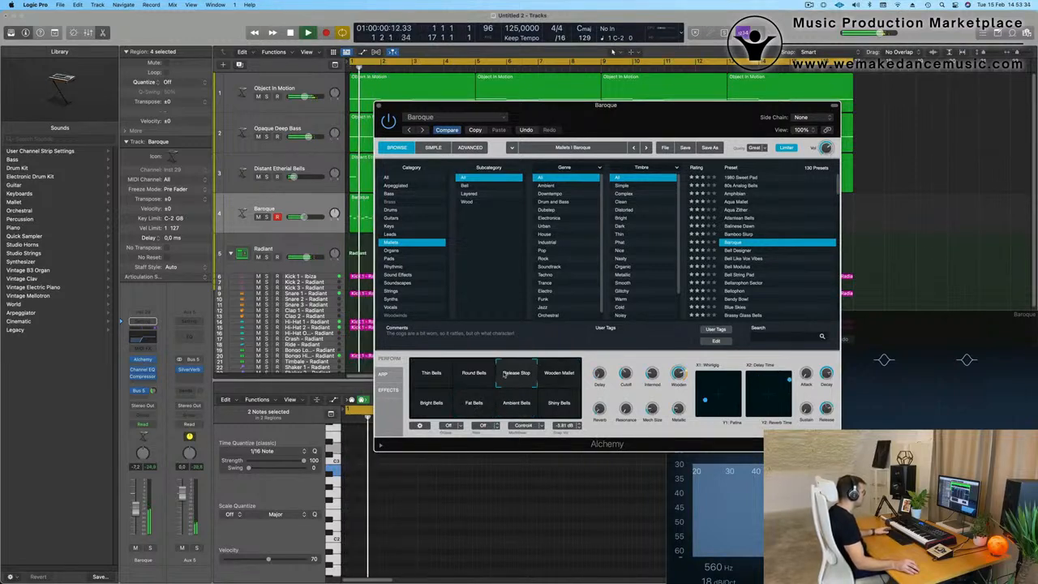
{"action": "left_click", "coordinate": [470, 374]}
{"action": "left_click", "coordinate": [446, 375]}
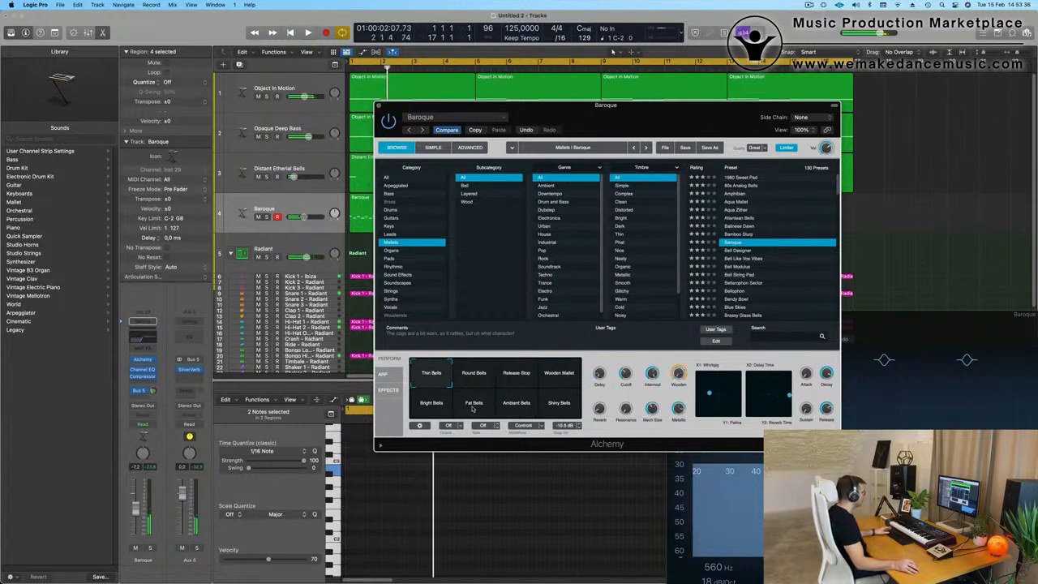
{"action": "left_click", "coordinate": [473, 405]}
{"action": "key", "text": "space"}
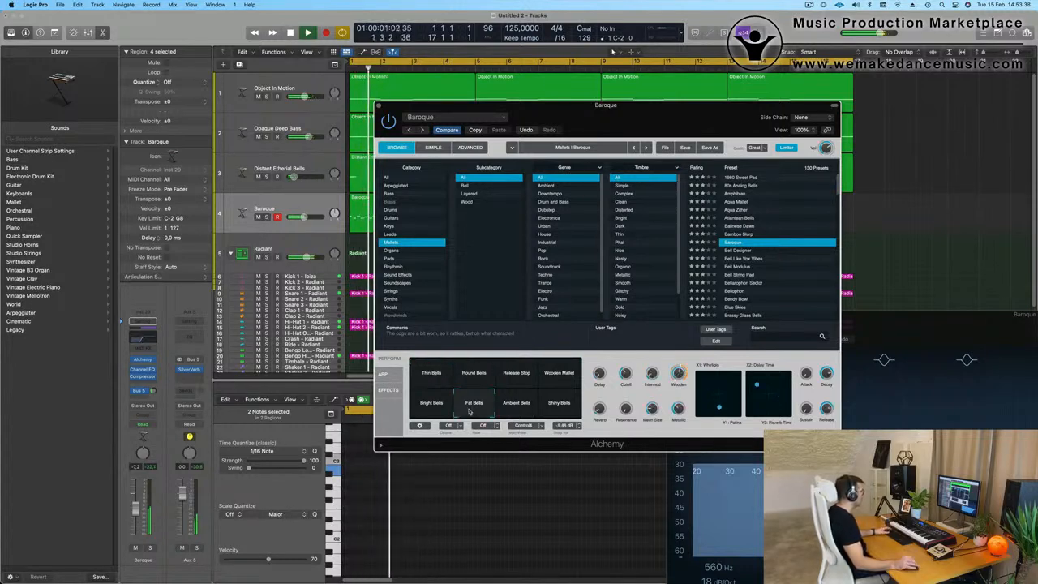
Step: Lower the Baroque track's volume to -11.0 dB, checking it in solo and in the mix, and close its Alchemy window
{"action": "left_click_drag", "start_coordinate": [657, 124], "coordinate": [787, 100]}
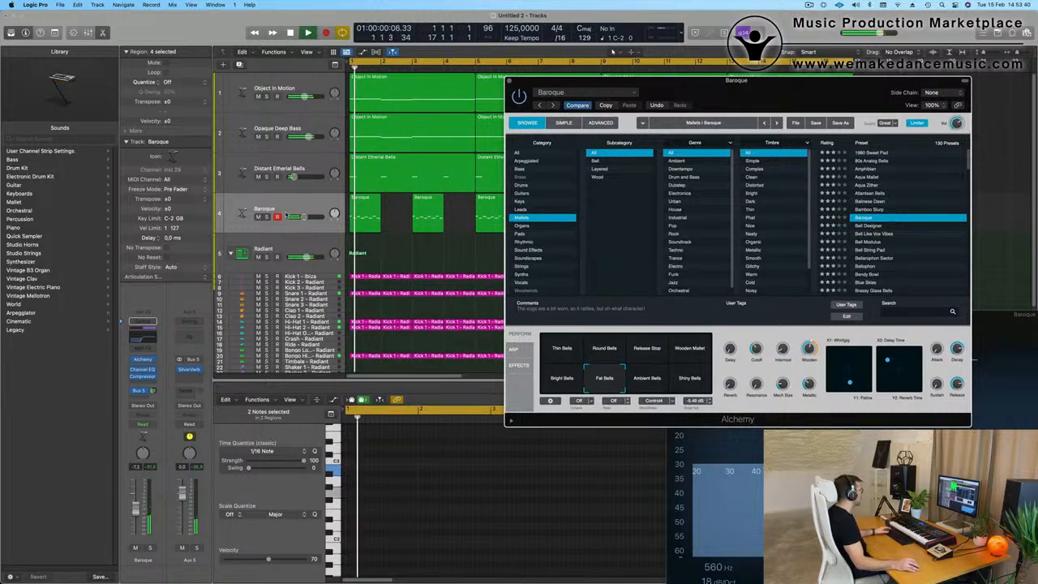
{"action": "left_click", "coordinate": [228, 220]}
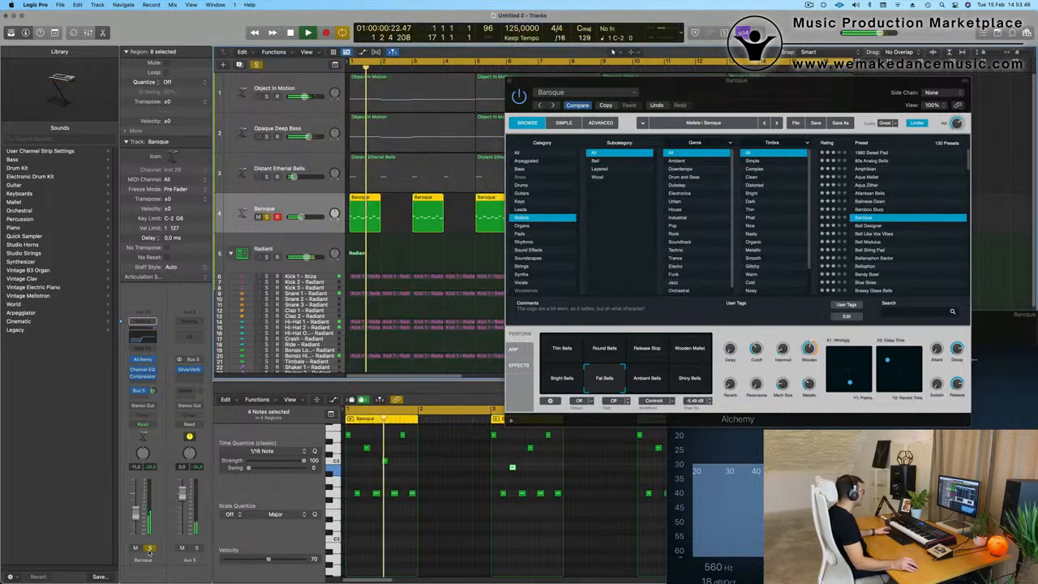
{"action": "left_click", "coordinate": [309, 164]}
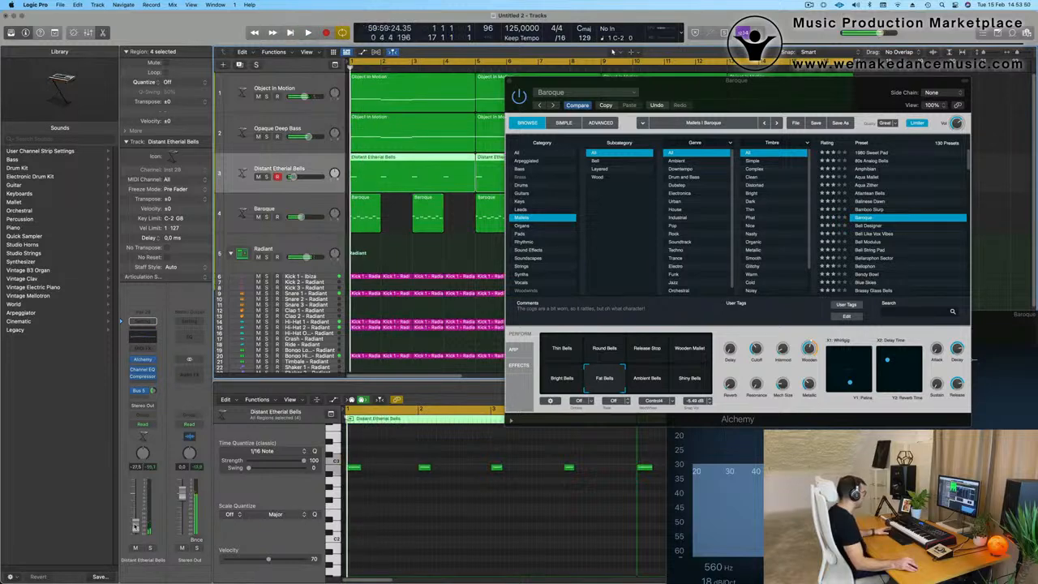
{"action": "left_click_drag", "start_coordinate": [540, 81], "coordinate": [384, 142]}
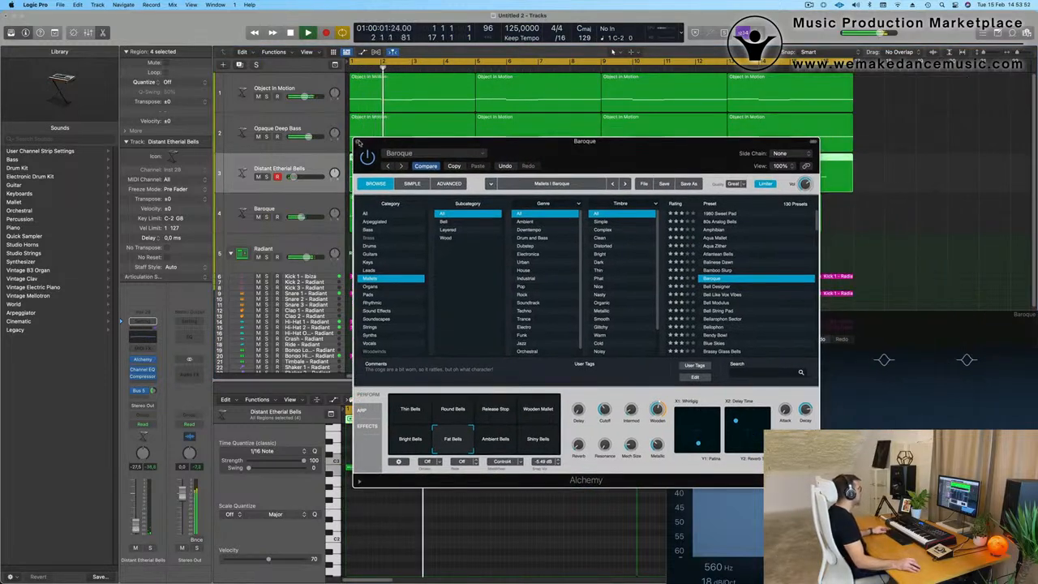
{"action": "left_click", "coordinate": [358, 142]}
Step: Duplicate the Opaque Deep Bass track with its sound settings onto a new track directly below it
{"action": "scroll", "coordinate": [459, 274], "scroll_direction": "down", "scroll_amount": 5}
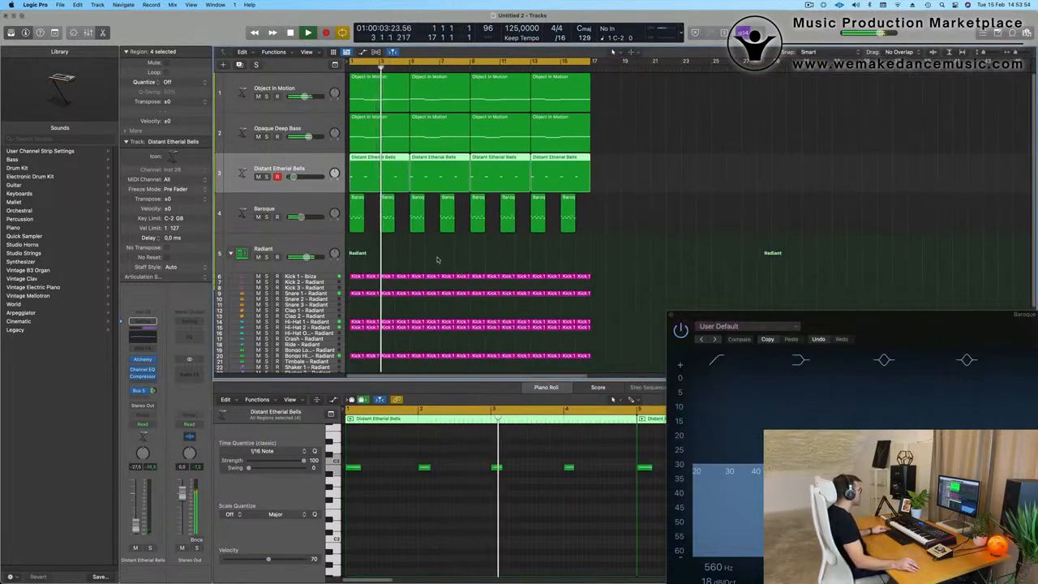
{"action": "scroll", "coordinate": [442, 259], "scroll_direction": "up", "scroll_amount": 2}
{"action": "scroll", "coordinate": [442, 260], "scroll_direction": "up", "scroll_amount": 1}
{"action": "scroll", "coordinate": [442, 258], "scroll_direction": "right", "scroll_amount": 1}
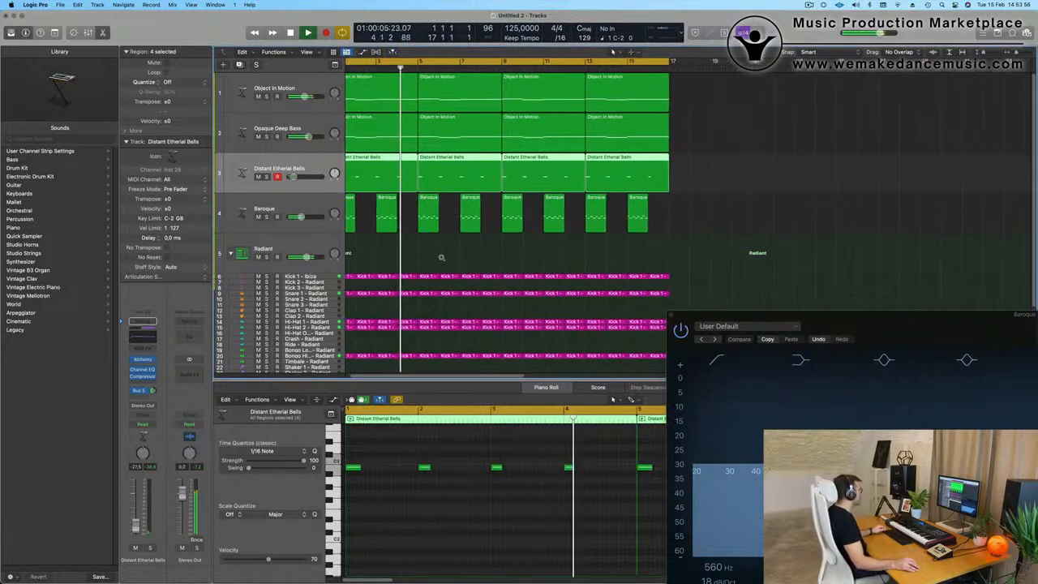
{"action": "scroll", "coordinate": [441, 257], "scroll_direction": "down", "scroll_amount": 1}
{"action": "left_click", "coordinate": [231, 128]}
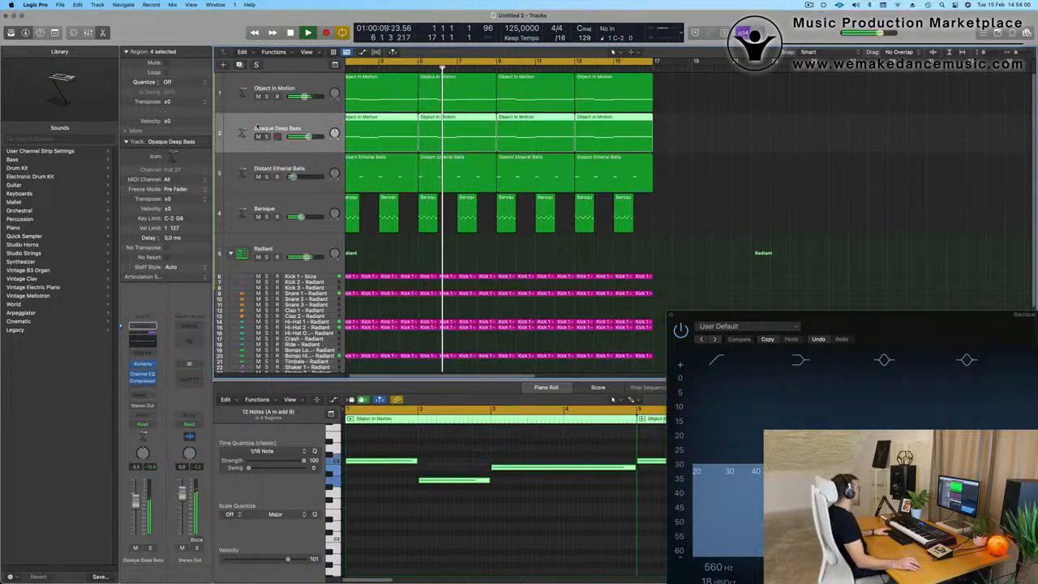
{"action": "key", "text": "space"}
{"action": "key", "text": "space"}
{"action": "left_click", "coordinate": [240, 66]}
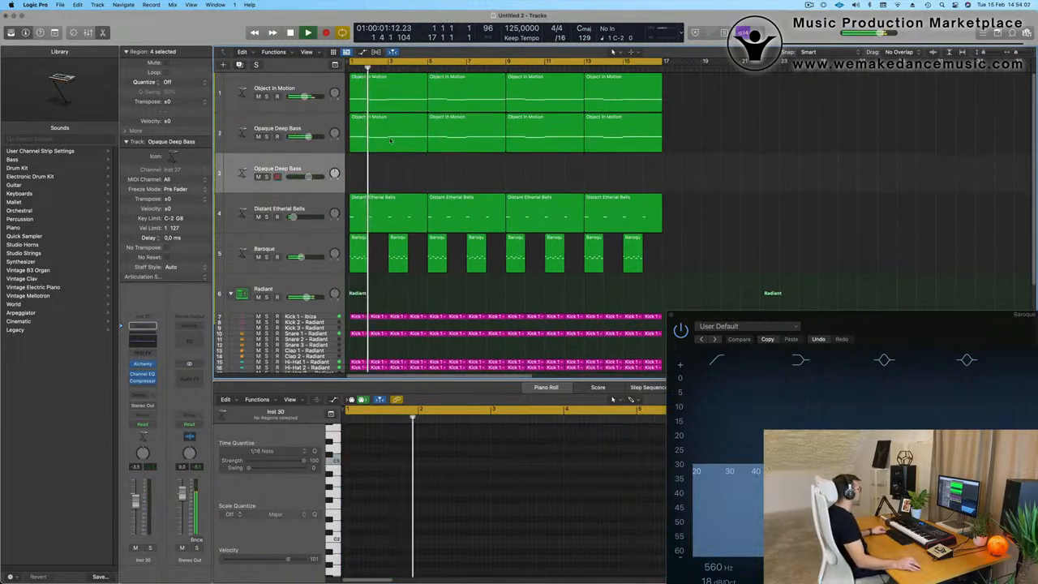
Step: Copy the first Opaque Deep Bass region onto the duplicated track at bar 1 and play it
{"action": "left_click", "coordinate": [388, 132]}
{"action": "left_click_drag", "start_coordinate": [390, 166], "coordinate": [392, 171]}
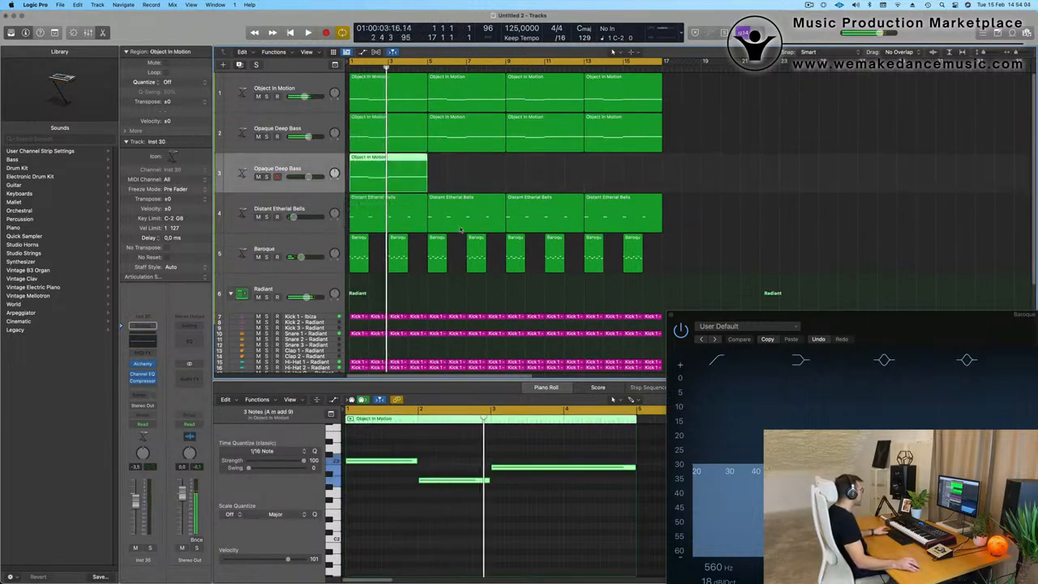
{"action": "key", "text": "space"}
{"action": "key", "text": "space"}
Step: Turn the copied region's sustained notes into short notes at bars 1, 2 and 3, add a repeat at bar 4, and play them
{"action": "scroll", "coordinate": [465, 433], "scroll_direction": "left", "scroll_amount": 1}
{"action": "scroll", "coordinate": [464, 433], "scroll_direction": "left", "scroll_amount": 3}
{"action": "key", "text": "space"}
{"action": "left_click_drag", "start_coordinate": [402, 446], "coordinate": [502, 525]}
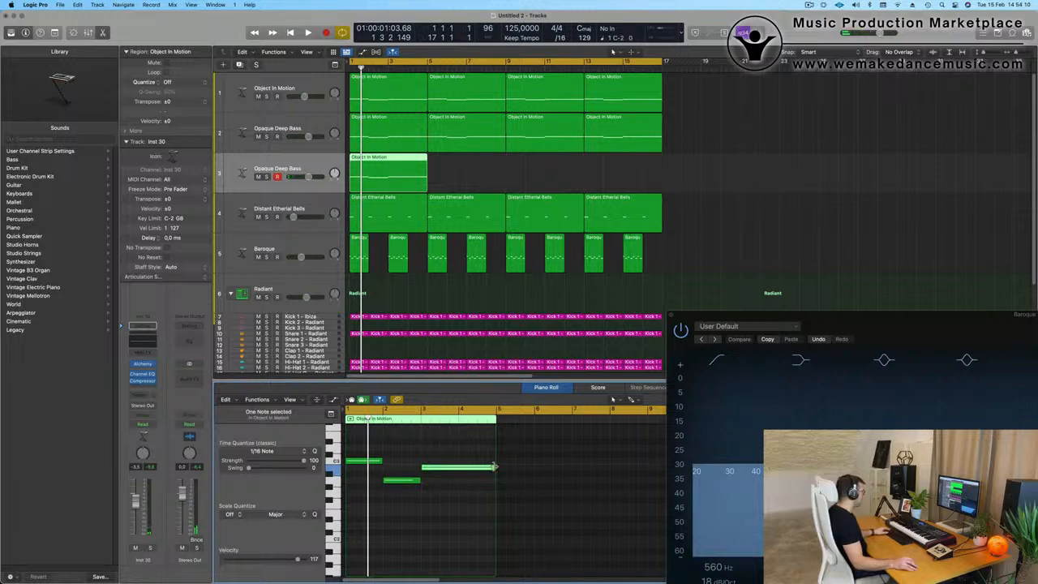
{"action": "left_click_drag", "start_coordinate": [494, 468], "coordinate": [469, 475]}
{"action": "key", "text": "super+a"}
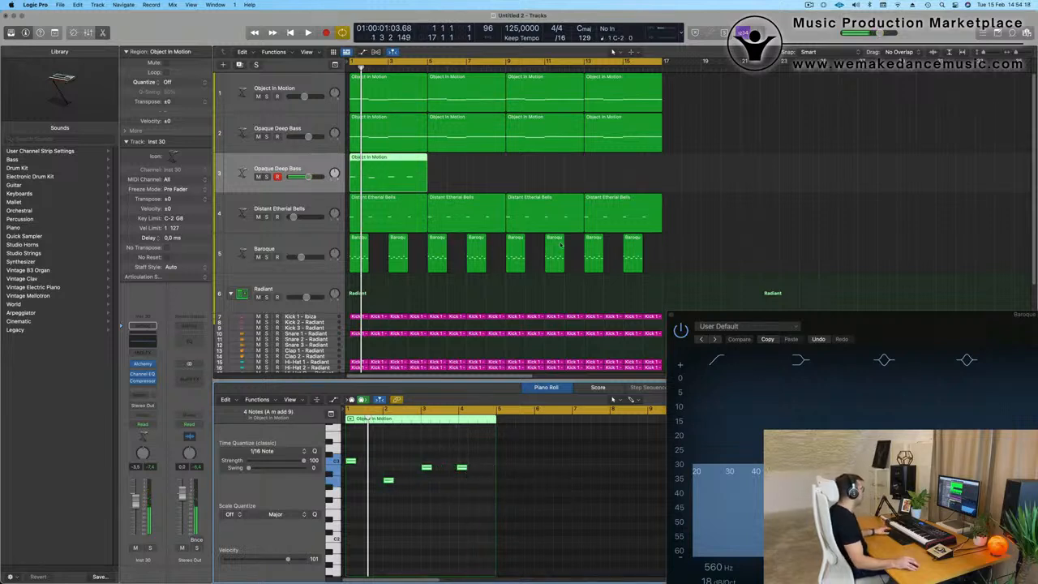
{"action": "key", "text": "space"}
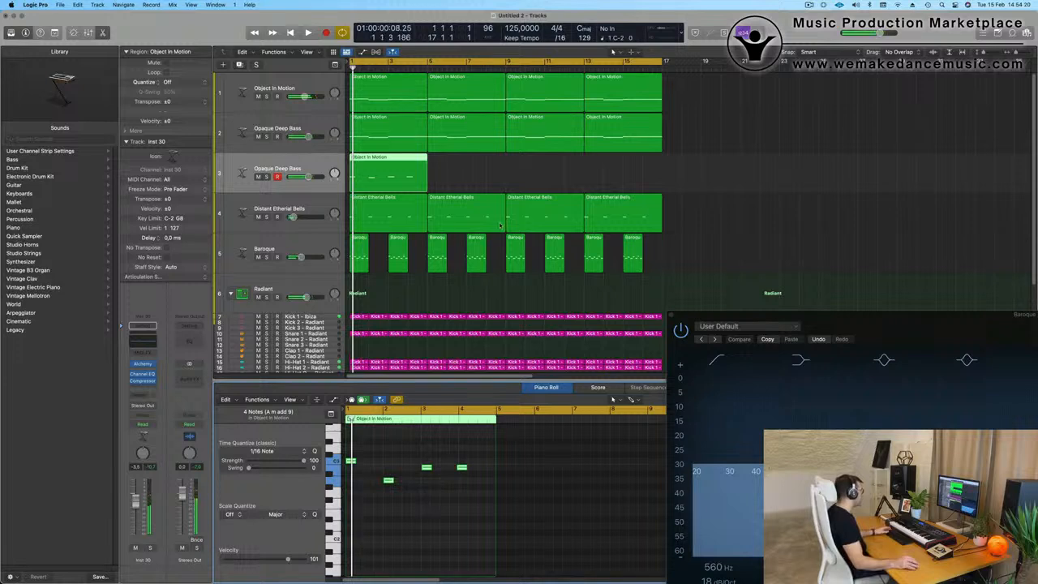
Step: Repeat the short-note region three times on the duplicated Opaque Deep Bass track to fill bars 1–16, and play it from the start
{"action": "key", "text": "space"}
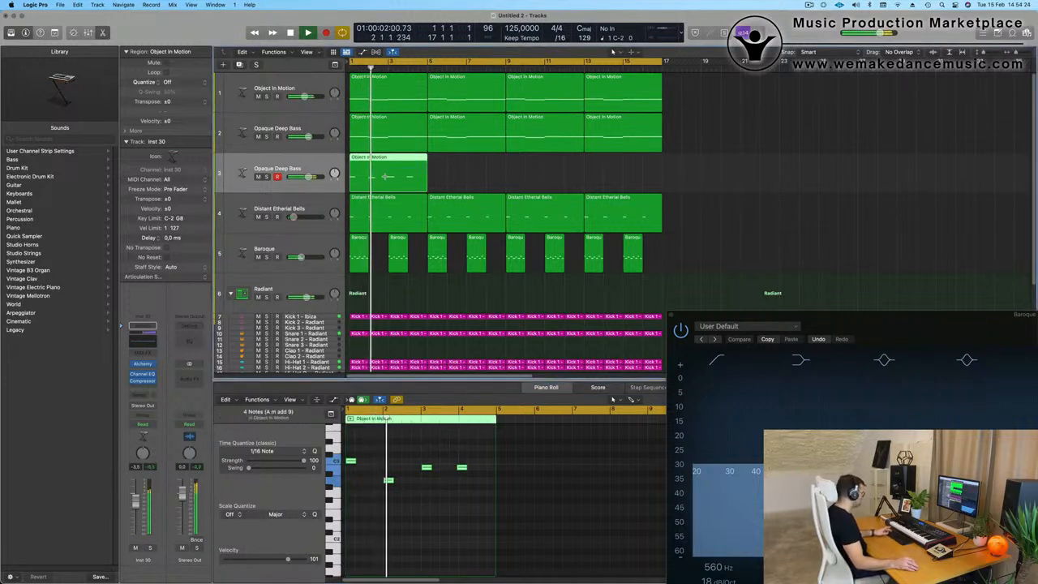
{"action": "key", "text": "super+r"}
{"action": "key", "text": "super+r"}
{"action": "key", "text": "super+r"}
{"action": "key", "text": "Return"}
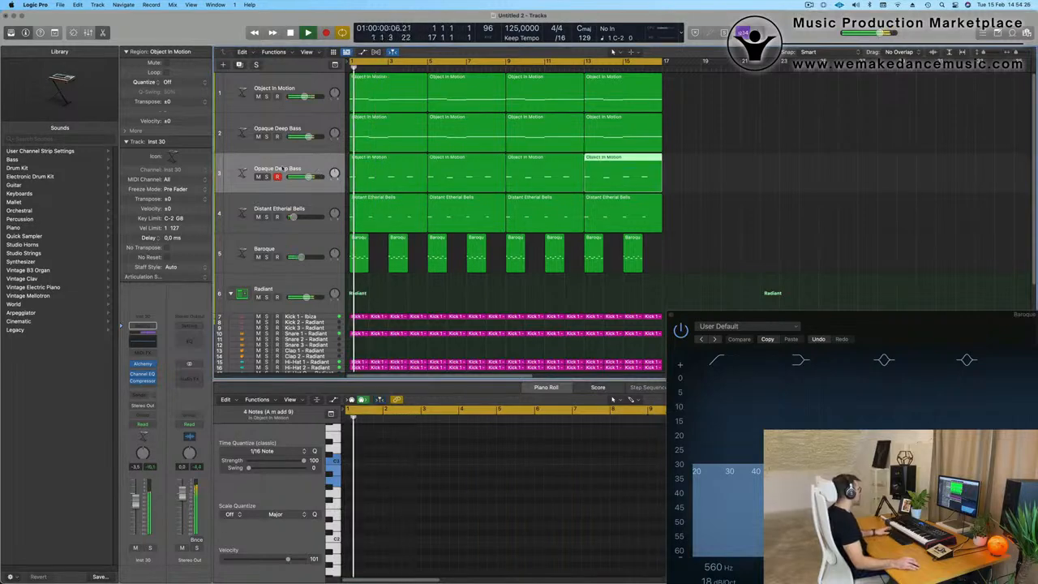
Step: Load the Vintage Synth brass preset Prophetic Brass into Alchemy on the duplicated bass track and move its window clear of the track headers
{"action": "left_click", "coordinate": [277, 169]}
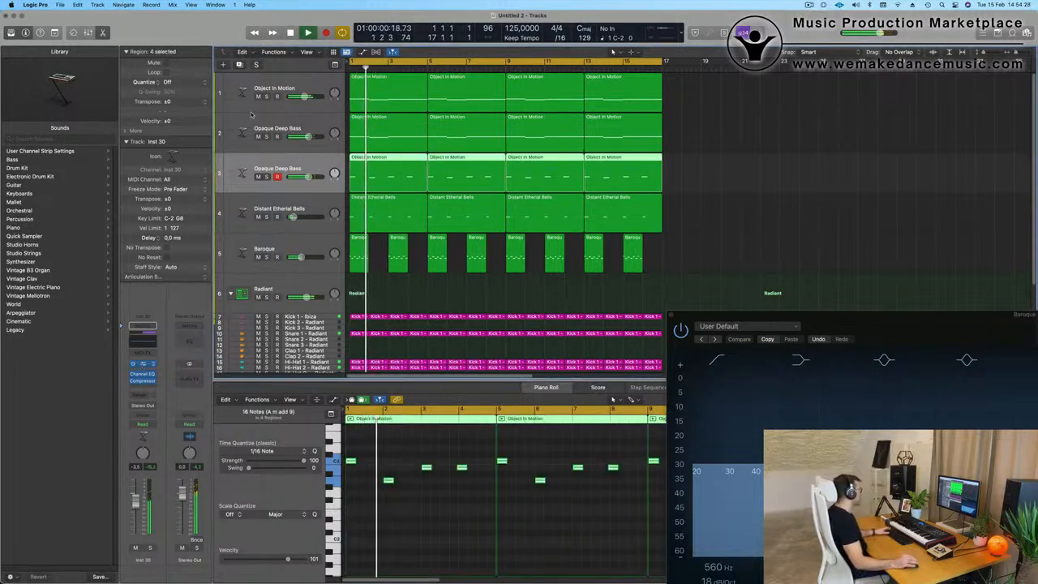
{"action": "left_click", "coordinate": [388, 128]}
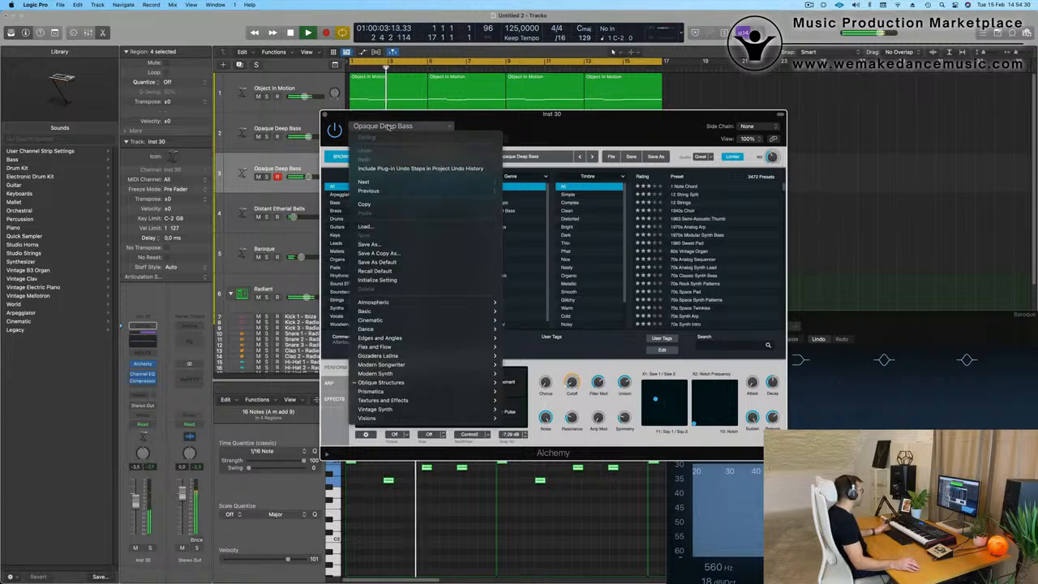
{"action": "mouse_move", "coordinate": [414, 412]}
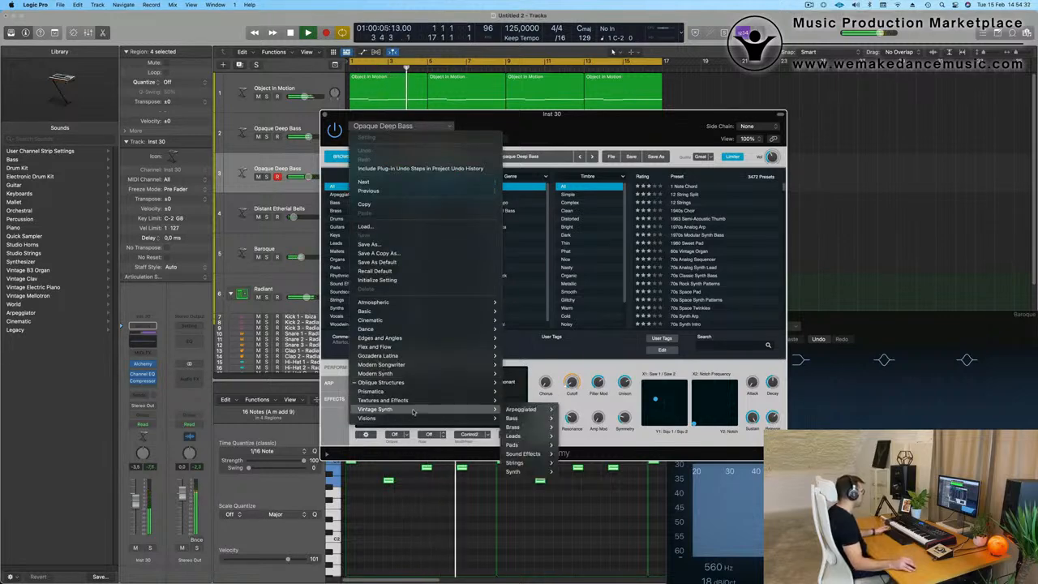
{"action": "mouse_move", "coordinate": [535, 428]}
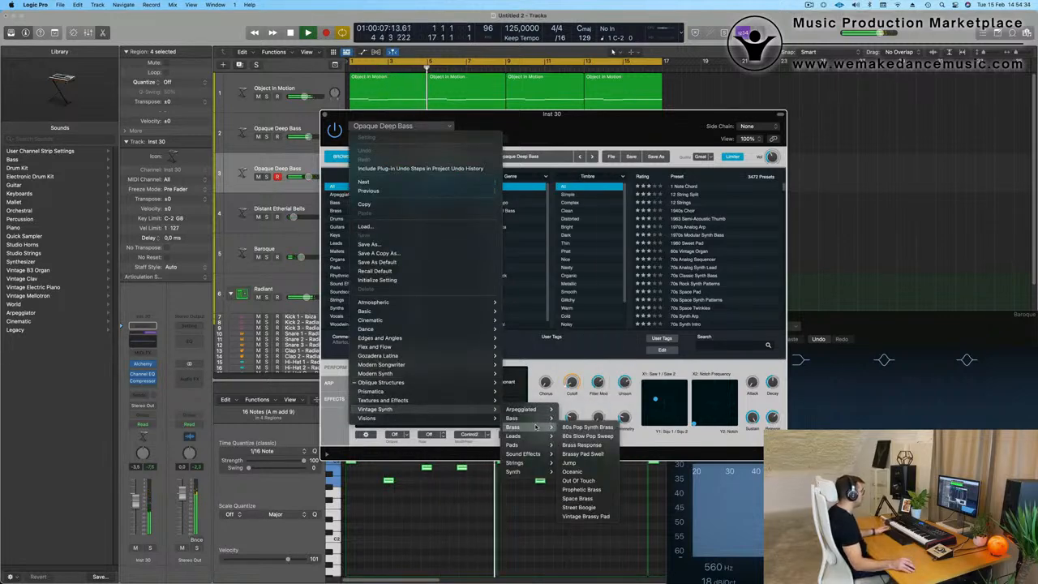
{"action": "left_click", "coordinate": [593, 490]}
{"action": "left_click_drag", "start_coordinate": [560, 117], "coordinate": [763, 106]}
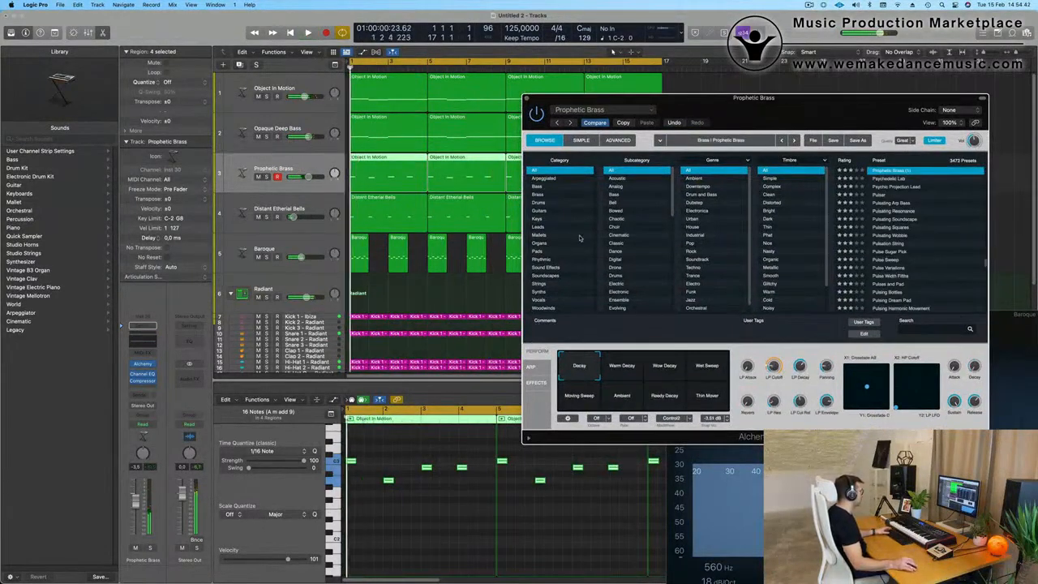
Step: Audition the Warm Decay snapshot, choose Wow Decay, and raise the Prophetic Brass track's volume to -1.9 dB
{"action": "left_click", "coordinate": [626, 369]}
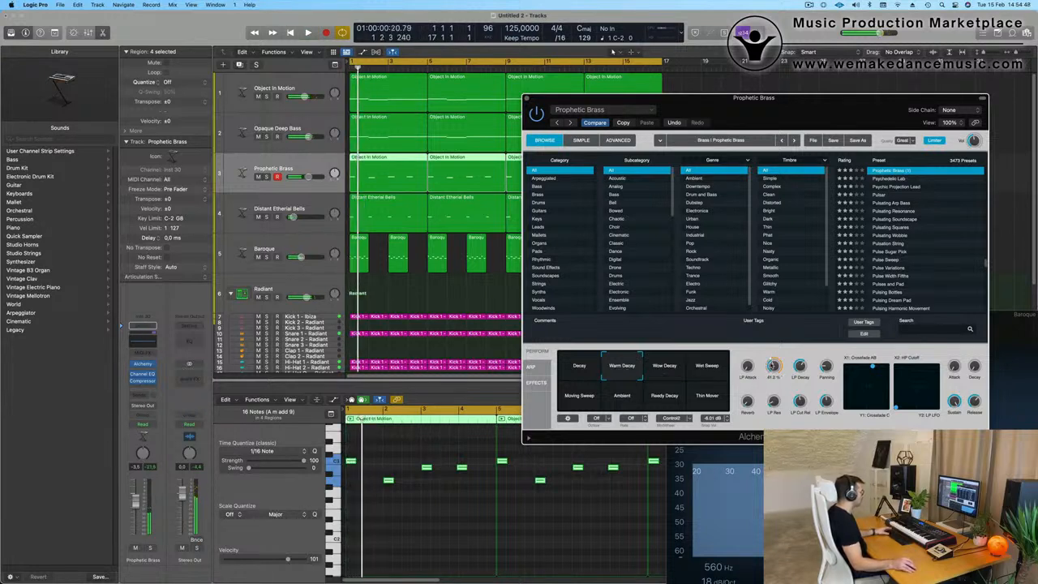
{"action": "left_click", "coordinate": [668, 370]}
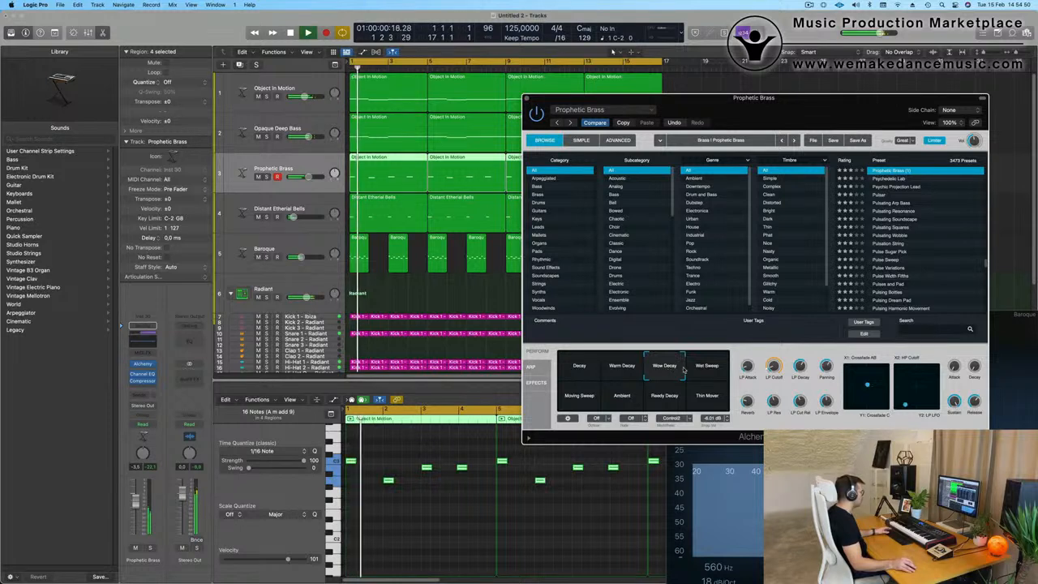
{"action": "left_click", "coordinate": [613, 51]}
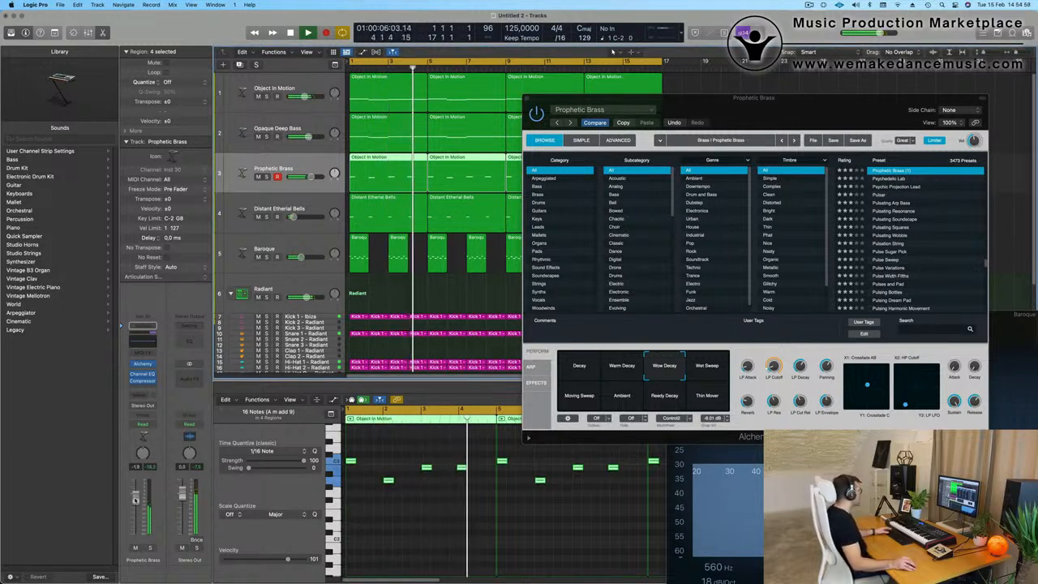
{"action": "key", "text": "Return"}
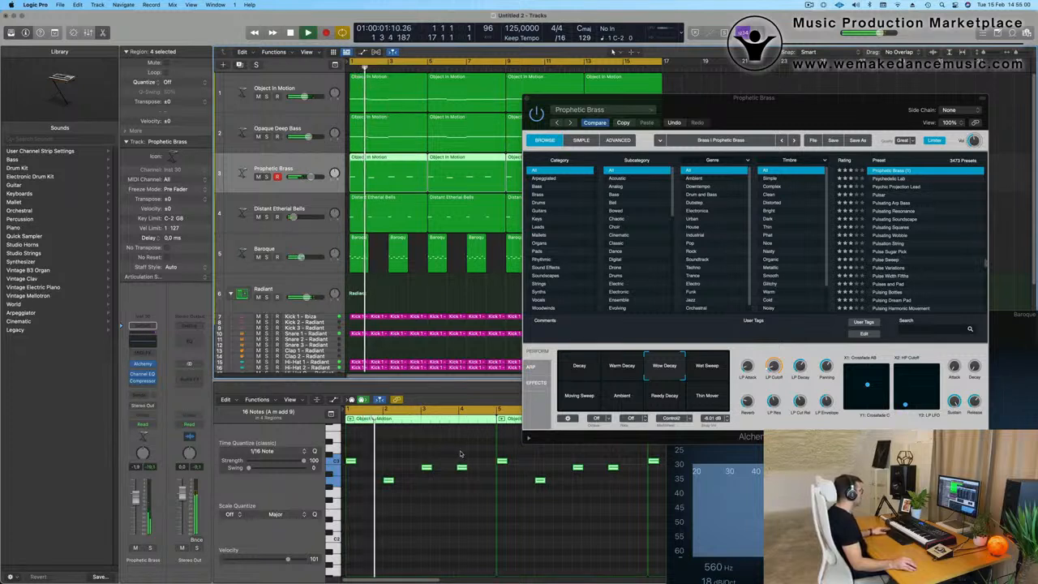
Step: Move the bar 4 note of the first Prophetic Brass region slightly later, and replace the three following regions with new repeats of it
{"action": "left_click", "coordinate": [462, 467]}
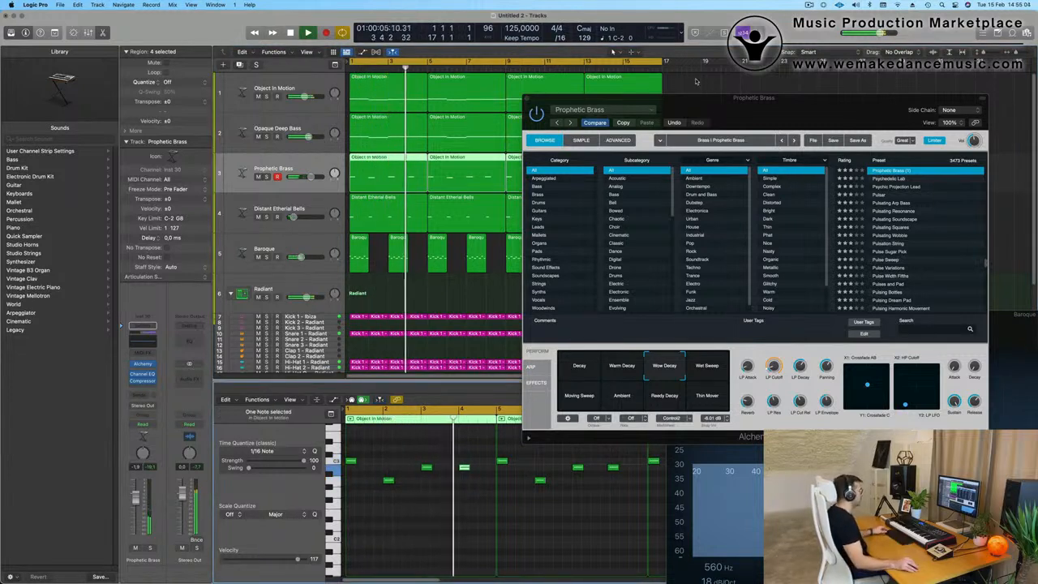
{"action": "left_click_drag", "start_coordinate": [696, 97], "coordinate": [553, 288]}
{"action": "key", "text": "Return"}
{"action": "left_click_drag", "start_coordinate": [691, 170], "coordinate": [458, 172]}
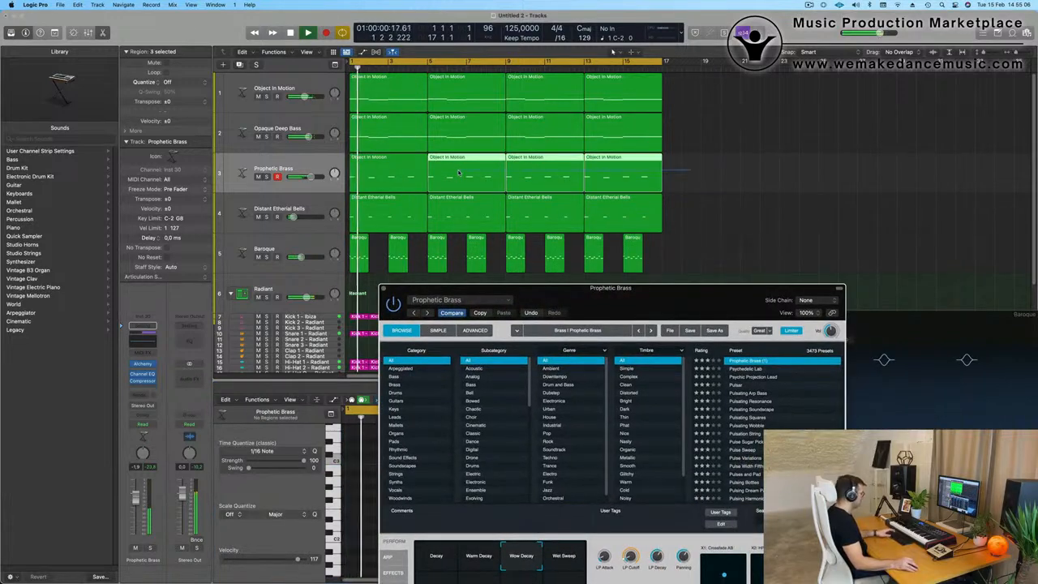
{"action": "key", "text": "Delete"}
{"action": "left_click", "coordinate": [373, 183]}
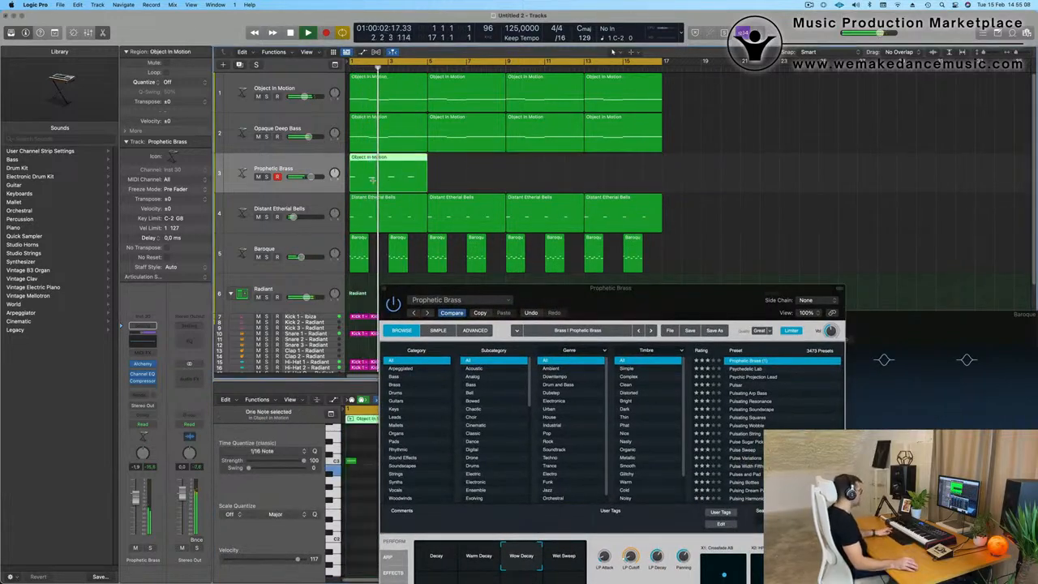
{"action": "key", "text": "super+r"}
{"action": "key", "text": "super+r"}
{"action": "key", "text": "super+r"}
{"action": "left_click", "coordinate": [678, 213]}
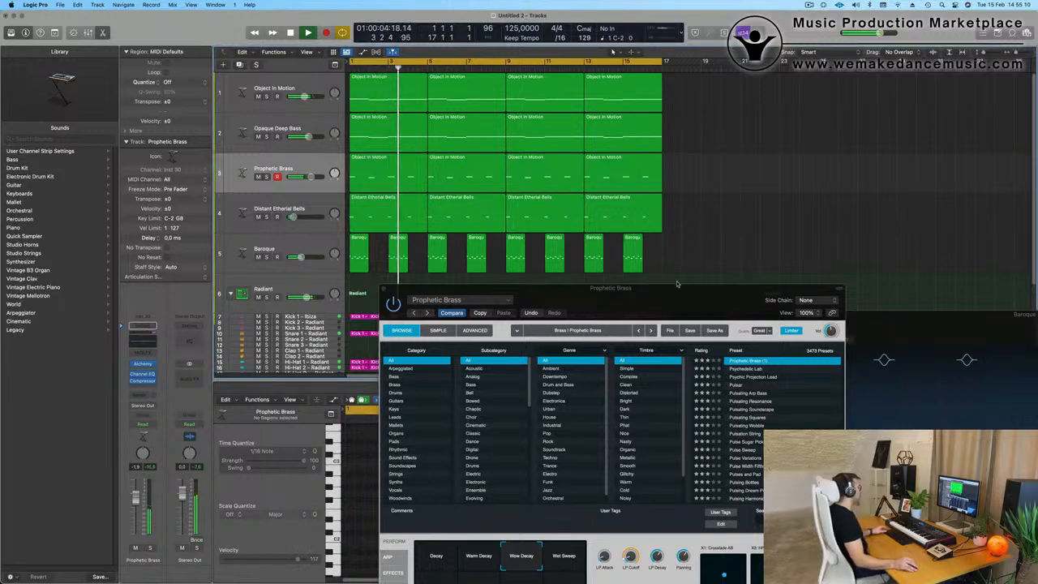
Step: Set the Prophetic Brass reverb to 25% and its track volume to -1.7 dB, and close its Alchemy window
{"action": "left_click_drag", "start_coordinate": [678, 284], "coordinate": [775, 114]}
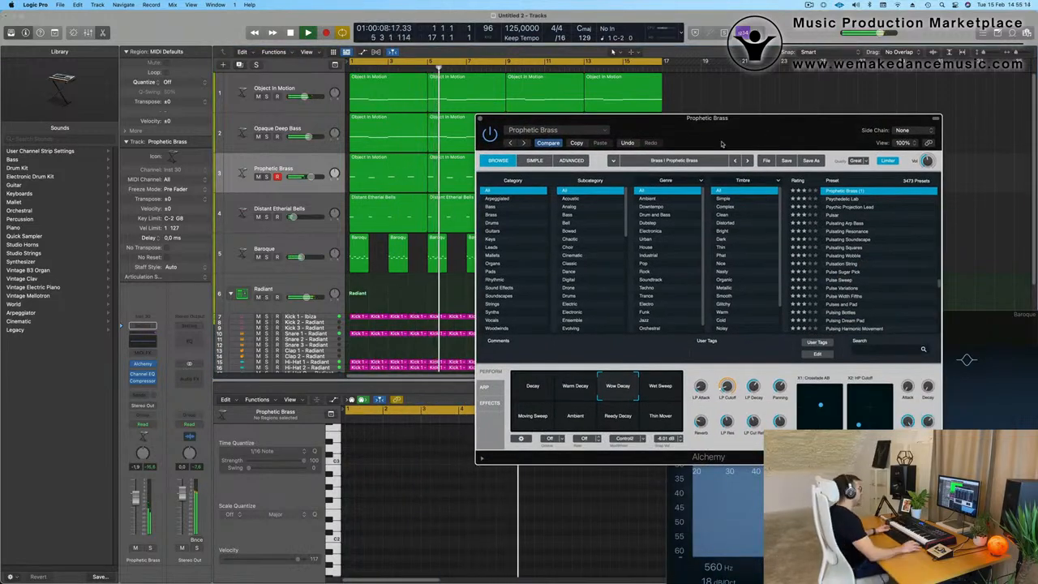
{"action": "left_click_drag", "start_coordinate": [777, 141], "coordinate": [761, 109]}
{"action": "left_click", "coordinate": [648, 360]}
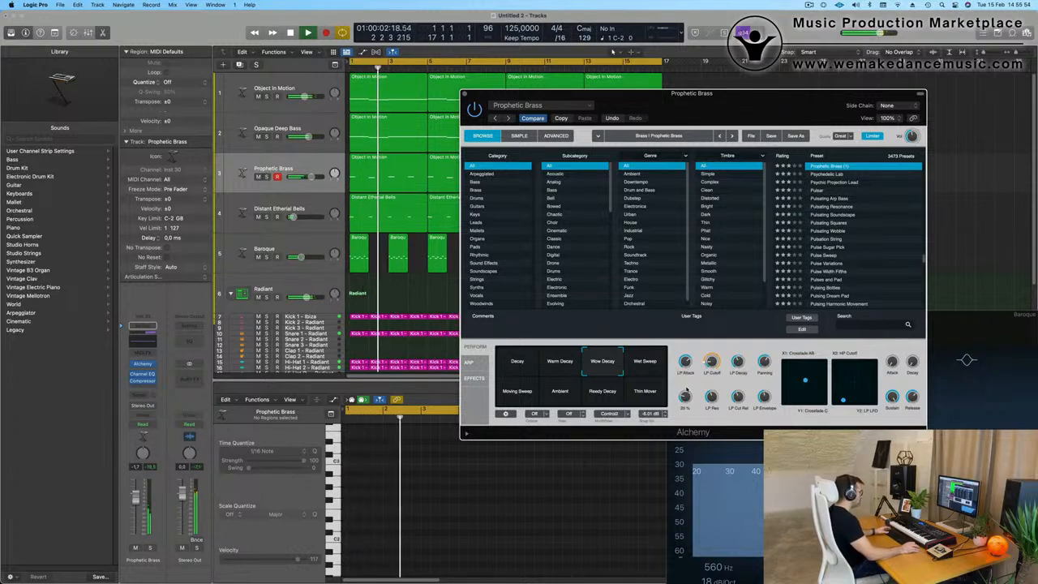
{"action": "left_click_drag", "start_coordinate": [475, 96], "coordinate": [489, 127]}
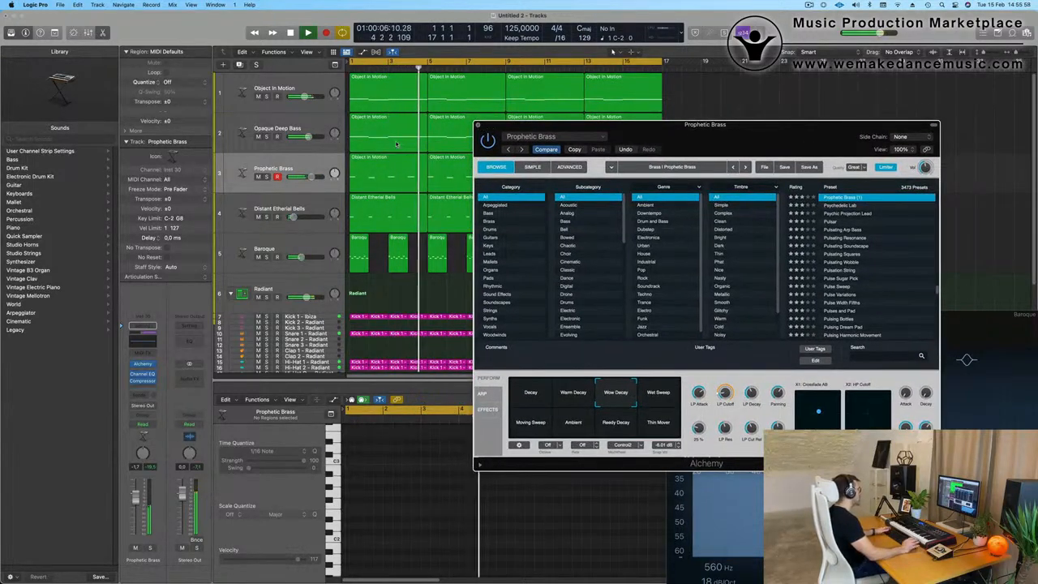
{"action": "left_click", "coordinate": [479, 125]}
Step: Add a 122 Hz low cut with a 24 dB/Oct slope in the Prophetic Brass track's Channel EQ, and close the EQ
{"action": "key", "text": "Return"}
{"action": "left_click", "coordinate": [311, 170]}
{"action": "key", "text": "space"}
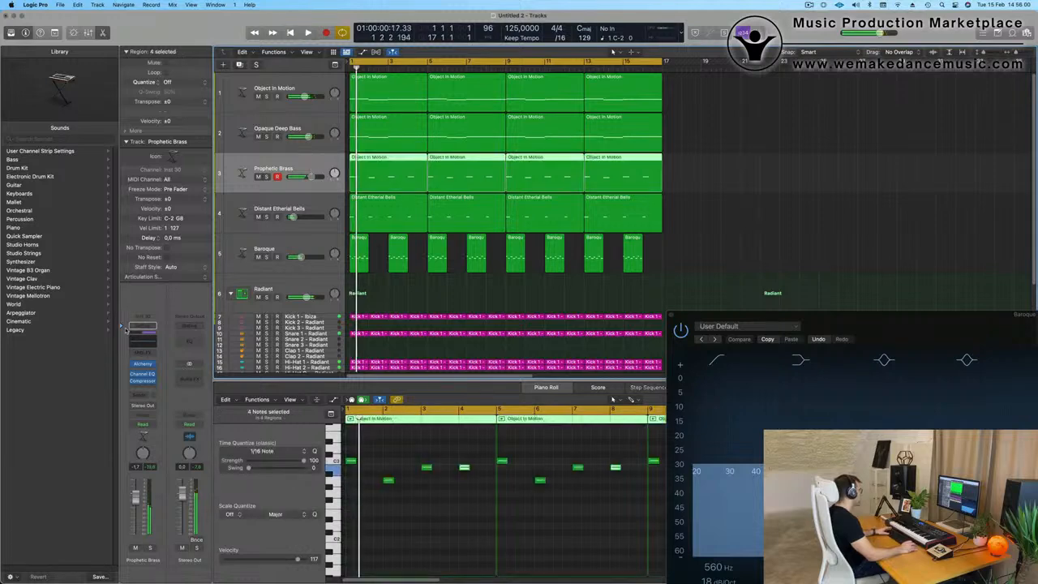
{"action": "left_click", "coordinate": [136, 343]}
{"action": "key", "text": "Return"}
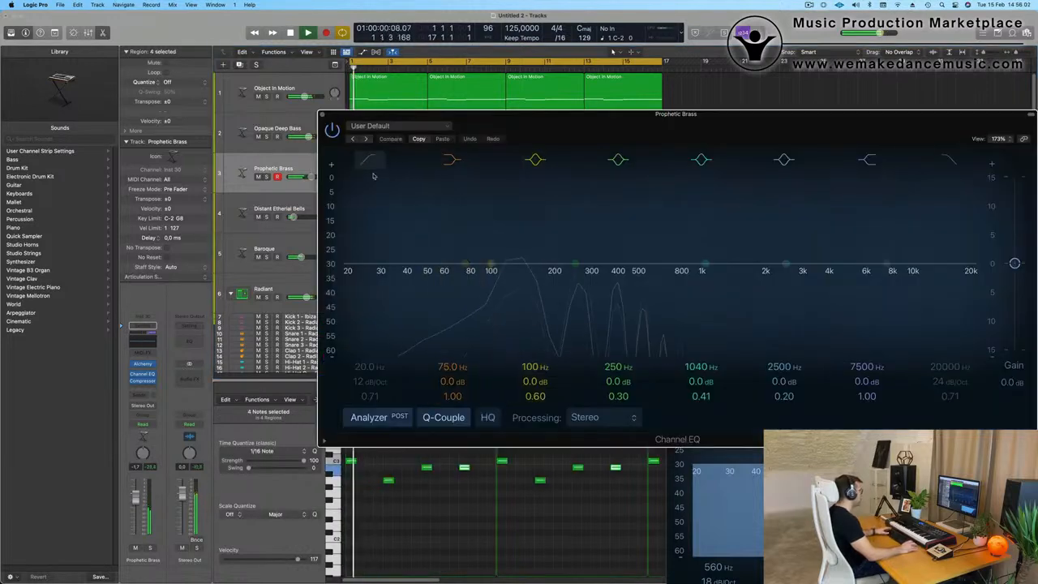
{"action": "left_click", "coordinate": [371, 161]}
{"action": "left_click_drag", "start_coordinate": [389, 219], "coordinate": [520, 225]}
{"action": "left_click_drag", "start_coordinate": [370, 381], "coordinate": [370, 354]}
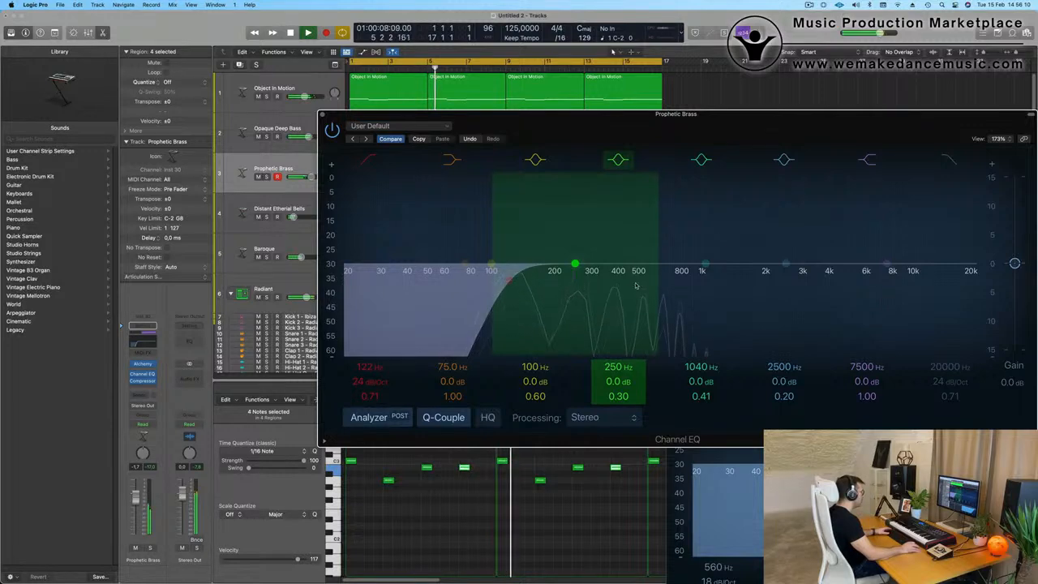
{"action": "left_click", "coordinate": [323, 116]}
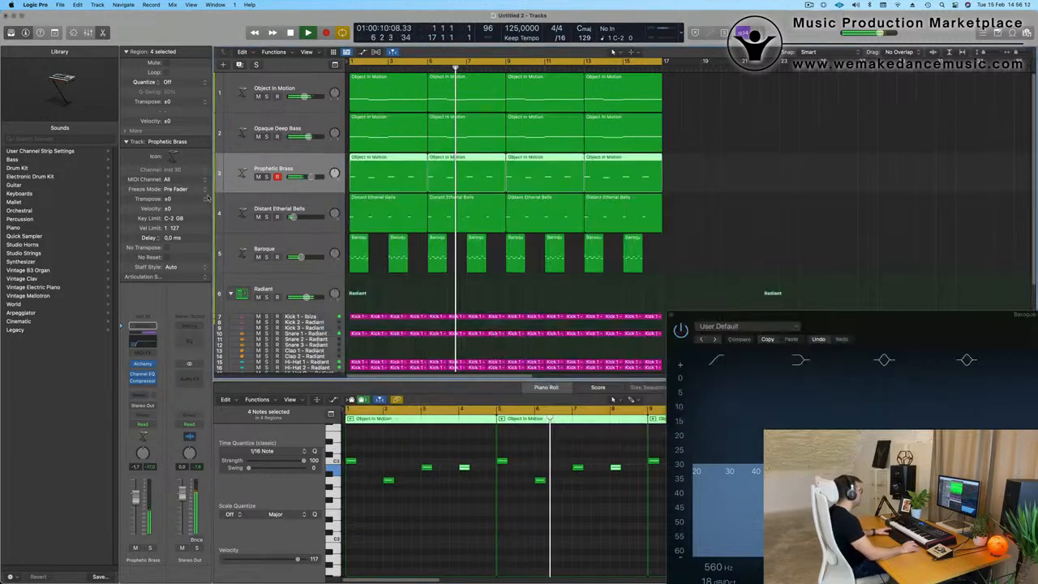
Step: Lower the Prophetic Brass track's volume to -4.3 dB during playback, and close the Baroque track's Channel EQ window
{"action": "key", "text": "space"}
{"action": "key", "text": "space"}
{"action": "key", "text": "space"}
{"action": "key", "text": "space"}
{"action": "key", "text": "space"}
{"action": "left_click_drag", "start_coordinate": [136, 498], "coordinate": [136, 508]}
{"action": "key", "text": "space"}
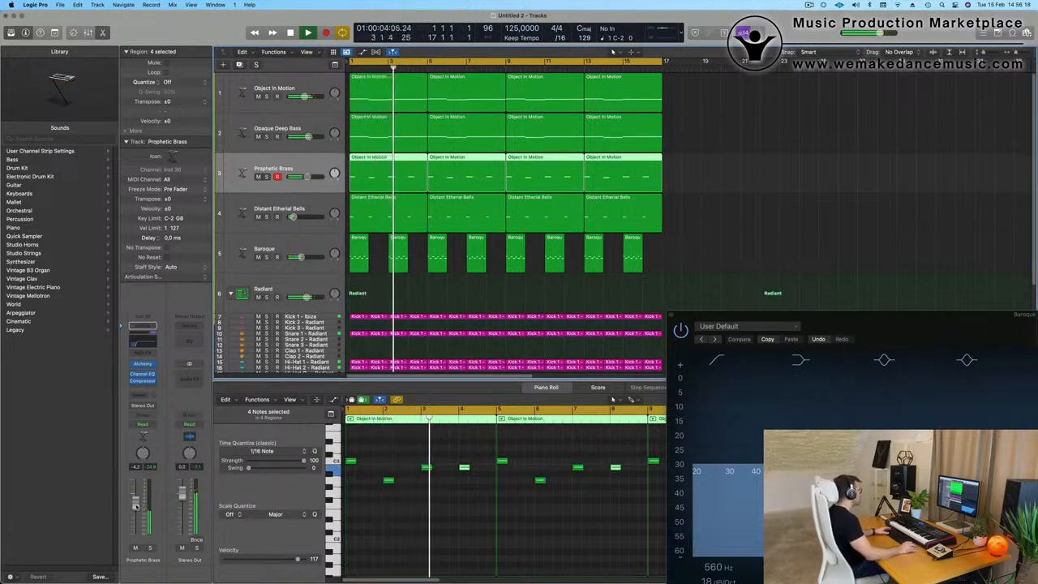
{"action": "left_click", "coordinate": [672, 316]}
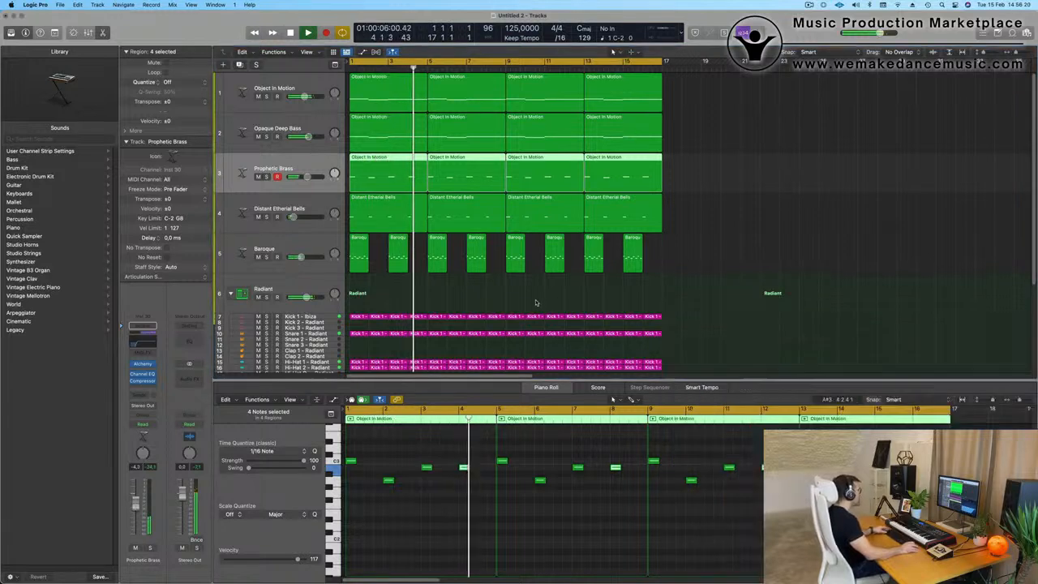
Step: Duplicate the Object In Motion track with its sound settings and place the new track directly below Baroque
{"action": "scroll", "coordinate": [558, 300], "scroll_direction": "up", "scroll_amount": 1}
{"action": "scroll", "coordinate": [558, 300], "scroll_direction": "down", "scroll_amount": 3}
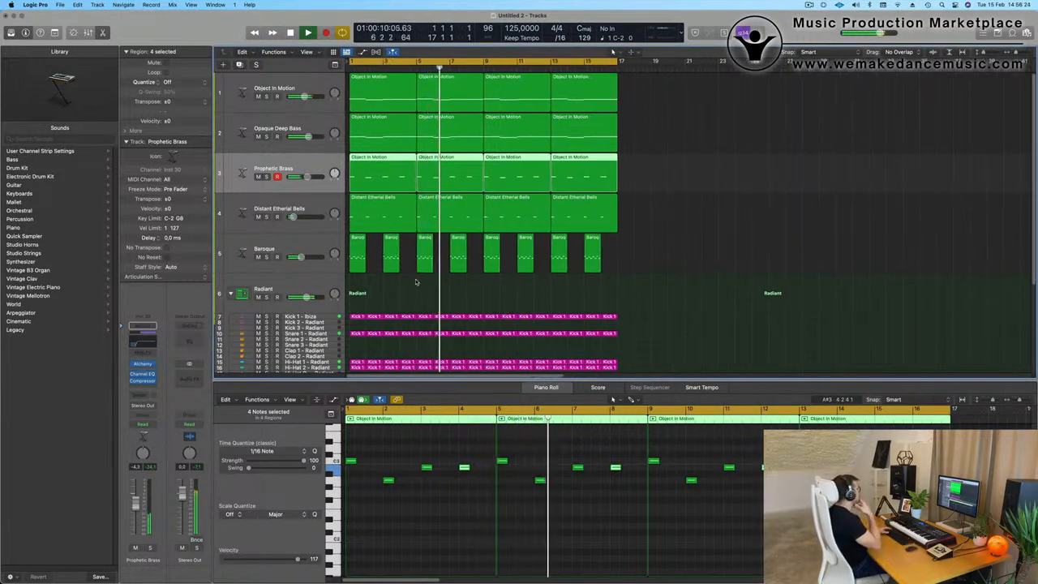
{"action": "scroll", "coordinate": [415, 282], "scroll_direction": "down", "scroll_amount": 2}
{"action": "scroll", "coordinate": [317, 83], "scroll_direction": "up", "scroll_amount": 2}
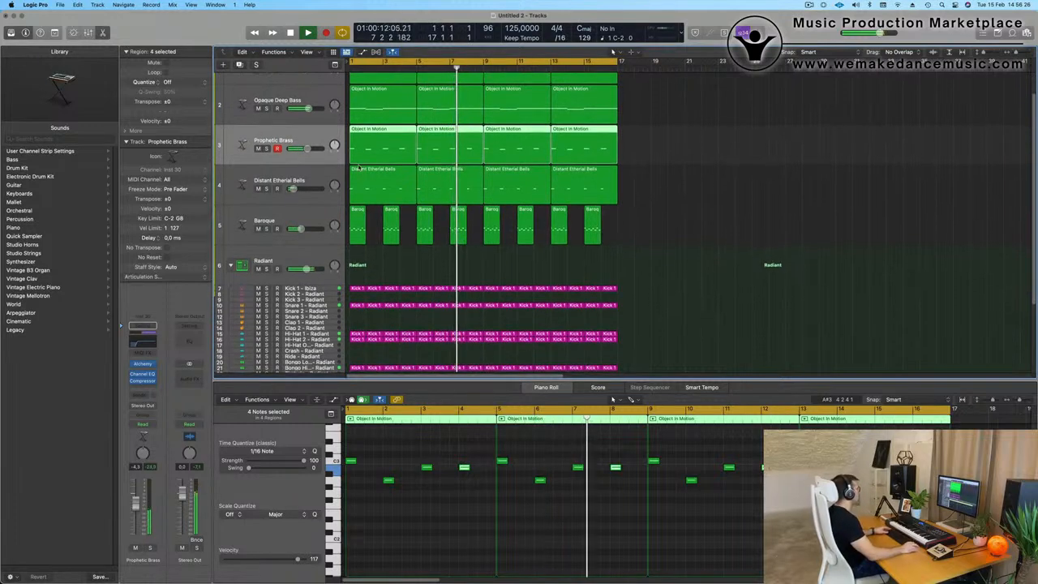
{"action": "left_click", "coordinate": [284, 94]}
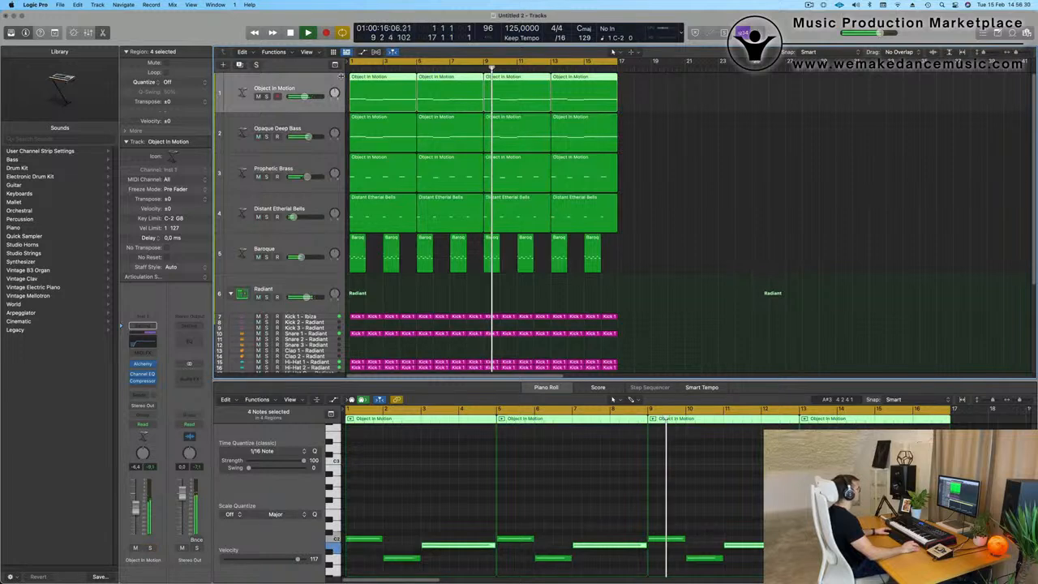
{"action": "key", "text": "Return"}
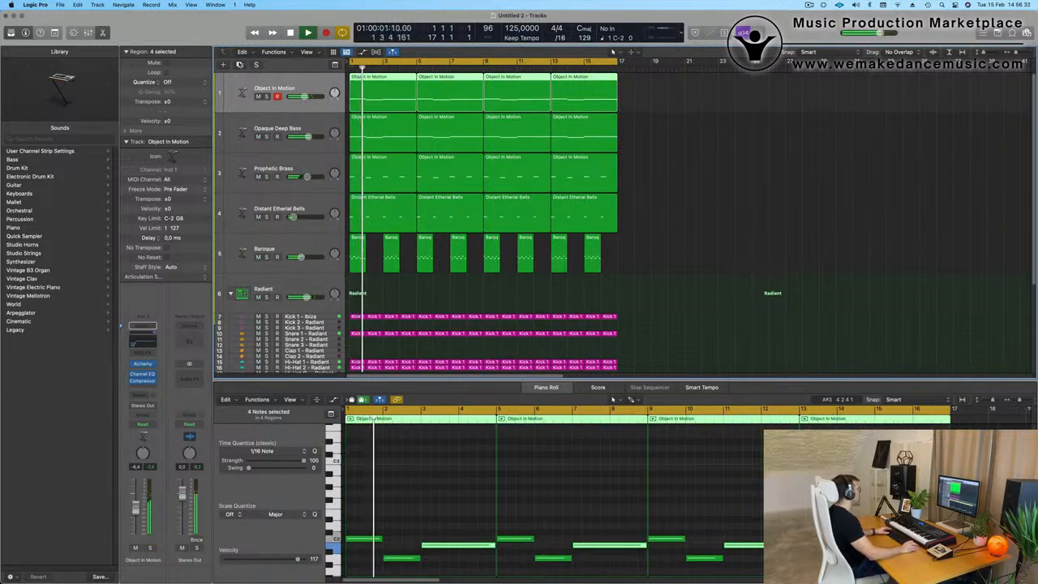
{"action": "key", "text": "super+d"}
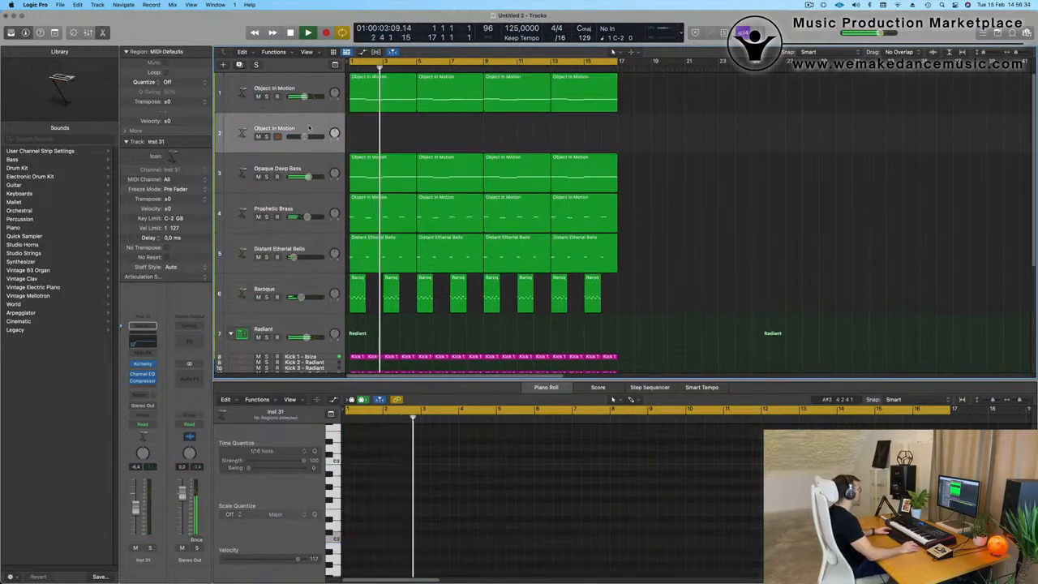
{"action": "left_click_drag", "start_coordinate": [308, 127], "coordinate": [311, 282]}
{"action": "key", "text": "Return"}
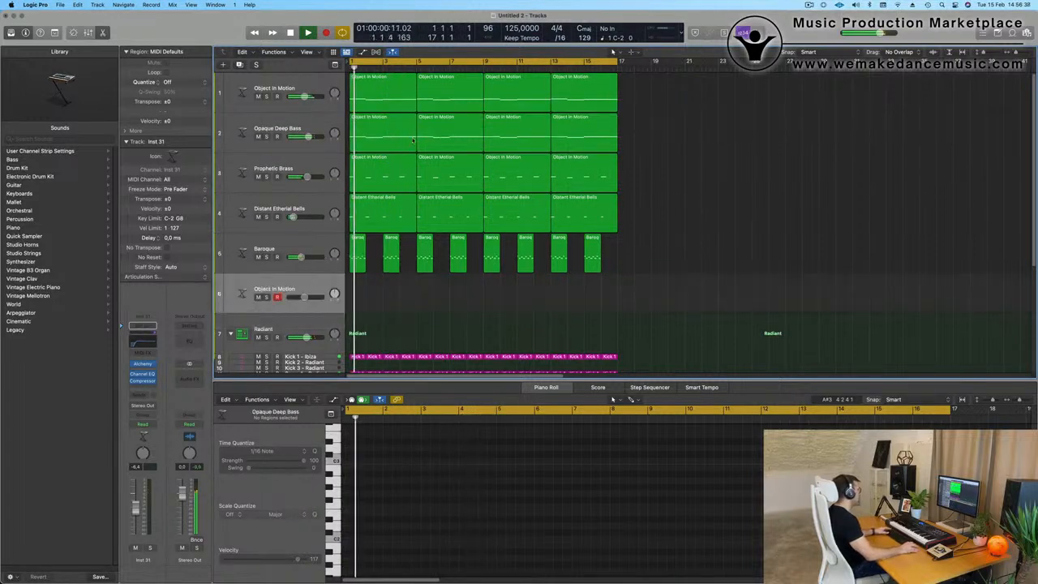
Step: Copy the first Object In Motion region onto the duplicated track at bar 1, and double its three notes one octave higher
{"action": "left_click", "coordinate": [379, 106]}
{"action": "left_click_drag", "start_coordinate": [378, 106], "coordinate": [379, 307]}
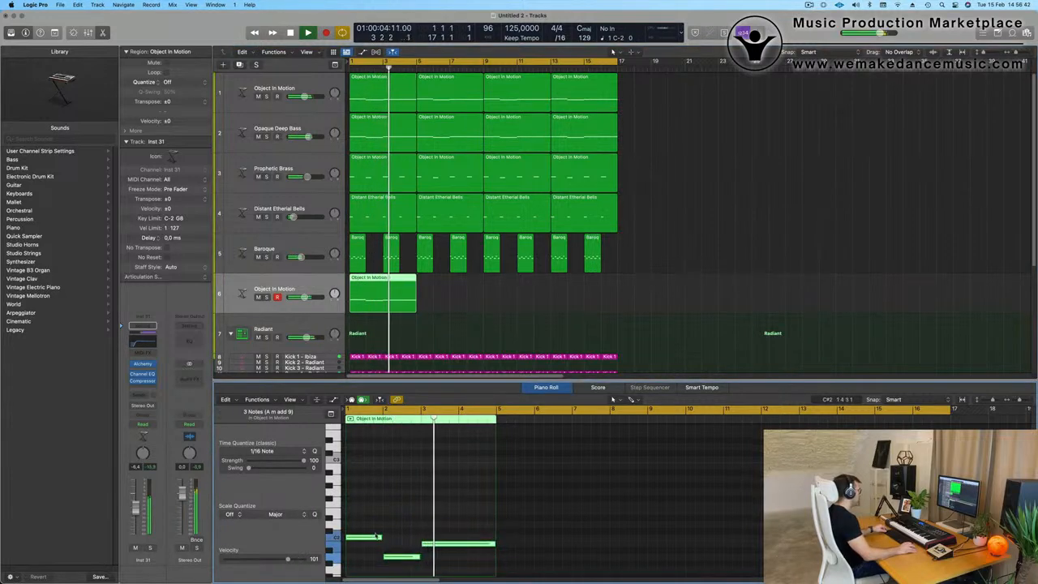
{"action": "left_click_drag", "start_coordinate": [371, 537], "coordinate": [374, 466]}
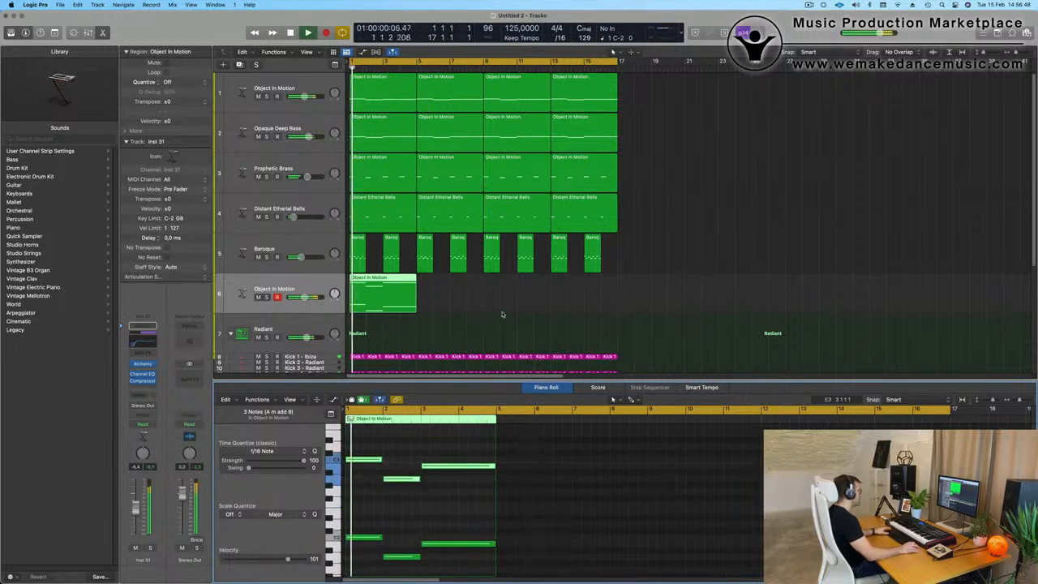
{"action": "key", "text": "space"}
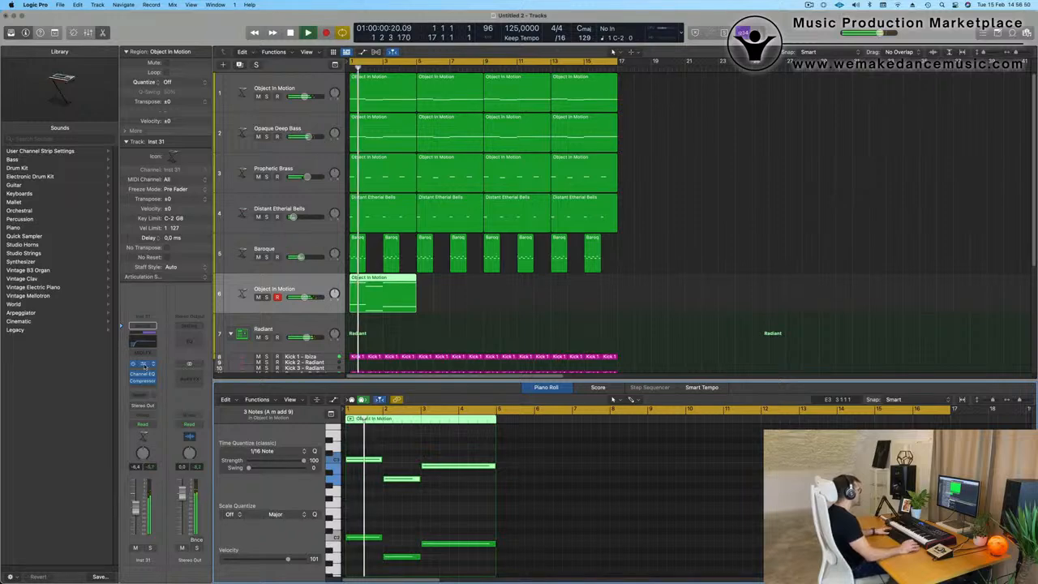
Step: Open the duplicated Object In Motion track's Alchemy and repeat the octave-doubled region three times to fill bars 1–16
{"action": "left_click", "coordinate": [142, 365]}
{"action": "left_click_drag", "start_coordinate": [654, 128], "coordinate": [939, 130]}
{"action": "key", "text": "Return"}
{"action": "left_click", "coordinate": [498, 294]}
{"action": "left_click", "coordinate": [385, 306]}
{"action": "key", "text": "super+r"}
{"action": "key", "text": "super+r"}
{"action": "key", "text": "super+r"}
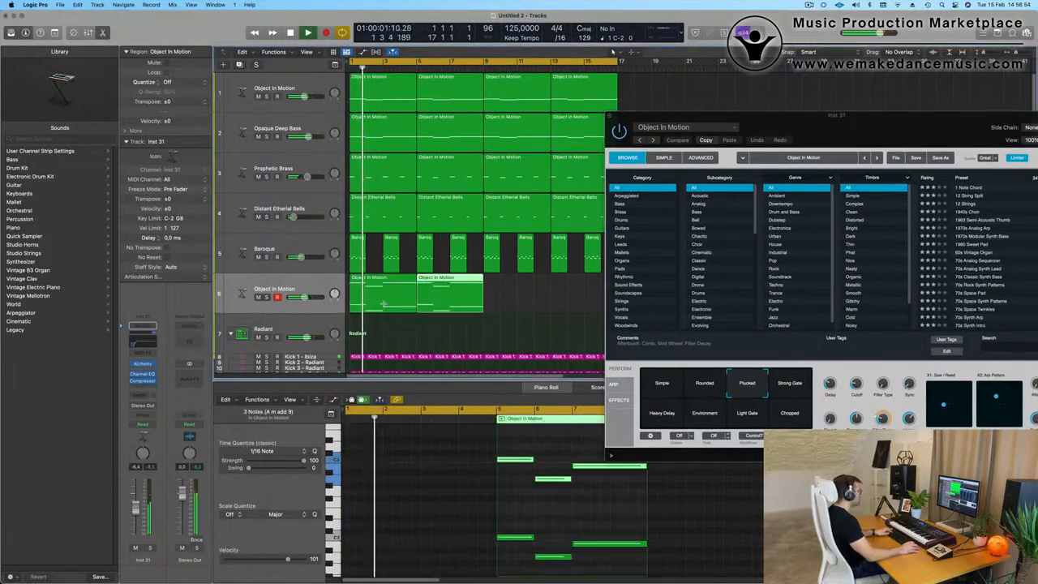
{"action": "left_click_drag", "start_coordinate": [798, 135], "coordinate": [651, 116]}
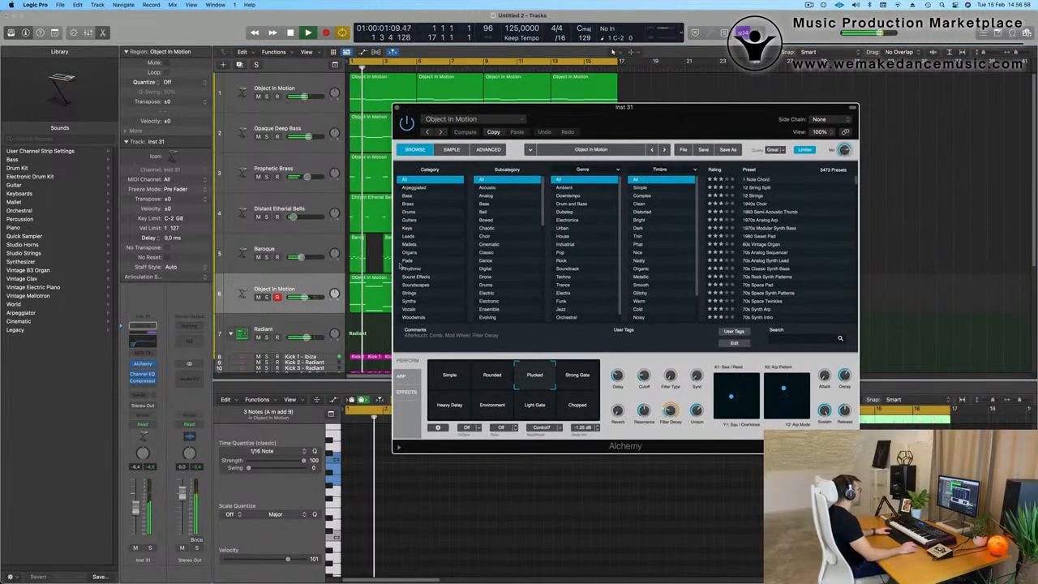
Step: Load the Cirrus Clouds preset from Alchemy's Pads category on the octave-doubled track and raise its volume to -1.7 dB
{"action": "left_click", "coordinate": [410, 260]}
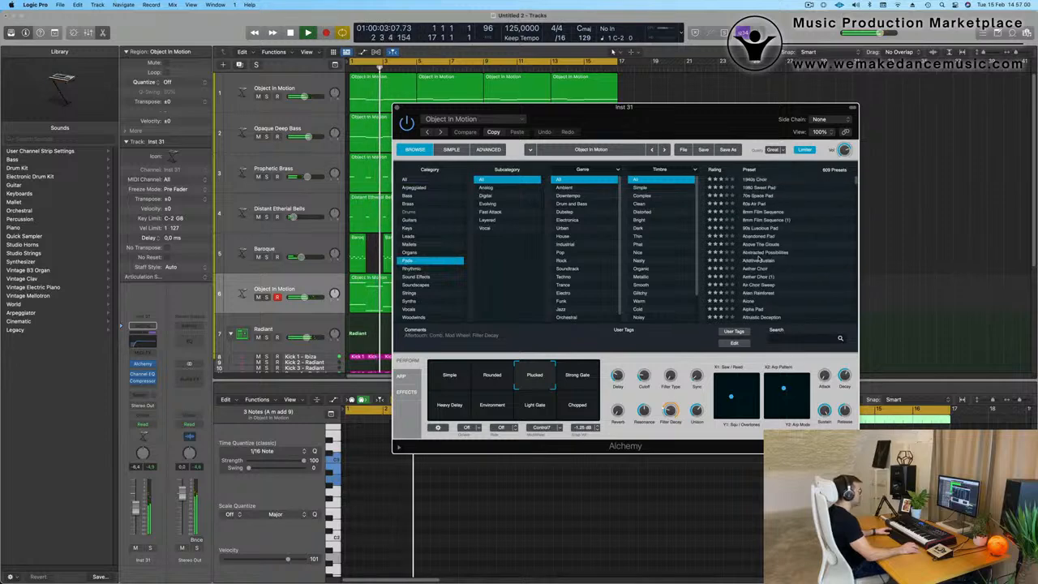
{"action": "scroll", "coordinate": [760, 260], "scroll_direction": "down", "scroll_amount": 5}
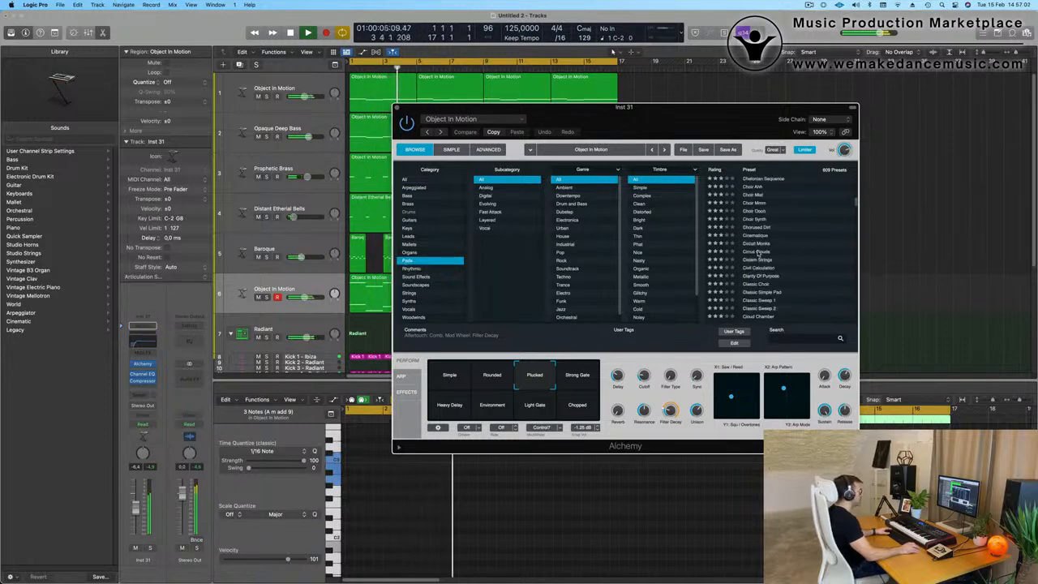
{"action": "left_click", "coordinate": [757, 251]}
{"action": "left_click_drag", "start_coordinate": [689, 120], "coordinate": [780, 112]}
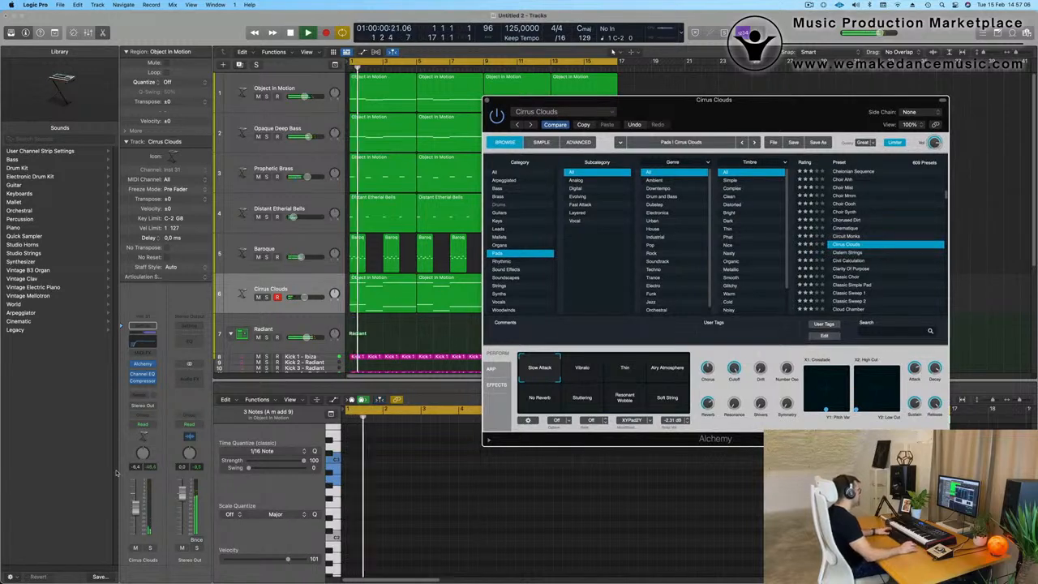
{"action": "left_click", "coordinate": [612, 51]}
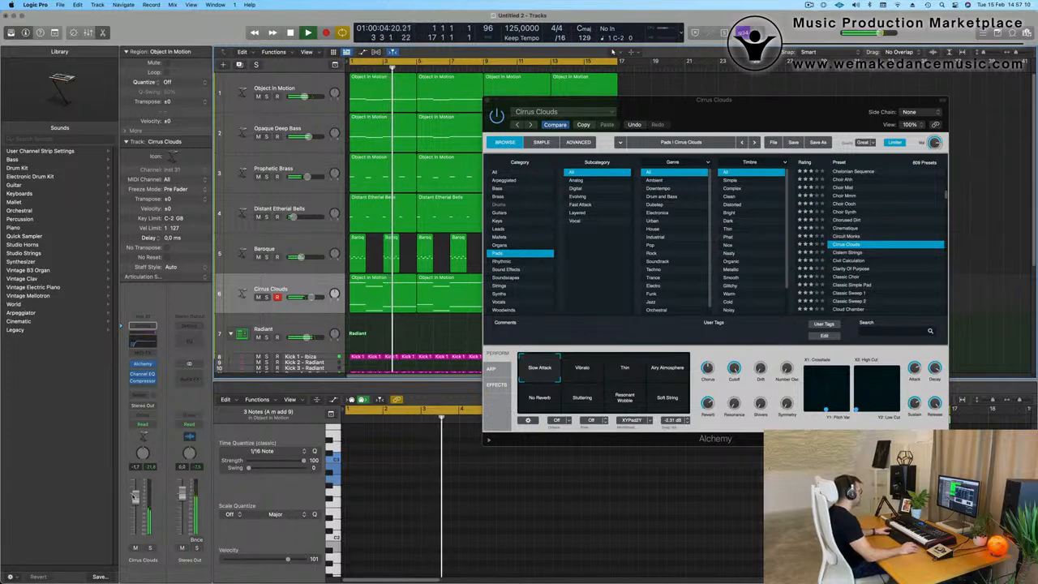
Step: Audition the Vibrato, Thin and No Reverb variations of Cirrus Clouds during playback, lowering the track's volume to -4.0 dB
{"action": "left_click", "coordinate": [591, 371]}
{"action": "key", "text": "Return"}
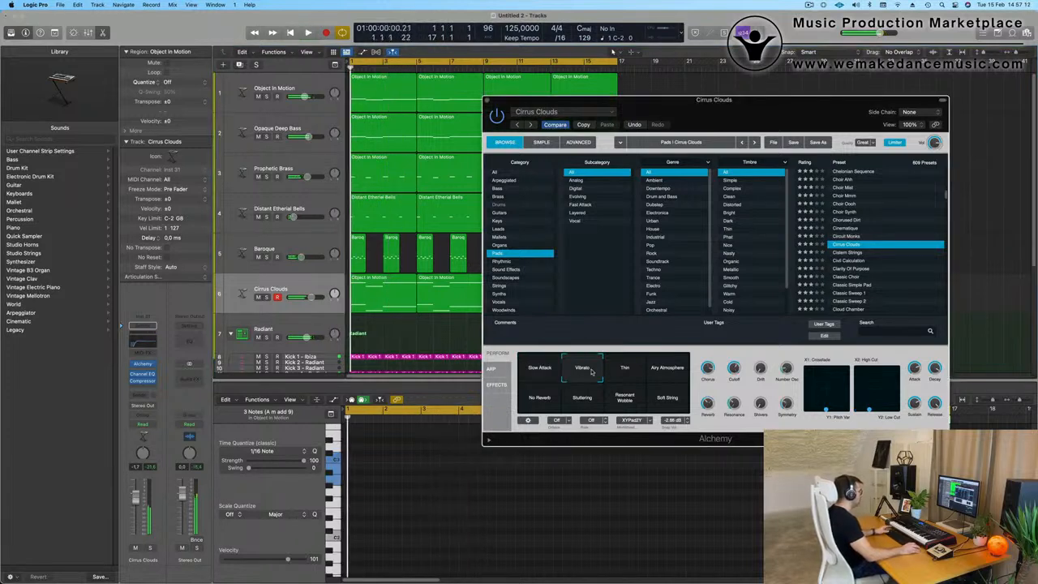
{"action": "left_click", "coordinate": [612, 51]}
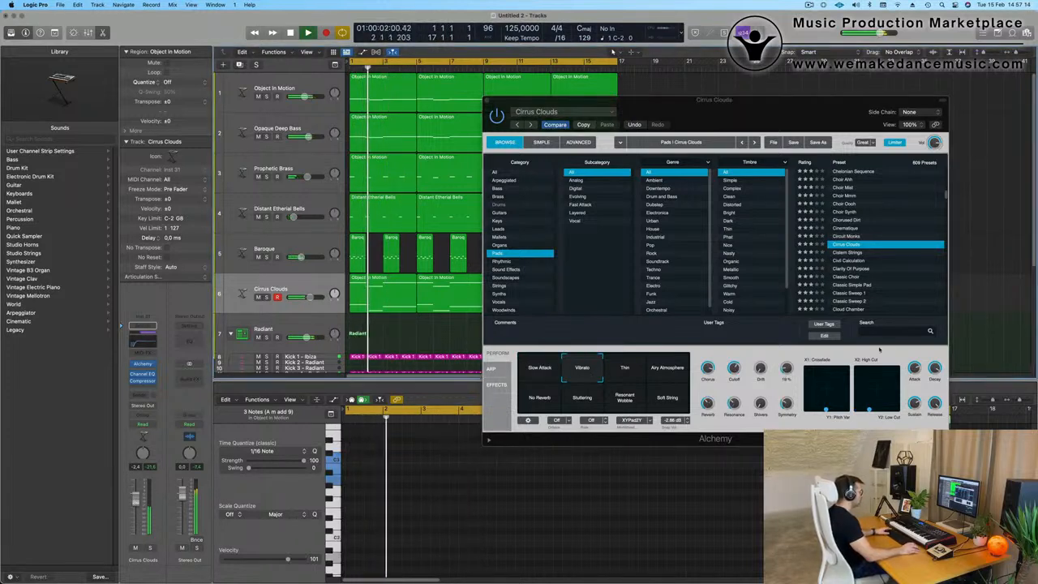
{"action": "key", "text": "Return"}
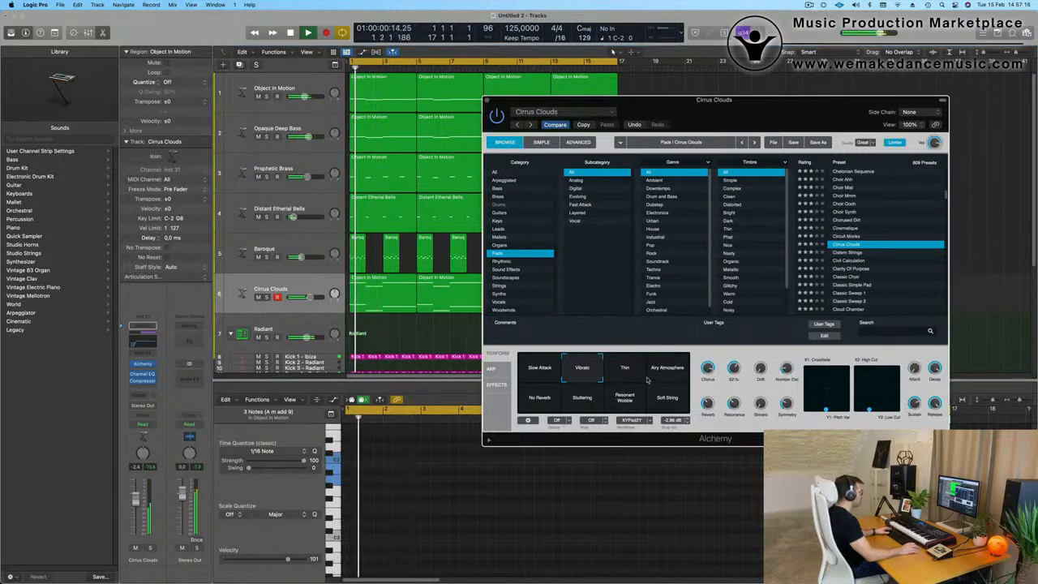
{"action": "left_click", "coordinate": [640, 377]}
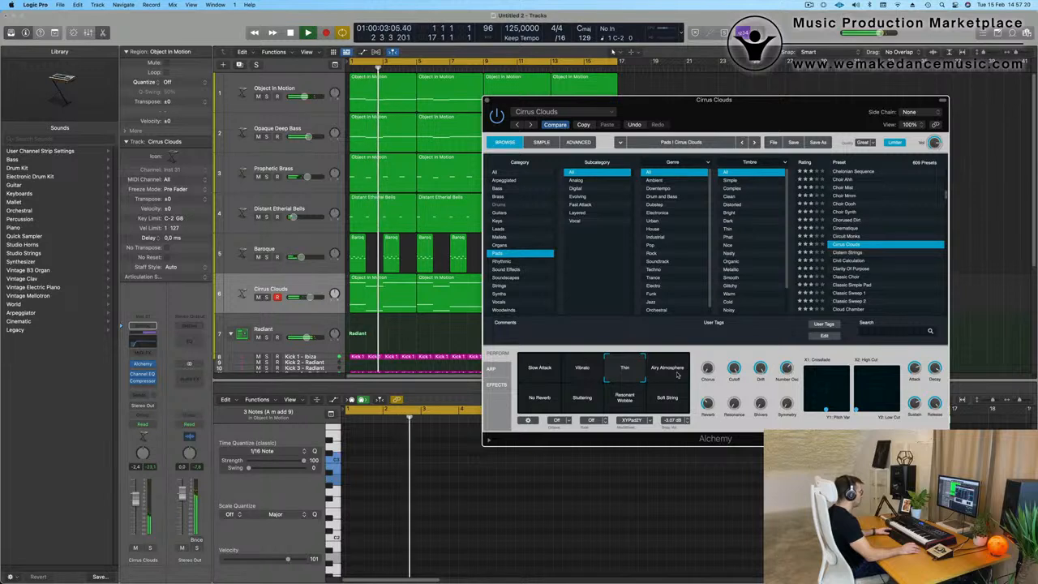
{"action": "key", "text": "space"}
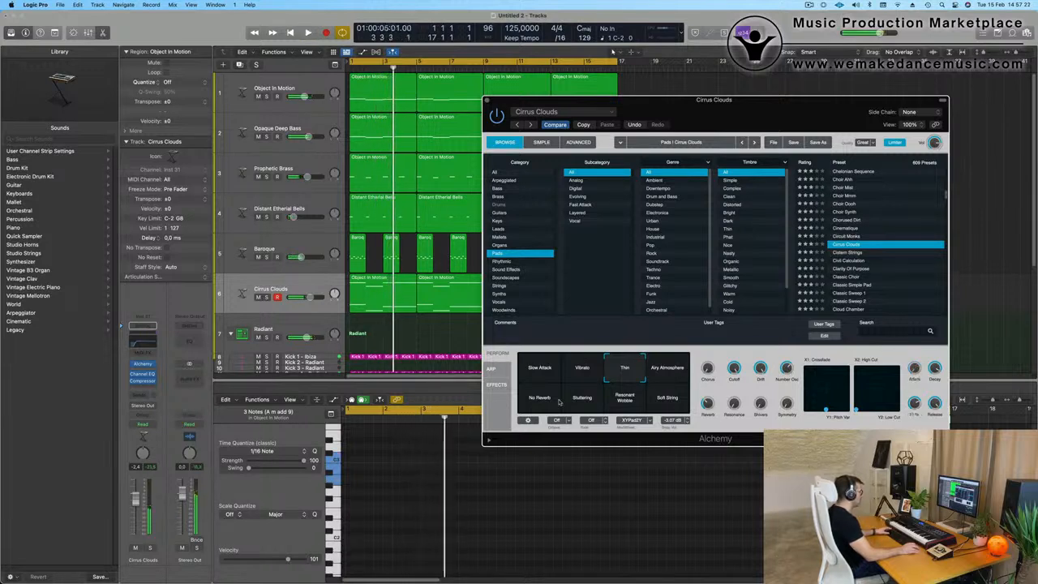
{"action": "key", "text": "space"}
{"action": "key", "text": "super+w"}
{"action": "key", "text": "space"}
{"action": "key", "text": "space"}
{"action": "left_click", "coordinate": [558, 404]}
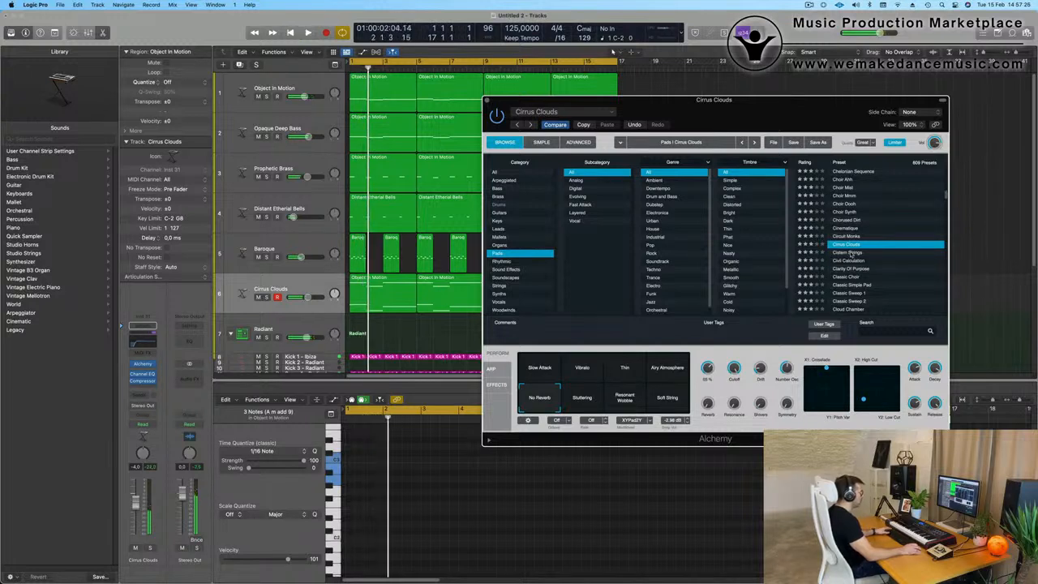
Step: Try the Cistern Strings pad preset during playback, and replace it with Classic Sweep 1
{"action": "key", "text": "space"}
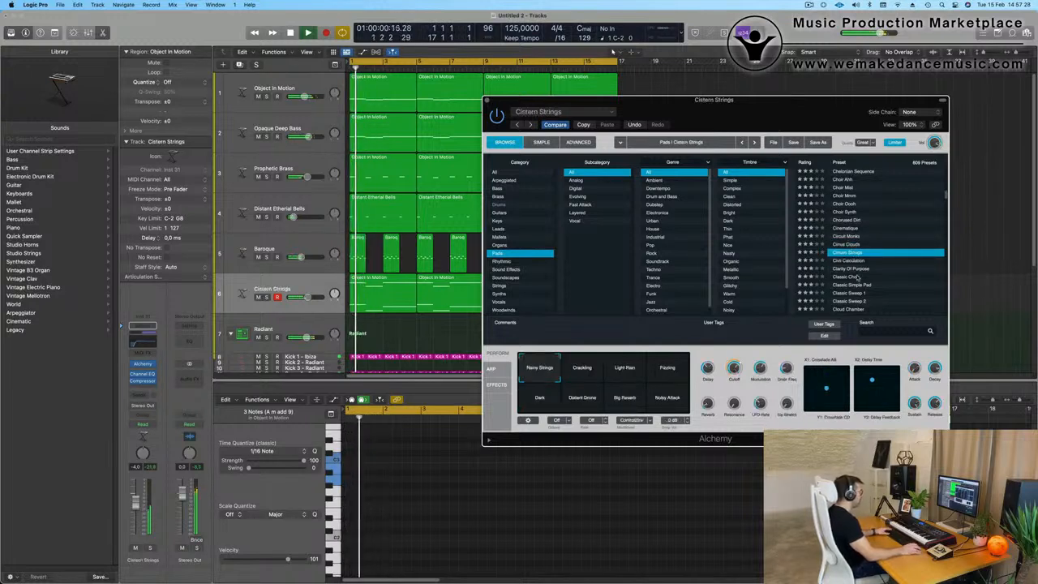
{"action": "left_click_drag", "start_coordinate": [793, 112], "coordinate": [667, 103]}
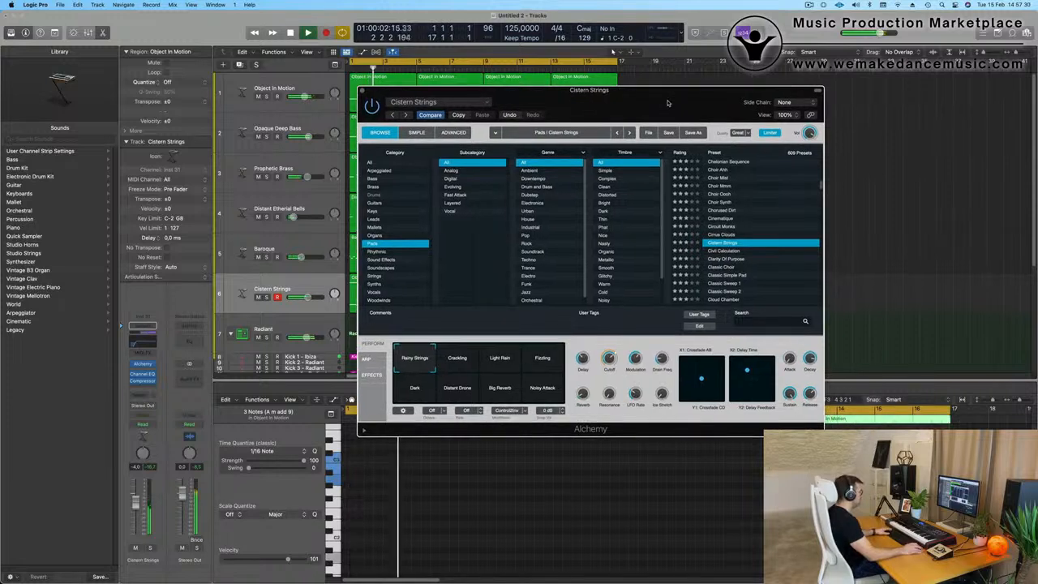
{"action": "scroll", "coordinate": [738, 286], "scroll_direction": "down", "scroll_amount": 3}
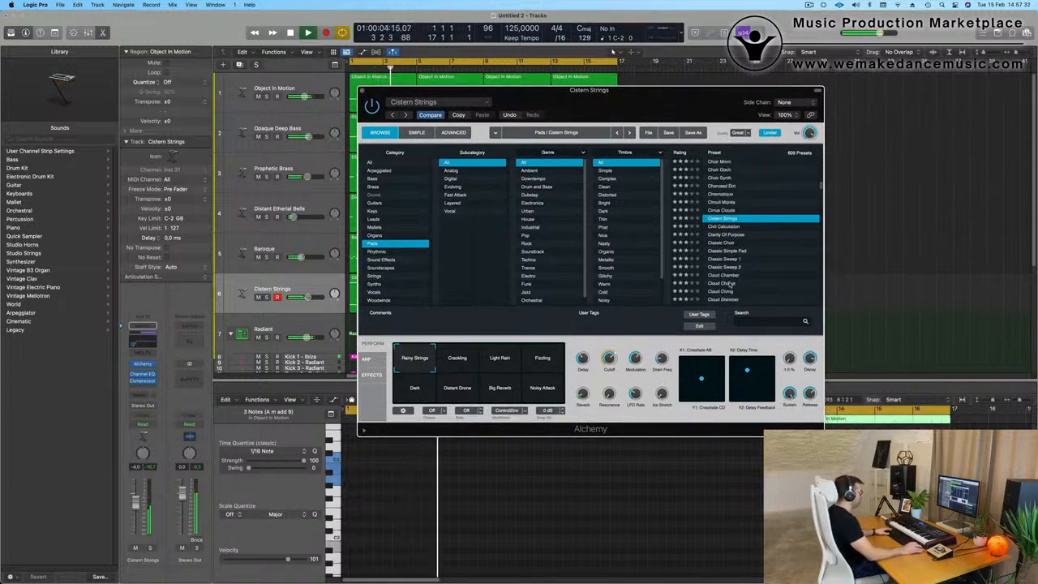
{"action": "left_click", "coordinate": [718, 260]}
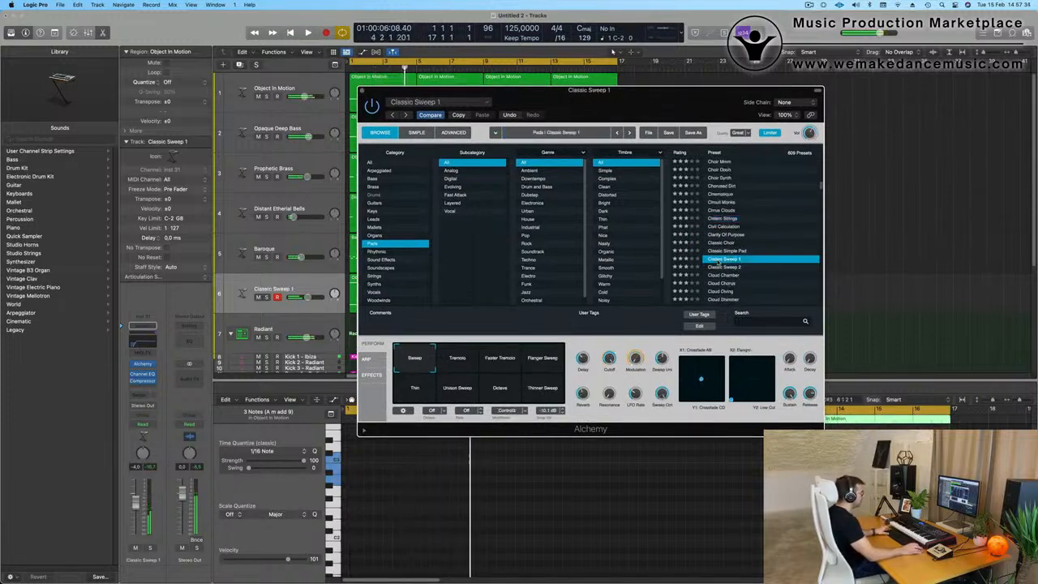
{"action": "left_click_drag", "start_coordinate": [656, 109], "coordinate": [712, 129]}
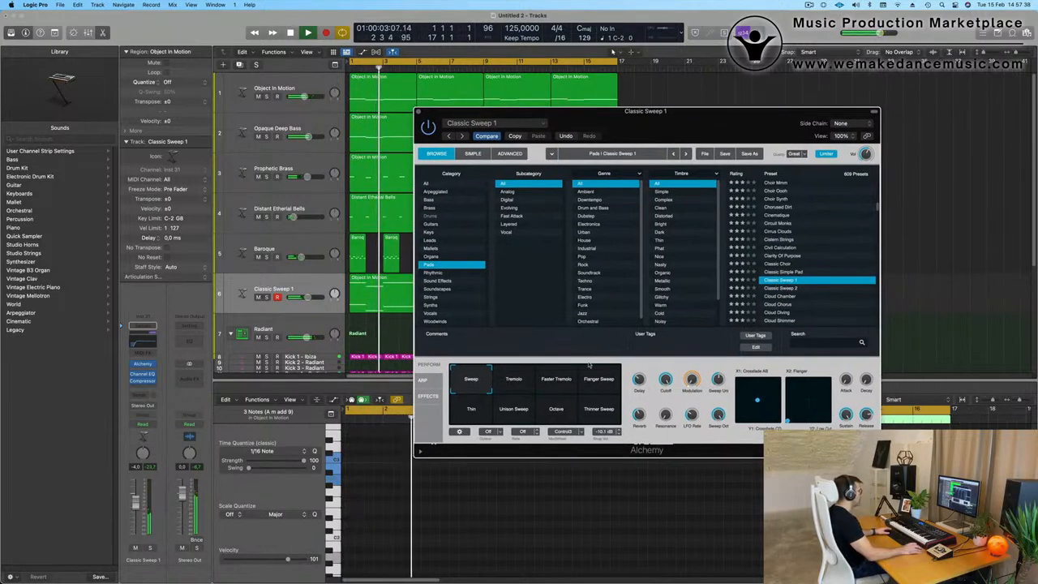
Step: Audition Classic Sweep 1's Tremolo, Faster Tremolo, Flanger Sweep, Thin, Unison Sweep, Octave and Thinner Sweep variations, and return to Sweep
{"action": "left_click", "coordinate": [518, 382]}
{"action": "left_click", "coordinate": [564, 386]}
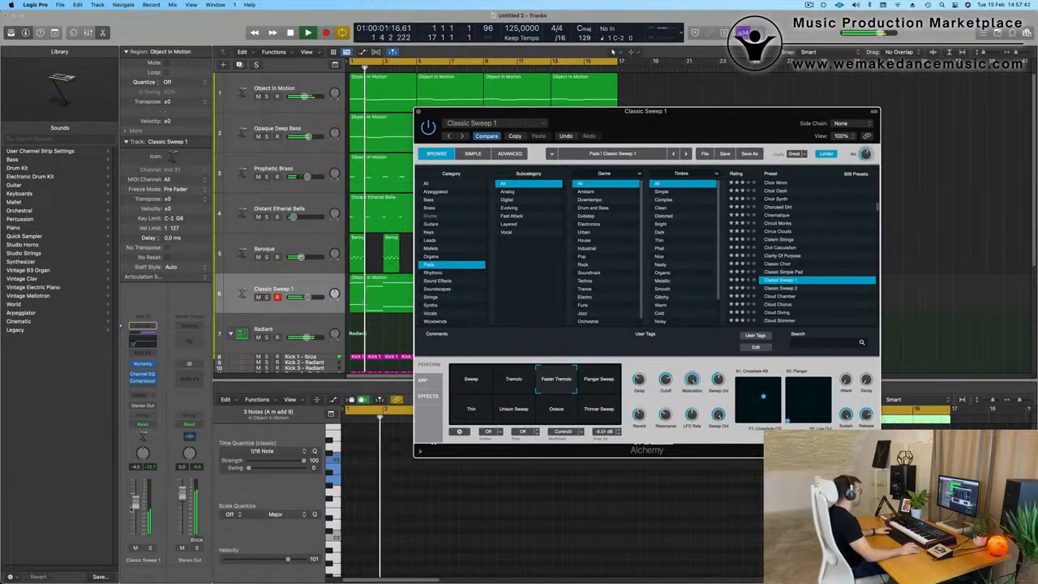
{"action": "left_click_drag", "start_coordinate": [132, 509], "coordinate": [133, 506]}
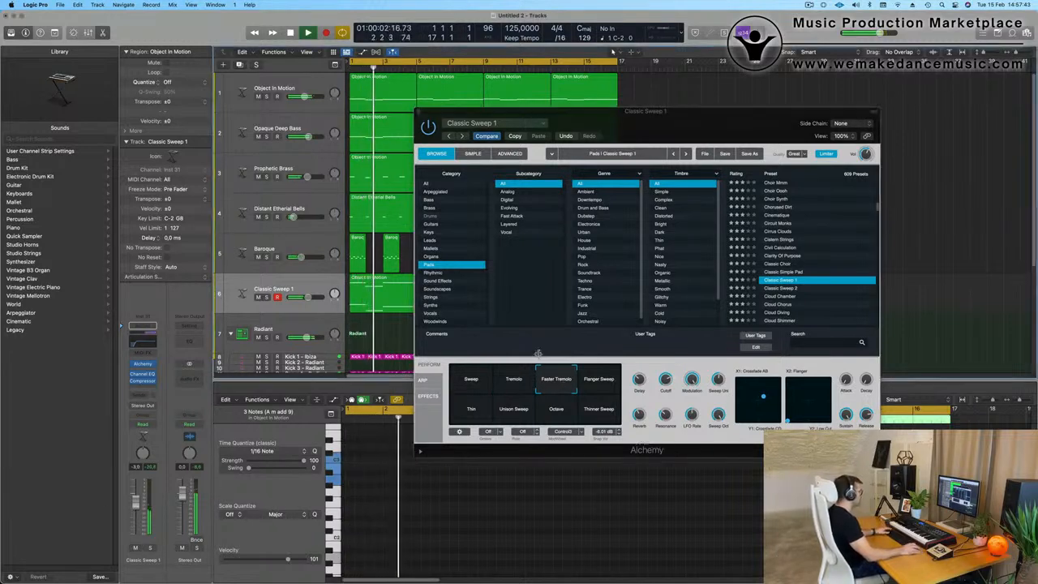
{"action": "left_click", "coordinate": [604, 390]}
{"action": "left_click", "coordinate": [464, 417]}
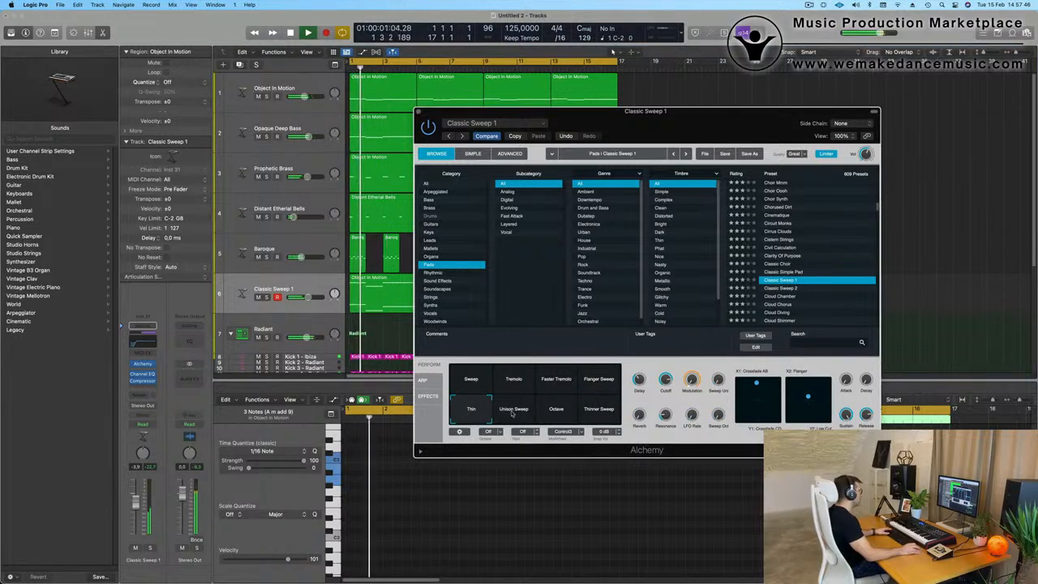
{"action": "left_click", "coordinate": [511, 416]}
{"action": "left_click", "coordinate": [555, 415]}
{"action": "left_click", "coordinate": [602, 415]}
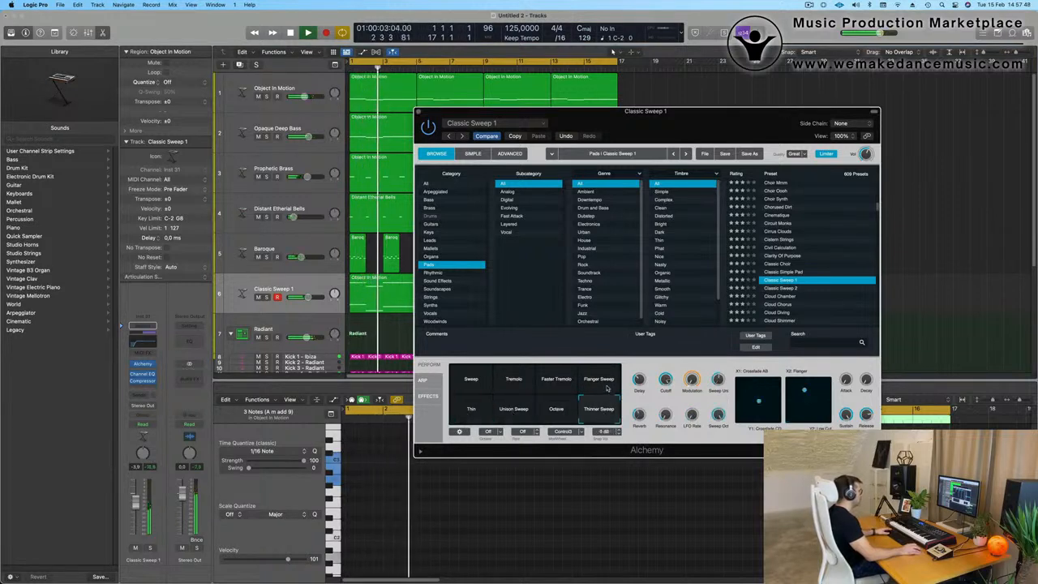
{"action": "left_click", "coordinate": [607, 389]}
{"action": "key", "text": "space"}
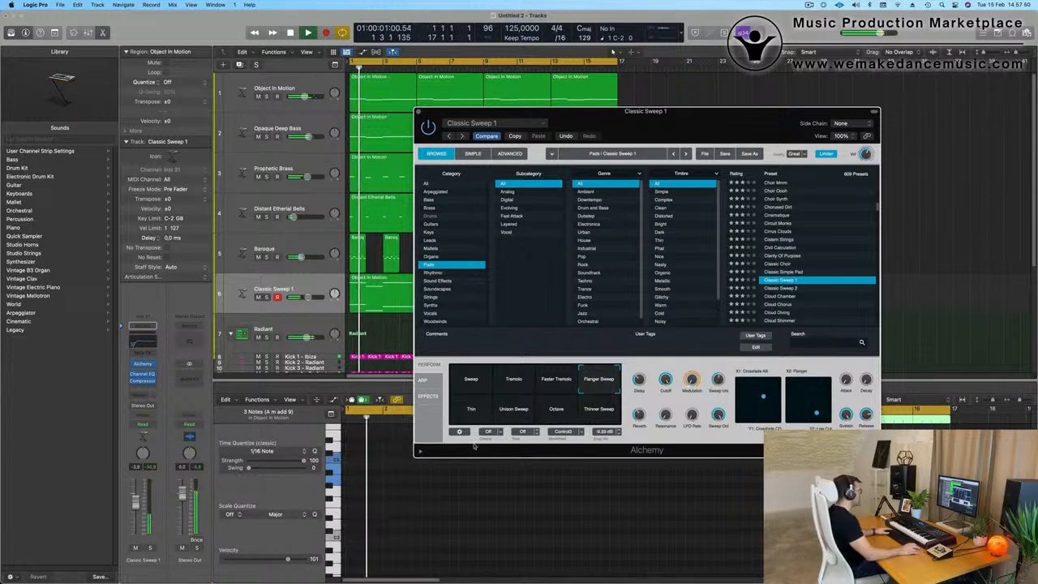
{"action": "left_click", "coordinate": [483, 380]}
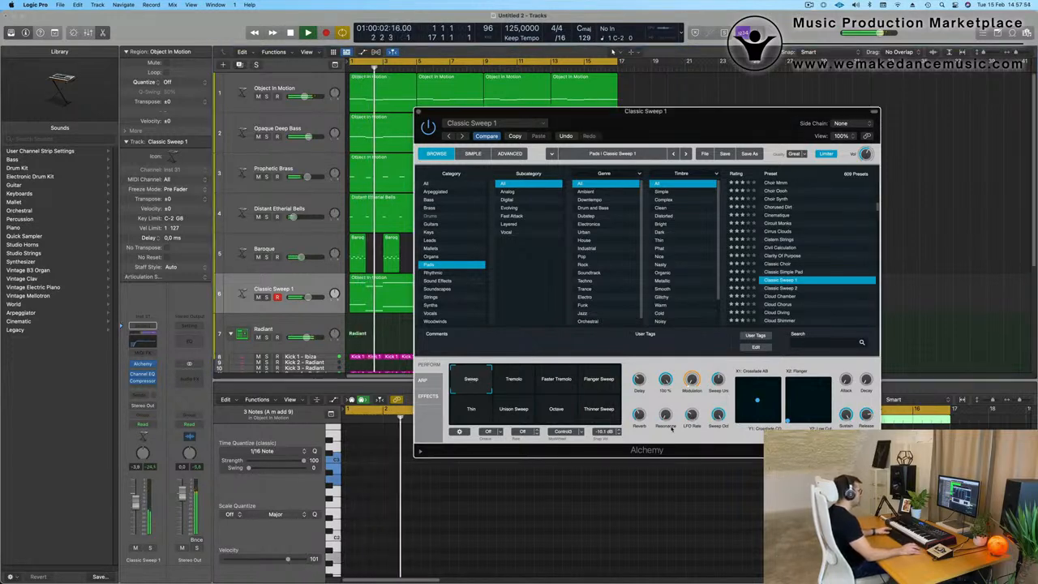
Step: Raise the Classic Sweep 1 track's volume to -1.1 dB during playback, and close its Alchemy window
{"action": "key", "text": "space"}
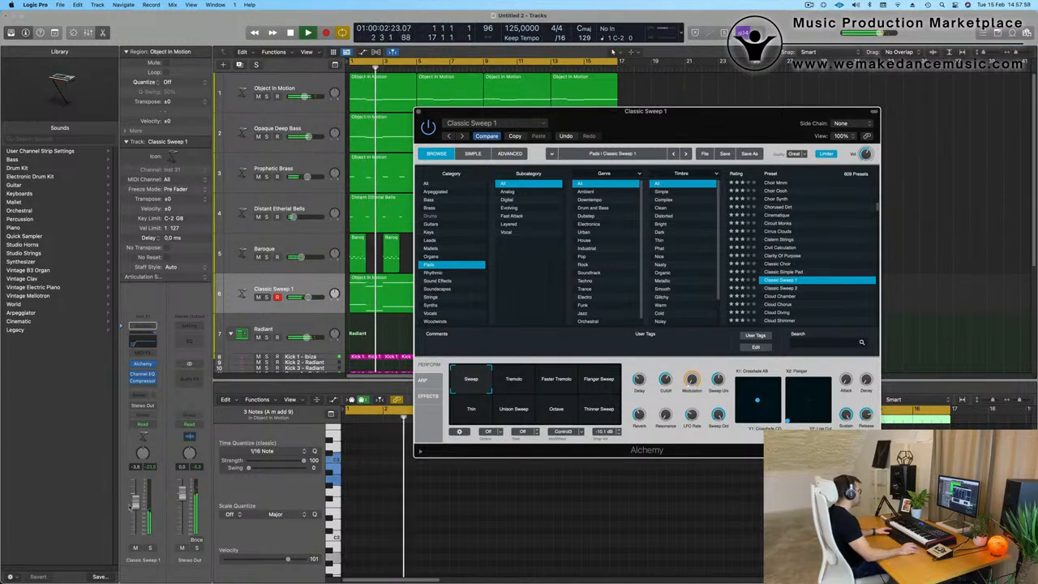
{"action": "left_click_drag", "start_coordinate": [135, 504], "coordinate": [134, 495]}
{"action": "key", "text": "Return"}
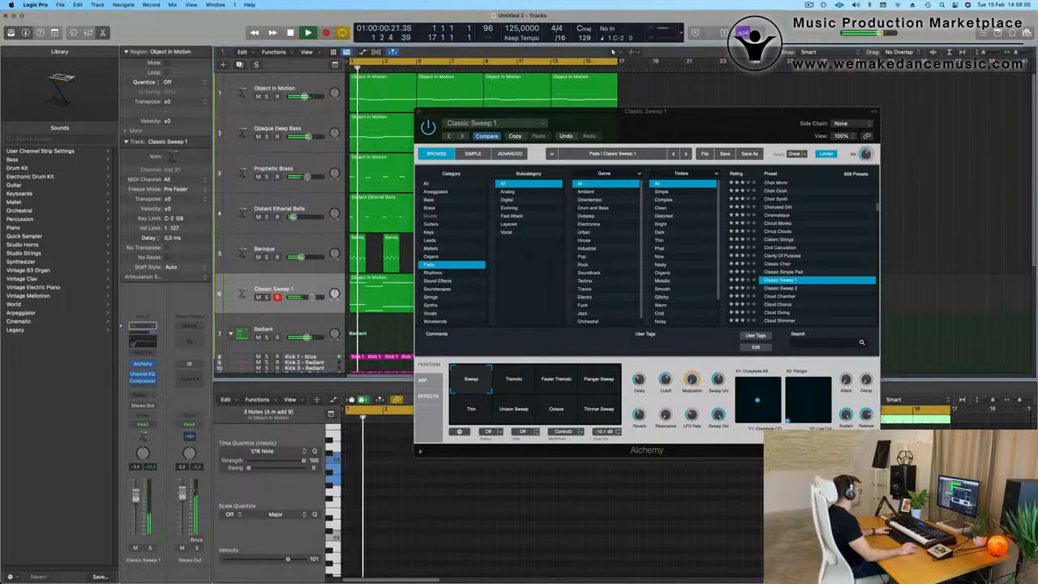
{"action": "left_click", "coordinate": [666, 378]}
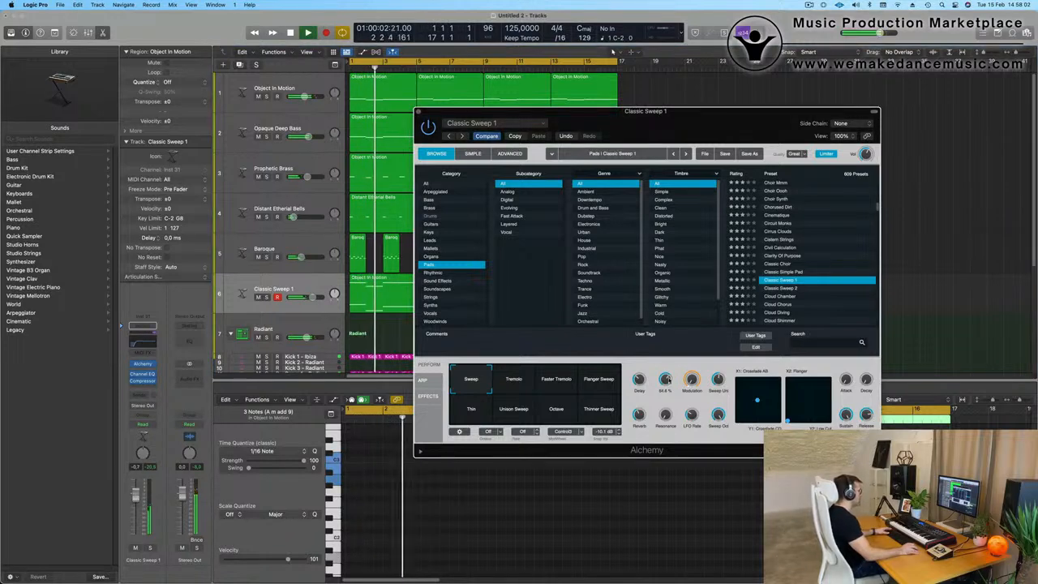
{"action": "left_click_drag", "start_coordinate": [701, 129], "coordinate": [714, 122]}
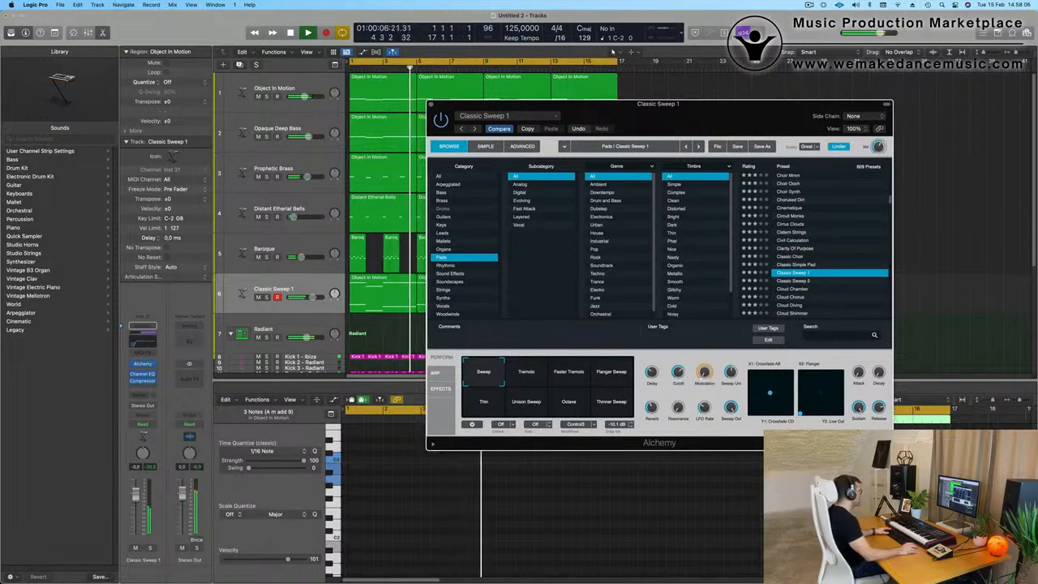
{"action": "left_click", "coordinate": [432, 105]}
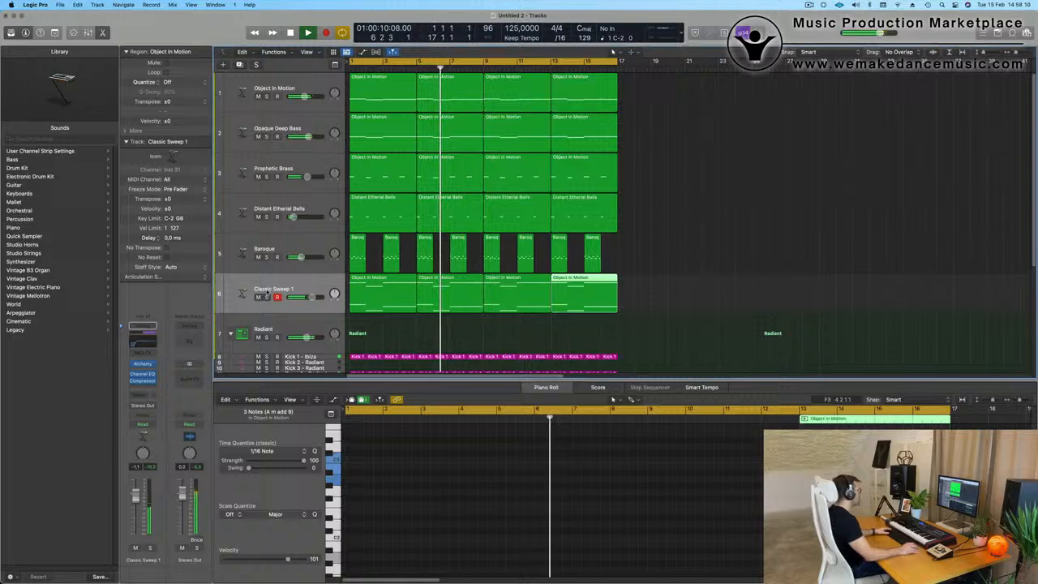
Step: Solo the Classic Sweep 1 track briefly, and check its four regions while listening to it in the full mix
{"action": "left_click", "coordinate": [266, 297]}
{"action": "left_click", "coordinate": [266, 298]}
{"action": "left_click", "coordinate": [314, 286]}
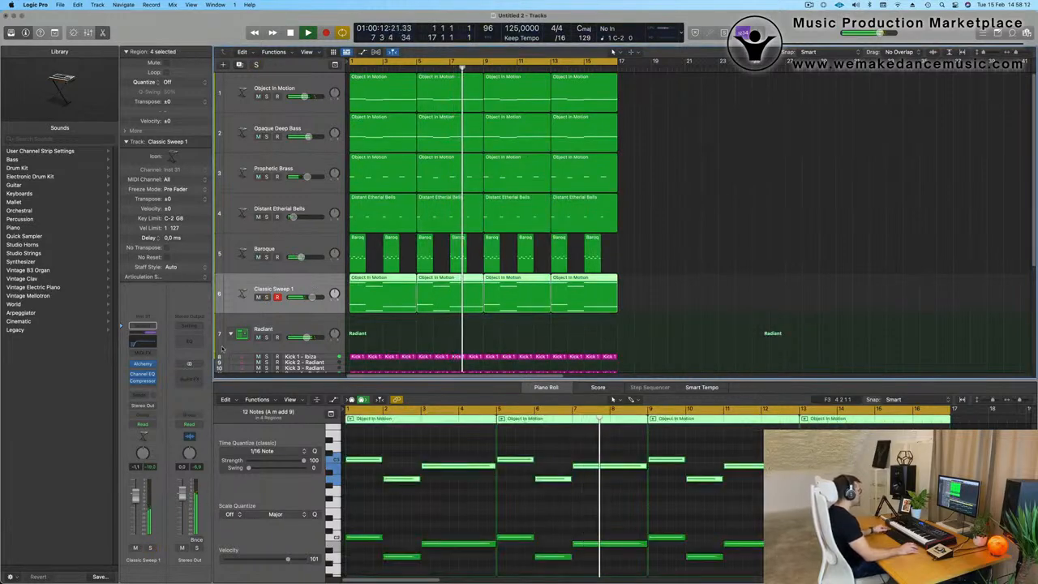
{"action": "scroll", "coordinate": [656, 318], "scroll_direction": "down", "scroll_amount": 2}
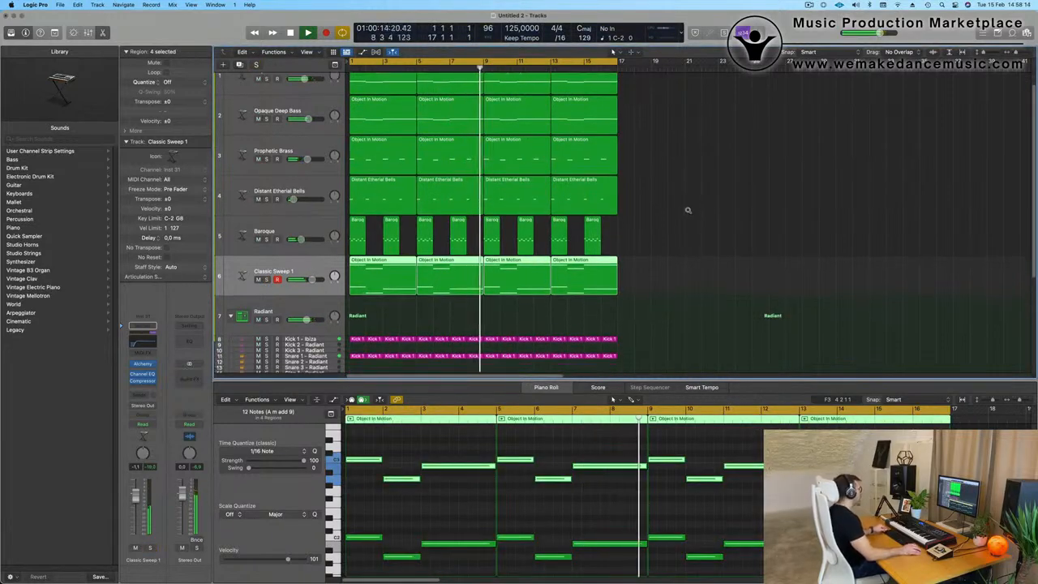
{"action": "scroll", "coordinate": [686, 212], "scroll_direction": "up", "scroll_amount": 2}
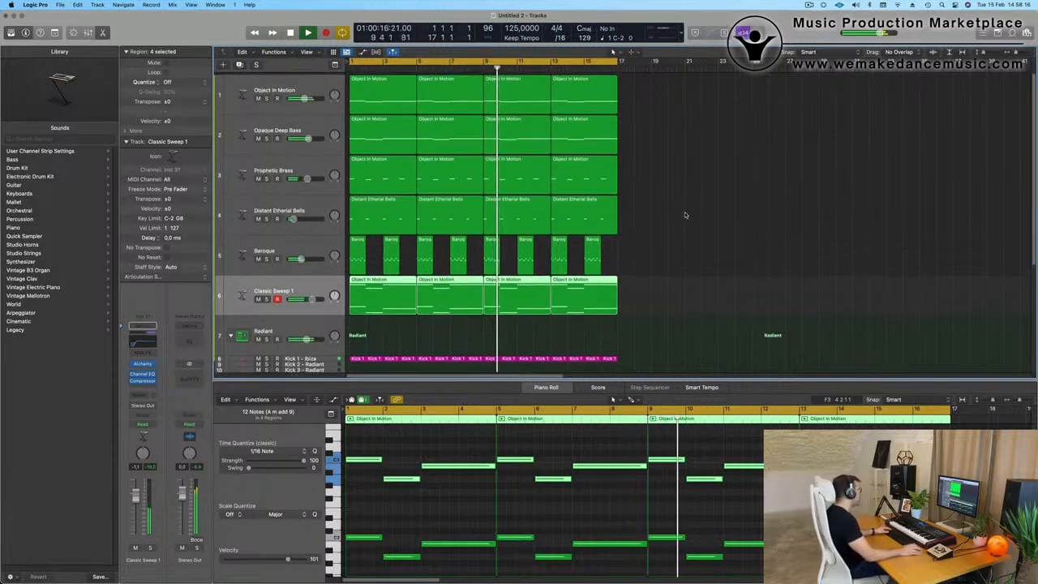
{"action": "left_click", "coordinate": [685, 214]}
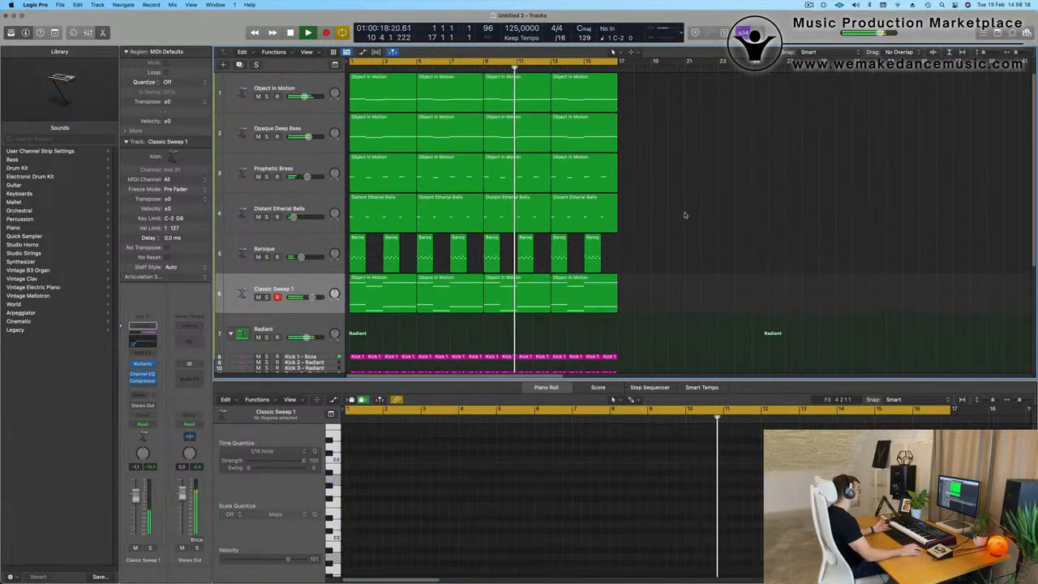
{"action": "left_click", "coordinate": [309, 292]}
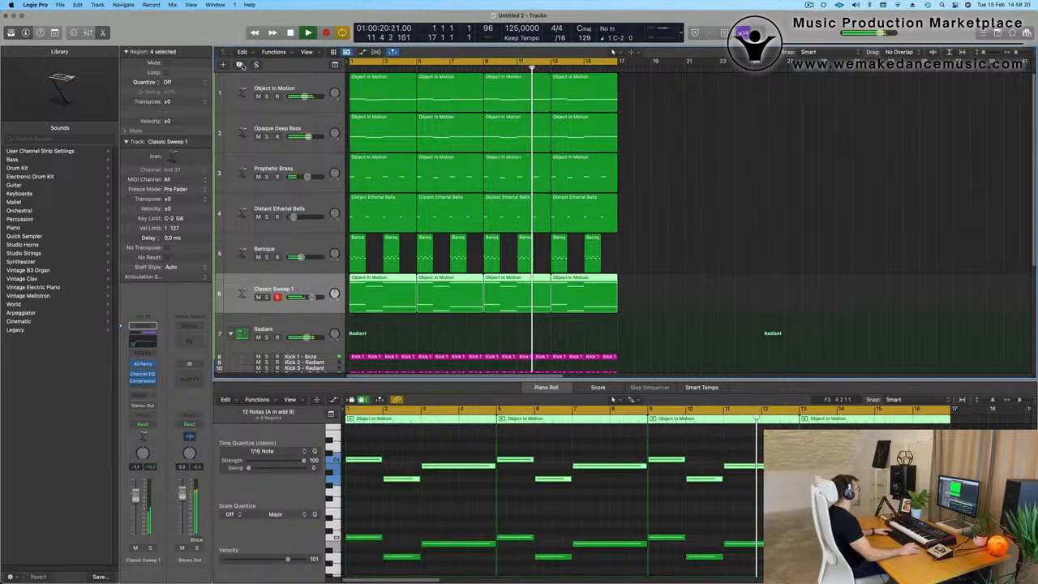
Step: Repeat all regions on every track once to fill bars 17–32, and show the secondary ruler above the arrangement
{"action": "key", "text": "super+a"}
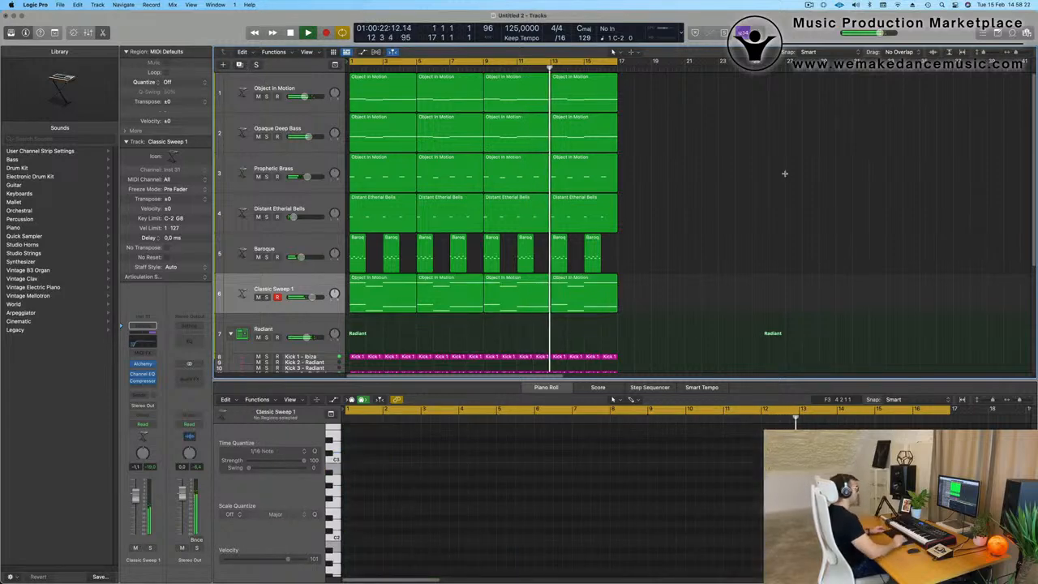
{"action": "key", "text": "super+r"}
{"action": "key", "text": "super+Left"}
{"action": "key", "text": "super+Left"}
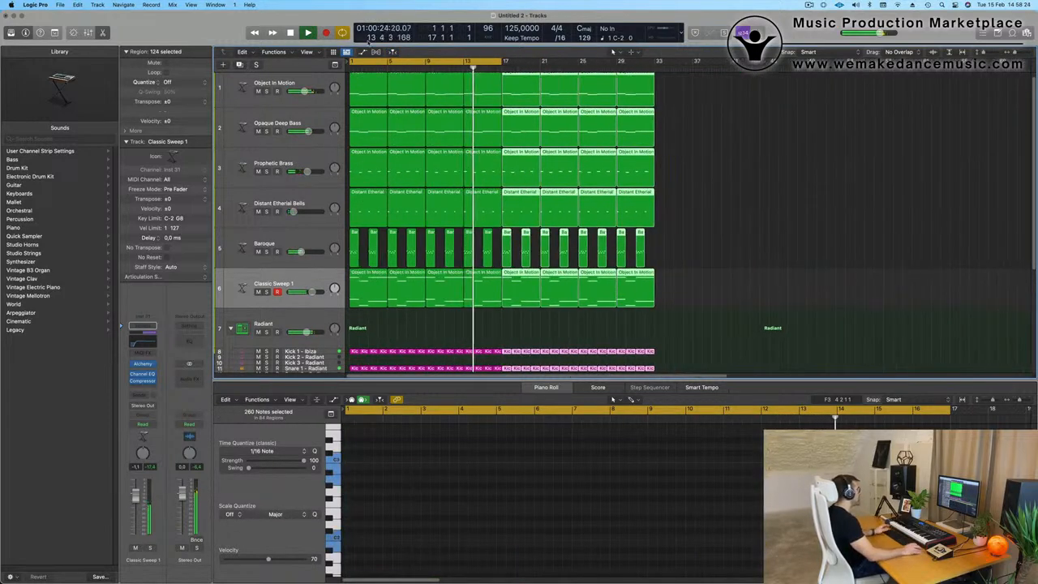
{"action": "left_click", "coordinate": [316, 52]}
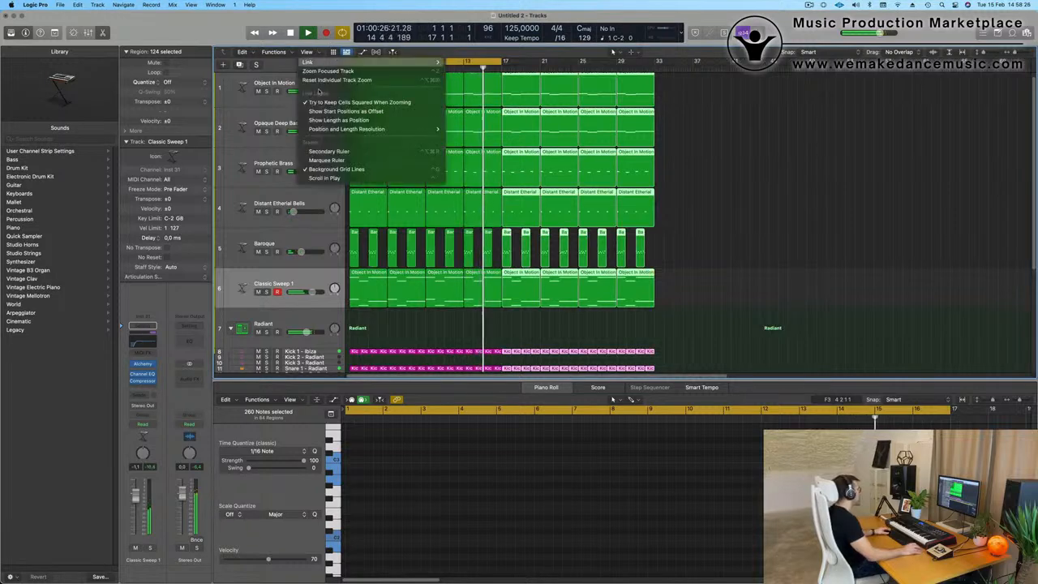
{"action": "left_click", "coordinate": [397, 151]}
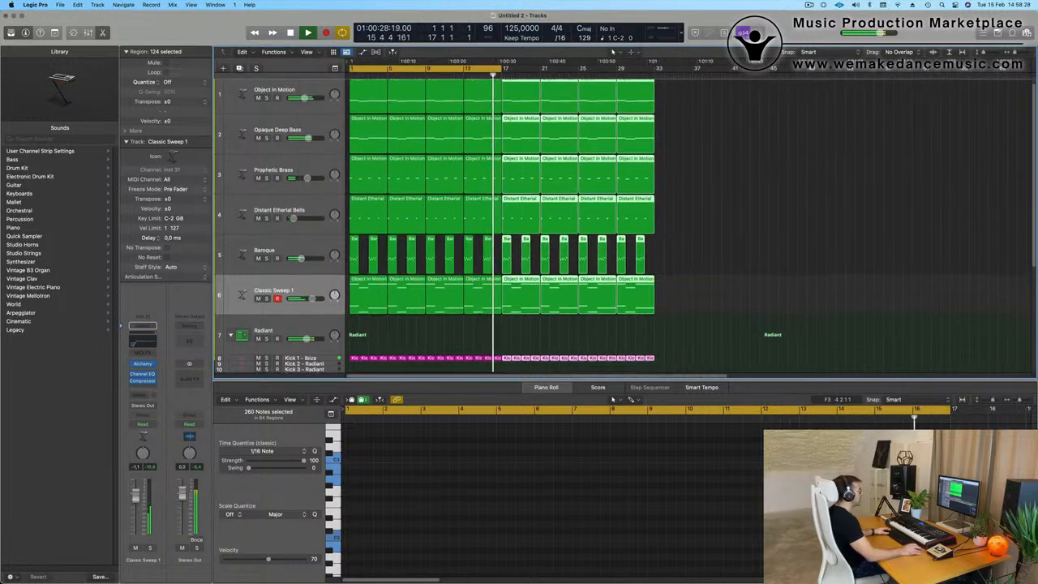
Step: Extend the cycle range to bar 33 and restart playback from the beginning
{"action": "left_click", "coordinate": [750, 157]}
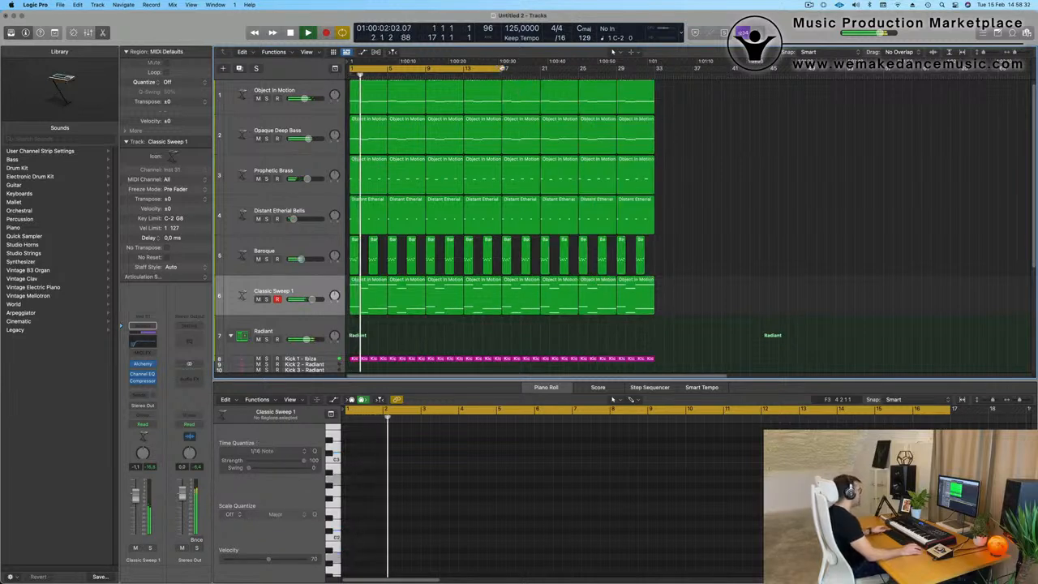
{"action": "left_click_drag", "start_coordinate": [515, 84], "coordinate": [645, 85]}
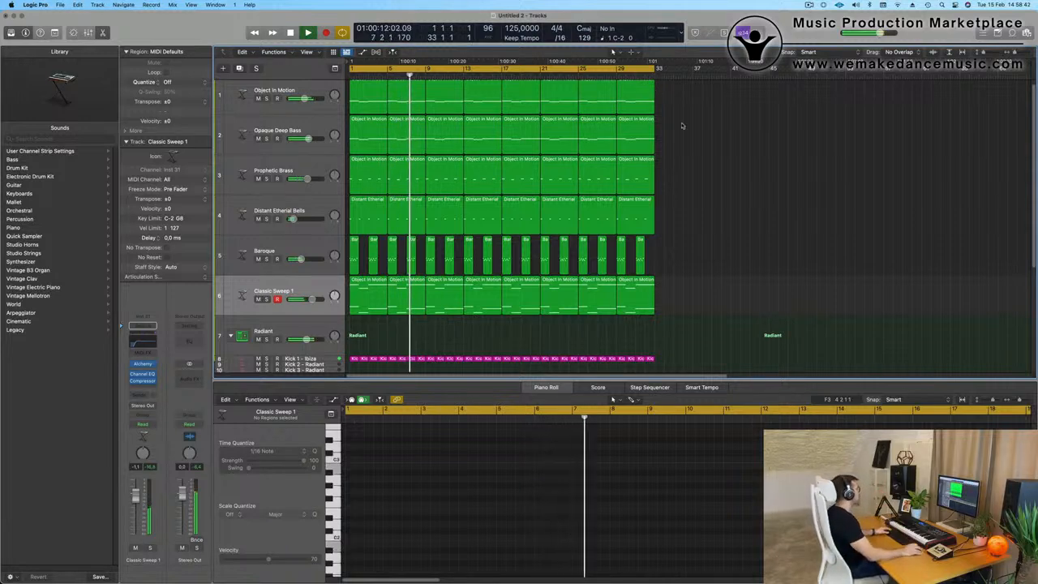
{"action": "key", "text": "Return"}
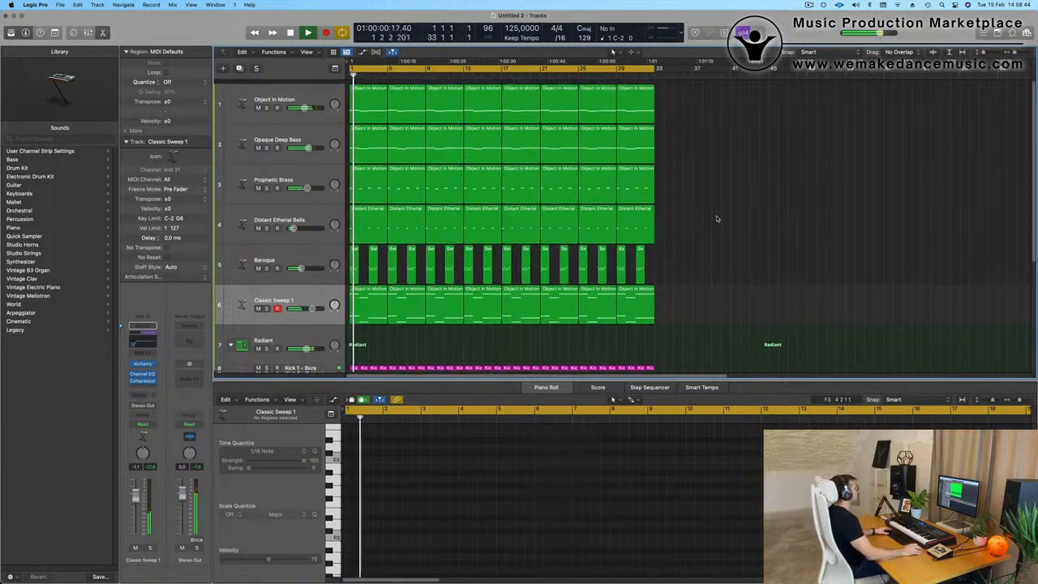
{"action": "key", "text": "space"}
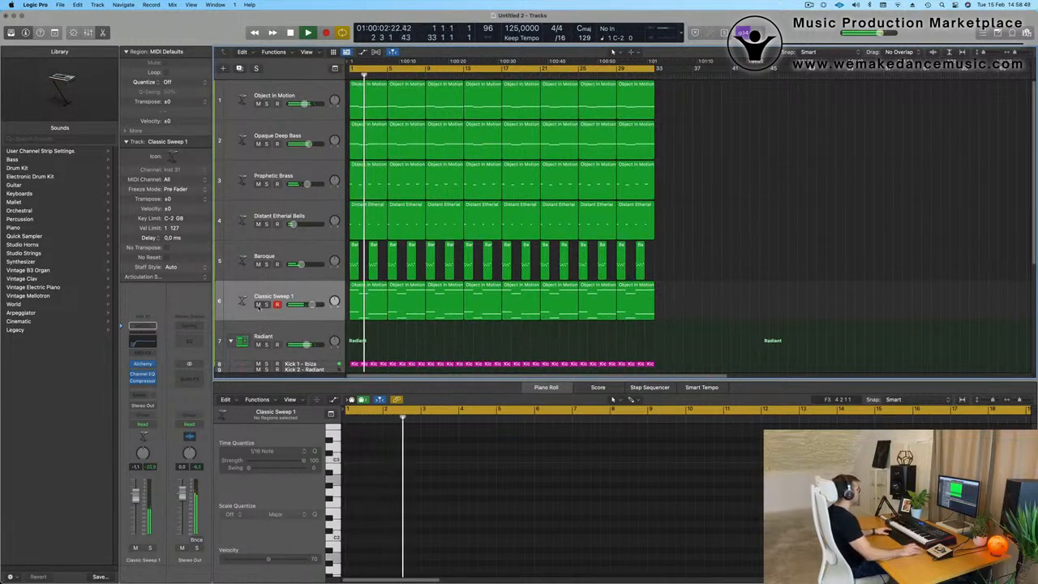
Step: Repeat all regions on every track once to fill bars 33–64, and extend the cycle range to bar 65
{"action": "left_click", "coordinate": [309, 292]}
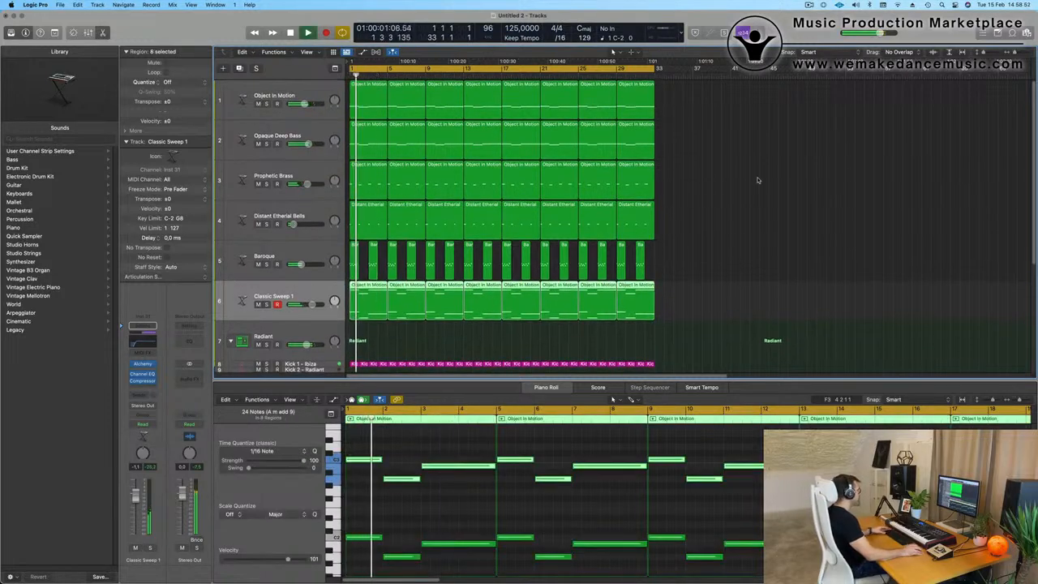
{"action": "key", "text": "super+a"}
{"action": "key", "text": "super+r"}
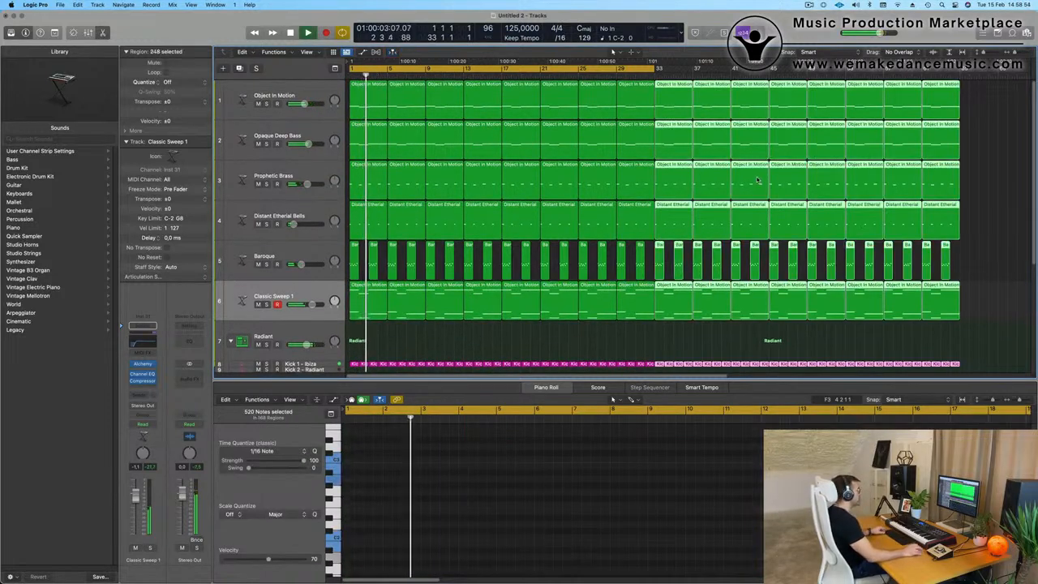
{"action": "key", "text": "z"}
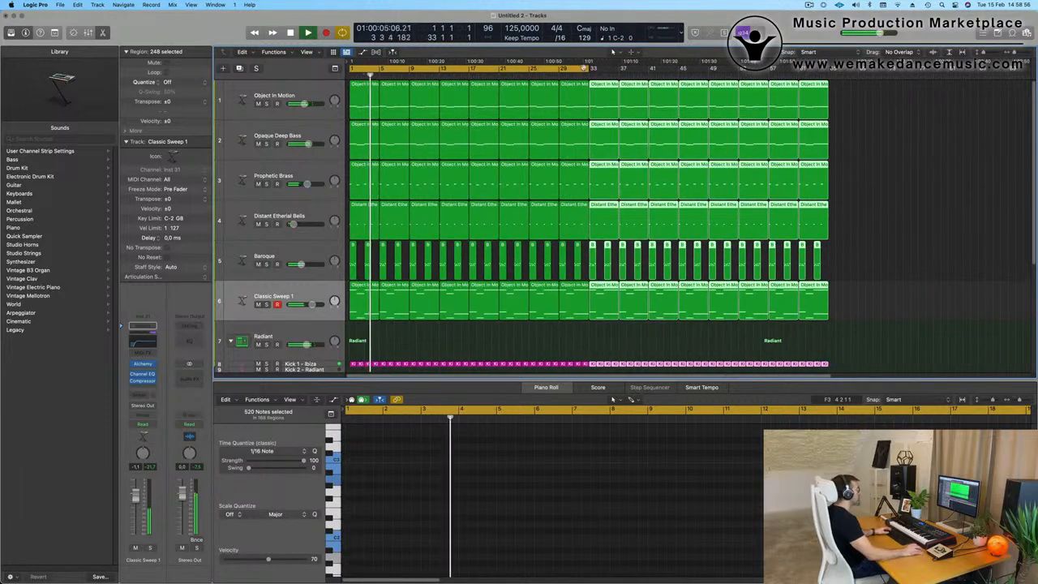
{"action": "left_click_drag", "start_coordinate": [589, 69], "coordinate": [799, 82]}
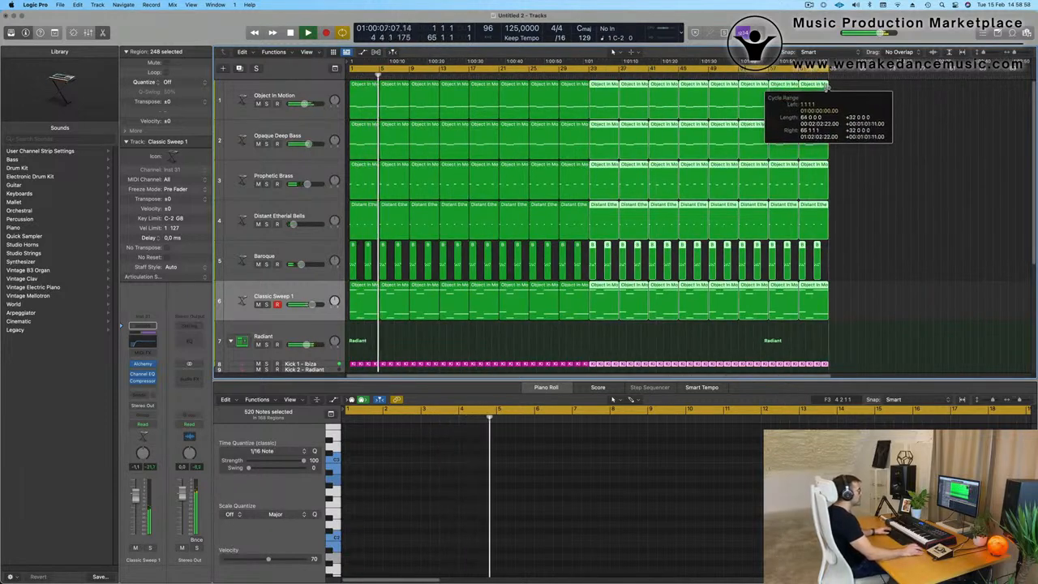
Step: Duplicate the Classic Sweep 1 track with its settings, and open the new track's Alchemy instrument
{"action": "left_click", "coordinate": [307, 296]}
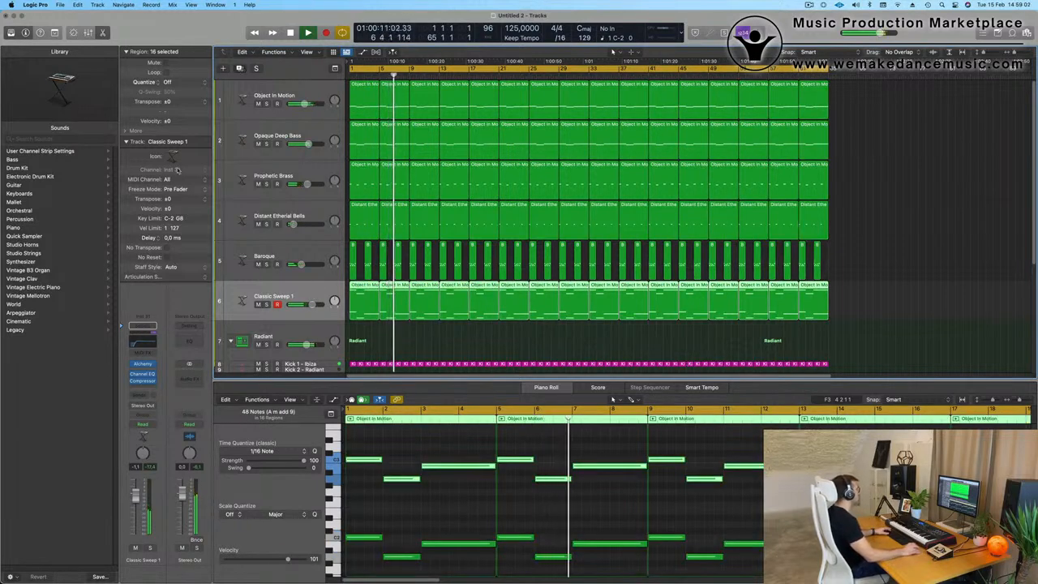
{"action": "key", "text": "super+d"}
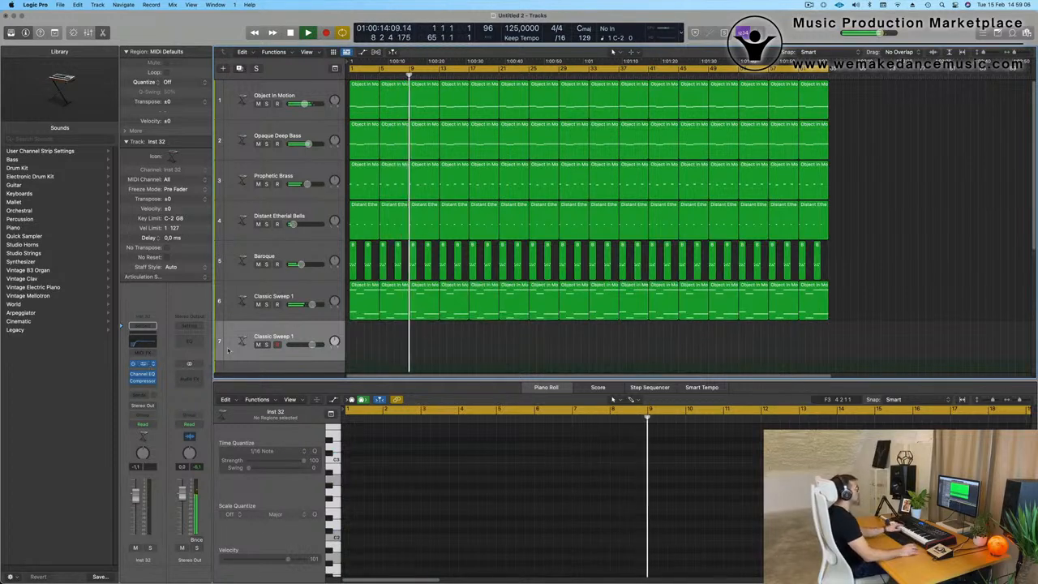
{"action": "left_click", "coordinate": [143, 365]}
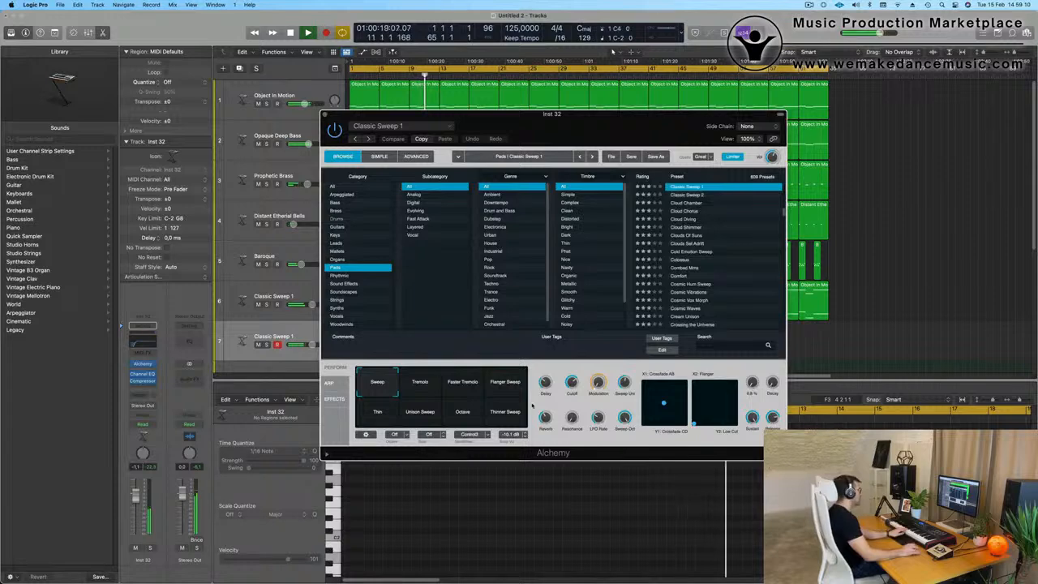
{"action": "left_click_drag", "start_coordinate": [580, 124], "coordinate": [652, 134]}
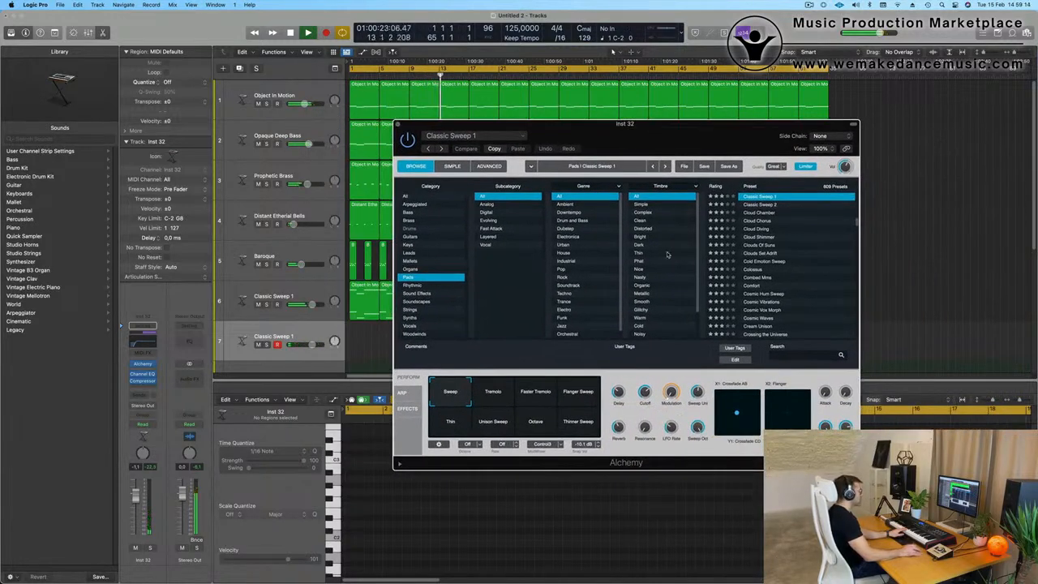
Step: Try the Colossus pad on the new track, and load Brassy Jazz Ensemble from the Fast Attack pads
{"action": "left_click", "coordinate": [753, 270]}
{"action": "left_click", "coordinate": [492, 229]}
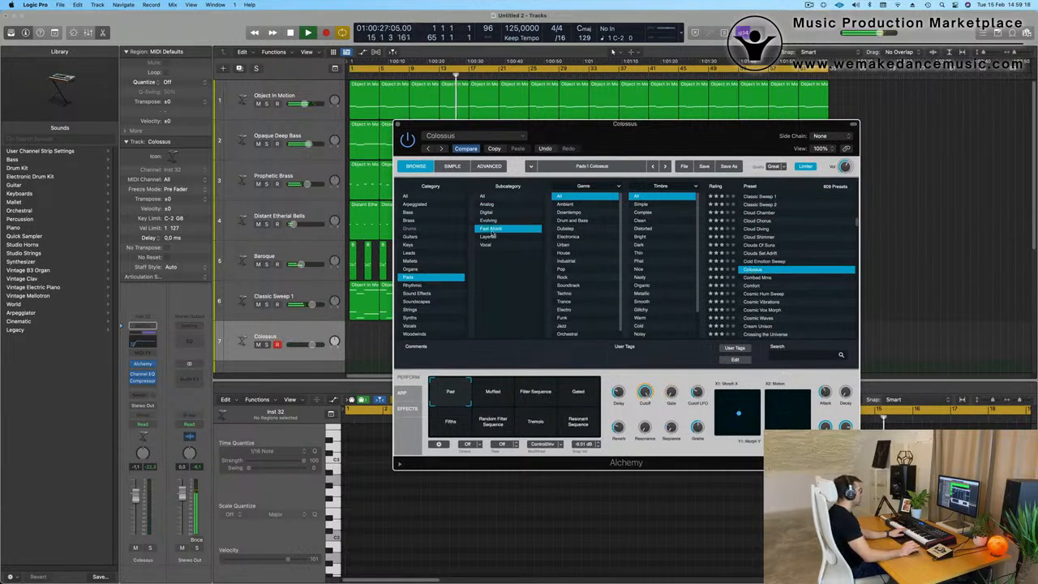
{"action": "left_click", "coordinate": [762, 229]}
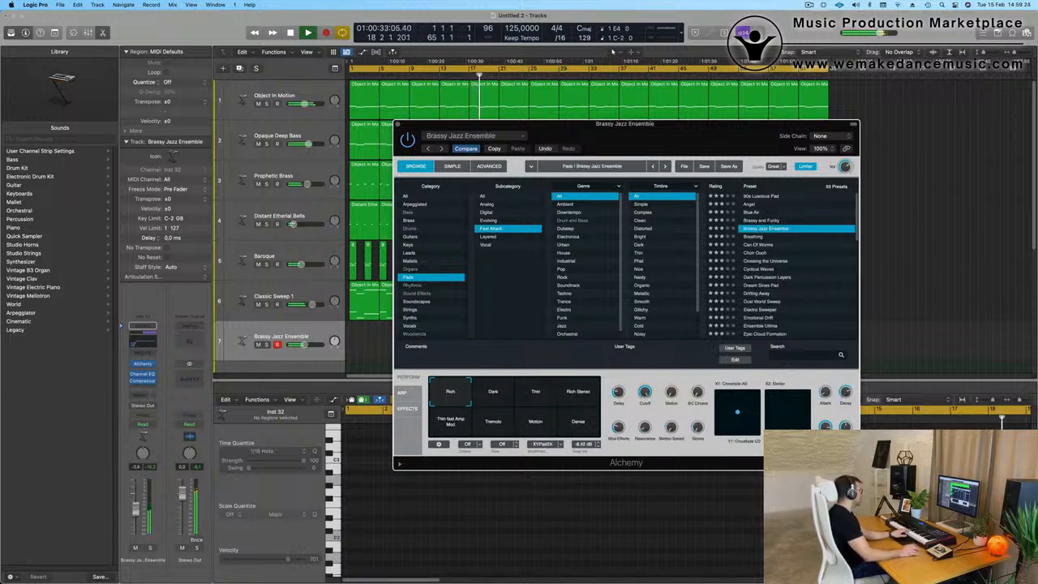
Step: Add a send to Bus 5 on the Brassy Jazz Ensemble channel strip
{"action": "left_click", "coordinate": [143, 395]}
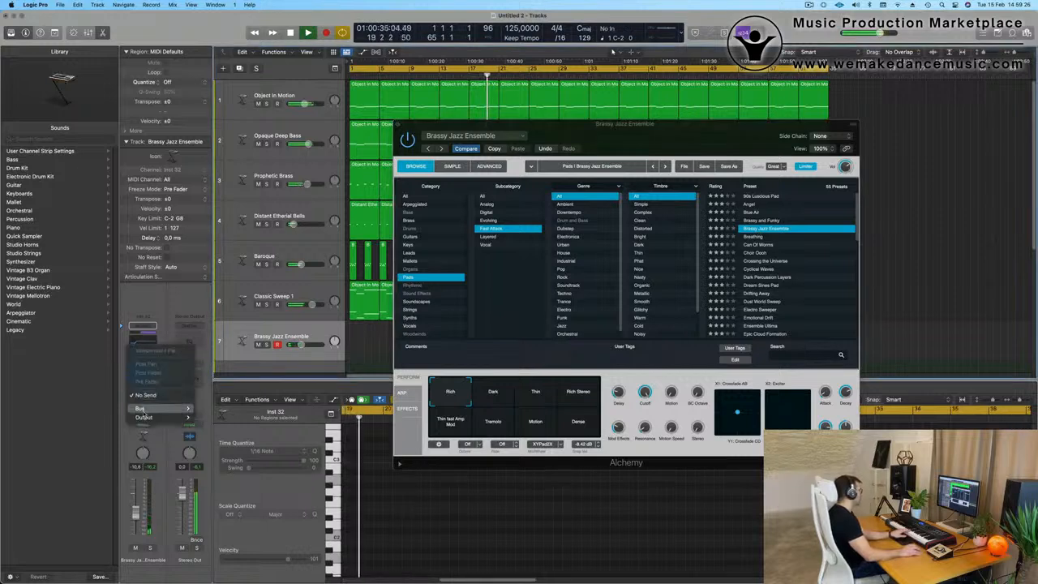
{"action": "mouse_move", "coordinate": [142, 408]}
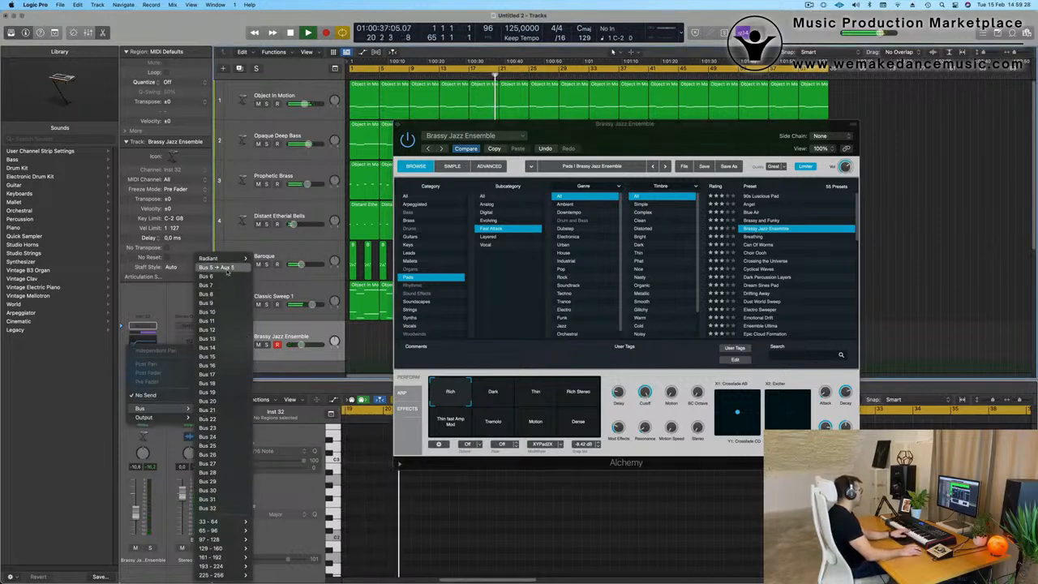
{"action": "left_click", "coordinate": [225, 269]}
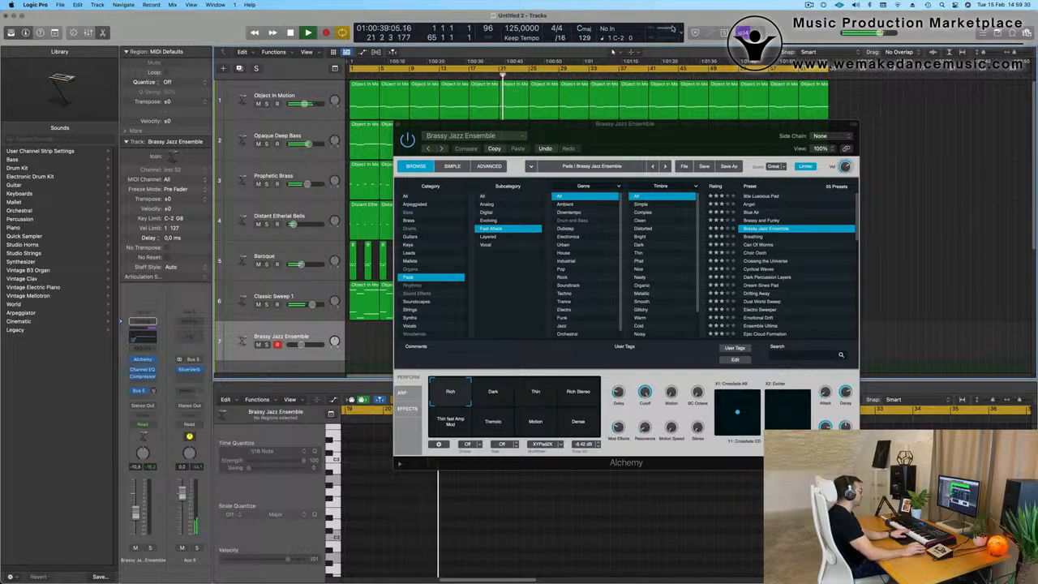
Step: Show the Performance Meter above the arrangement, and move the Alchemy window aside to watch the processing load
{"action": "left_click", "coordinate": [670, 30]}
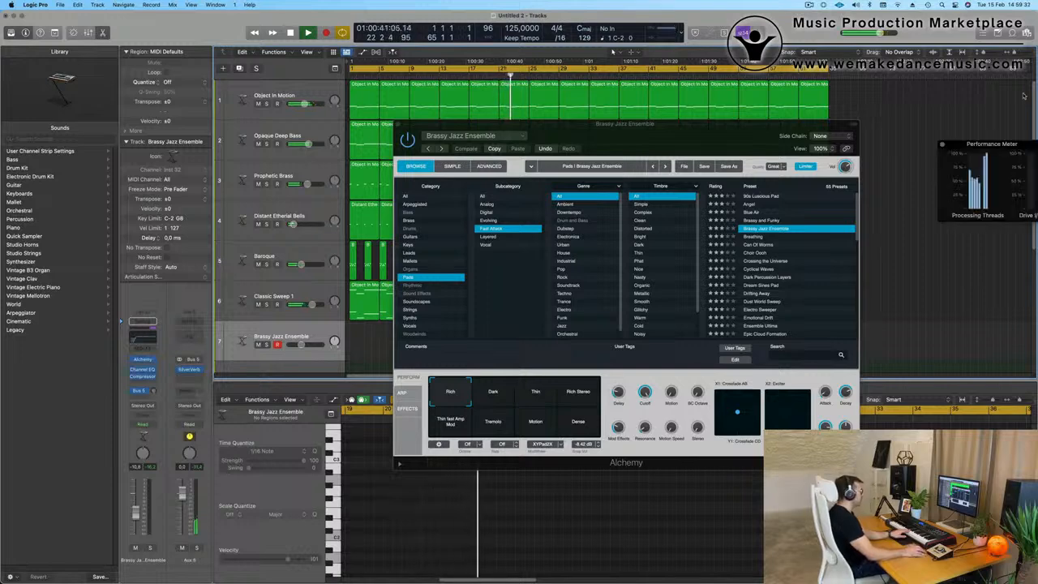
{"action": "left_click_drag", "start_coordinate": [1000, 149], "coordinate": [788, 64]}
{"action": "left_click_drag", "start_coordinate": [648, 133], "coordinate": [866, 200]}
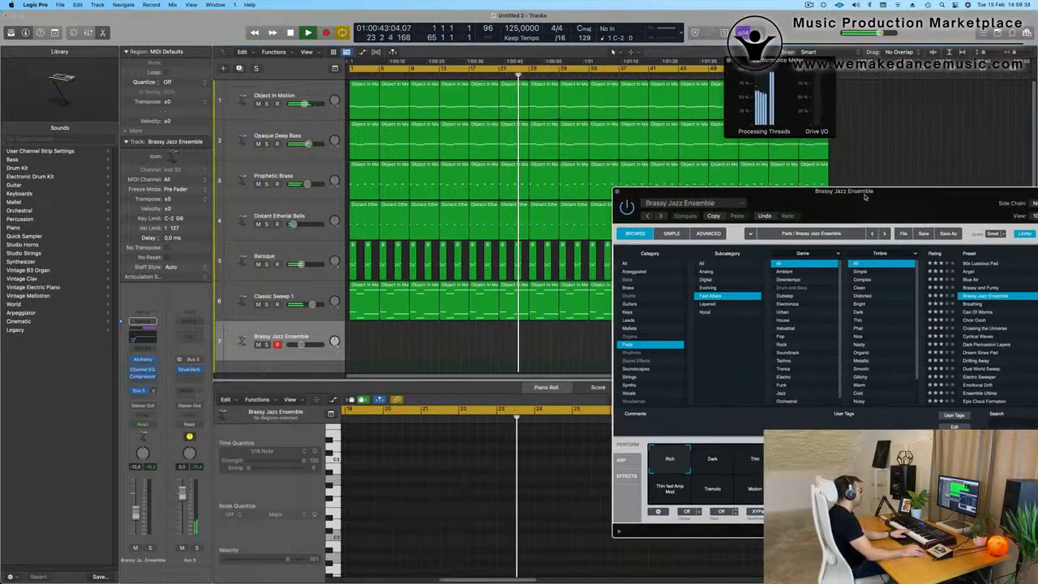
Step: Mute the Baroque and Classic Sweep 1 tracks, and restart playback from the beginning
{"action": "left_click", "coordinate": [258, 265]}
{"action": "left_click", "coordinate": [258, 304]}
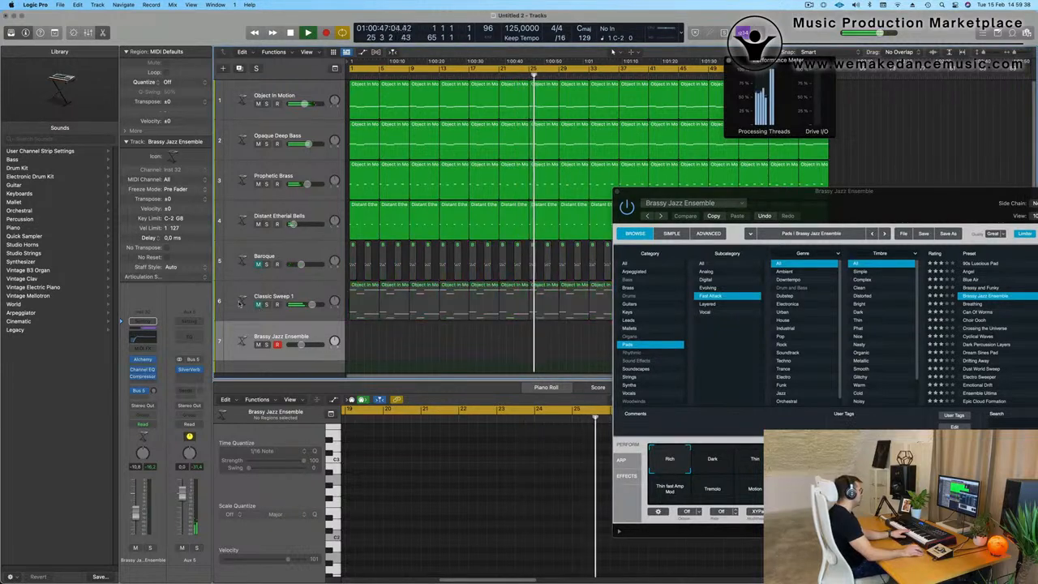
{"action": "key", "text": "Return"}
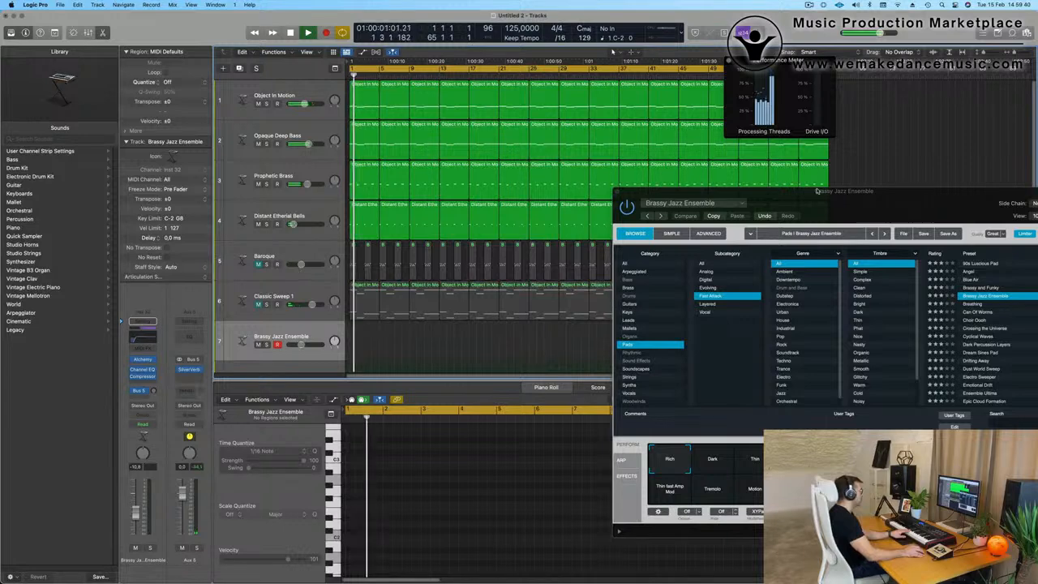
{"action": "left_click_drag", "start_coordinate": [880, 199], "coordinate": [851, 180]}
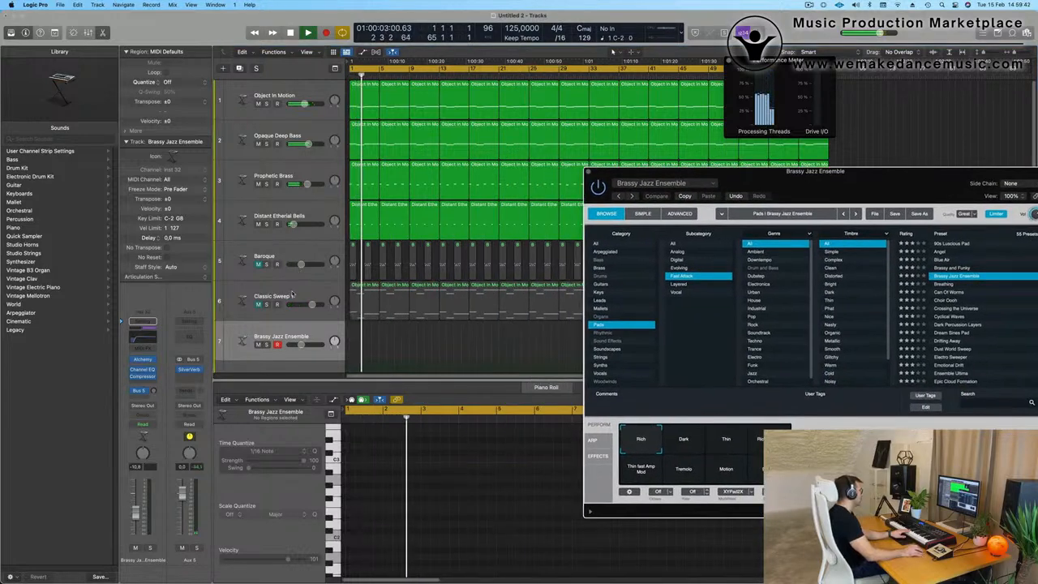
Step: Unmute the Baroque and Classic Sweep 1 tracks one after the other during playback
{"action": "left_click", "coordinate": [253, 299]}
{"action": "left_click", "coordinate": [258, 264]}
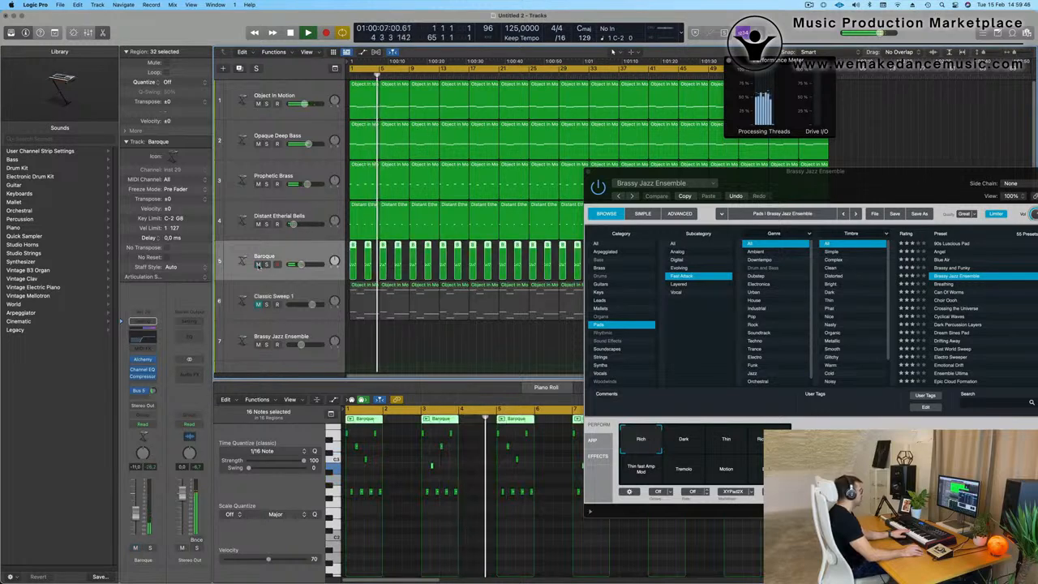
{"action": "left_click", "coordinate": [309, 295]}
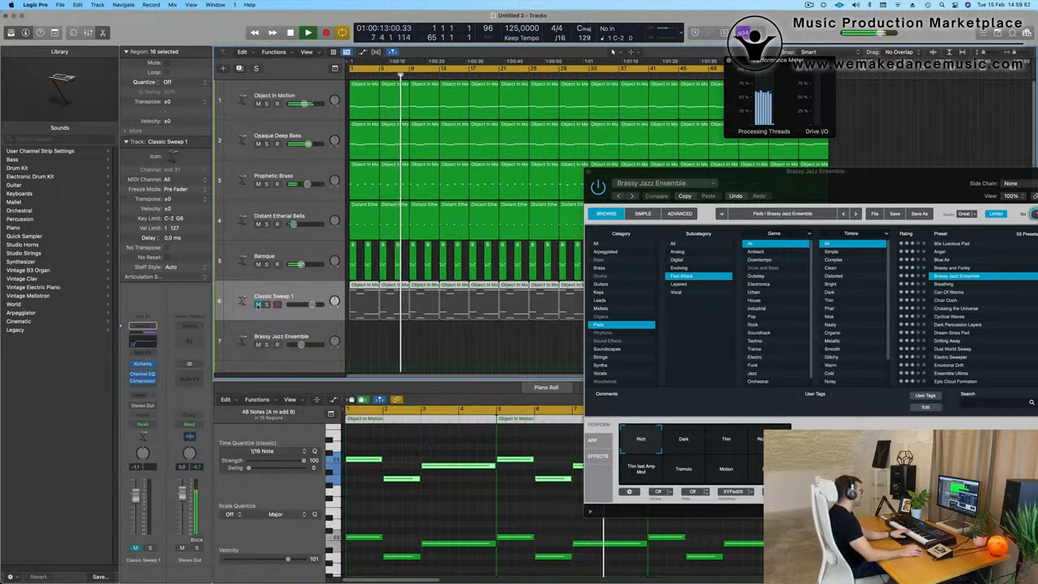
{"action": "left_click", "coordinate": [258, 304]}
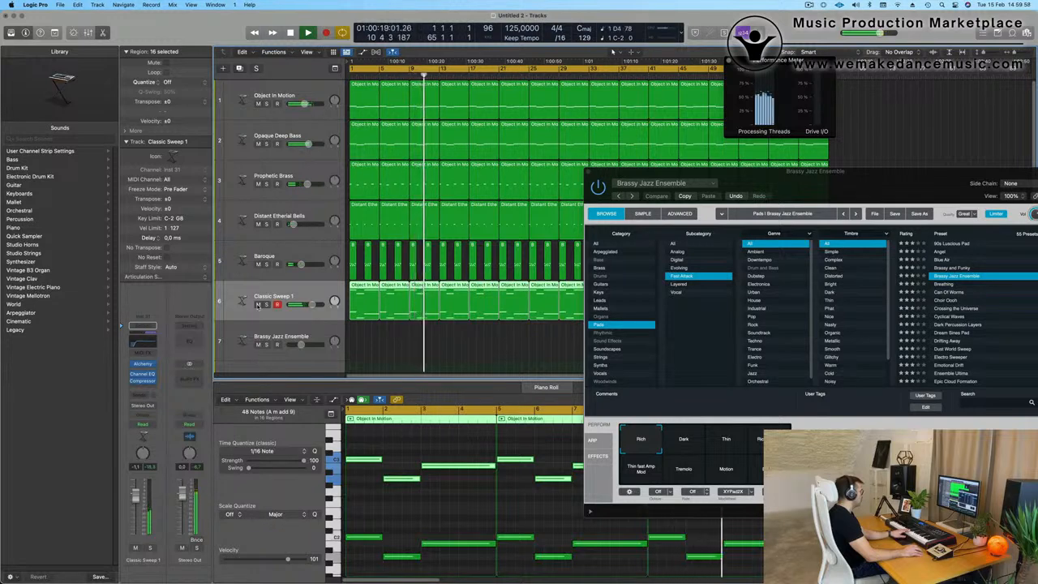
Step: Select the Brassy Jazz Ensemble track for live playing, and mute Classic Sweep 1 and Baroque
{"action": "left_click", "coordinate": [296, 329]}
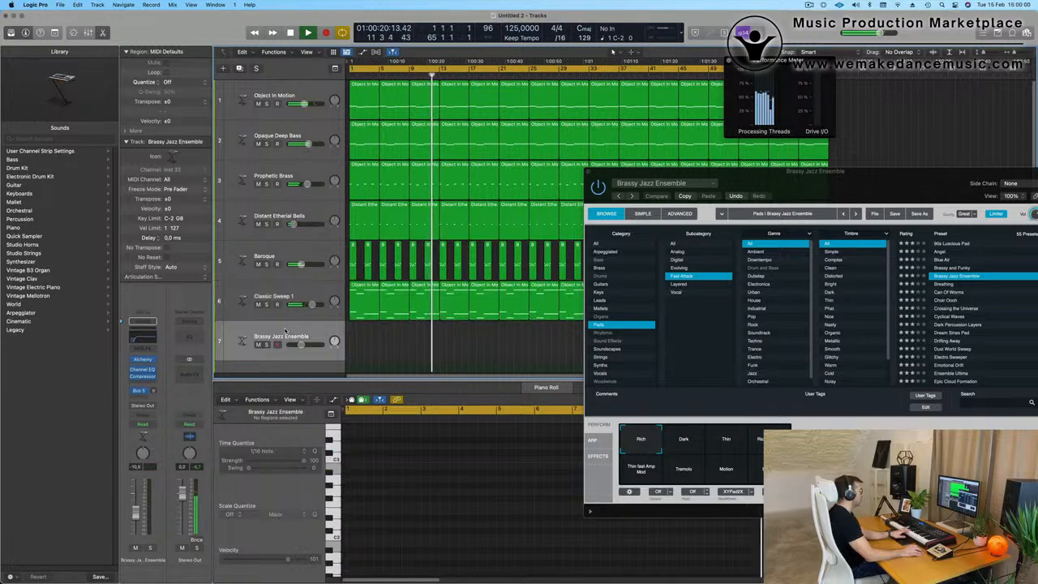
{"action": "left_click_drag", "start_coordinate": [852, 185], "coordinate": [831, 77]}
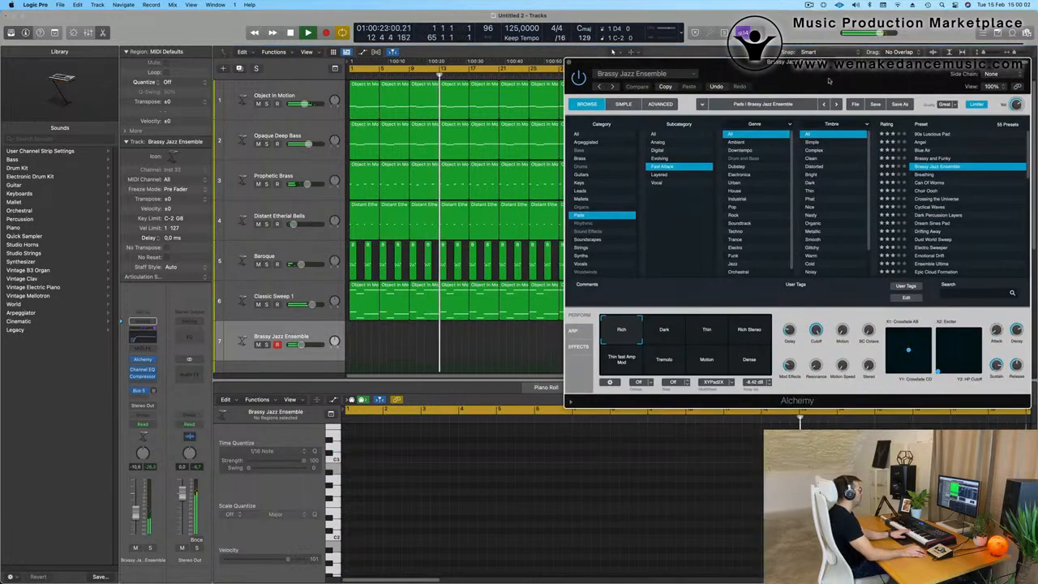
{"action": "left_click", "coordinate": [258, 304]}
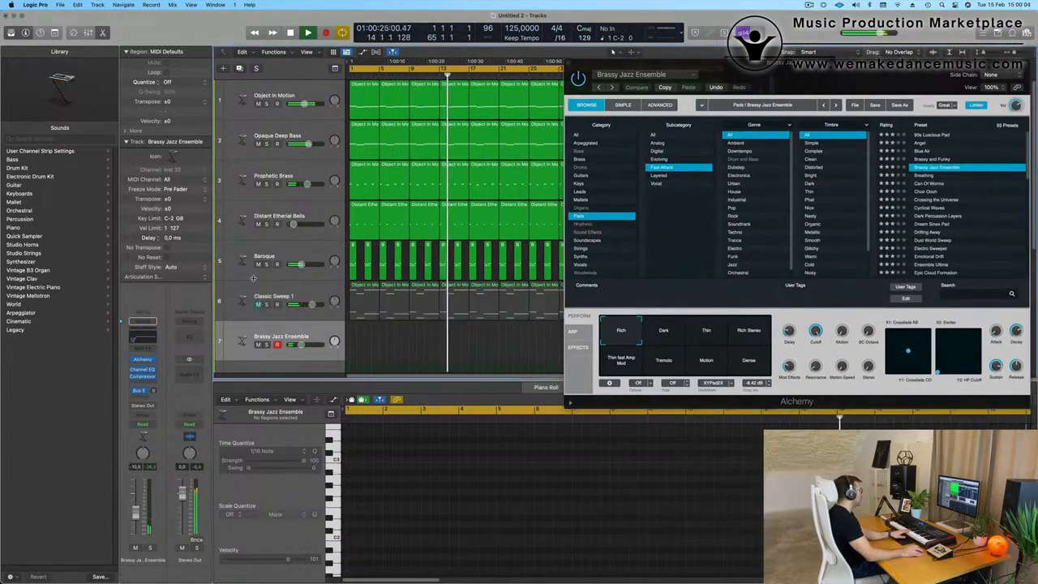
{"action": "left_click", "coordinate": [258, 265]}
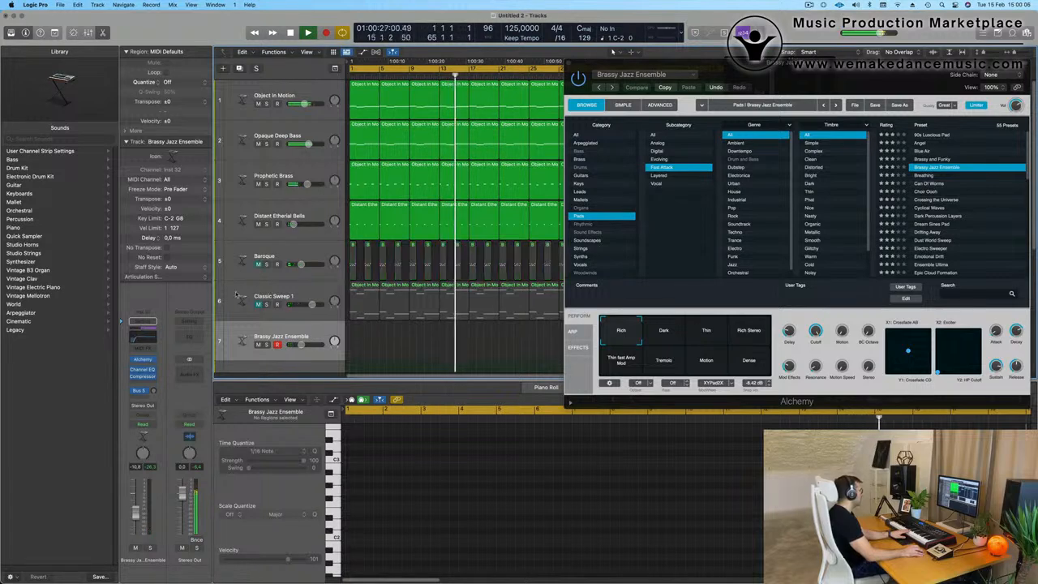
Step: Close the Performance Meter, and reposition the Brassy Jazz Ensemble Alchemy window
{"action": "left_click_drag", "start_coordinate": [844, 71], "coordinate": [716, 241]}
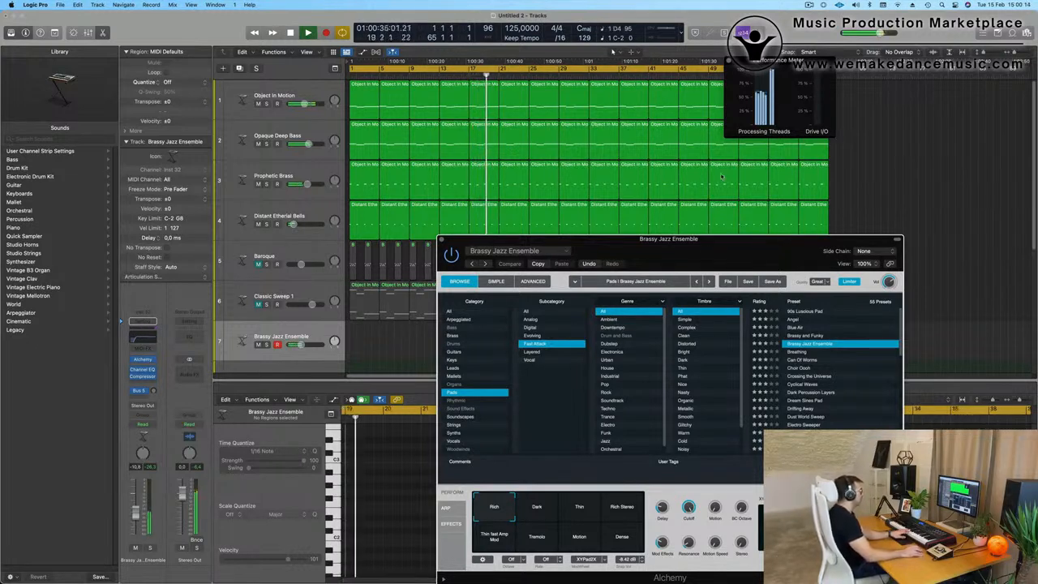
{"action": "left_click_drag", "start_coordinate": [669, 238], "coordinate": [688, 155]}
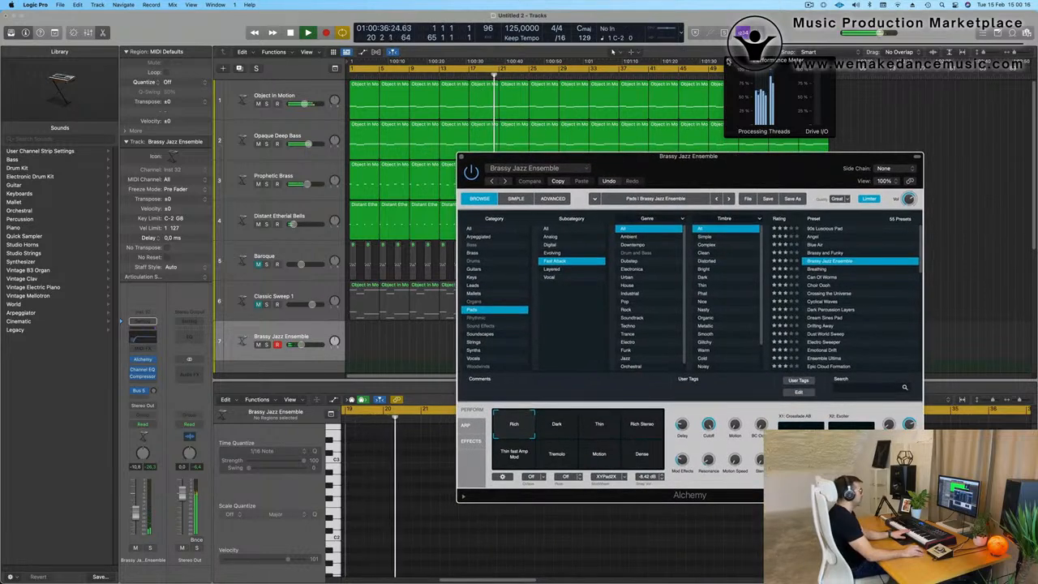
{"action": "left_click", "coordinate": [729, 62]}
{"action": "left_click_drag", "start_coordinate": [734, 168], "coordinate": [770, 144]}
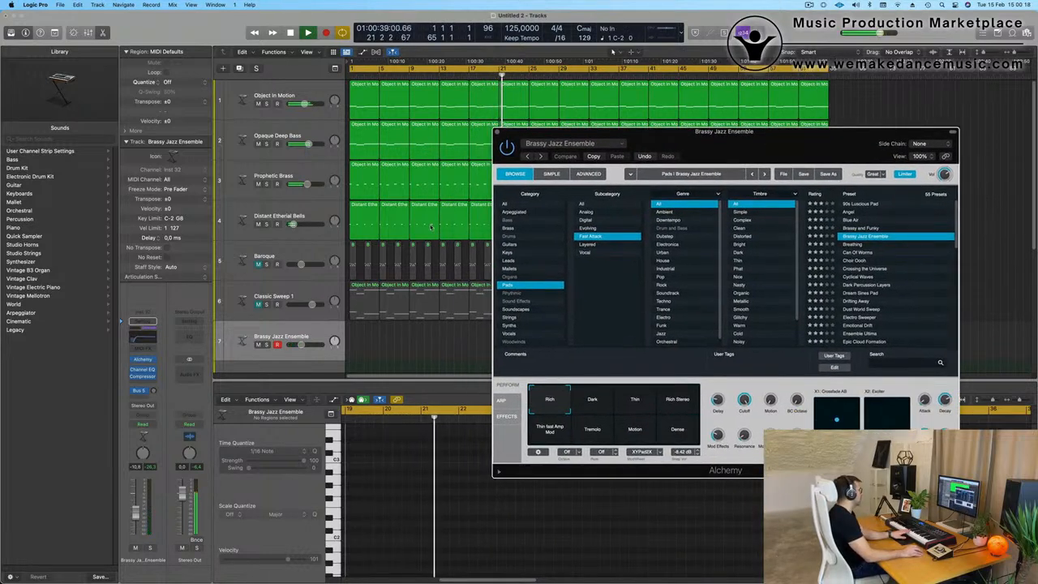
Step: Mute the Distant Etherial Bells track, and set the Brassy Jazz Ensemble Alchemy quality to Good
{"action": "left_click", "coordinate": [259, 226]}
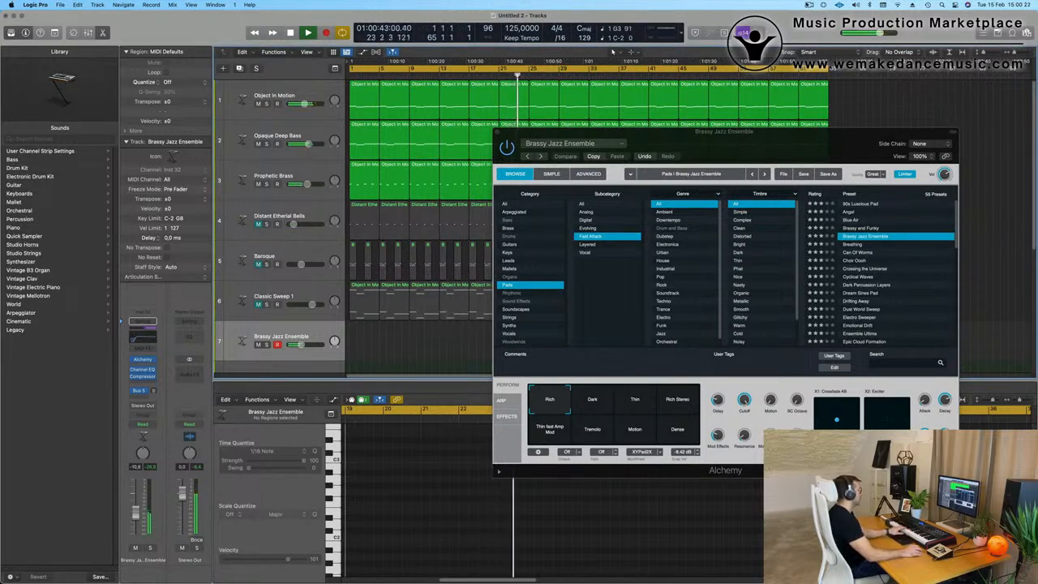
{"action": "left_click_drag", "start_coordinate": [758, 155], "coordinate": [634, 138]}
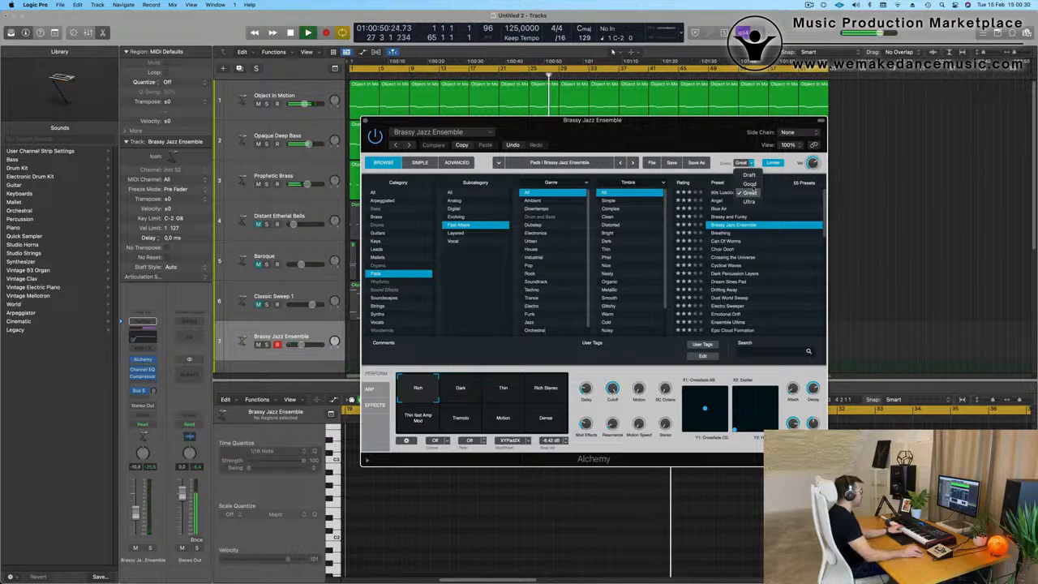
{"action": "left_click_drag", "start_coordinate": [680, 134], "coordinate": [686, 133]}
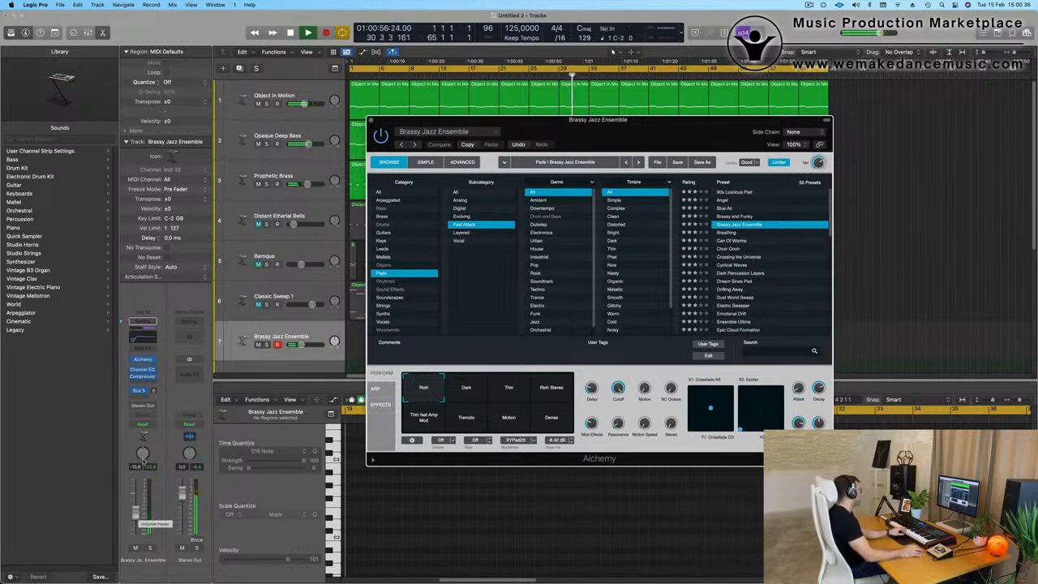
Step: Move the Alchemy window clear of the track headers, and mute Prophetic Brass, Opaque Deep Bass and Object In Motion during playback
{"action": "left_click_drag", "start_coordinate": [605, 132], "coordinate": [657, 297]}
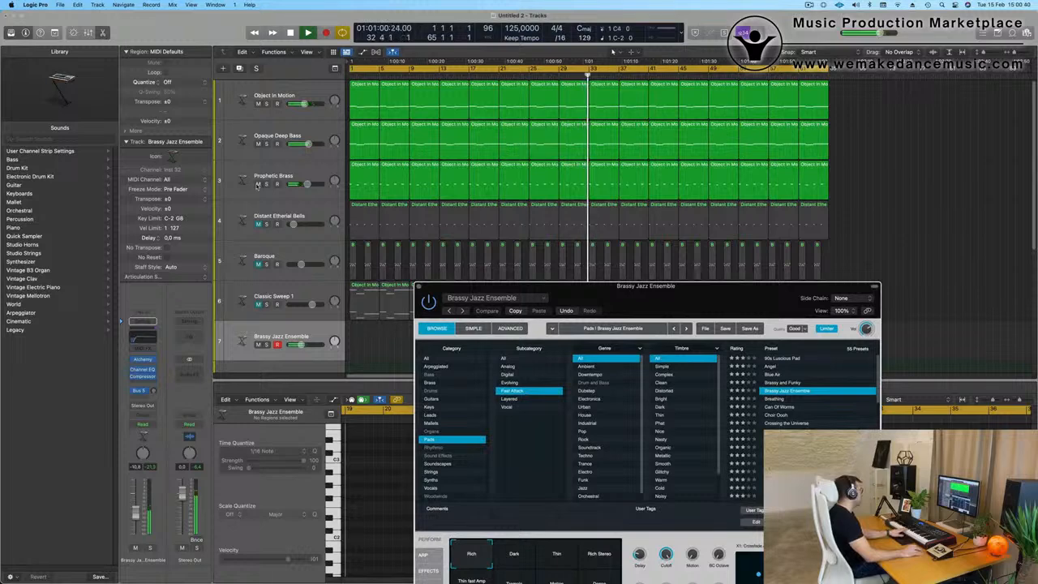
{"action": "left_click", "coordinate": [258, 184]}
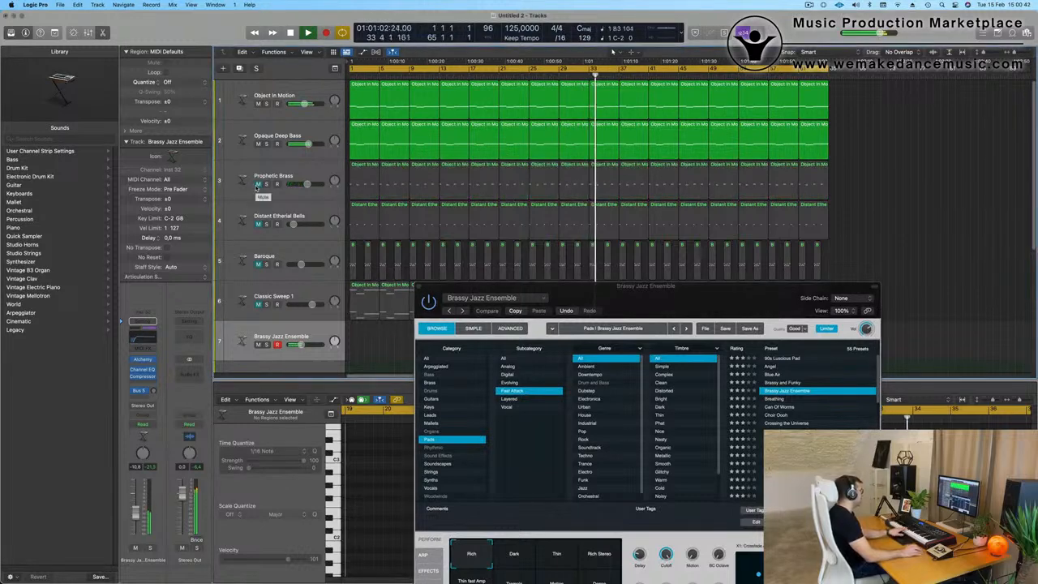
{"action": "left_click", "coordinate": [292, 97]}
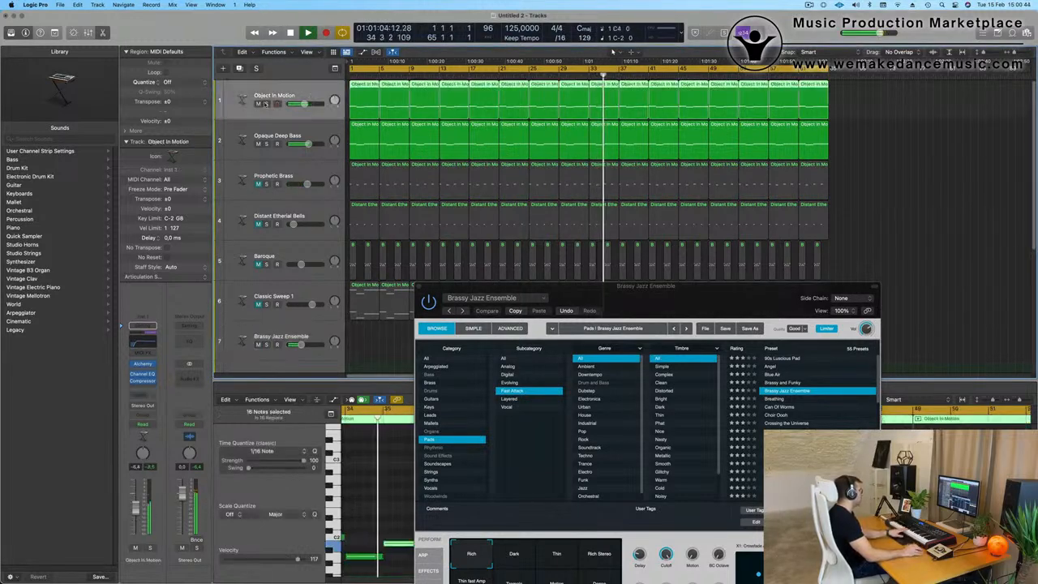
{"action": "left_click", "coordinate": [266, 104]}
{"action": "left_click", "coordinate": [265, 103]}
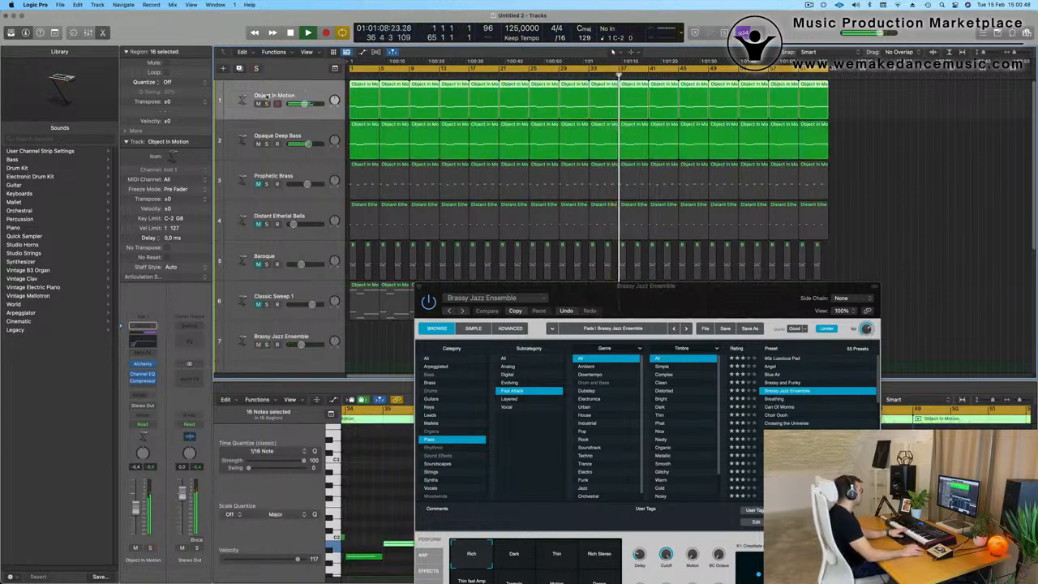
{"action": "left_click", "coordinate": [259, 144]}
{"action": "left_click", "coordinate": [258, 104]}
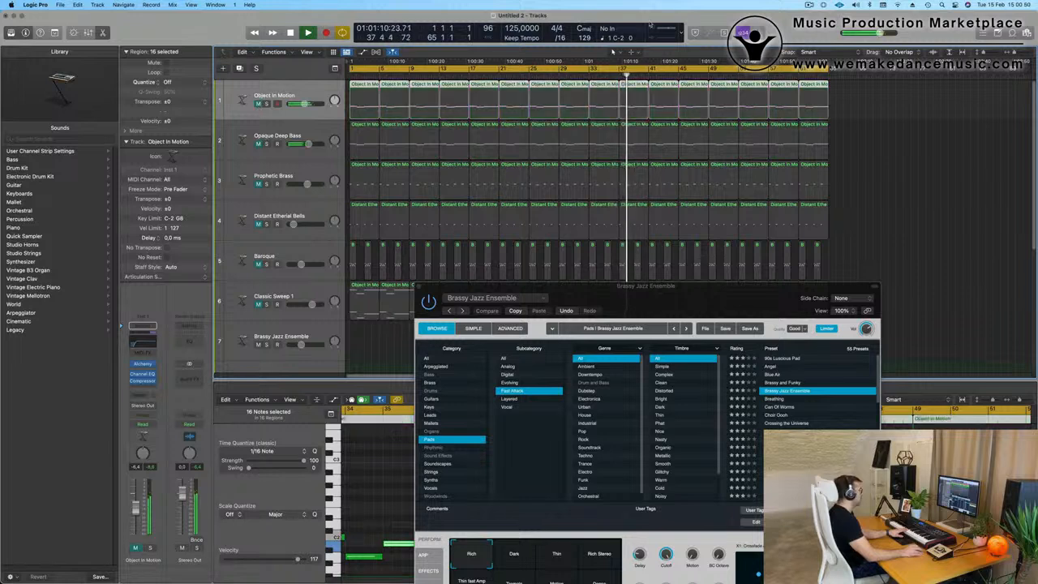
Step: Open the Performance Meter, and unmute the Prophetic Brass, Distant Etherial Bells, Baroque and Classic Sweep 1 tracks
{"action": "double_click", "coordinate": [667, 32]}
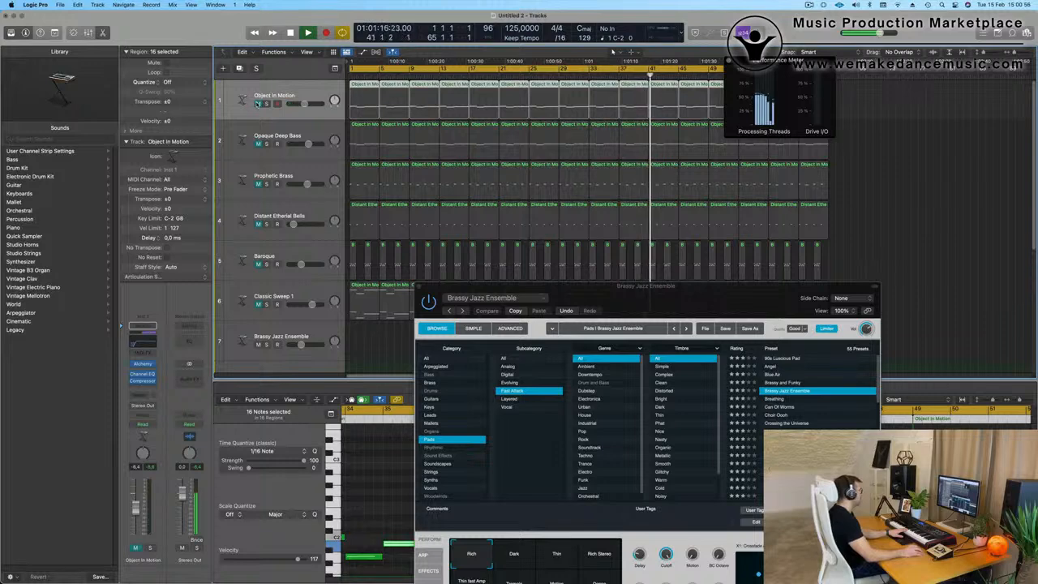
{"action": "scroll", "coordinate": [280, 161], "scroll_direction": "down", "scroll_amount": 6}
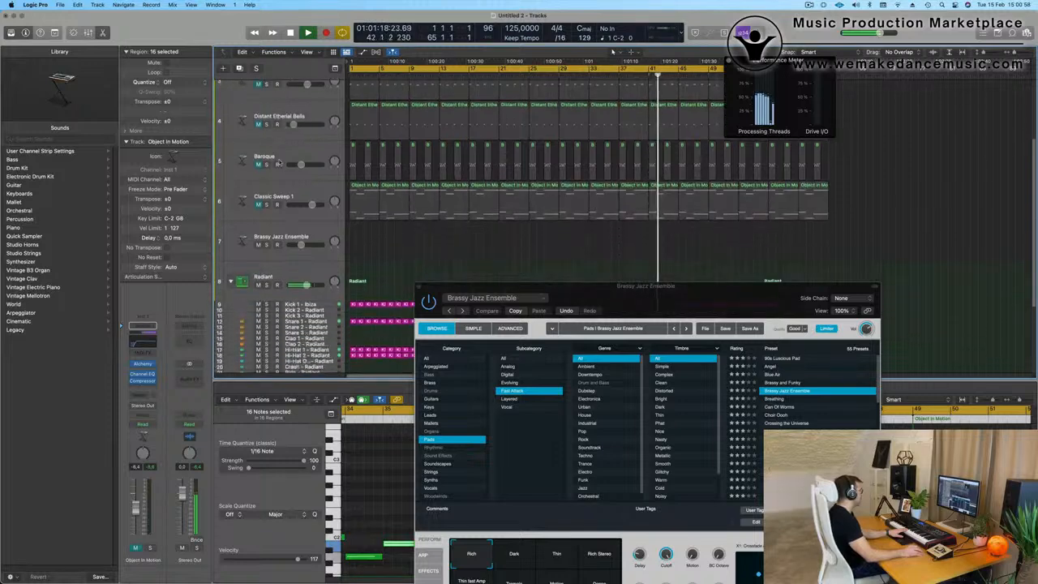
{"action": "scroll", "coordinate": [280, 162], "scroll_direction": "up", "scroll_amount": 2}
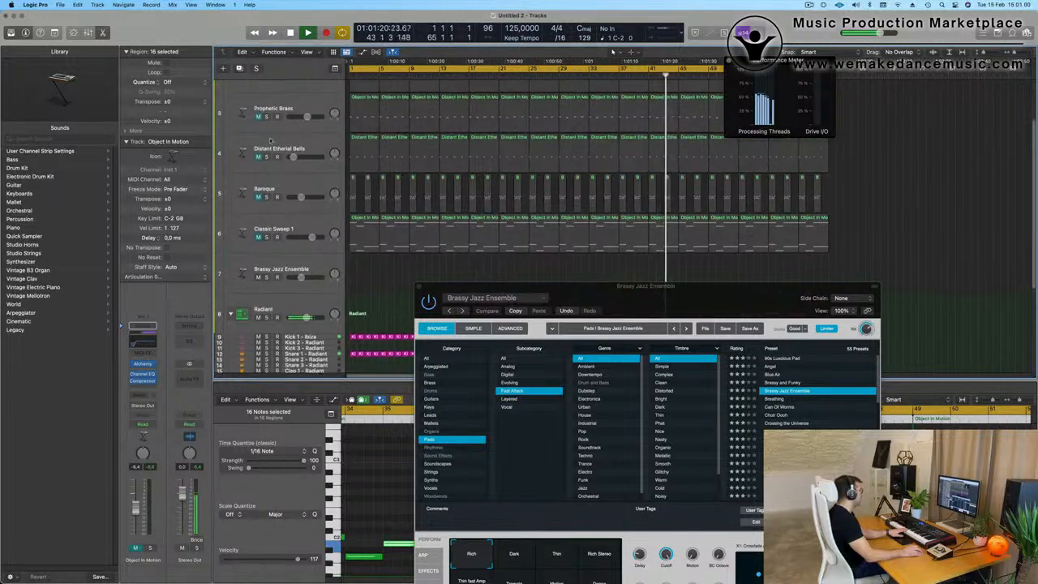
{"action": "left_click_drag", "start_coordinate": [259, 117], "coordinate": [257, 237]}
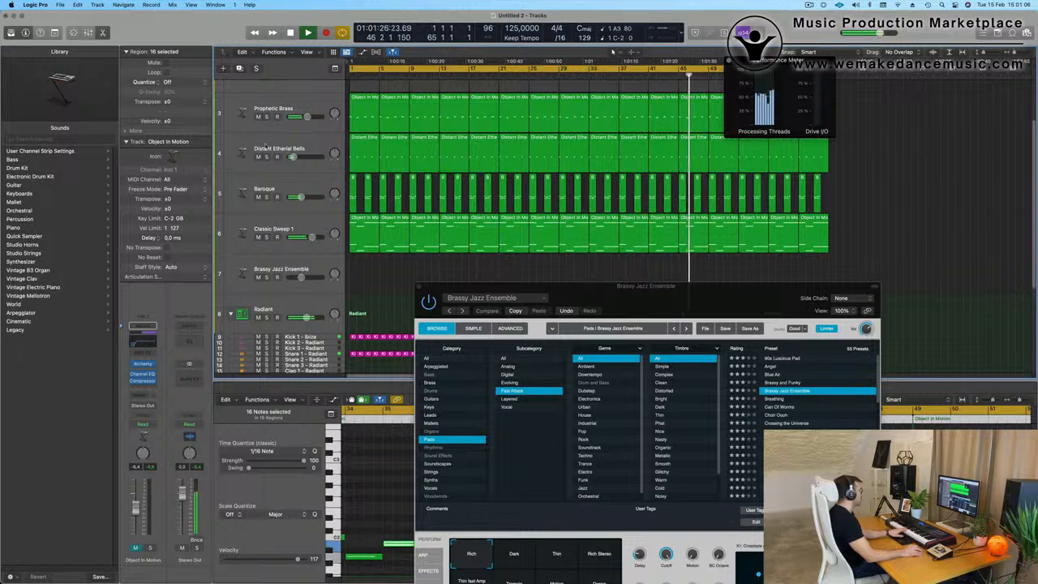
Step: Select the Brassy Jazz Ensemble track for live playing, and restart playback from the beginning of the project
{"action": "left_click", "coordinate": [317, 266]}
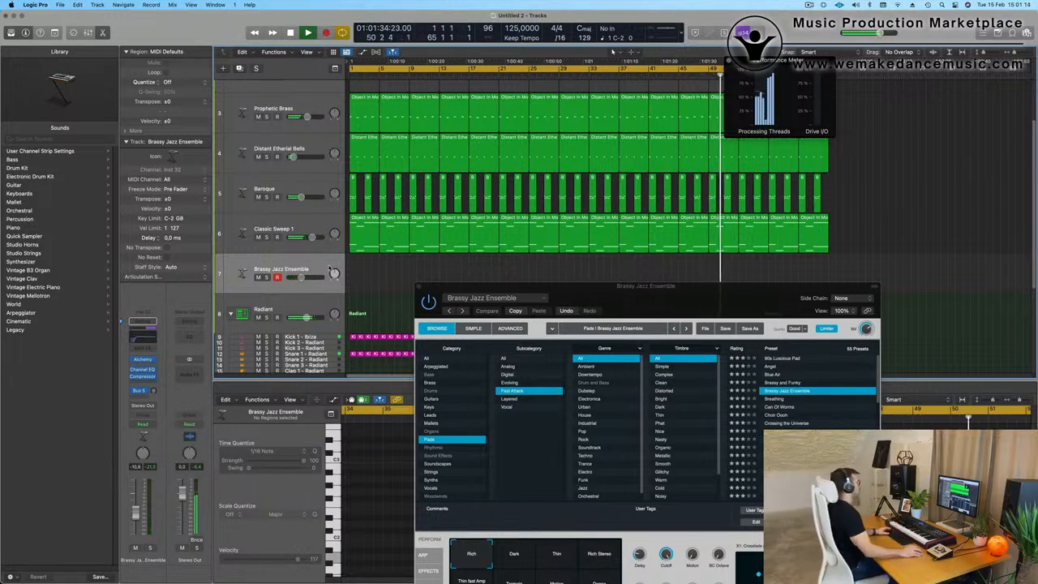
{"action": "key", "text": "space"}
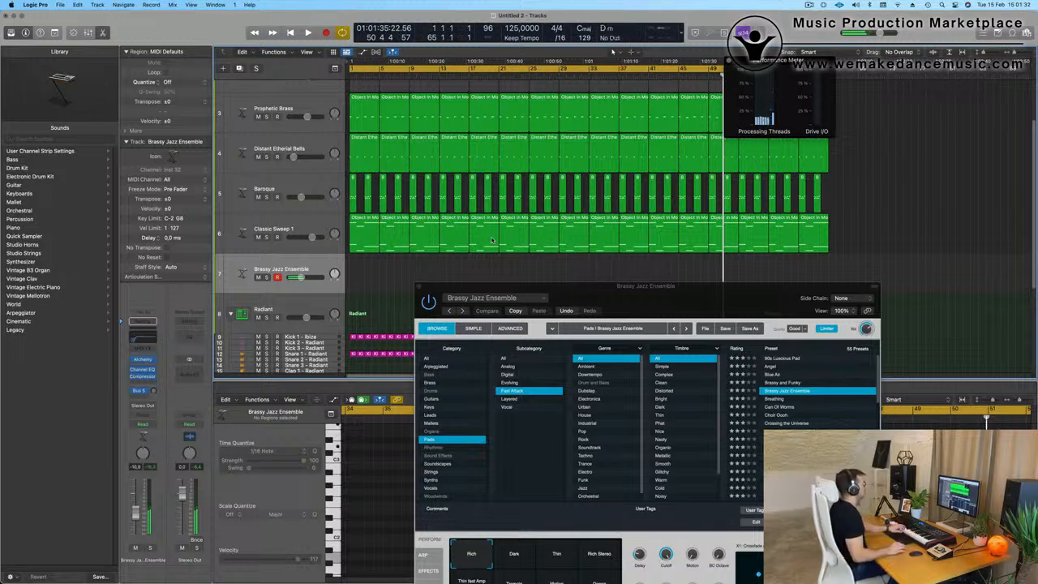
{"action": "key", "text": "Return"}
{"action": "key", "text": "space"}
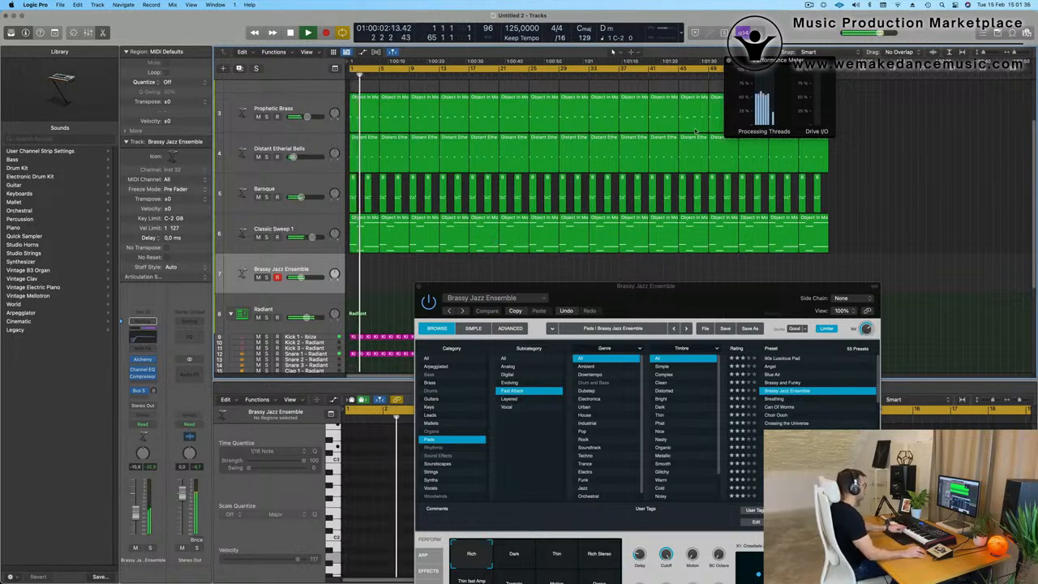
Step: Audition the Dark variation of Brassy Jazz Ensemble and the Can Of Worms and Metallic Sweeps presets in Alchemy
{"action": "left_click_drag", "start_coordinate": [731, 293], "coordinate": [760, 224]}
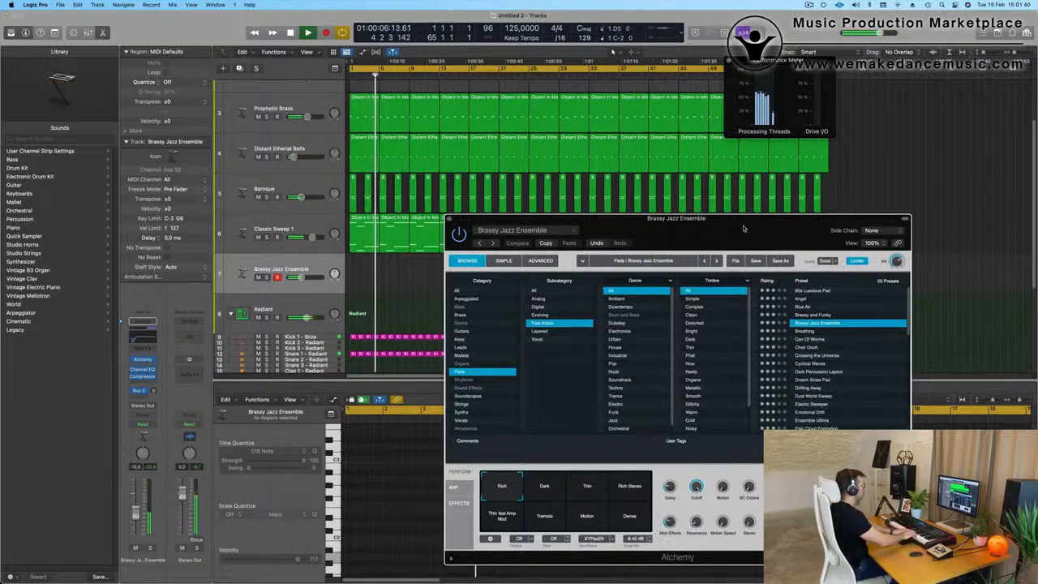
{"action": "left_click", "coordinate": [546, 489]}
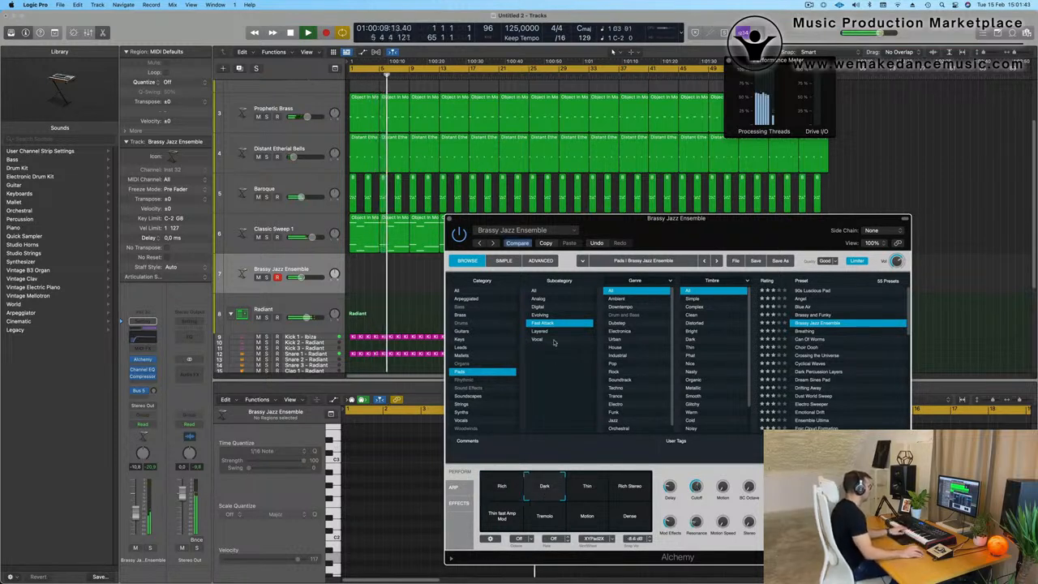
{"action": "left_click", "coordinate": [809, 343]}
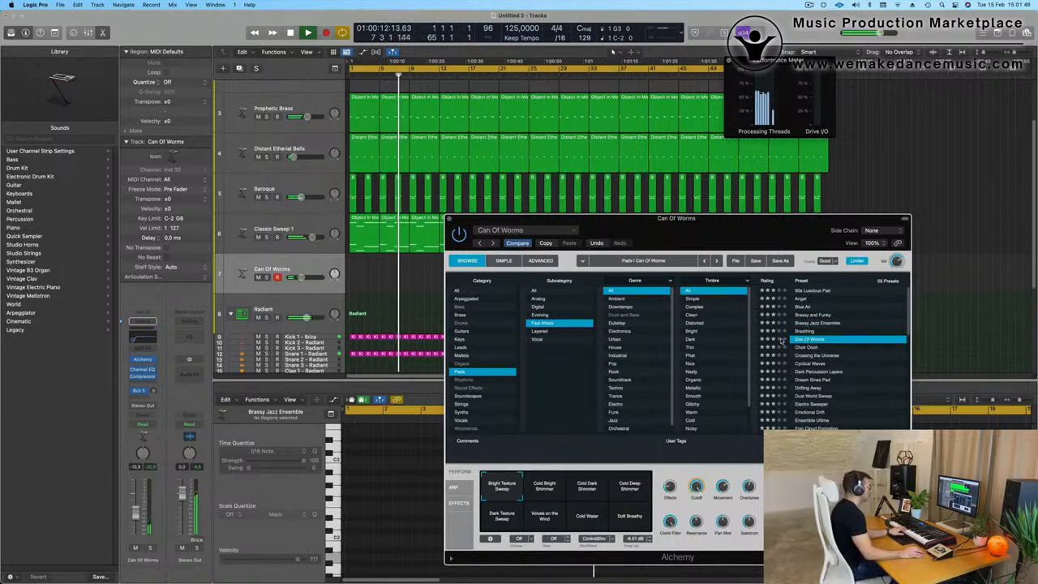
{"action": "scroll", "coordinate": [856, 373], "scroll_direction": "down", "scroll_amount": 3}
{"action": "scroll", "coordinate": [857, 373], "scroll_direction": "down", "scroll_amount": 5}
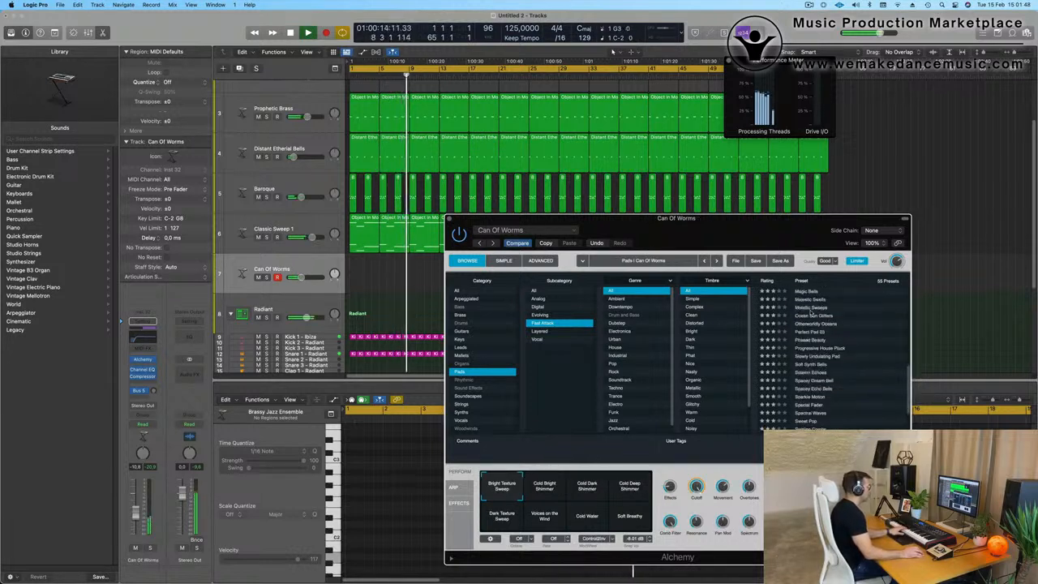
{"action": "left_click", "coordinate": [811, 309]}
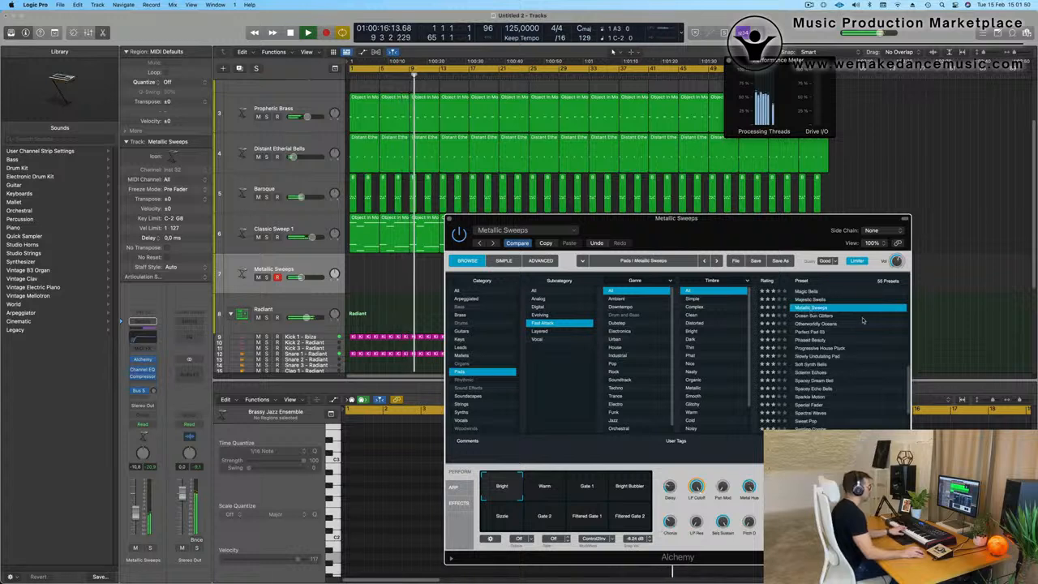
Step: Audition the Spacey Echo Bells, Sparkle Motion, Triumphant Swirling Pad, Vox Choir and Wave Sequence 2 presets in Alchemy
{"action": "scroll", "coordinate": [824, 333], "scroll_direction": "down", "scroll_amount": 3}
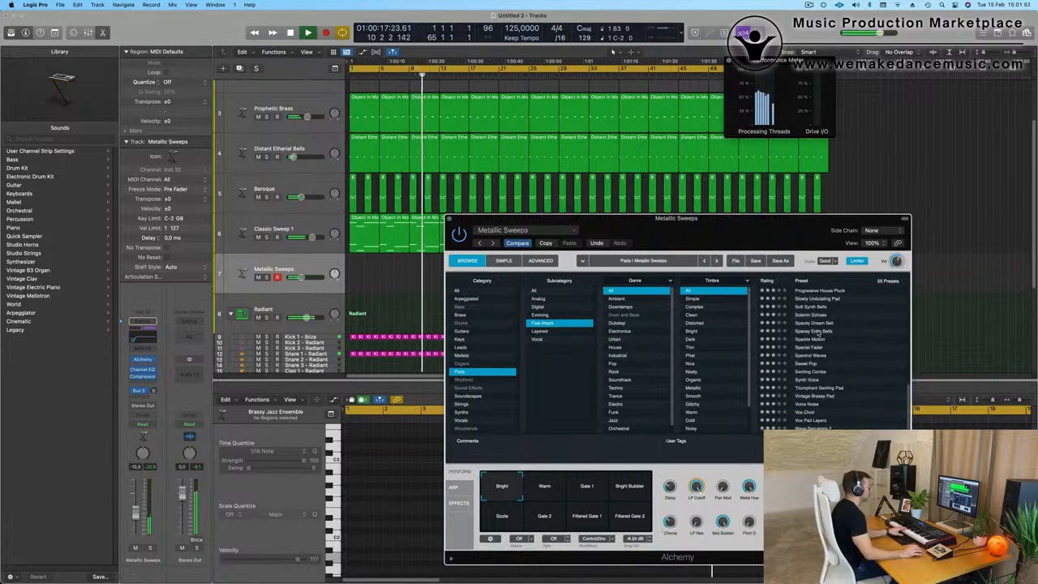
{"action": "left_click", "coordinate": [820, 332]}
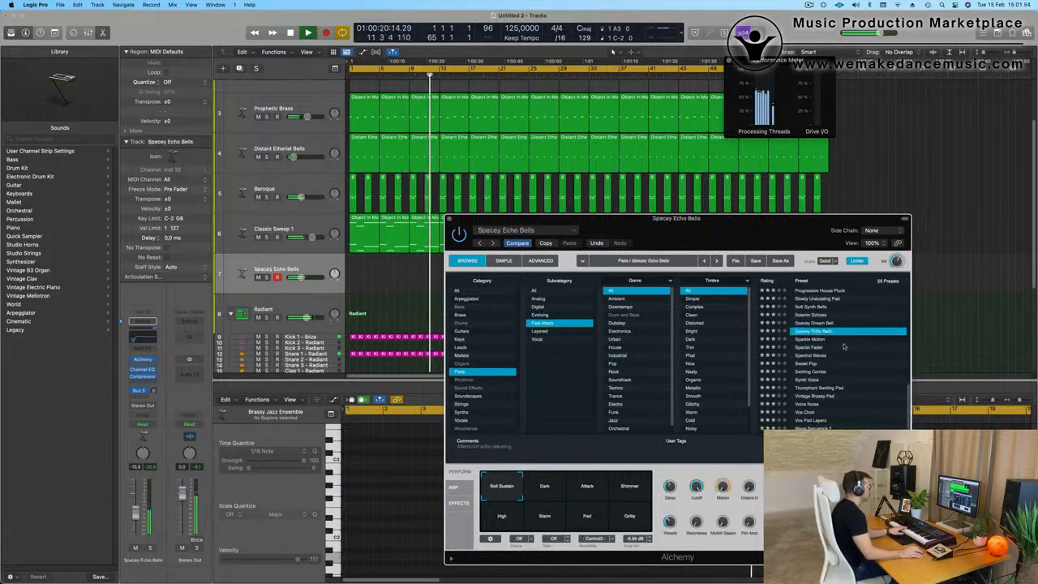
{"action": "left_click", "coordinate": [819, 340]}
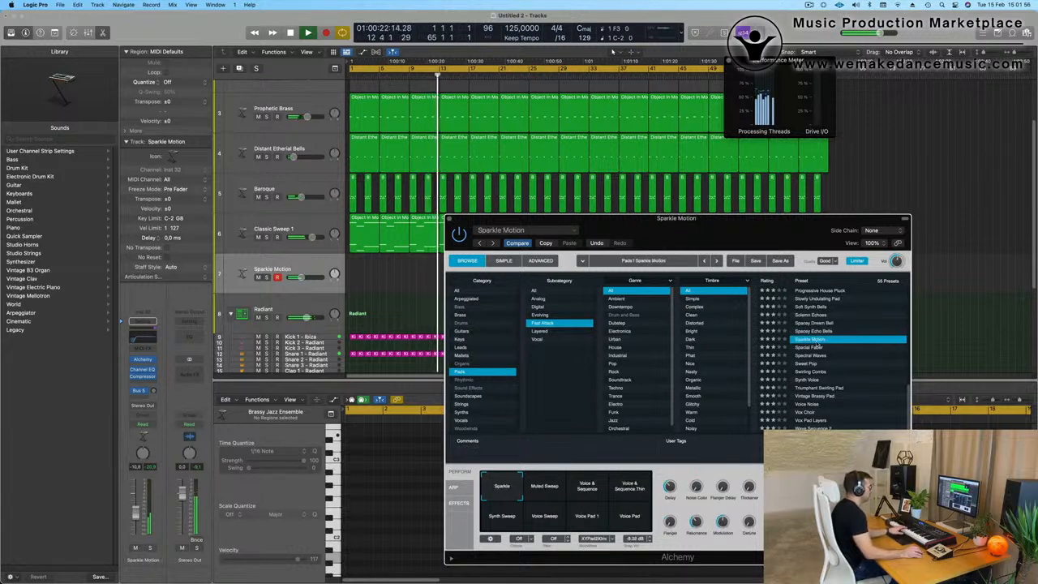
{"action": "left_click", "coordinate": [821, 389]}
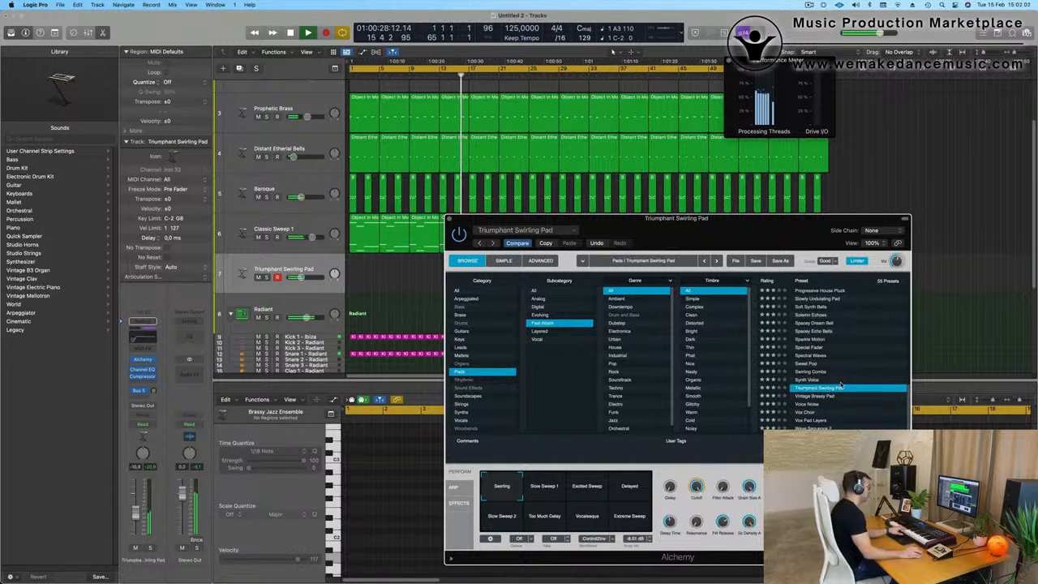
{"action": "left_click", "coordinate": [812, 412]}
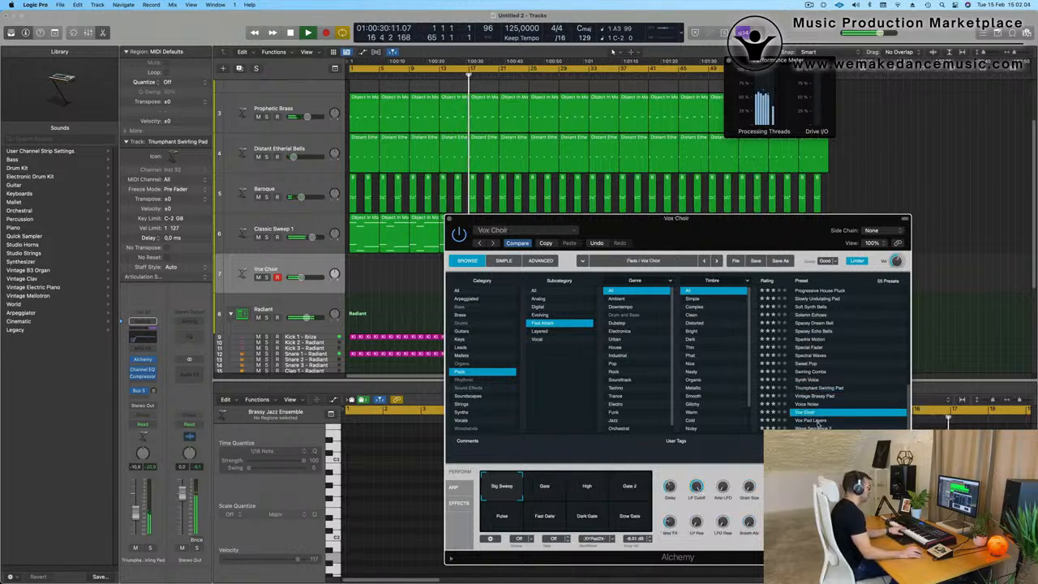
{"action": "left_click", "coordinate": [817, 428]}
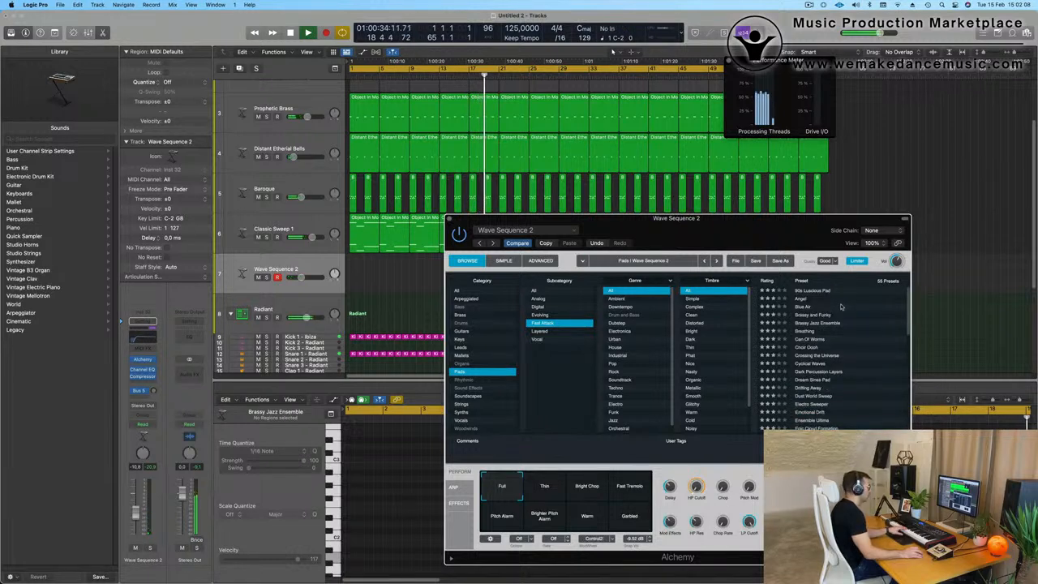
Step: Audition the Angel, Breathing and Crossing the Universe pad presets in Alchemy
{"action": "left_click", "coordinate": [803, 300]}
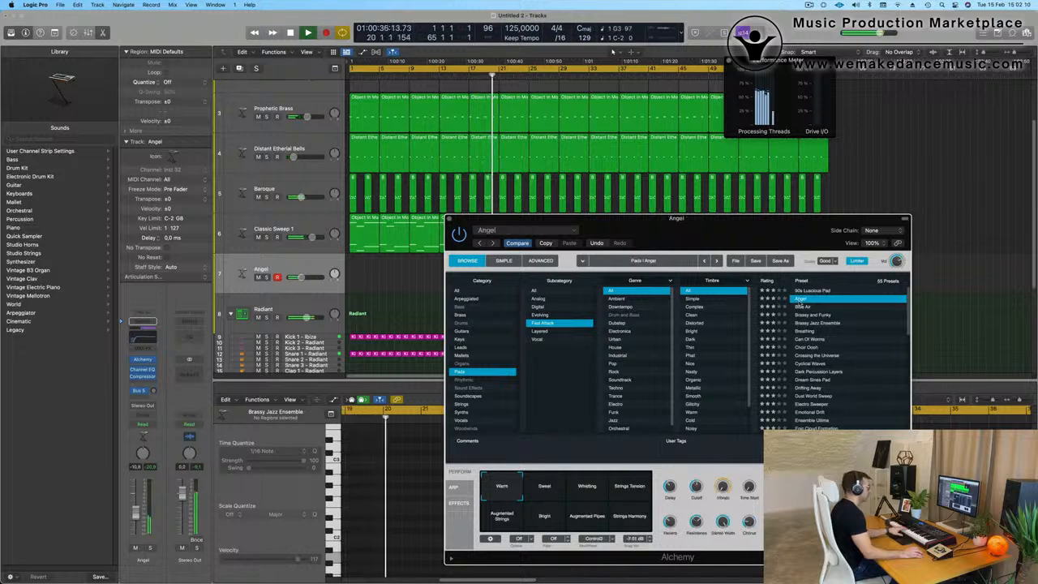
{"action": "left_click", "coordinate": [866, 332]}
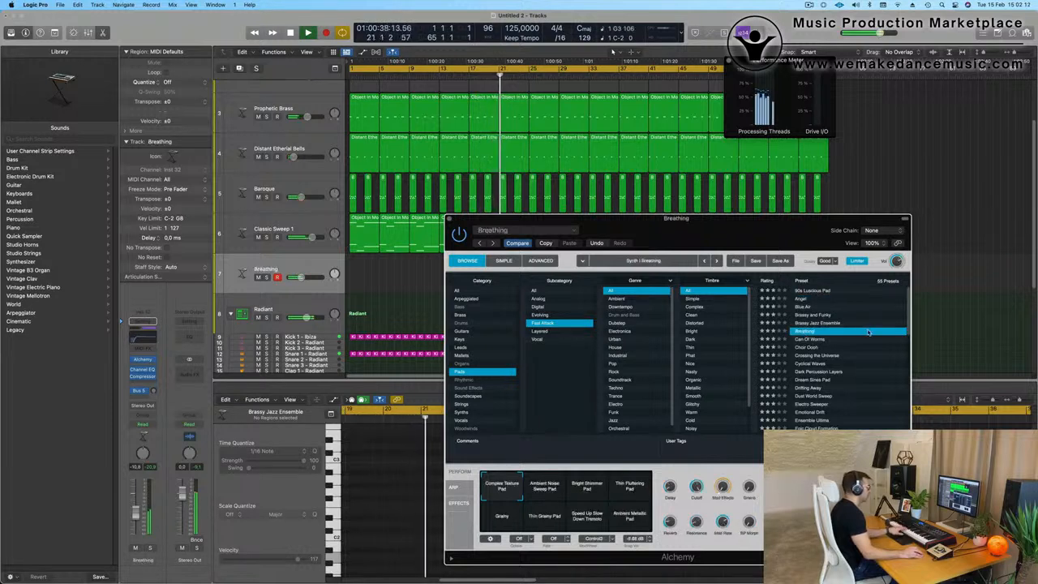
{"action": "left_click", "coordinate": [824, 356]}
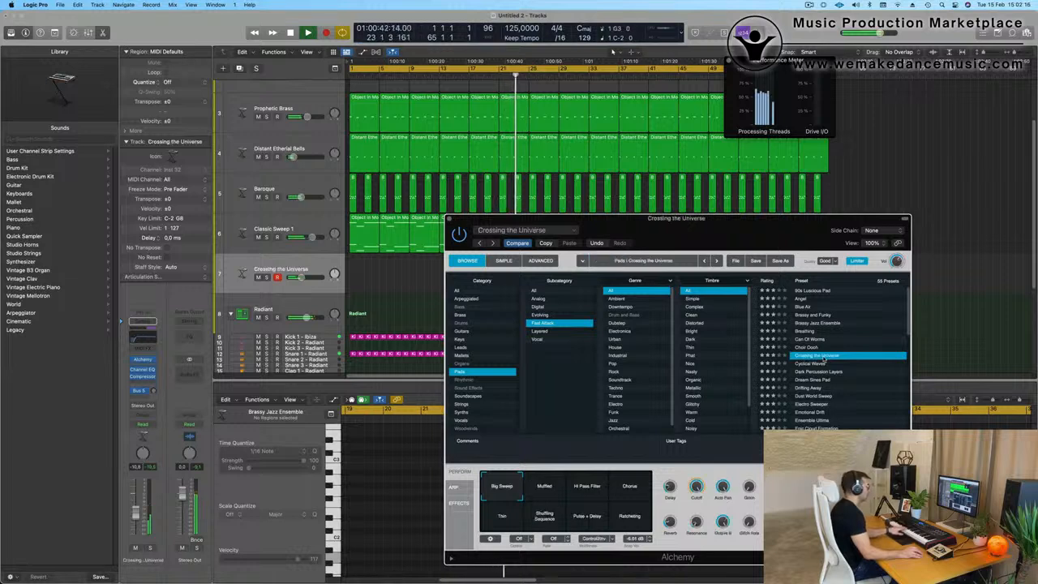
Step: Load the Epic Cloud Formation pad preset in Alchemy on track 7
{"action": "scroll", "coordinate": [868, 352], "scroll_direction": "down", "scroll_amount": 1}
{"action": "scroll", "coordinate": [868, 351], "scroll_direction": "down", "scroll_amount": 4}
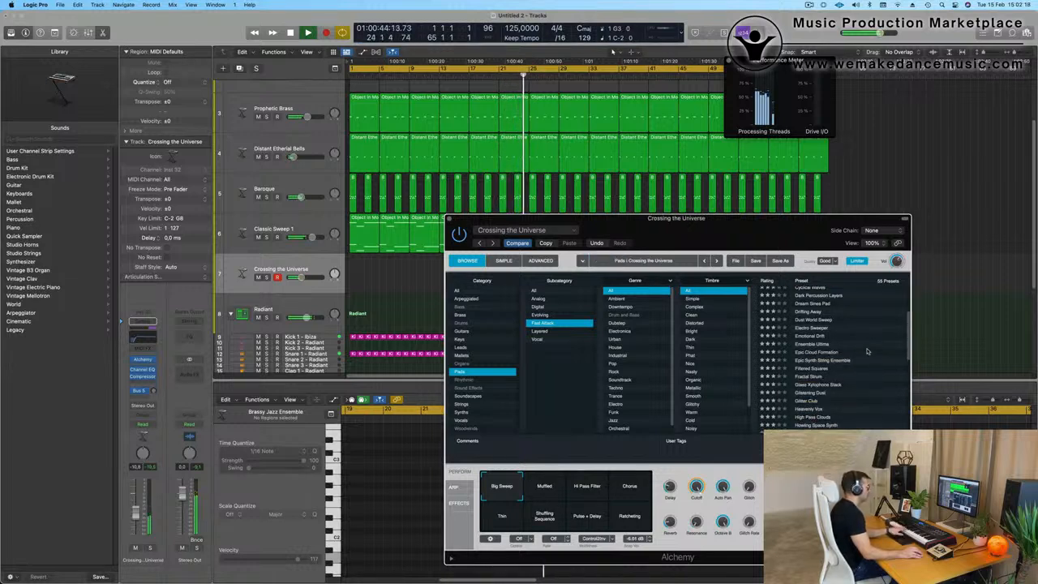
{"action": "left_click", "coordinate": [808, 353]}
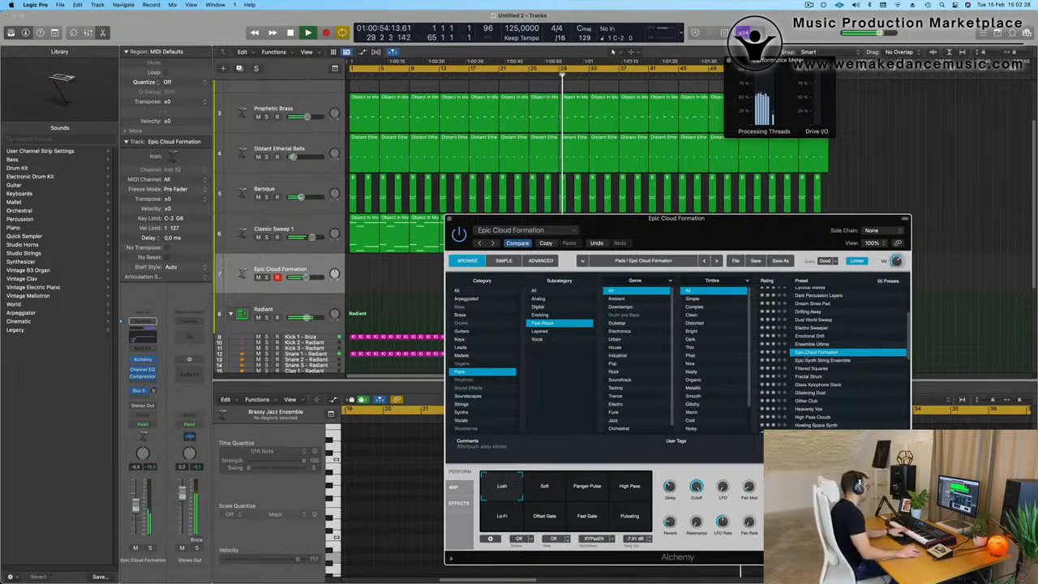
Step: Unmute the Object In Motion and Opaque Deep Bass tracks, and raise the Epic Cloud Formation track's volume to -1.0 dB
{"action": "scroll", "coordinate": [299, 105], "scroll_direction": "up", "scroll_amount": 4}
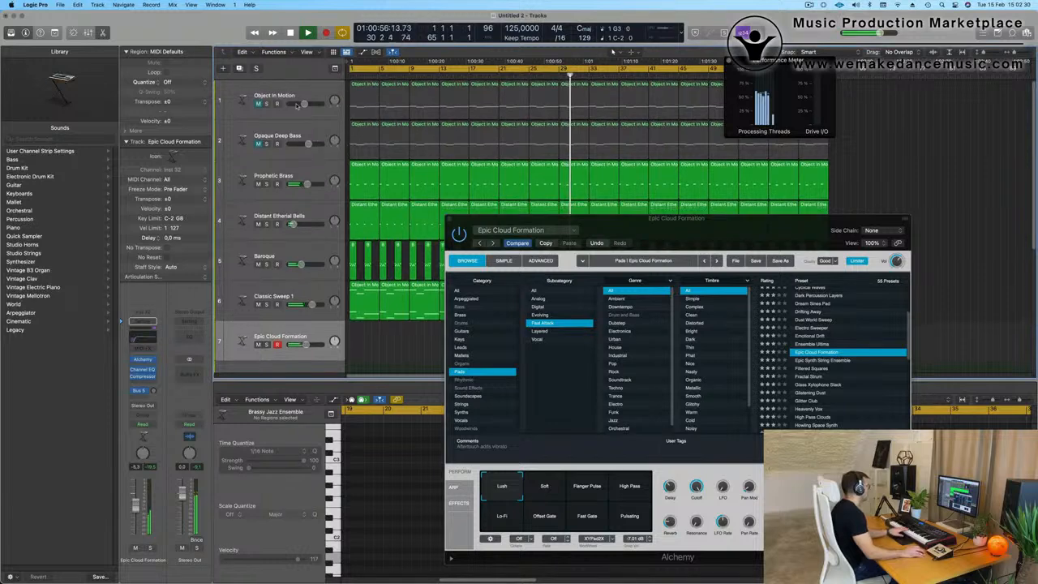
{"action": "left_click", "coordinate": [258, 104]}
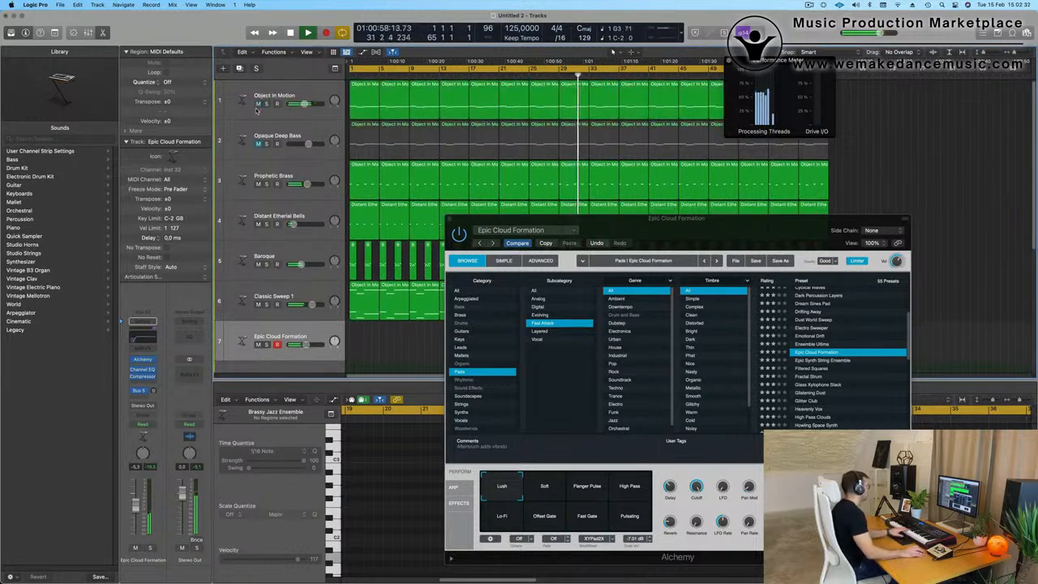
{"action": "left_click", "coordinate": [259, 143]}
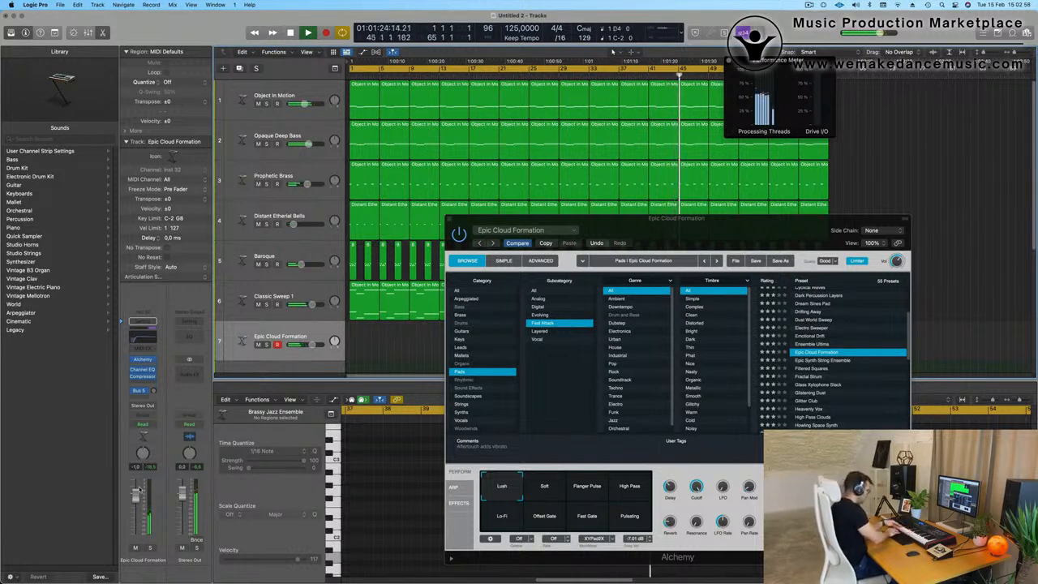
Step: Record a live-played part on the Epic Cloud Formation track, and end the recording after the cycle wraps to the start
{"action": "key", "text": "t"}
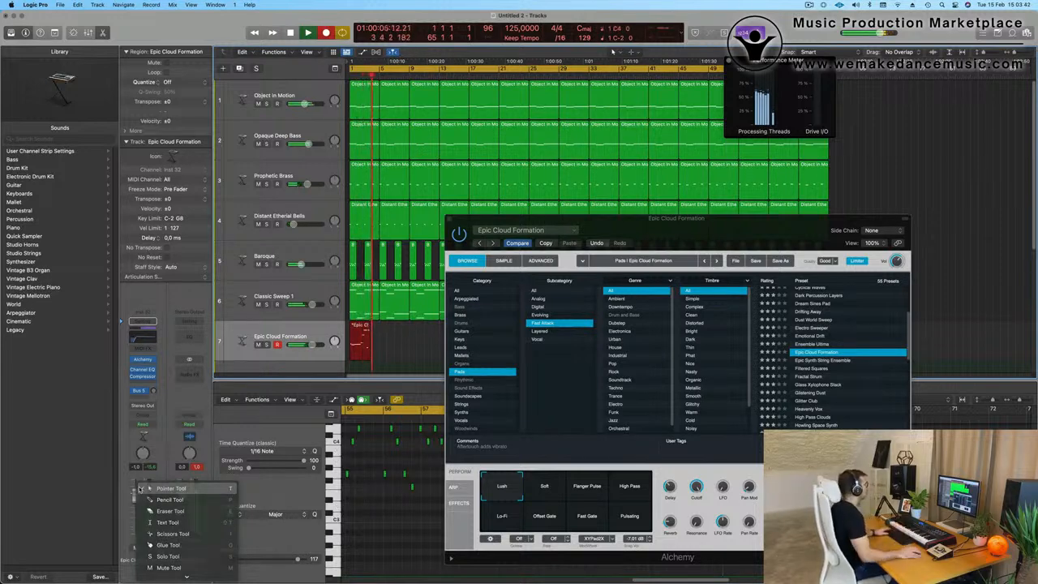
{"action": "key", "text": "space"}
Step: Move the Alchemy window and Performance Meter clear of the recorded regions, and play the arrangement from about bar 61
{"action": "left_click_drag", "start_coordinate": [735, 225], "coordinate": [657, 423]}
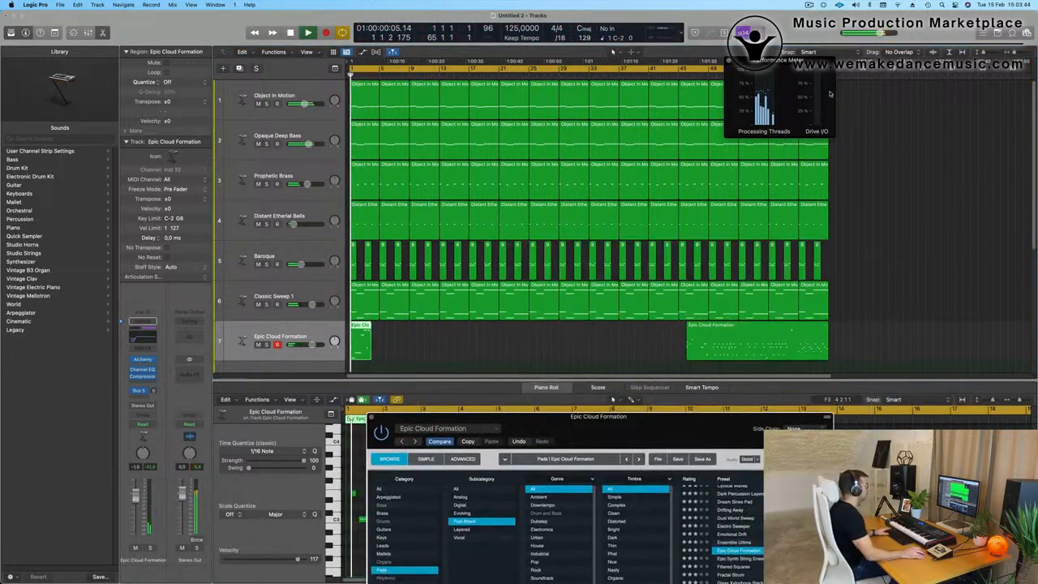
{"action": "key", "text": "space"}
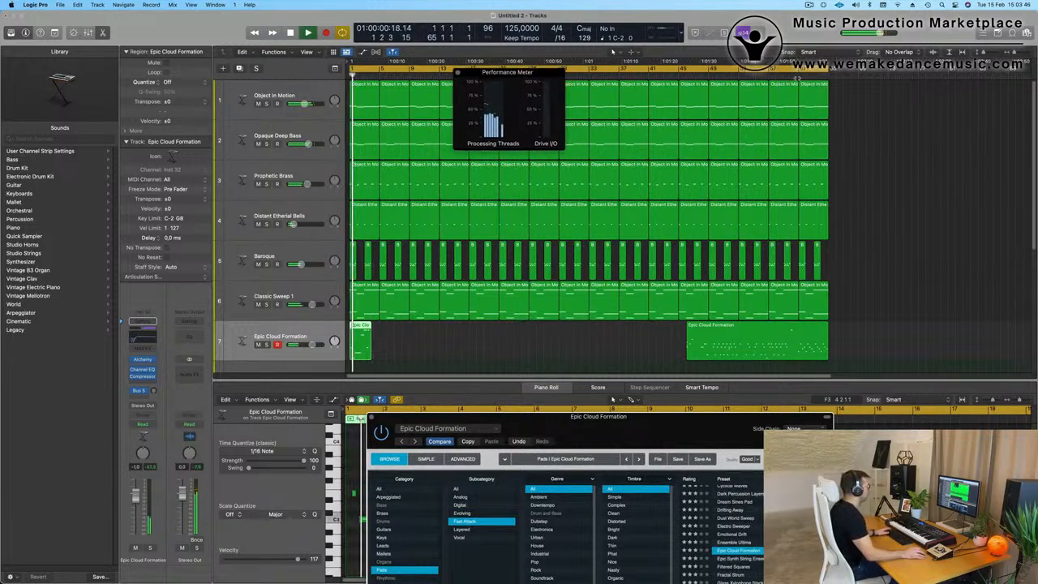
{"action": "left_click", "coordinate": [798, 61]}
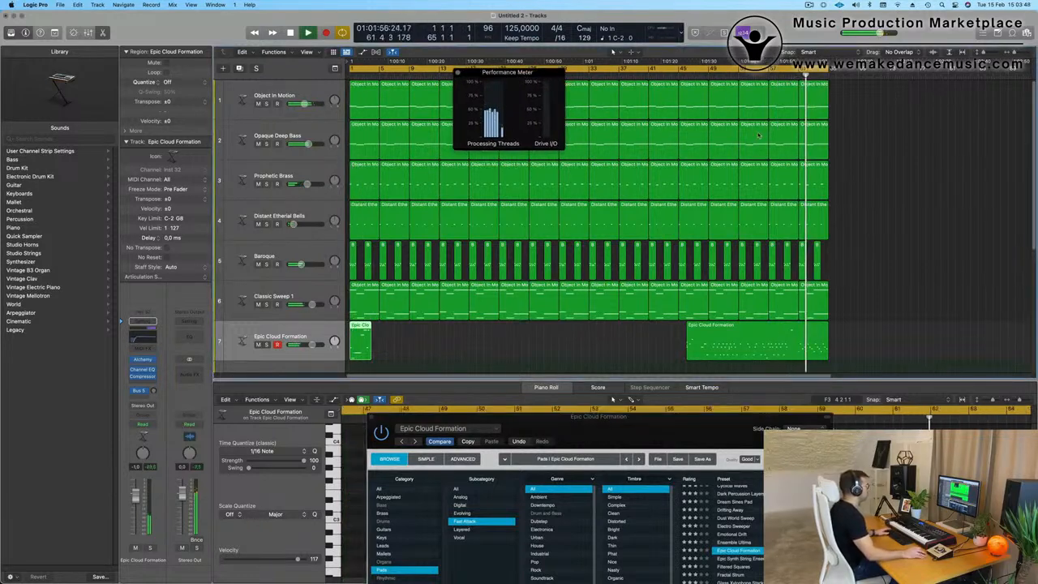
Step: Split the long Epic Cloud Formation region at bar 61, splitting the notes that cross the cut, and delete the part before it
{"action": "left_click", "coordinate": [770, 340]}
{"action": "left_click_drag", "start_coordinate": [689, 417], "coordinate": [466, 507]}
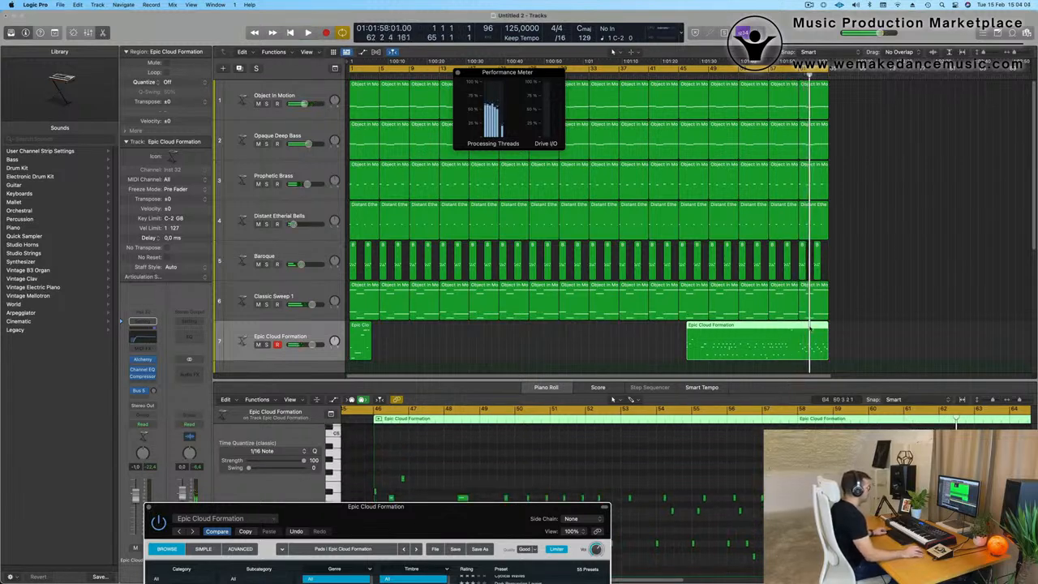
{"action": "left_click", "coordinate": [800, 331]}
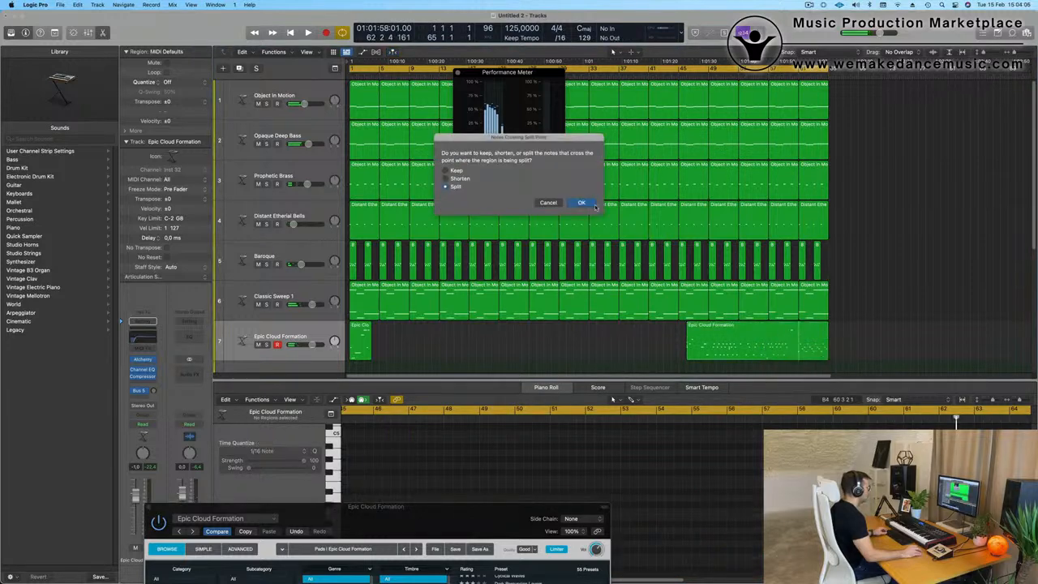
{"action": "left_click", "coordinate": [581, 203]}
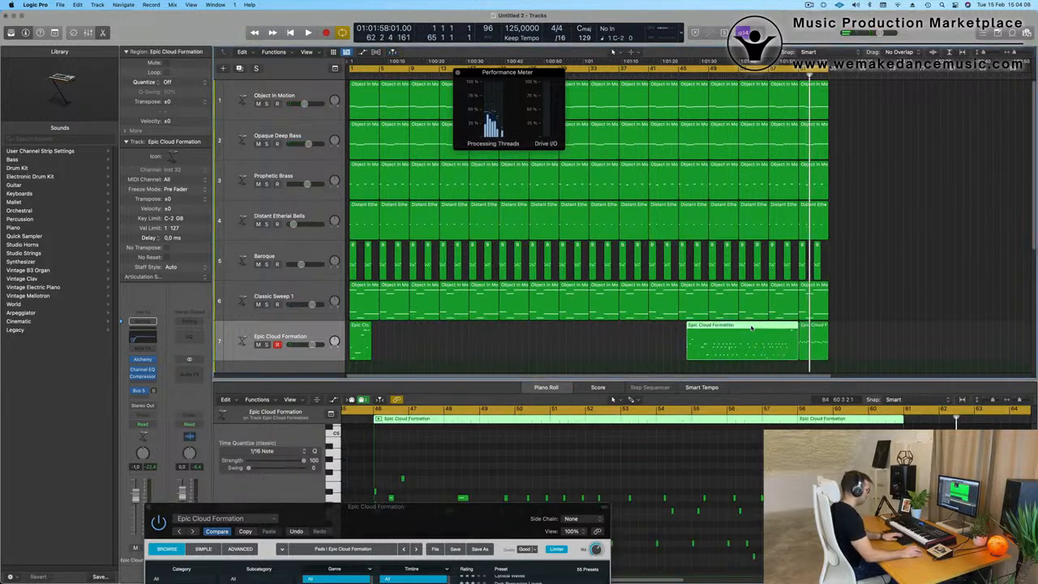
{"action": "key", "text": "Delete"}
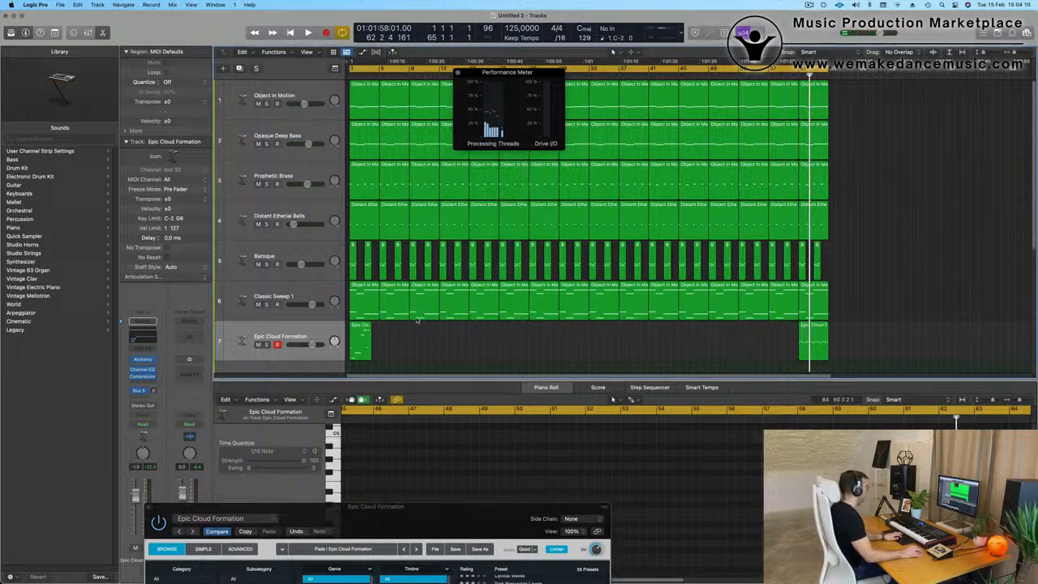
Step: Delete the short Epic Cloud Formation region at the start, move the remaining four-bar region to bar 1, and play from there
{"action": "left_click", "coordinate": [361, 342]}
{"action": "key", "text": "Delete"}
{"action": "left_click_drag", "start_coordinate": [819, 329], "coordinate": [371, 333]}
{"action": "key", "text": "Return"}
{"action": "key", "text": "space"}
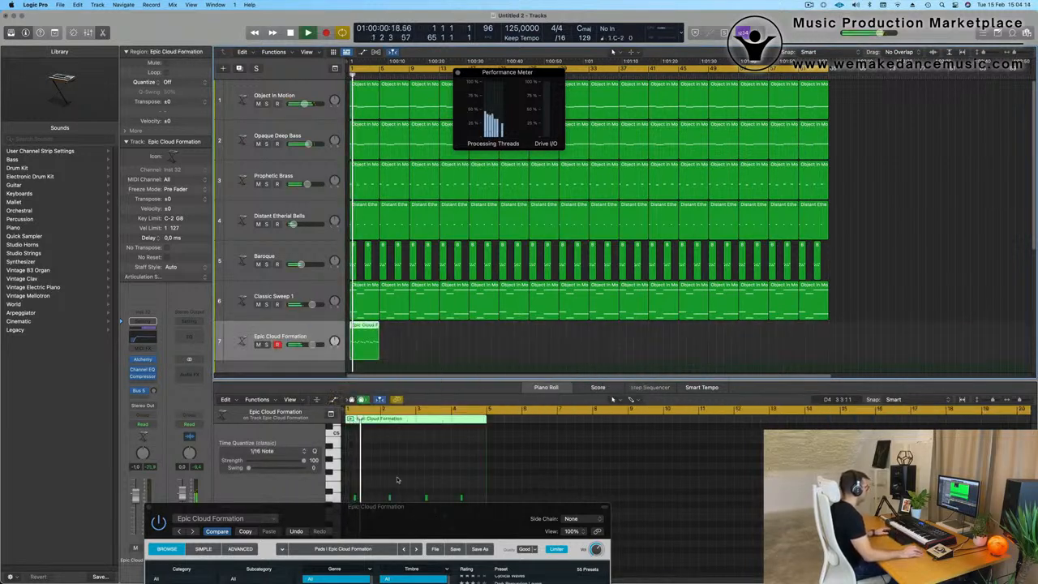
Step: Quantize the notes of the four-bar Epic Cloud Formation region to 1/16 notes and check them in playback
{"action": "scroll", "coordinate": [401, 477], "scroll_direction": "up", "scroll_amount": 3}
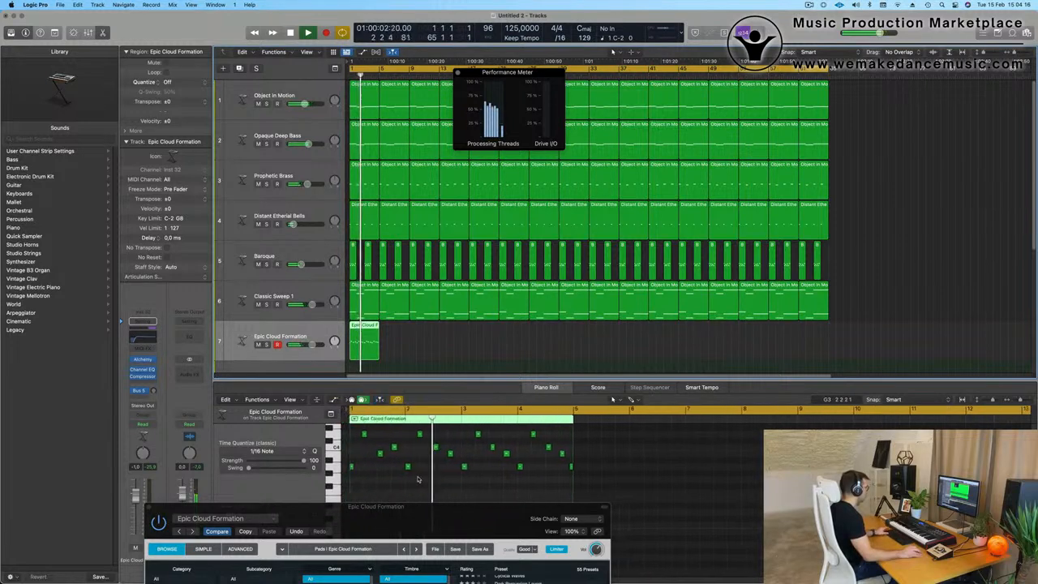
{"action": "key", "text": "space"}
{"action": "key", "text": "space"}
{"action": "key", "text": "space"}
{"action": "key", "text": "super+a"}
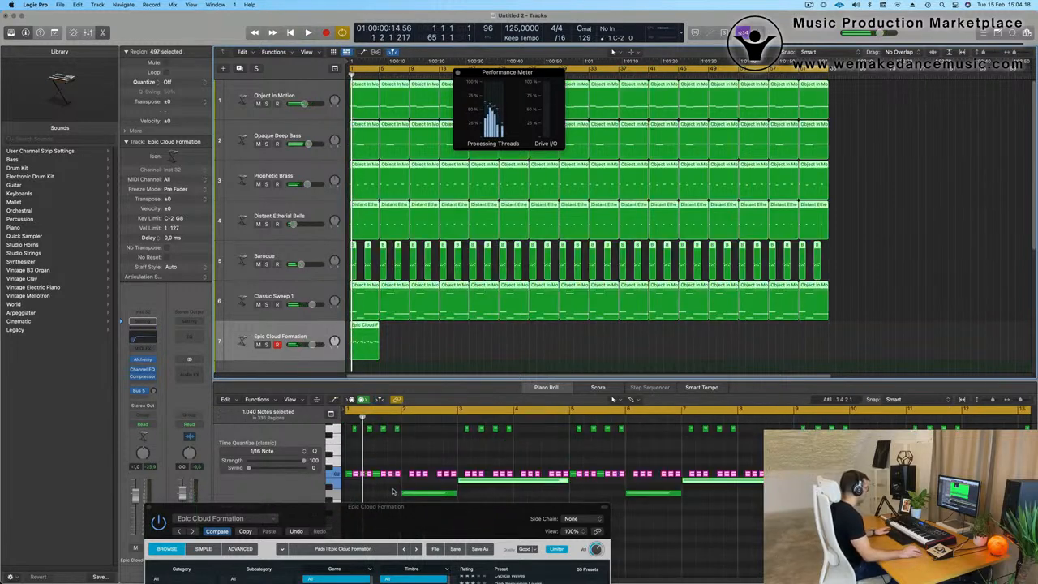
{"action": "left_click", "coordinate": [451, 352]}
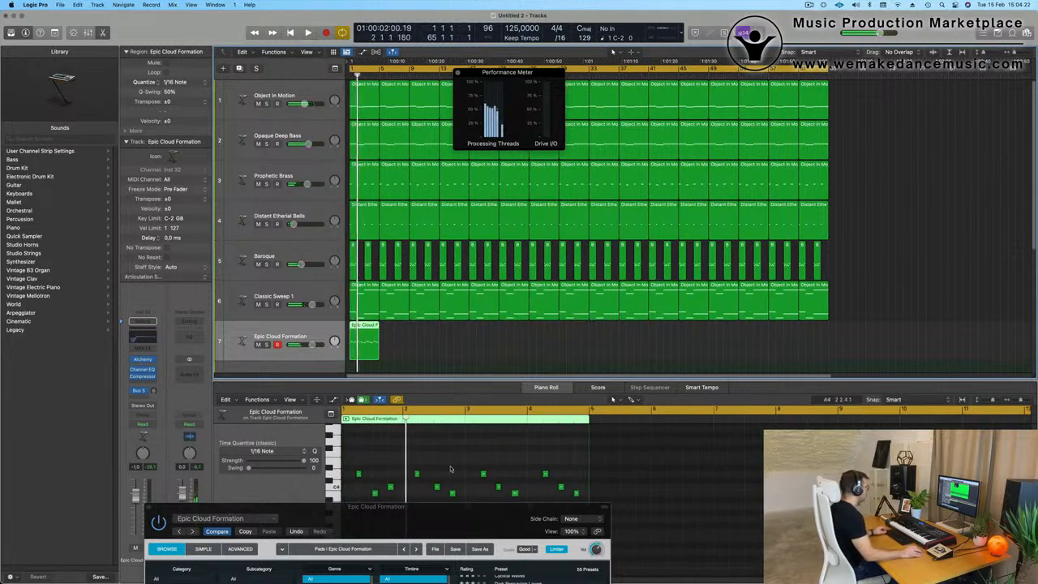
Step: Move the Alchemy window off the Piano Roll, and delete every note after bar 1 in the Epic Cloud Formation region
{"action": "left_click_drag", "start_coordinate": [454, 505], "coordinate": [915, 18]}
{"action": "key", "text": "space"}
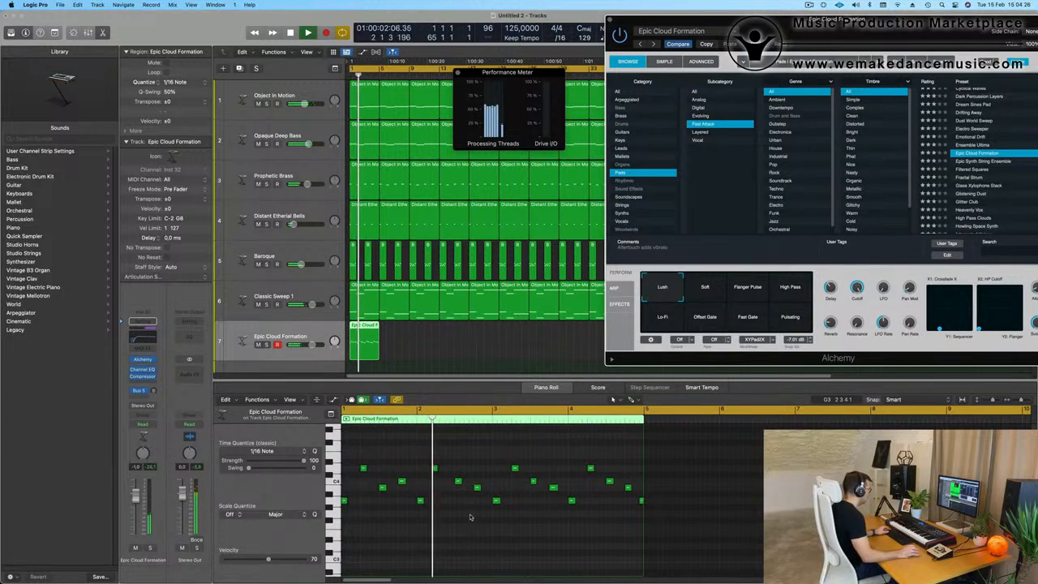
{"action": "key", "text": "space"}
{"action": "left_click_drag", "start_coordinate": [423, 455], "coordinate": [675, 549]}
{"action": "key", "text": "Delete"}
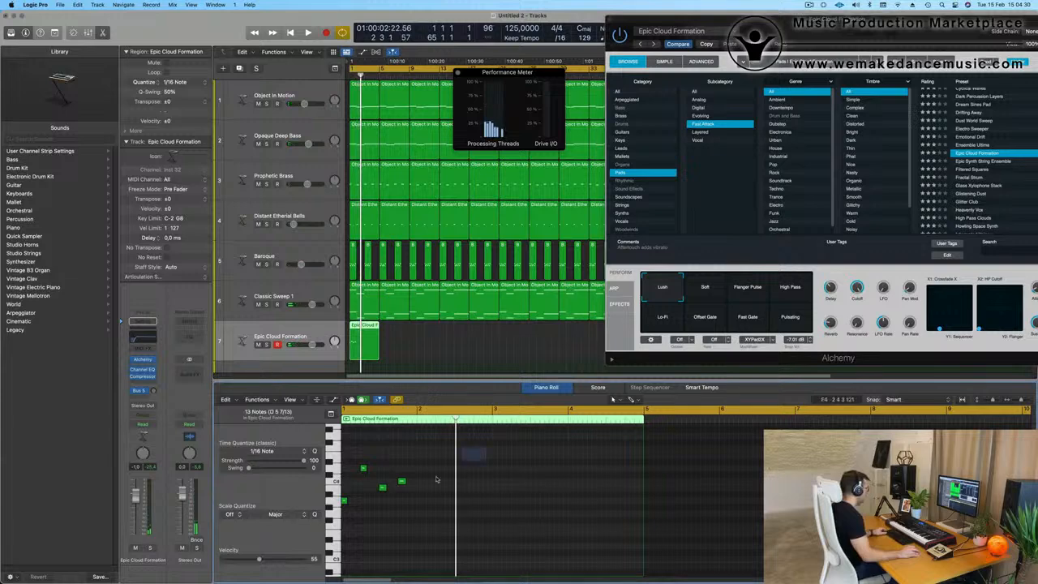
Step: Copy the four-note pattern of bar 1 into bars 2 to 4 of the Epic Cloud Formation region and listen to it
{"action": "left_click_drag", "start_coordinate": [436, 479], "coordinate": [499, 503]}
{"action": "key", "text": "space"}
{"action": "key", "text": "space"}
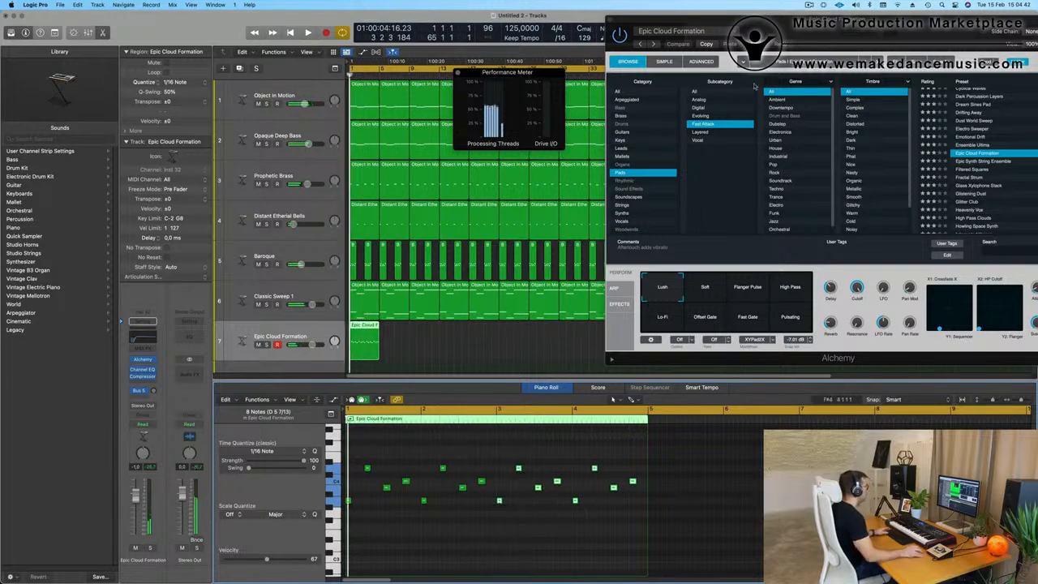
Step: Repeat the four-bar Epic Cloud Formation region until the copies fill the track up to bar 65
{"action": "scroll", "coordinate": [461, 347], "scroll_direction": "down", "scroll_amount": 3}
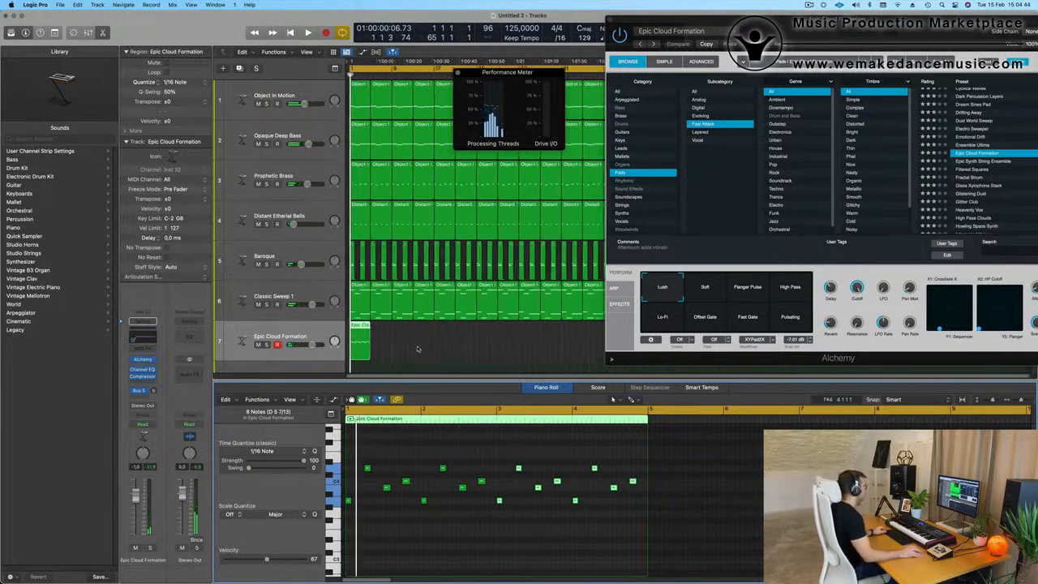
{"action": "left_click_drag", "start_coordinate": [783, 31], "coordinate": [1037, 157]}
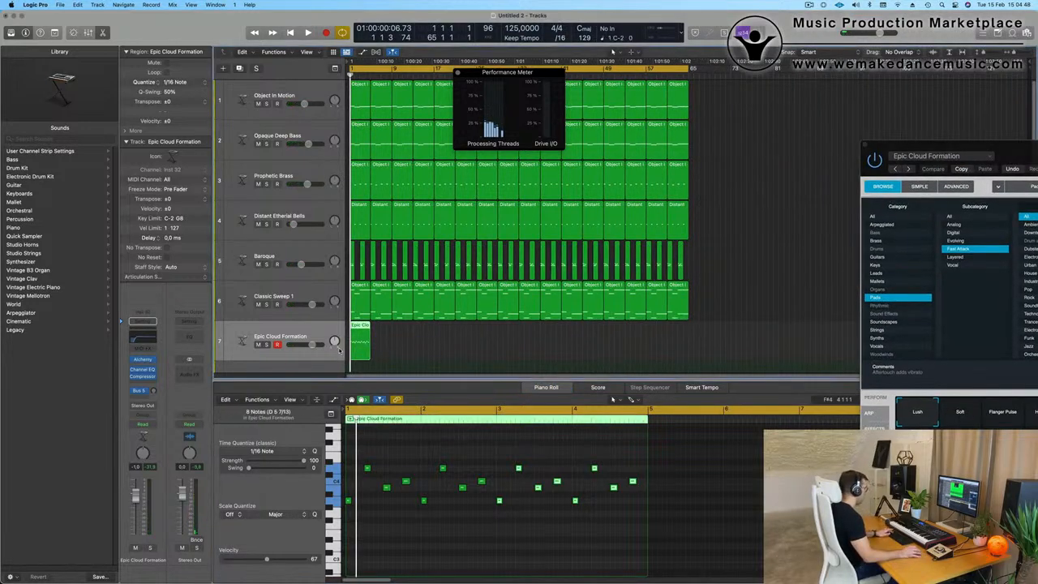
{"action": "key", "text": "super+r"}
{"action": "key", "text": "super+r"}
{"action": "key", "text": "super+r"}
{"action": "key", "text": "super+r"}
{"action": "key", "text": "super+r"}
{"action": "key", "text": "super+r"}
{"action": "key", "text": "super+r"}
{"action": "key", "text": "super+r"}
{"action": "key", "text": "super+r"}
{"action": "key", "text": "super+r"}
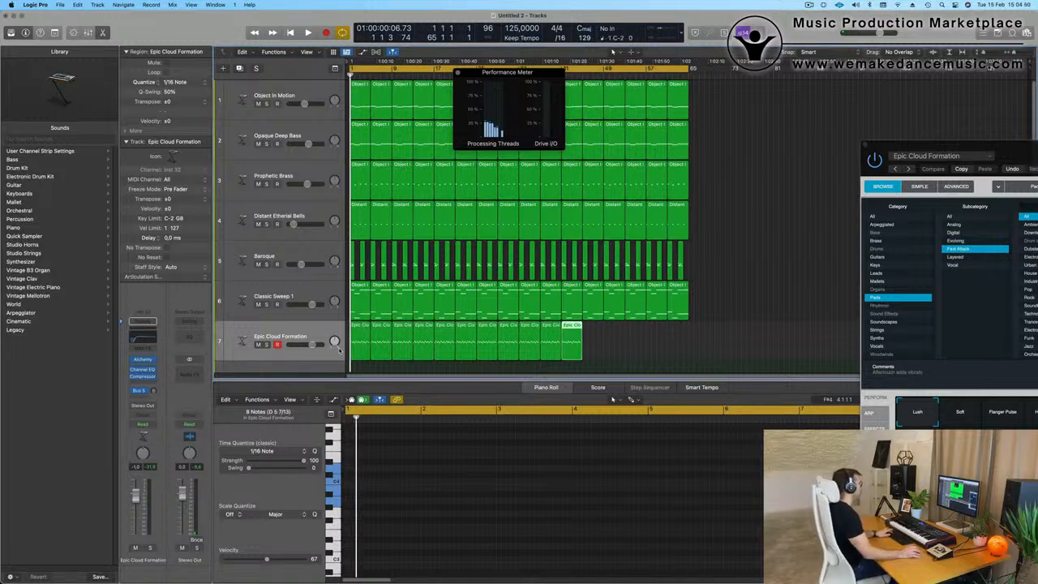
{"action": "key", "text": "super+r"}
{"action": "key", "text": "super+r"}
{"action": "key", "text": "super+r"}
{"action": "key", "text": "super+r"}
{"action": "key", "text": "super+r"}
Step: Play the arrangement from the start with the Baroque and Classic Sweep 1 tracks muted
{"action": "key", "text": "space"}
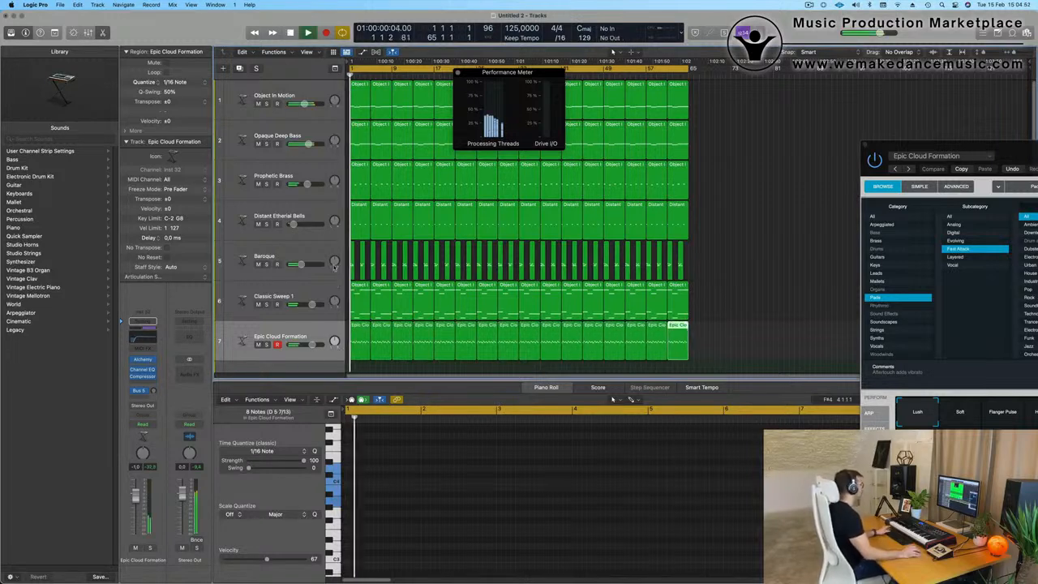
{"action": "left_click", "coordinate": [259, 264]}
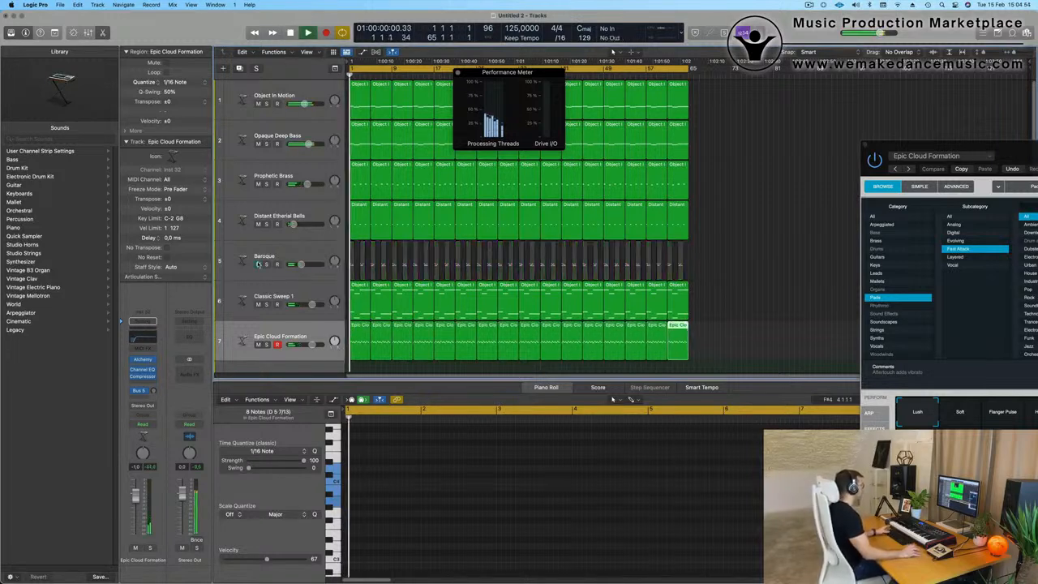
{"action": "left_click", "coordinate": [259, 304]}
Step: Apply Alchemy's Soft performance snapshot, and raise the Epic Cloud Formation track to 0.8 dB along with Alchemy's output volume
{"action": "left_click_drag", "start_coordinate": [867, 146], "coordinate": [458, 116]}
{"action": "left_click", "coordinate": [555, 387]}
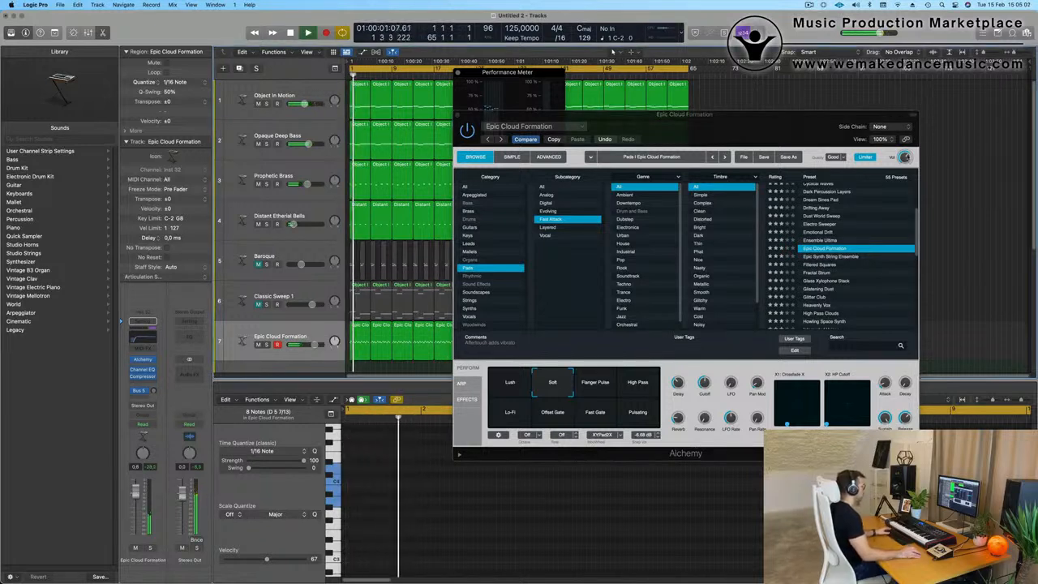
{"action": "left_click", "coordinate": [905, 157]}
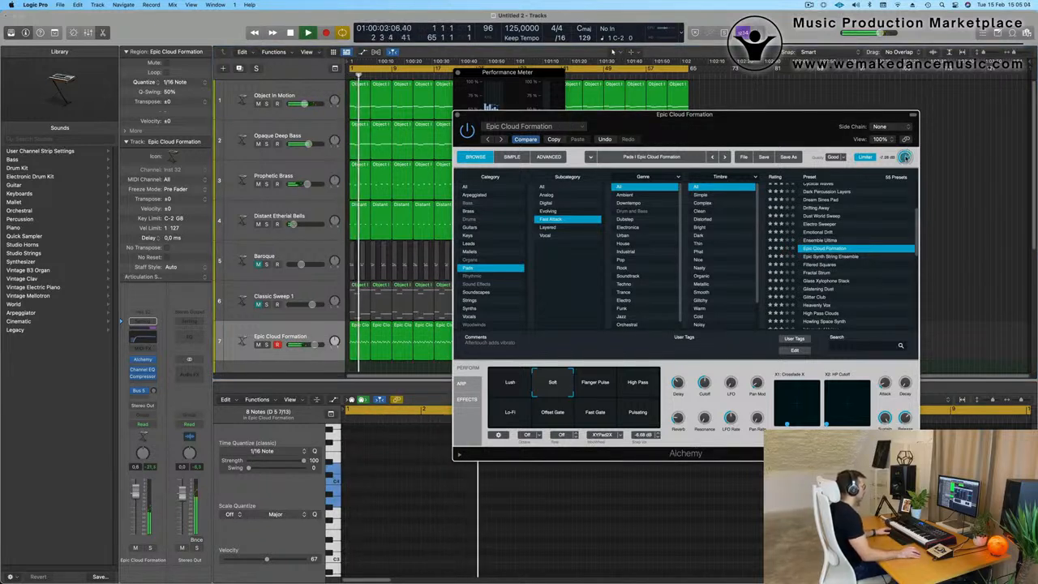
Step: Audition the Flanger Pulse, High Pass, Pulsating, Fast Gate, Offset Gate and Lo-Fi snapshots during playback, and return to Soft
{"action": "left_click", "coordinate": [594, 382]}
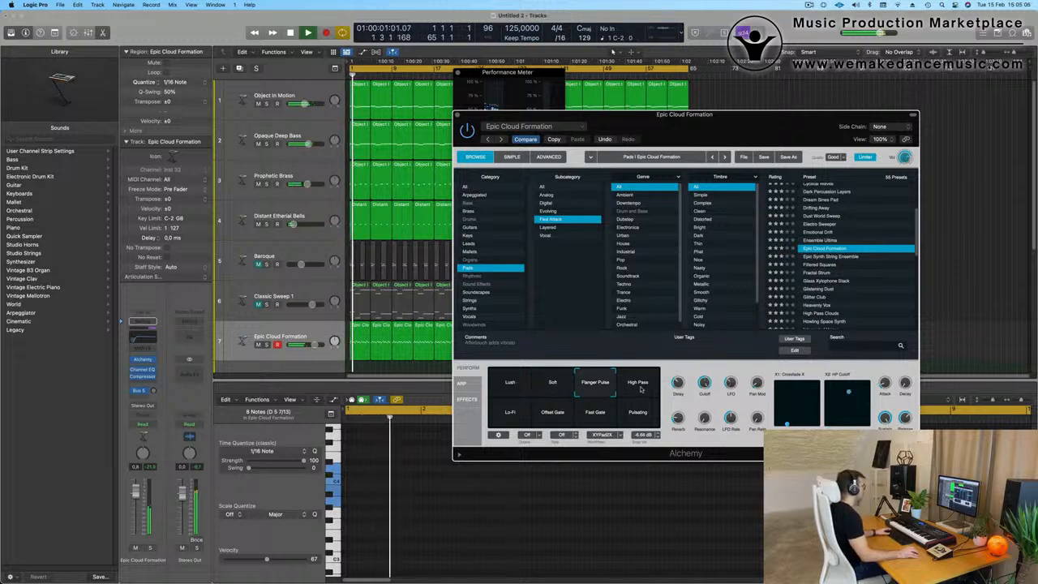
{"action": "left_click", "coordinate": [638, 382]}
{"action": "left_click", "coordinate": [638, 414]}
{"action": "left_click", "coordinate": [594, 421]}
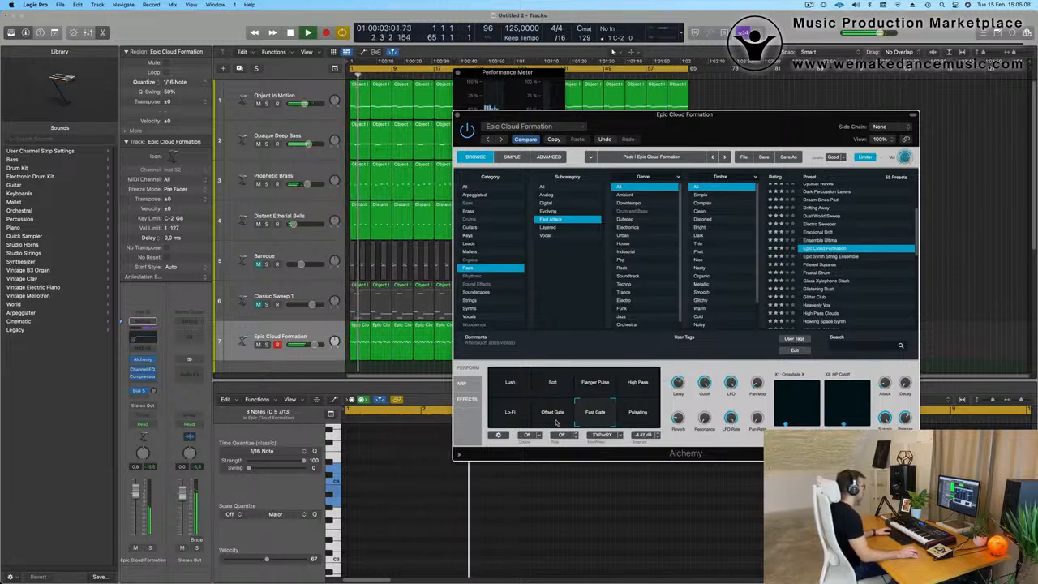
{"action": "left_click", "coordinate": [547, 419]}
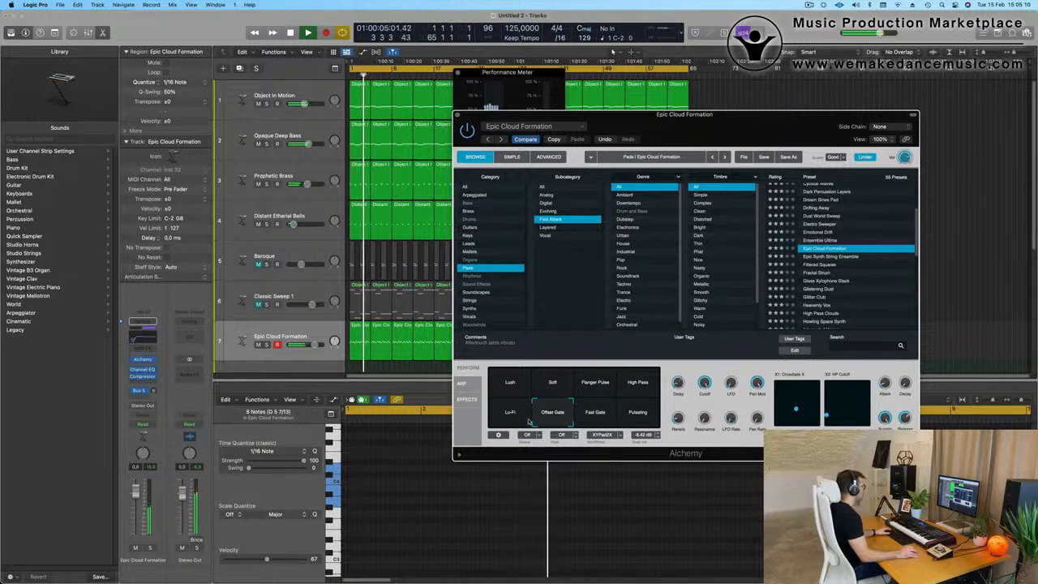
{"action": "left_click", "coordinate": [512, 418]}
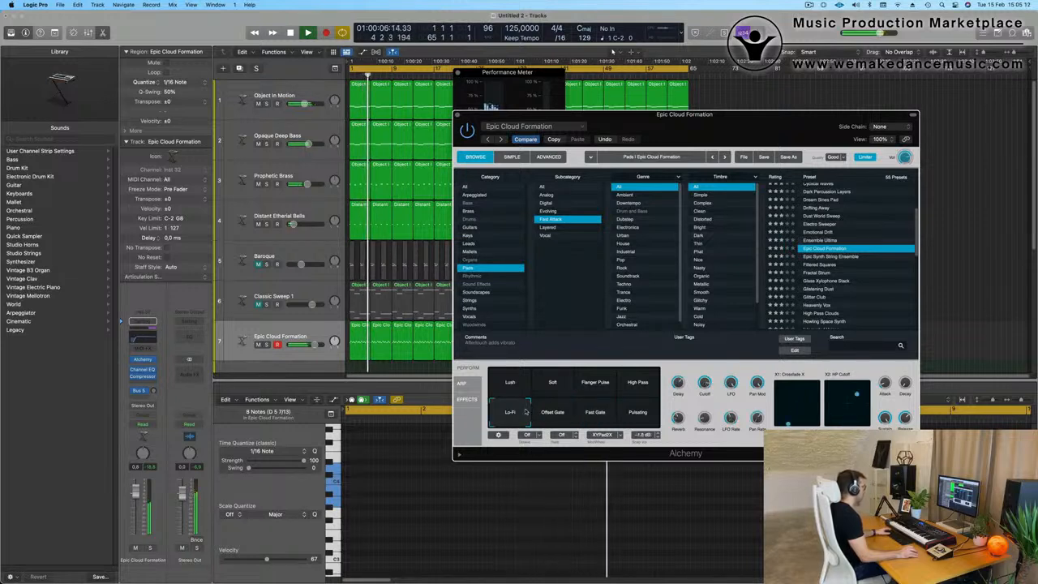
{"action": "left_click", "coordinate": [569, 380]}
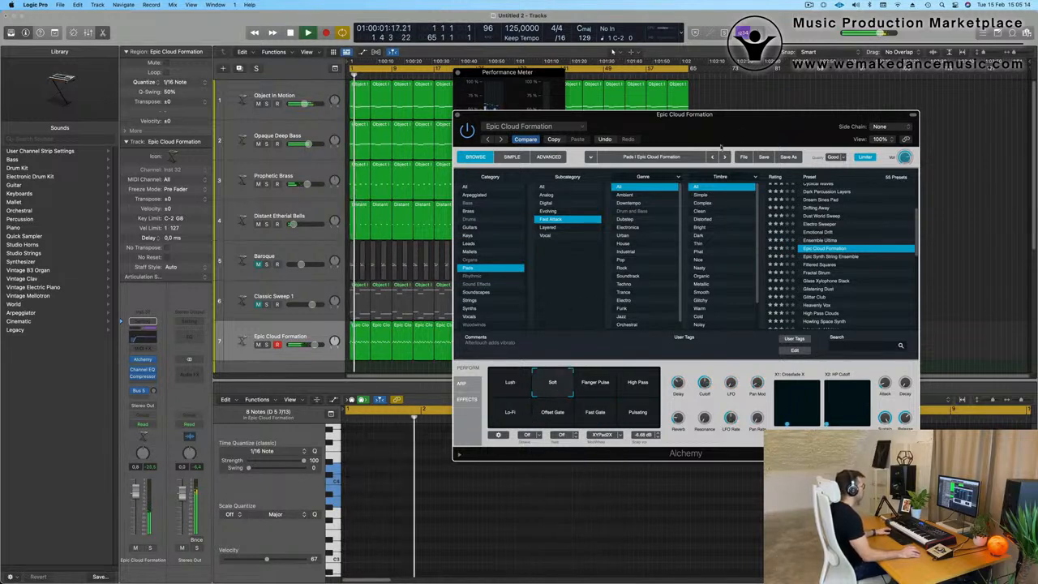
Step: Reposition the Alchemy window and lower the Cutoff of the Epic Cloud Formation sound
{"action": "left_click_drag", "start_coordinate": [743, 127], "coordinate": [765, 136]}
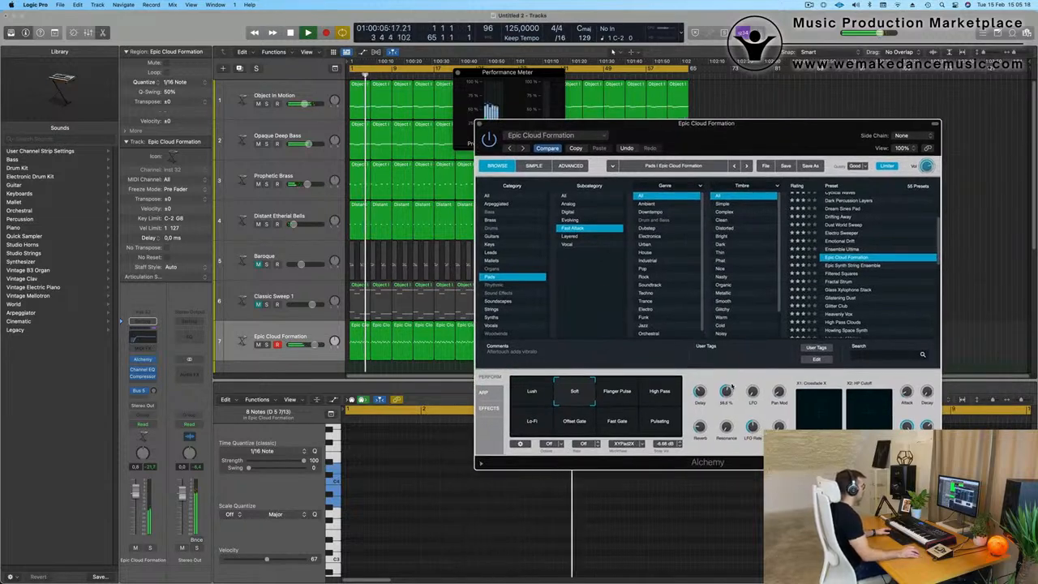
{"action": "left_click", "coordinate": [810, 4]}
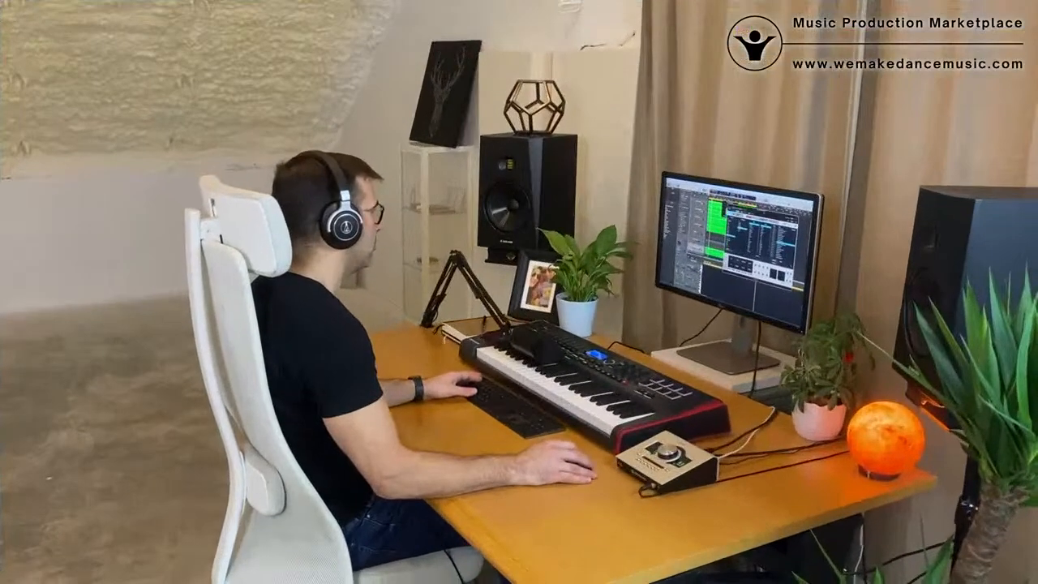